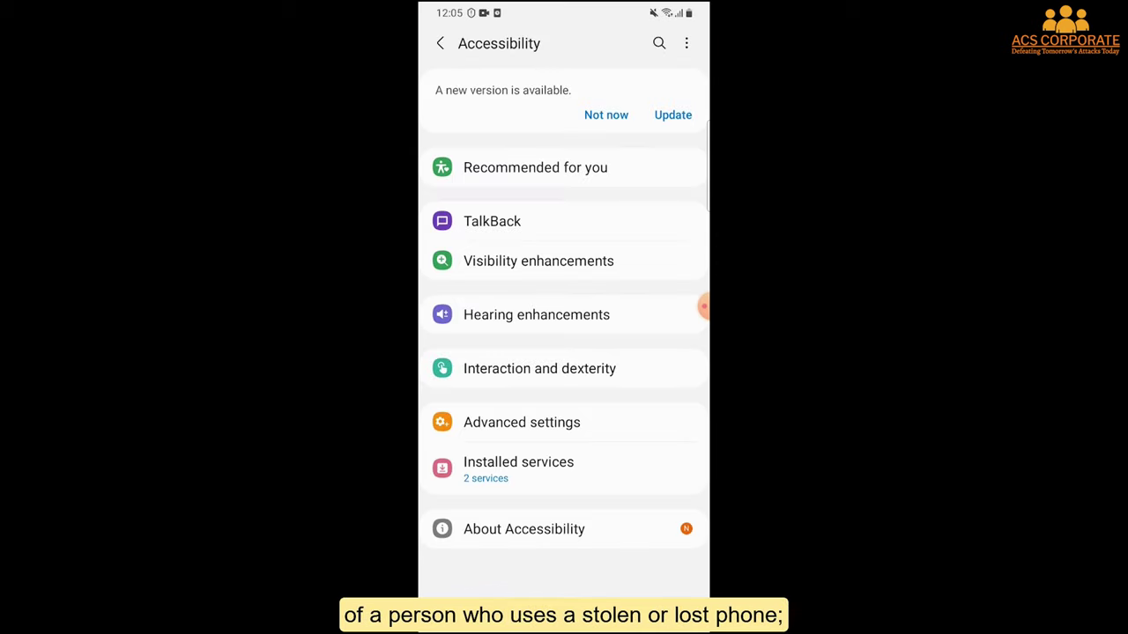
Switch on the Kaspersky Endpoint Security accessibility service with full control, then back out to the Kaspersky app
left_click(518, 467)
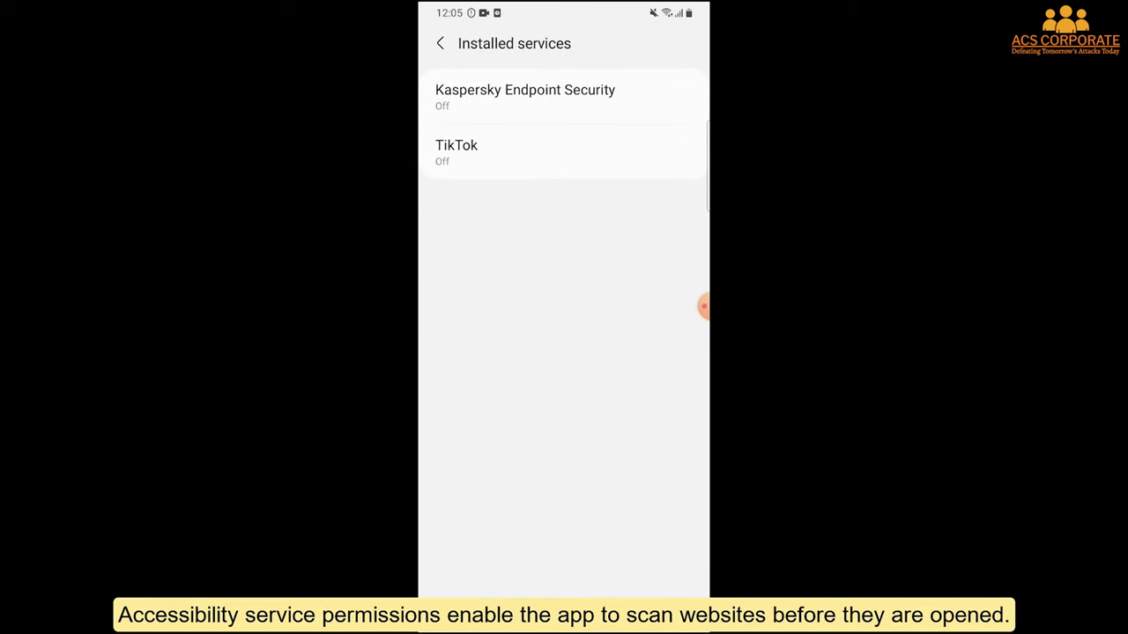
left_click(529, 91)
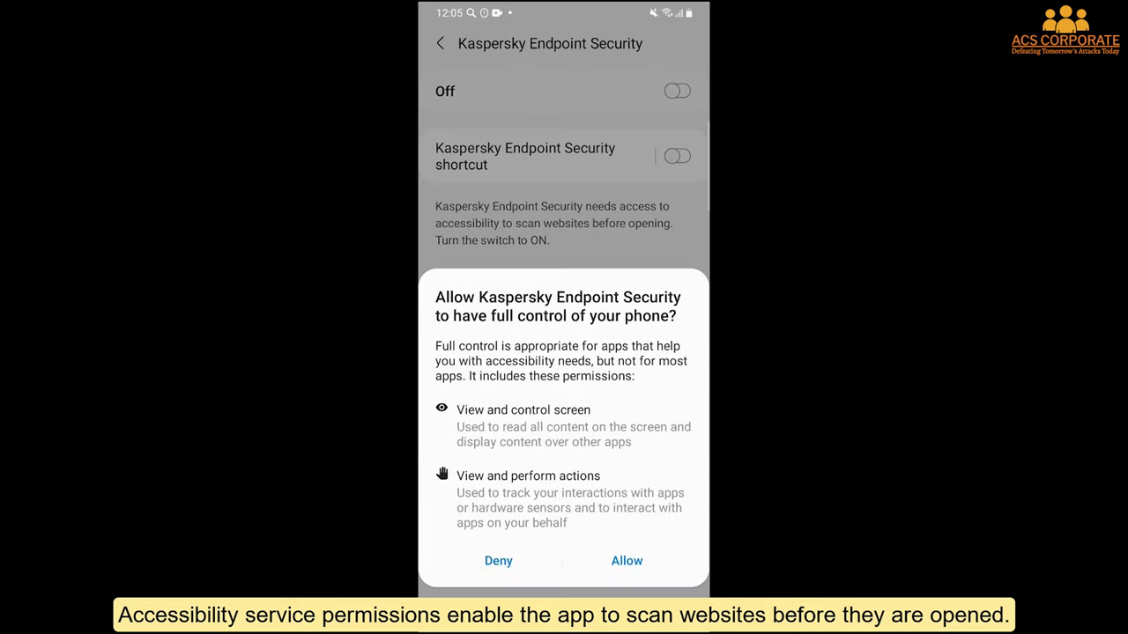
left_click(626, 558)
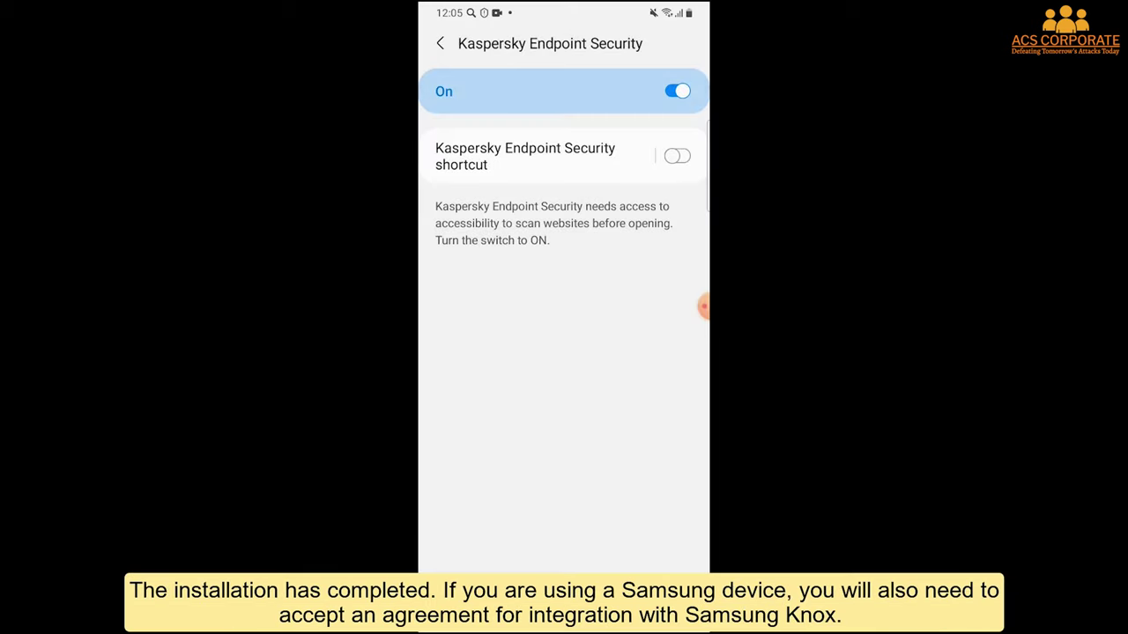
left_click(441, 43)
left_click(441, 43)
left_click(441, 43)
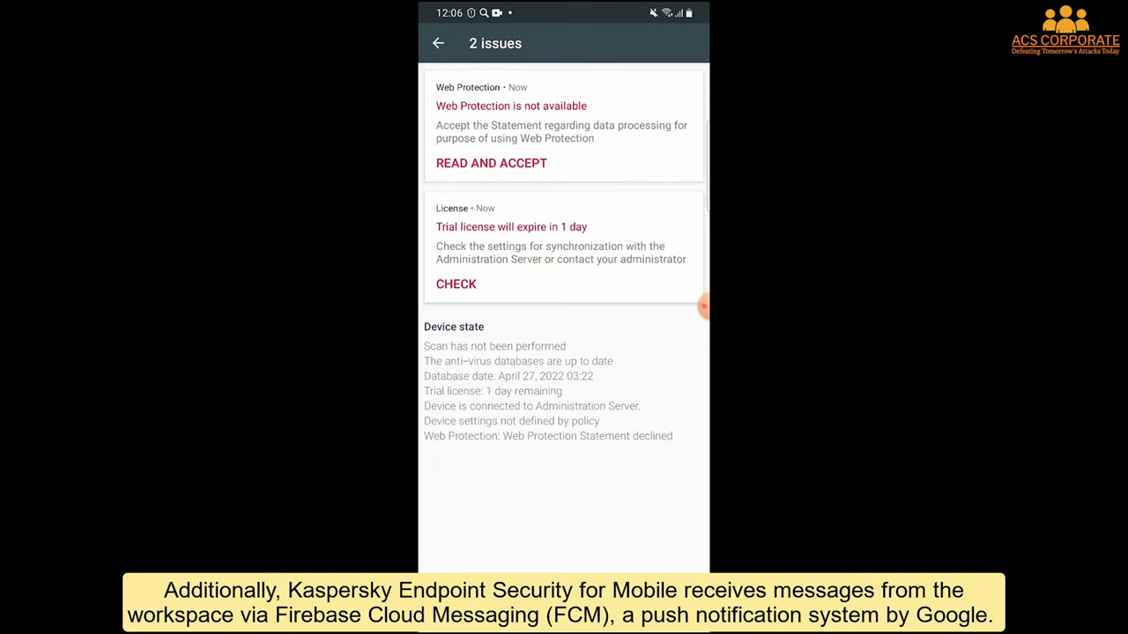
Agree to the Web Protection data processing statement, then return to the app's main screen
left_click(490, 163)
left_click(438, 354)
left_click(468, 396)
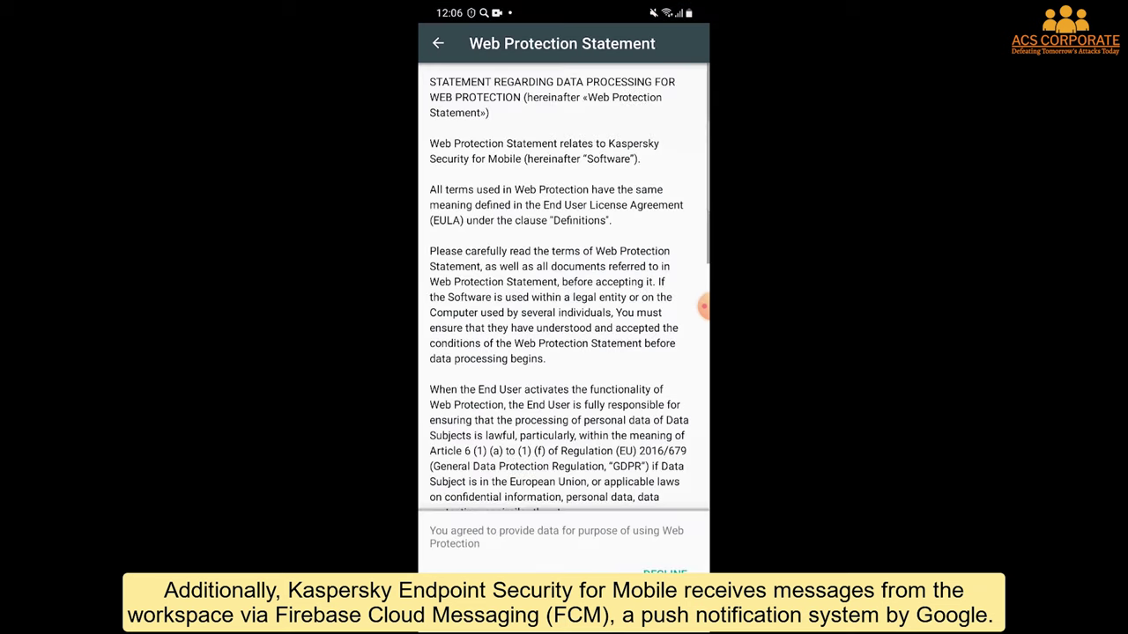
left_click(438, 43)
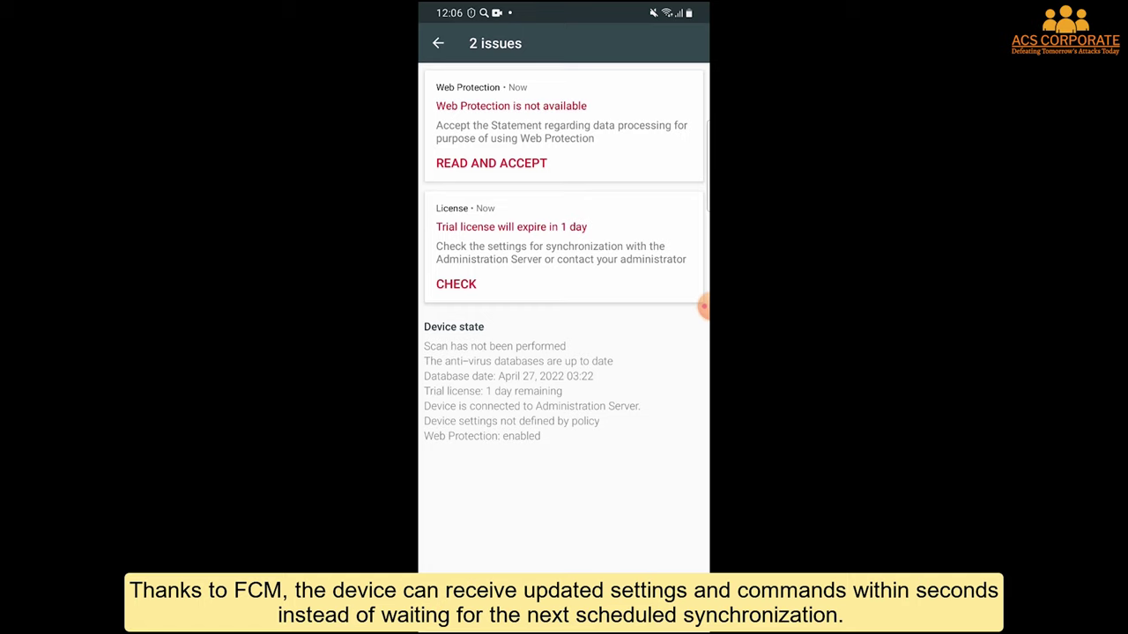
left_click(438, 43)
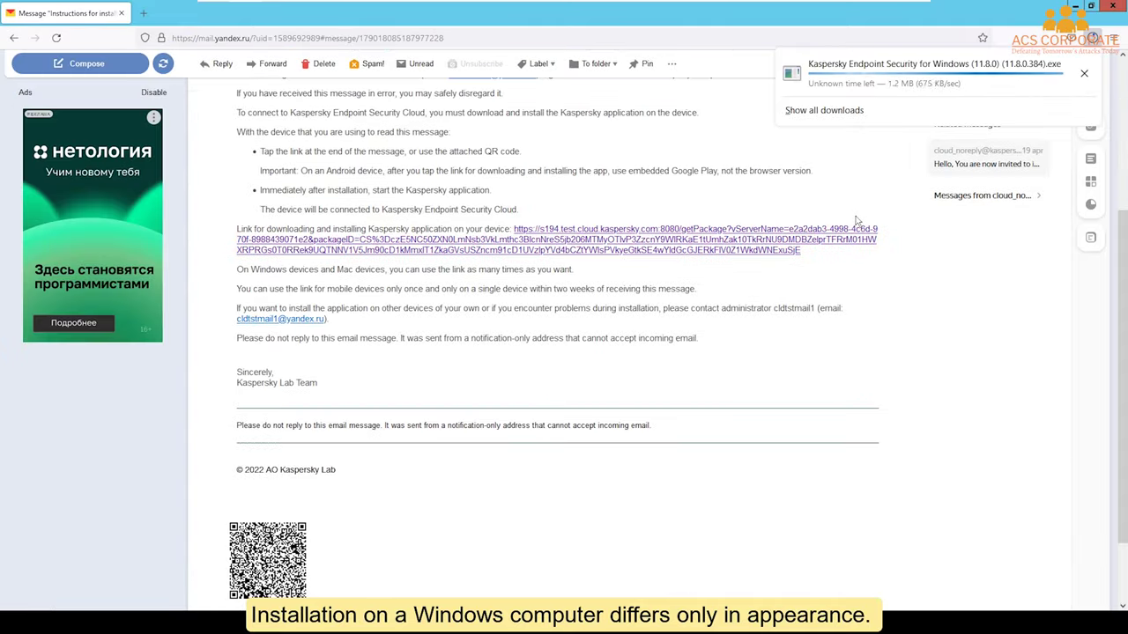
Run the downloaded Kaspersky package, approve User Account Control, and start the installation
left_click(802, 108)
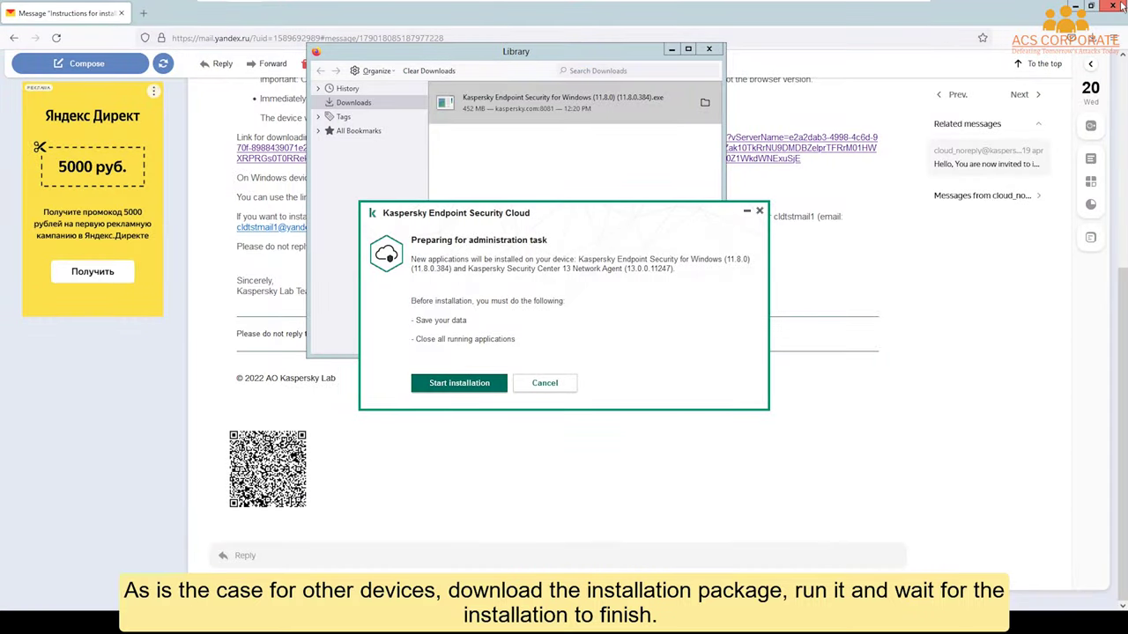
left_click(1120, 7)
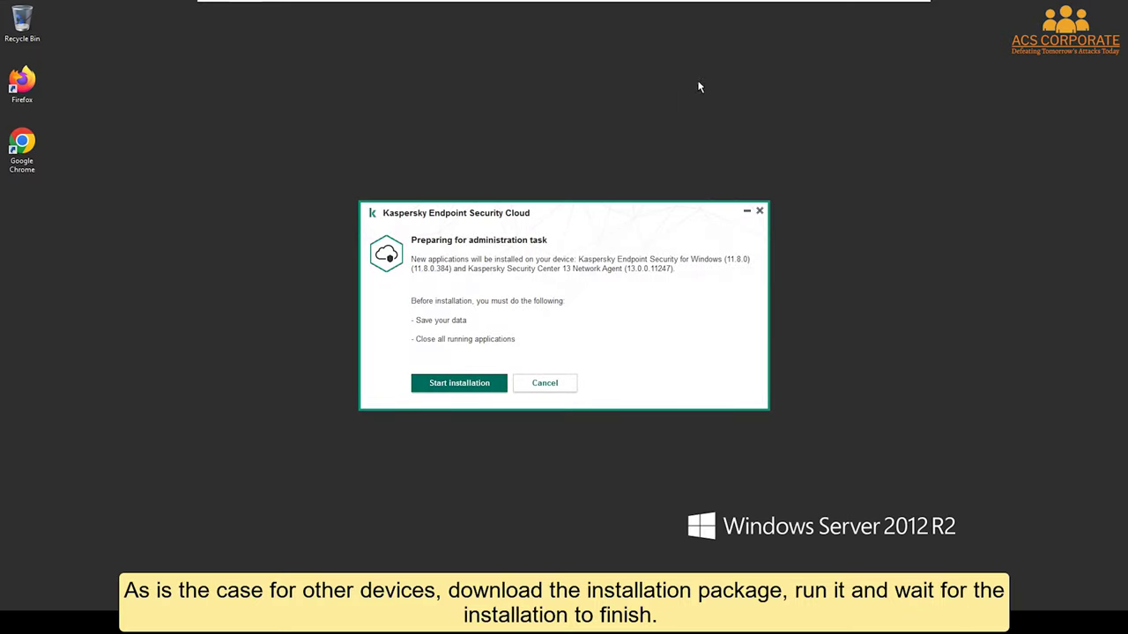
key("Return")
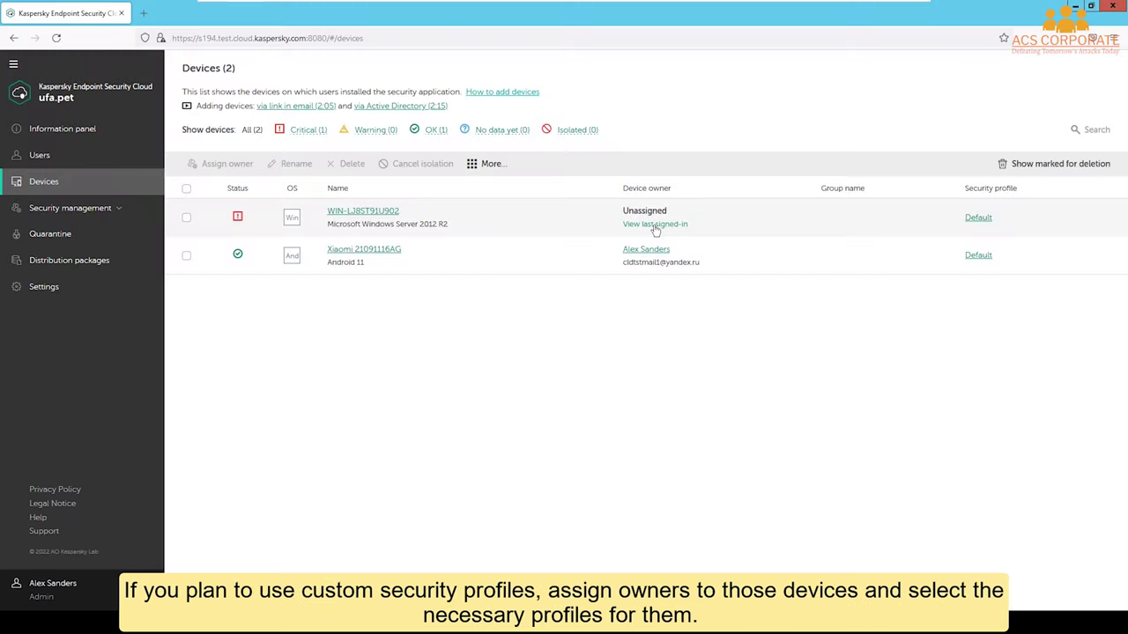
left_click(649, 224)
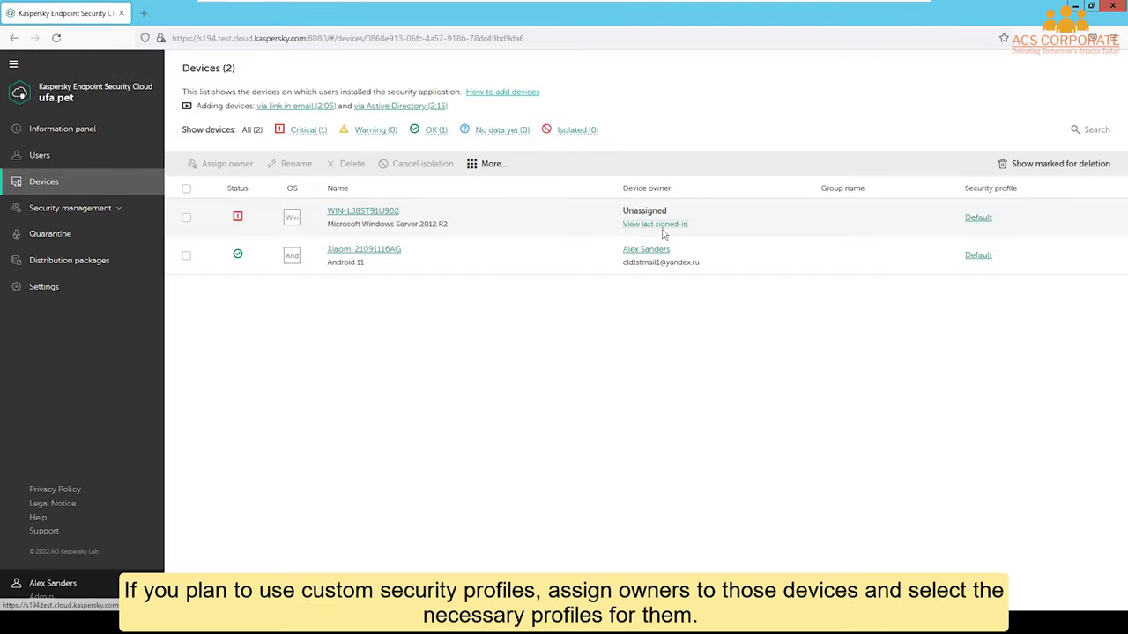
Assign a different user as owner of WIN-LJ8ST91U902 and return to the Devices list
left_click(214, 188)
left_click(249, 289)
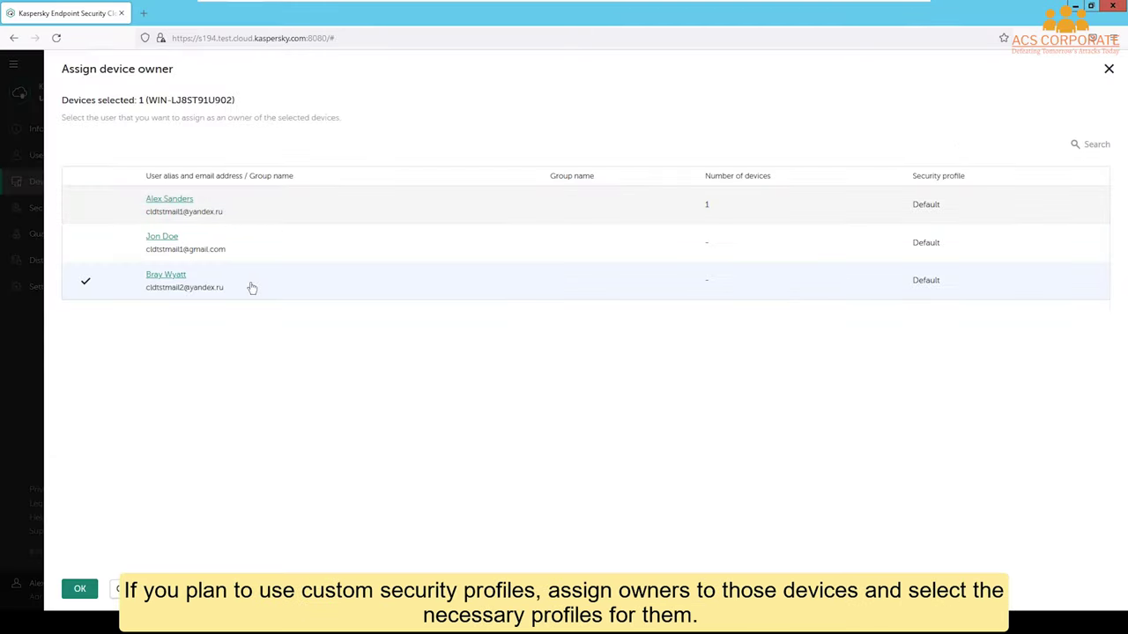
left_click(81, 590)
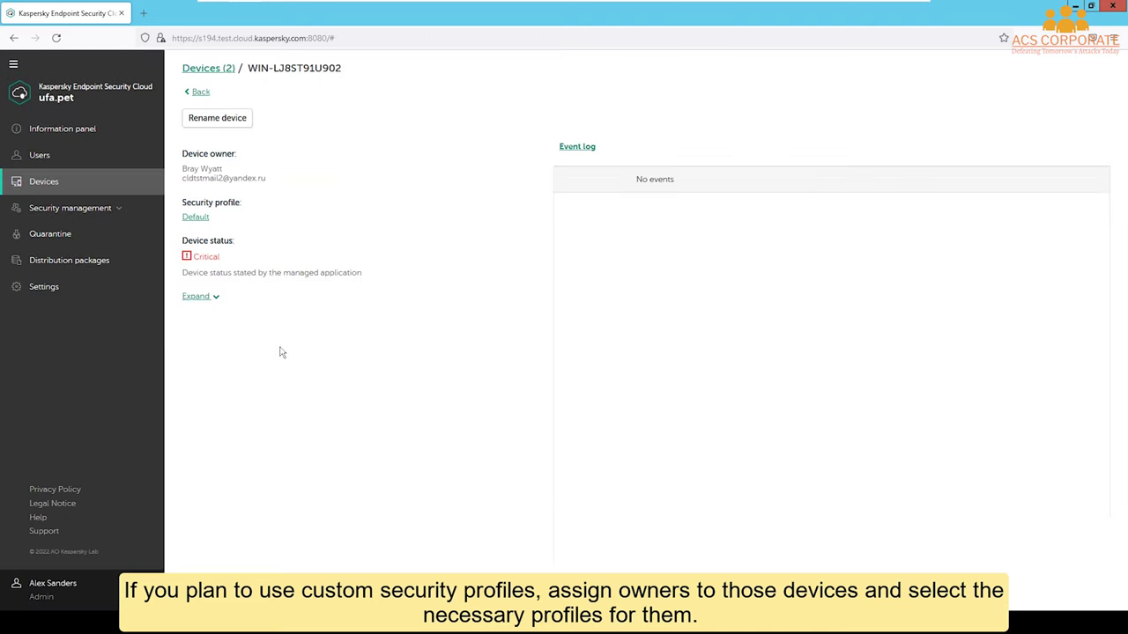
left_click(201, 93)
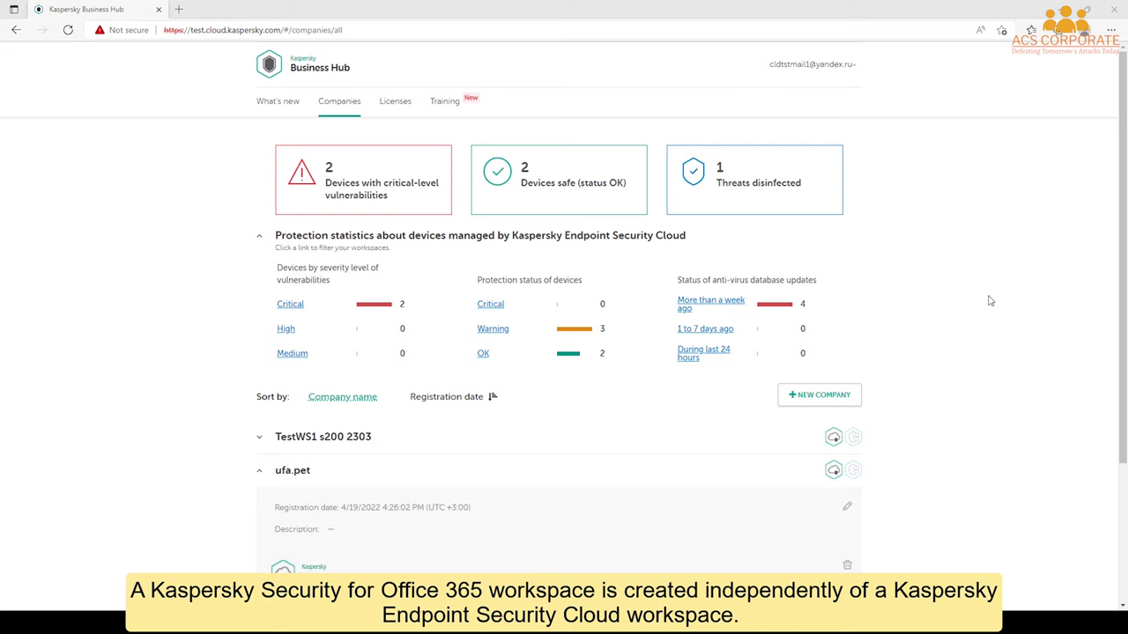
Create the ufa.pet Office 365 workspace, accepting all three terms and choosing the USA data center
scroll(990, 300, "down", 3)
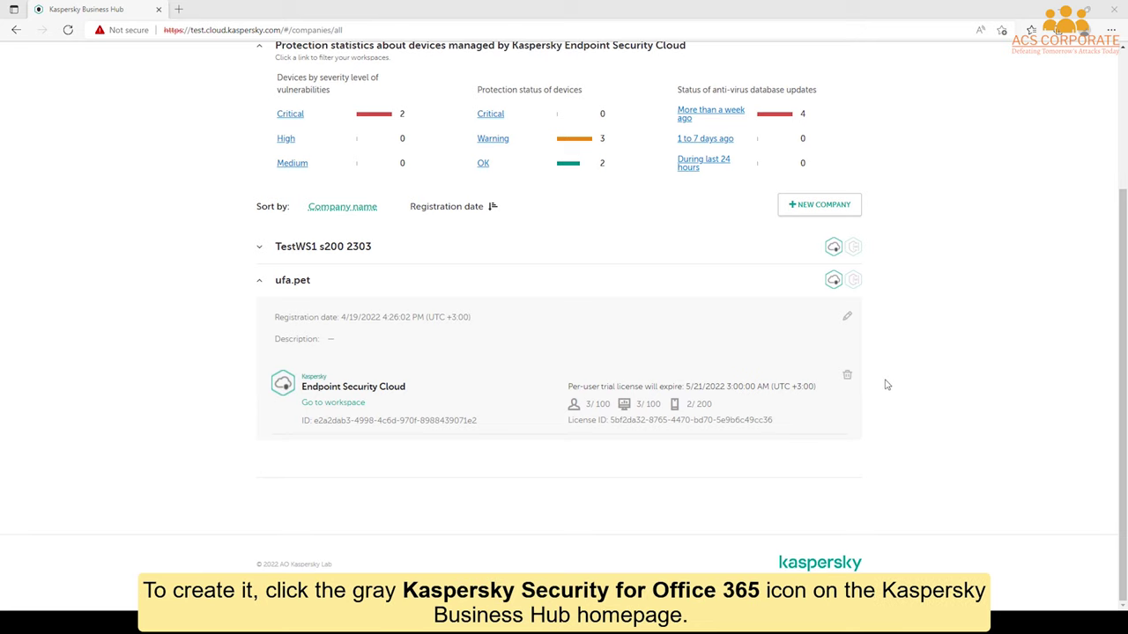
left_click(855, 282)
scroll(957, 340, "down", 1)
left_click(260, 391)
left_click(260, 408)
left_click(261, 428)
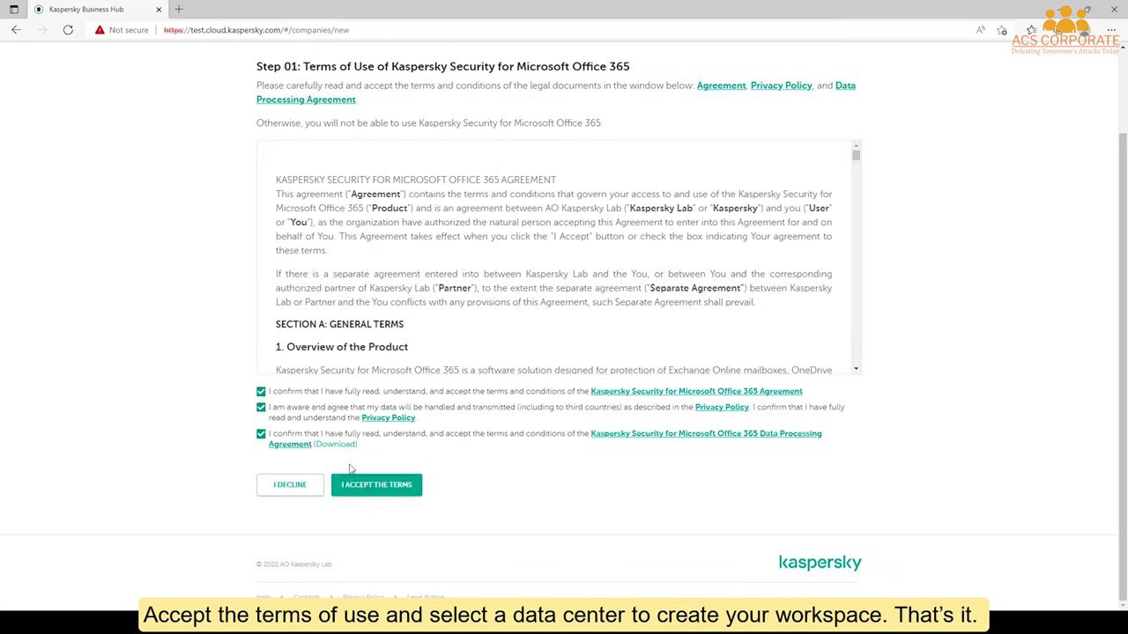
left_click(378, 483)
left_click(376, 304)
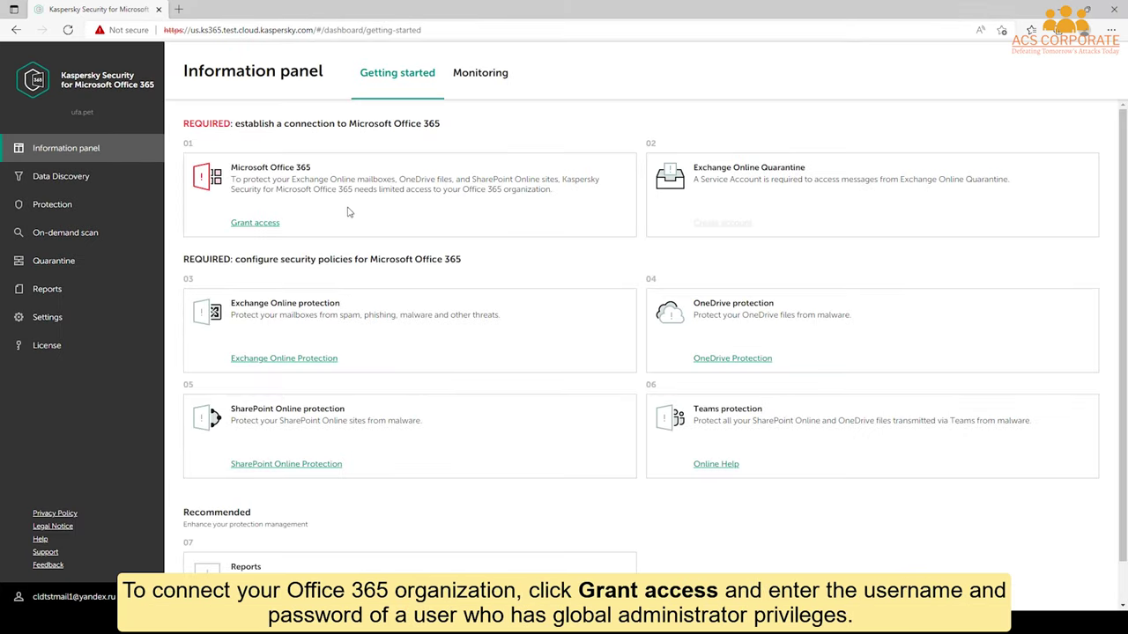
Sign in to Microsoft with the Office 365 administrator e-mail and password to grant organization access
left_click(262, 226)
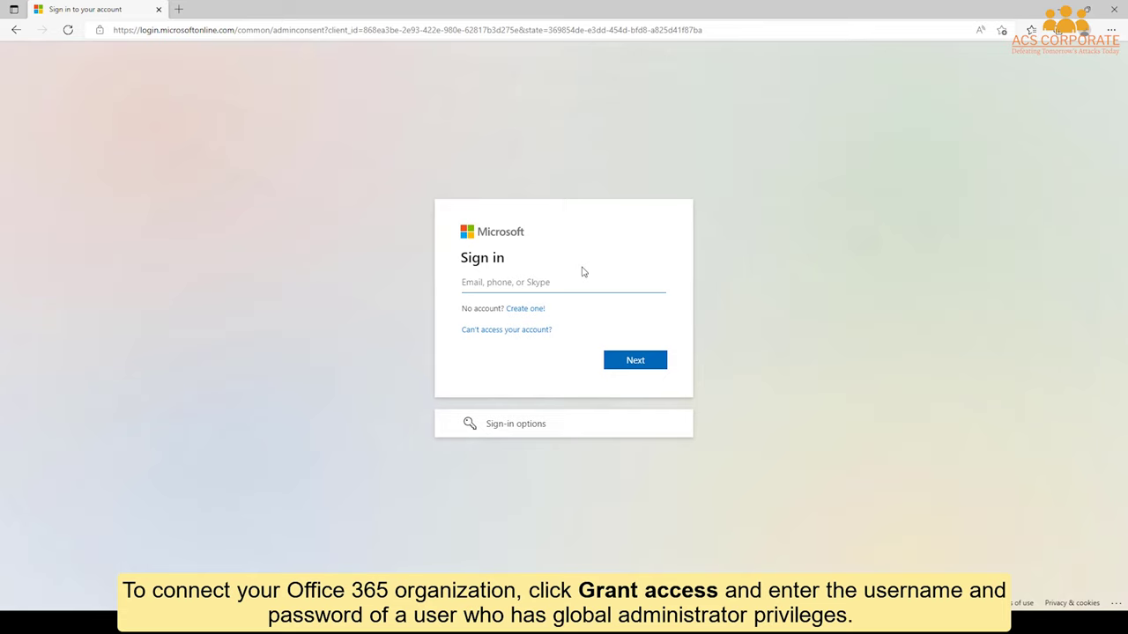
key("ctrl+v")
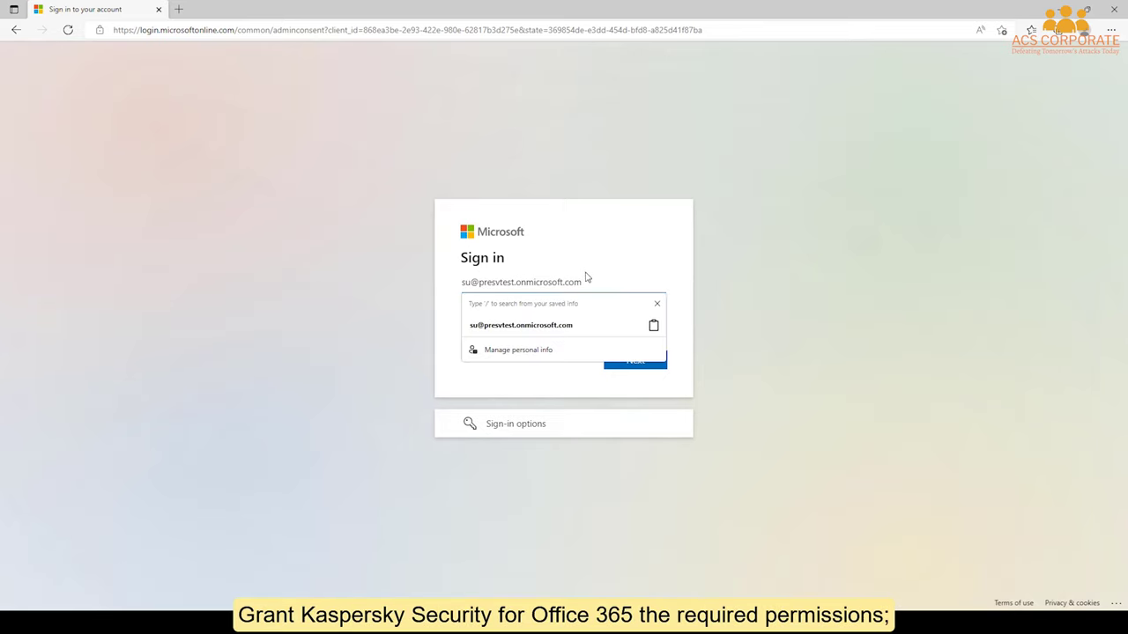
key("Escape")
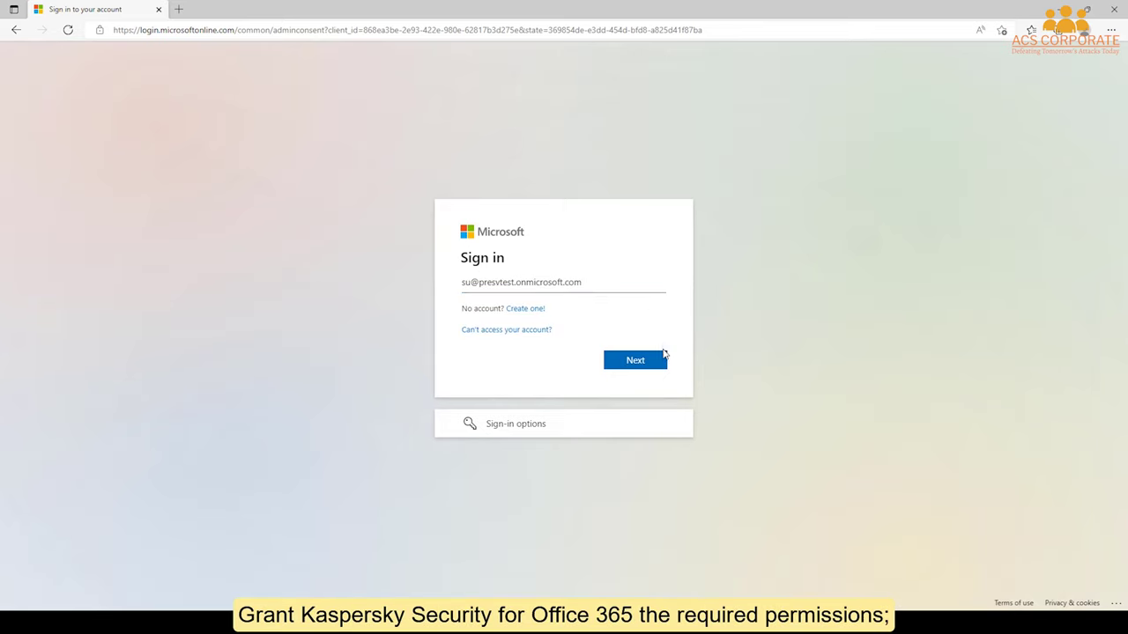
left_click(655, 361)
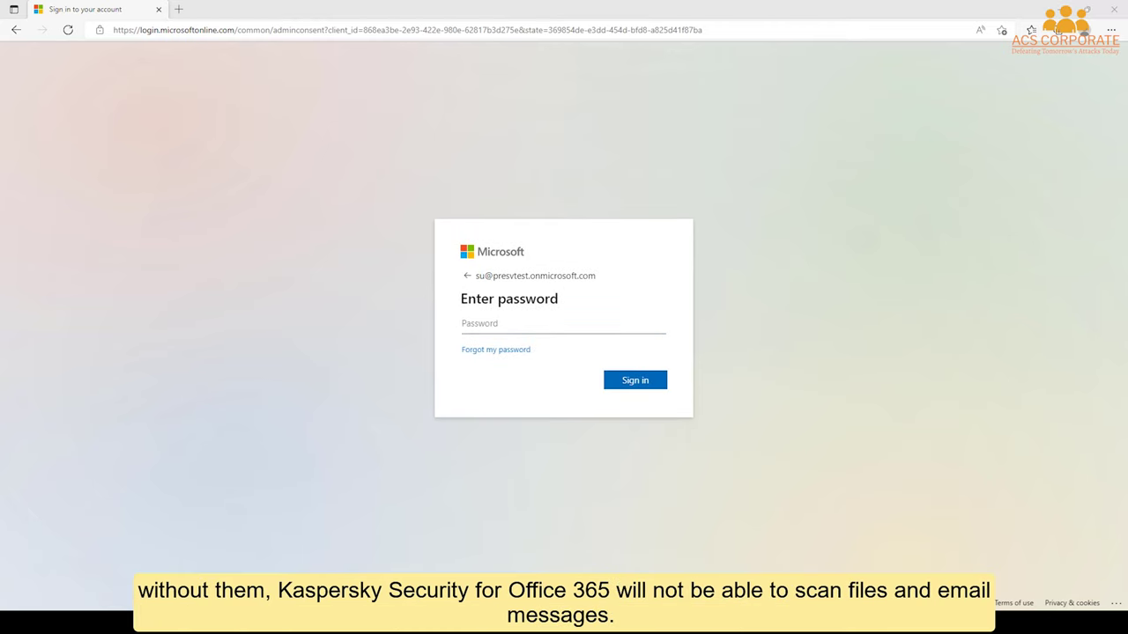
left_click(571, 327)
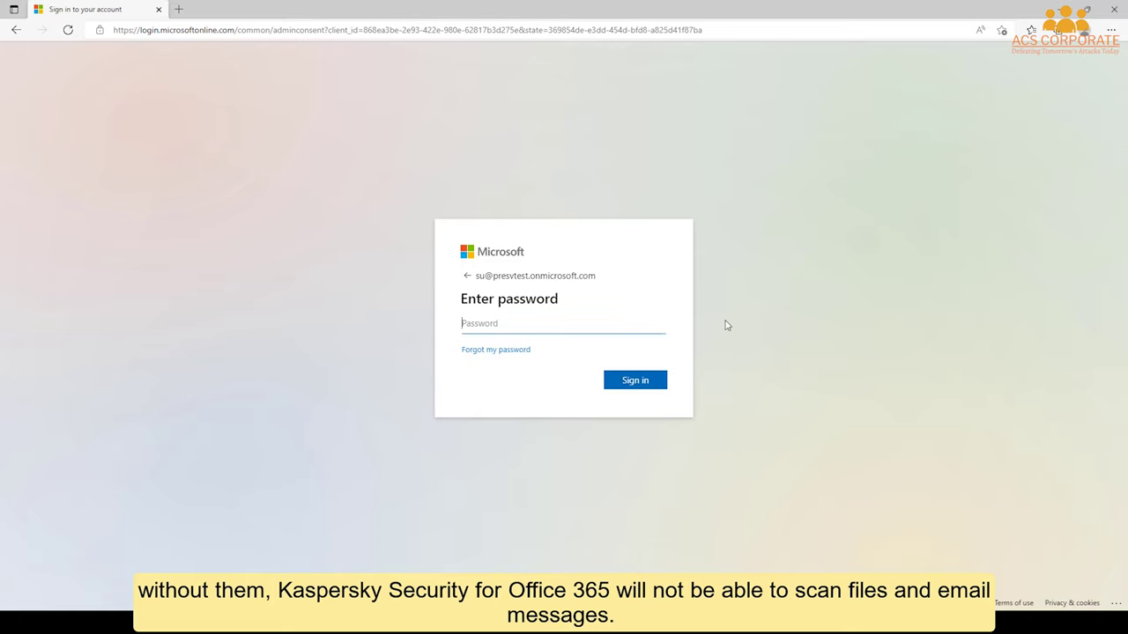
key("ctrl+v")
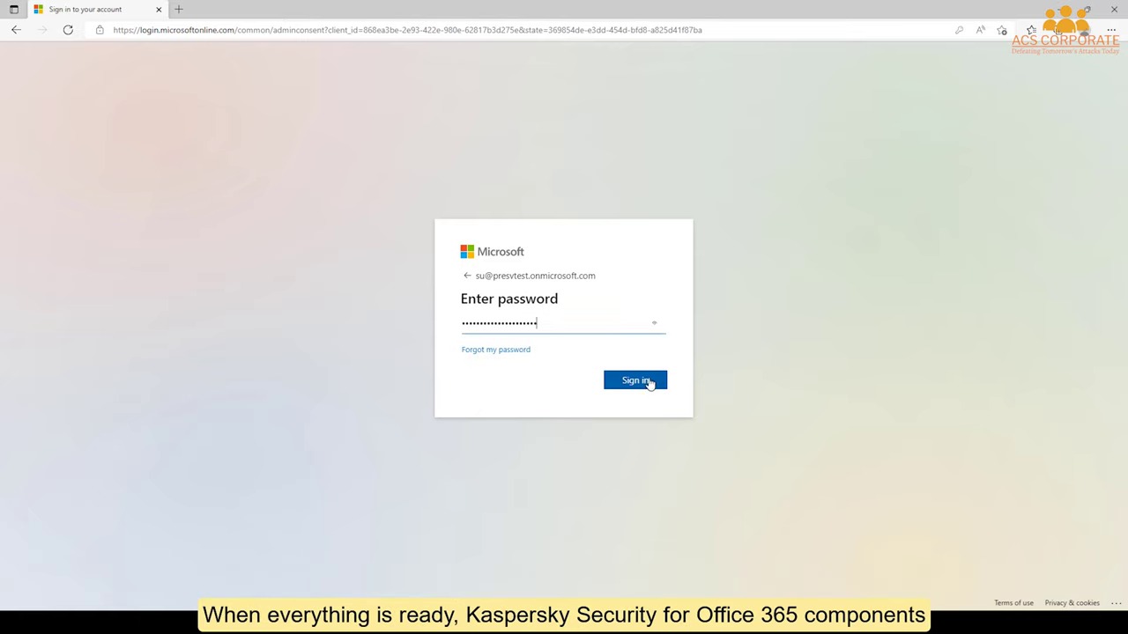
left_click(642, 384)
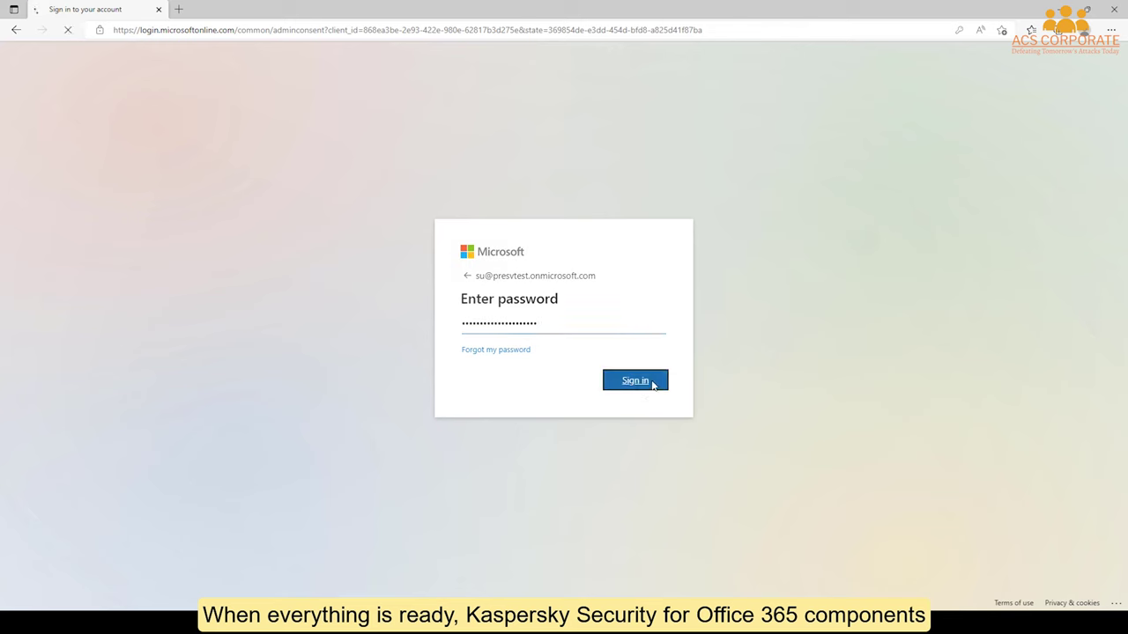
scroll(726, 169, "down", 2)
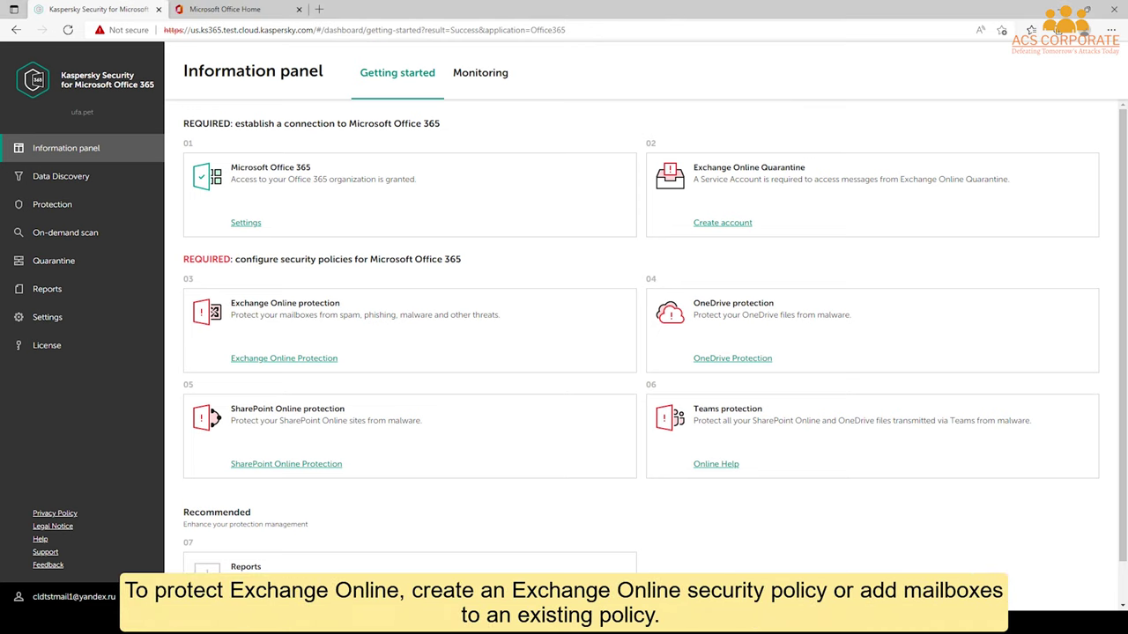
Create the Exchange Online policy 'exchange_sec' and enable its Anti-Malware protection
scroll(273, 319, "down", 1)
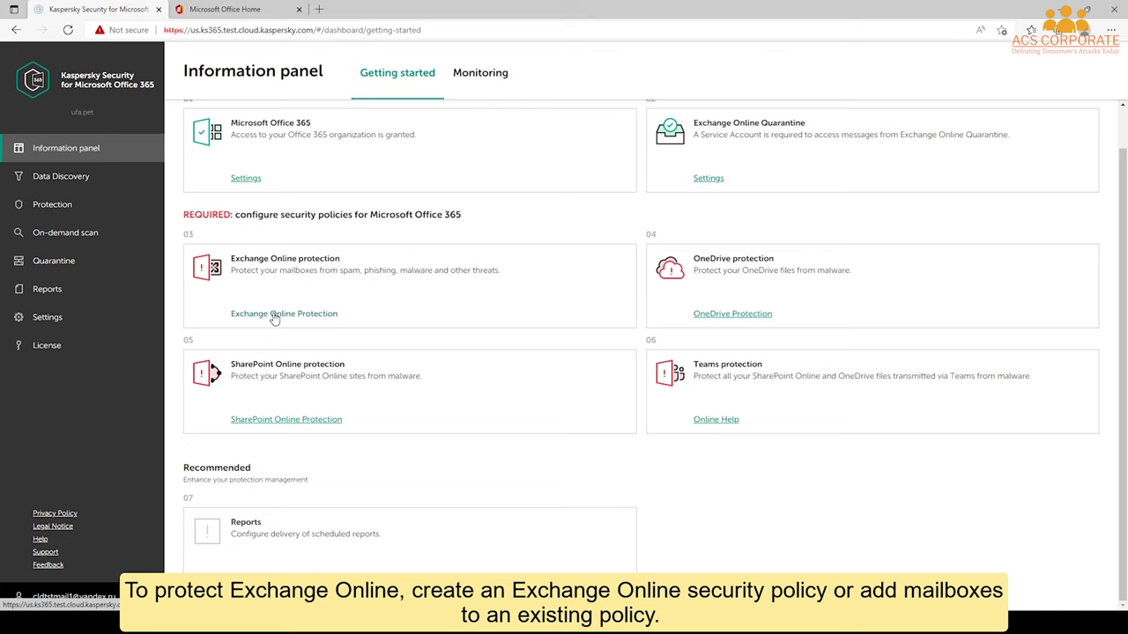
left_click(273, 315)
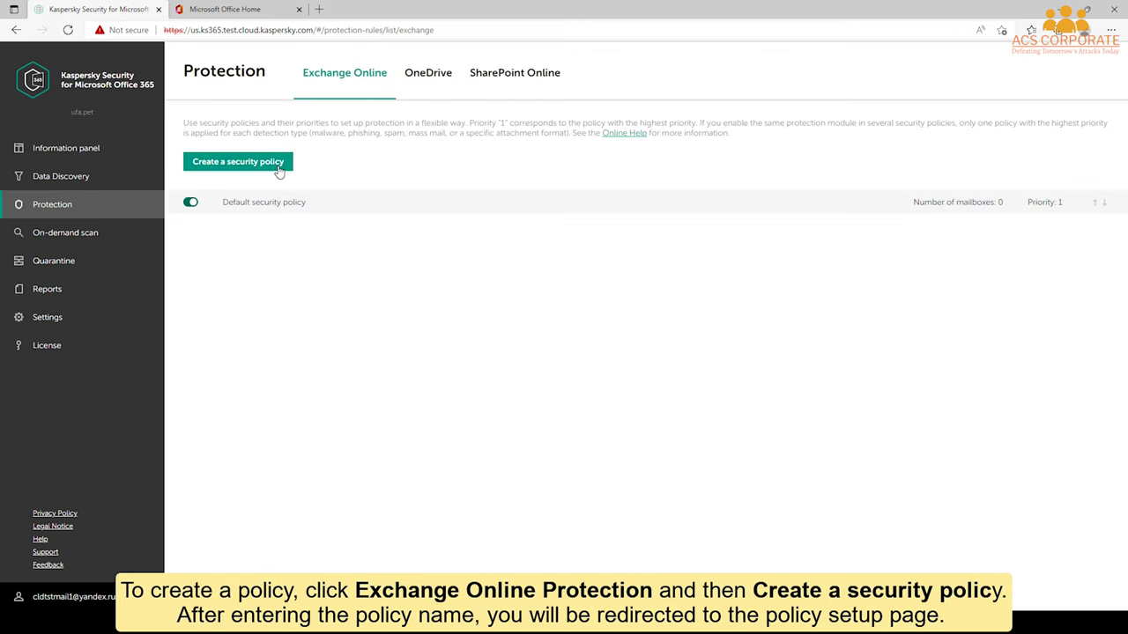
left_click(278, 171)
left_click(921, 125)
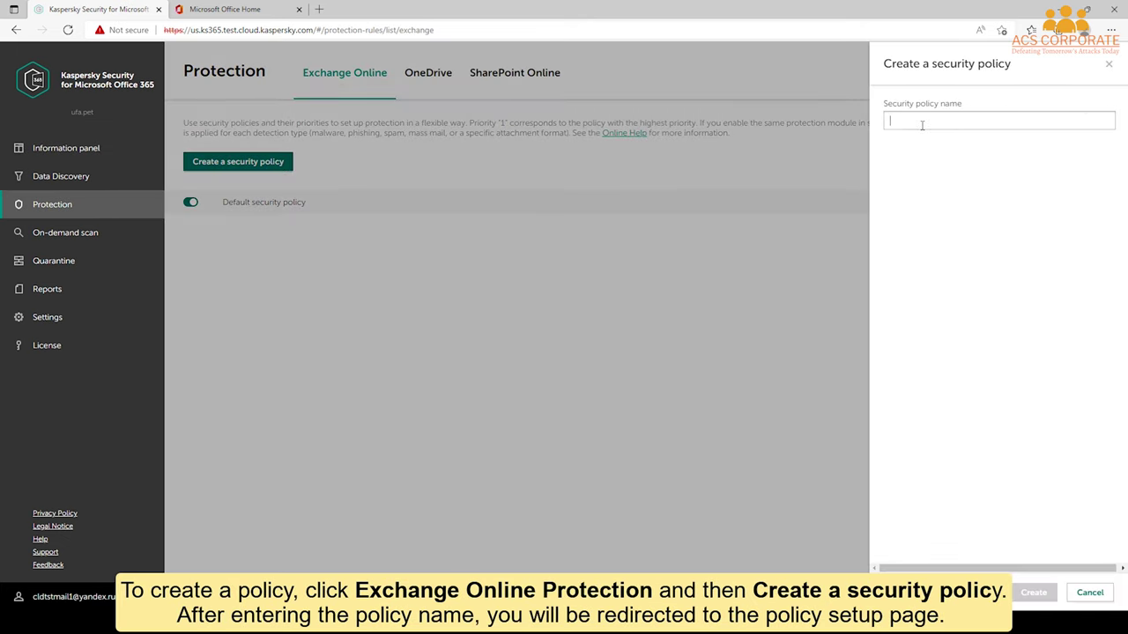
type("ex")
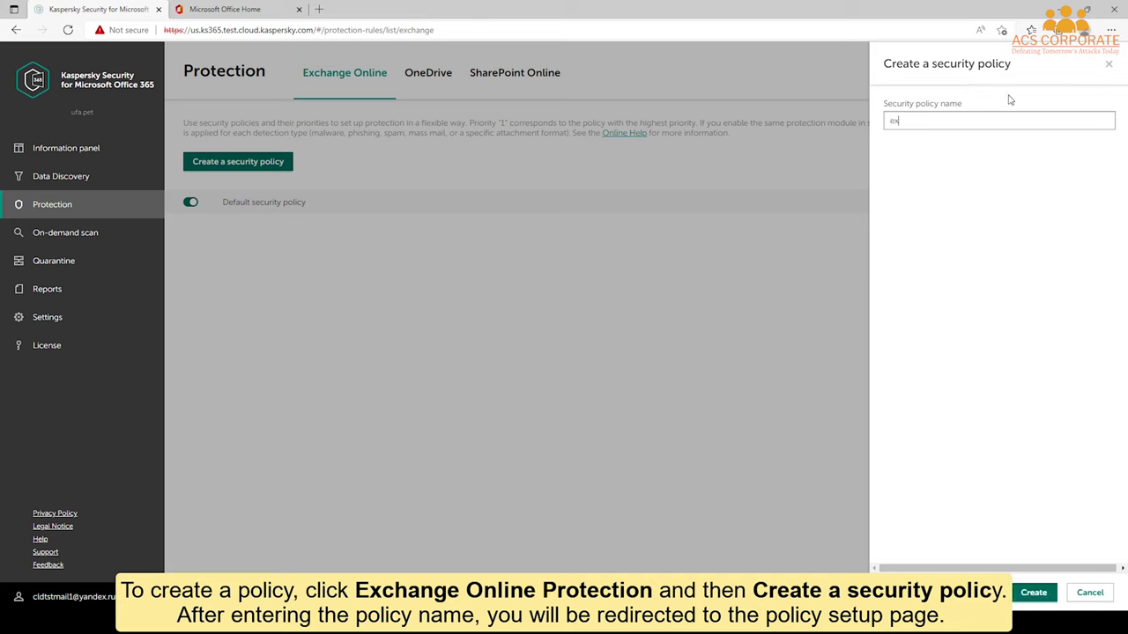
type("change_sec")
left_click(1034, 593)
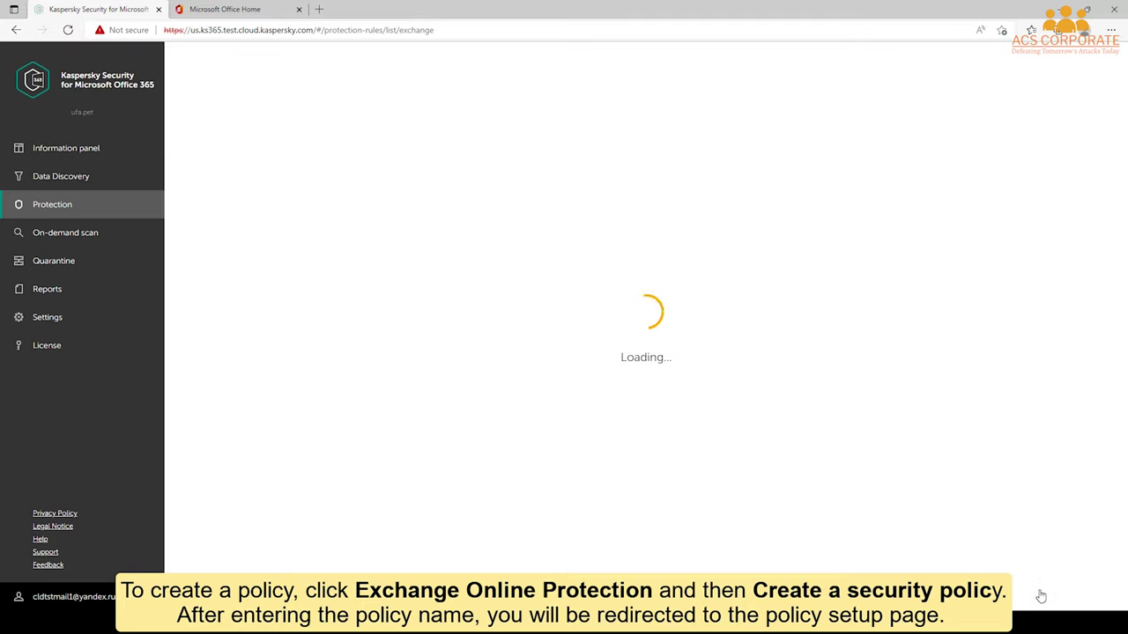
left_click(336, 117)
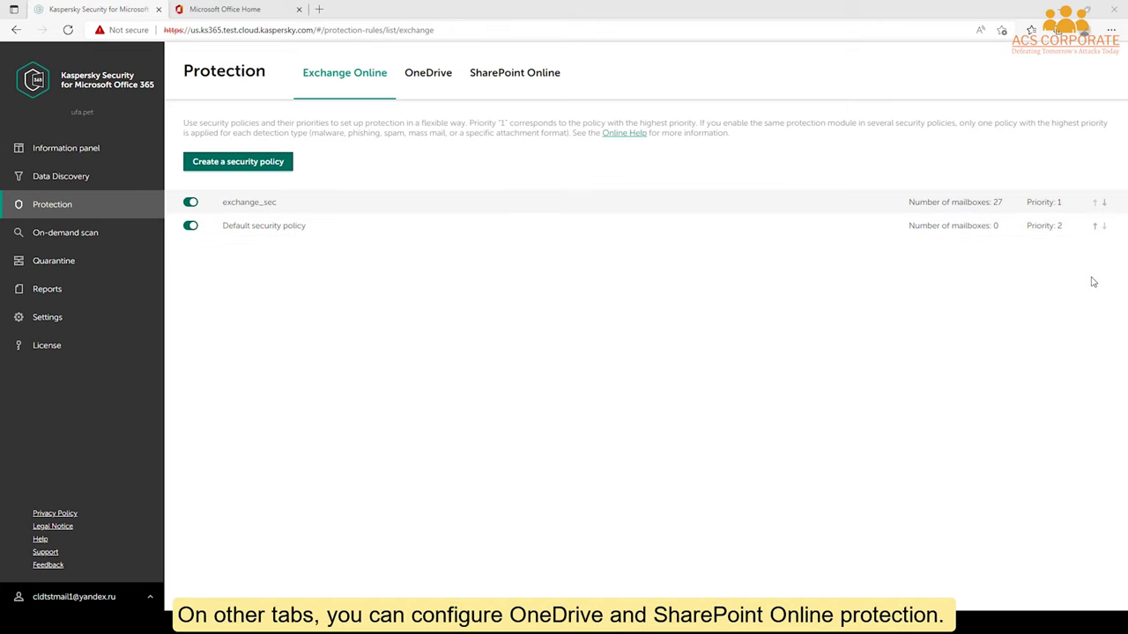
Review OneDrive protected users and SharePoint protected and excluded sites, then return to the Information panel
left_click(428, 75)
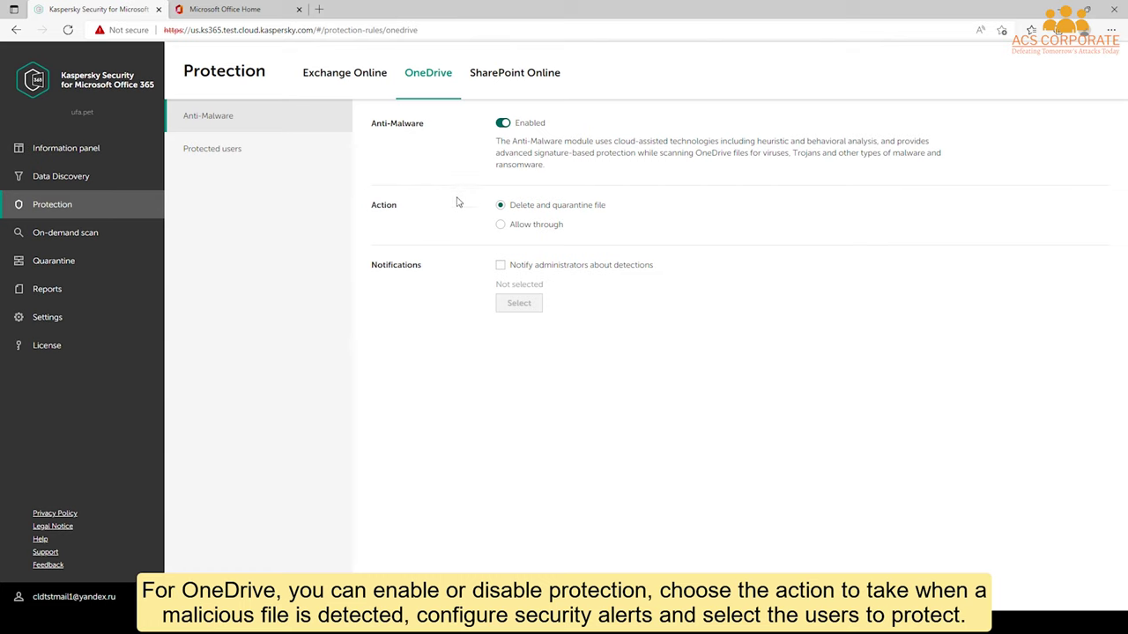
left_click(260, 156)
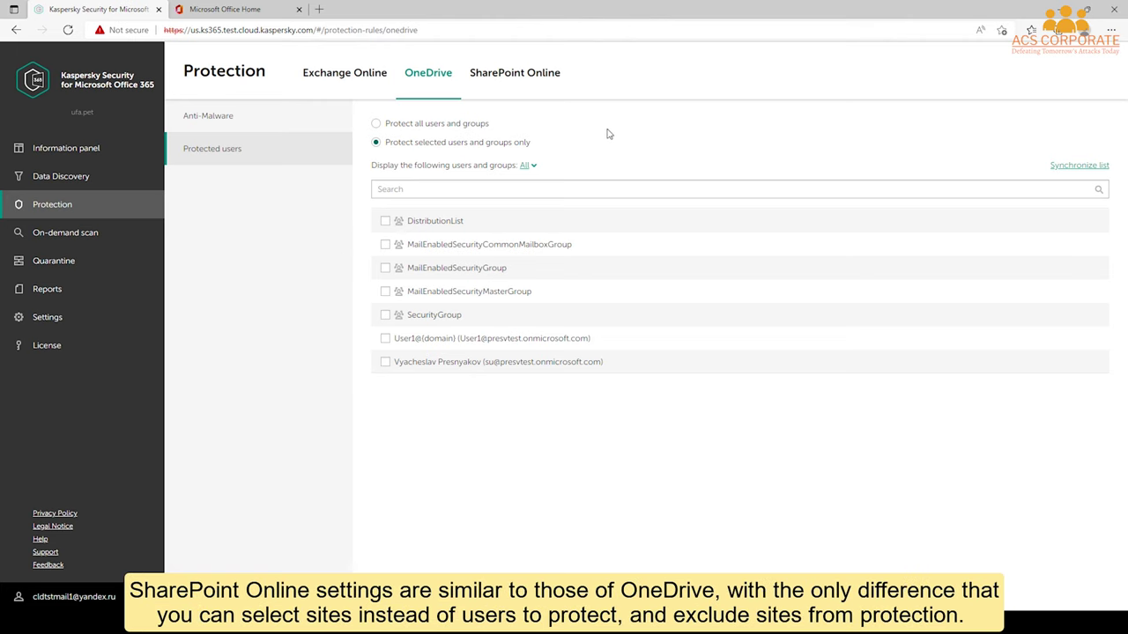
left_click(552, 79)
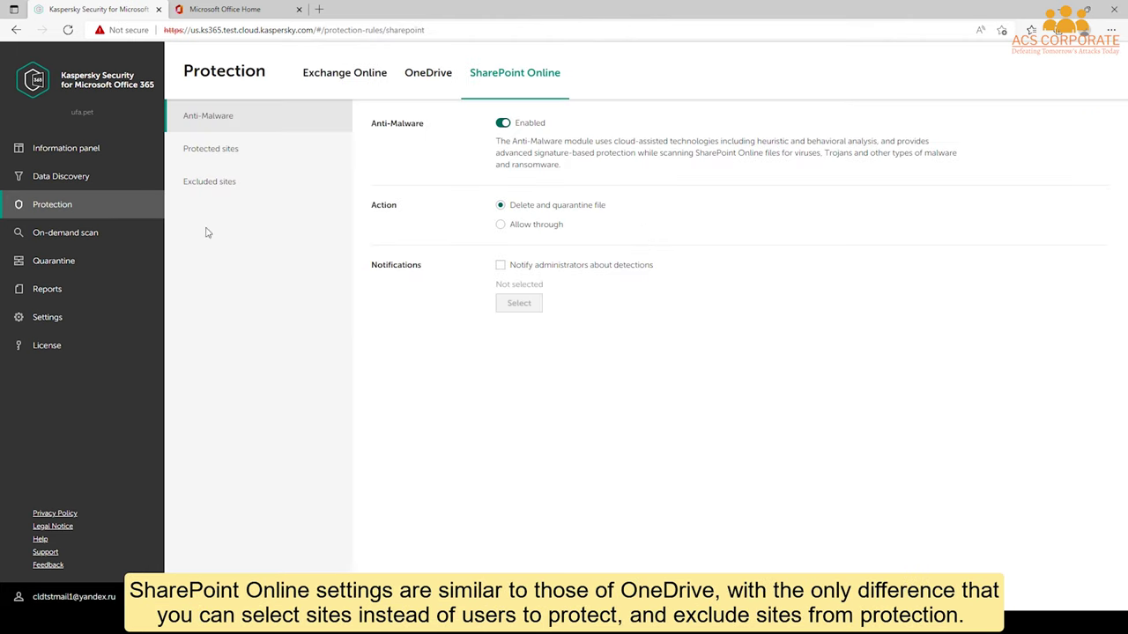
left_click(273, 156)
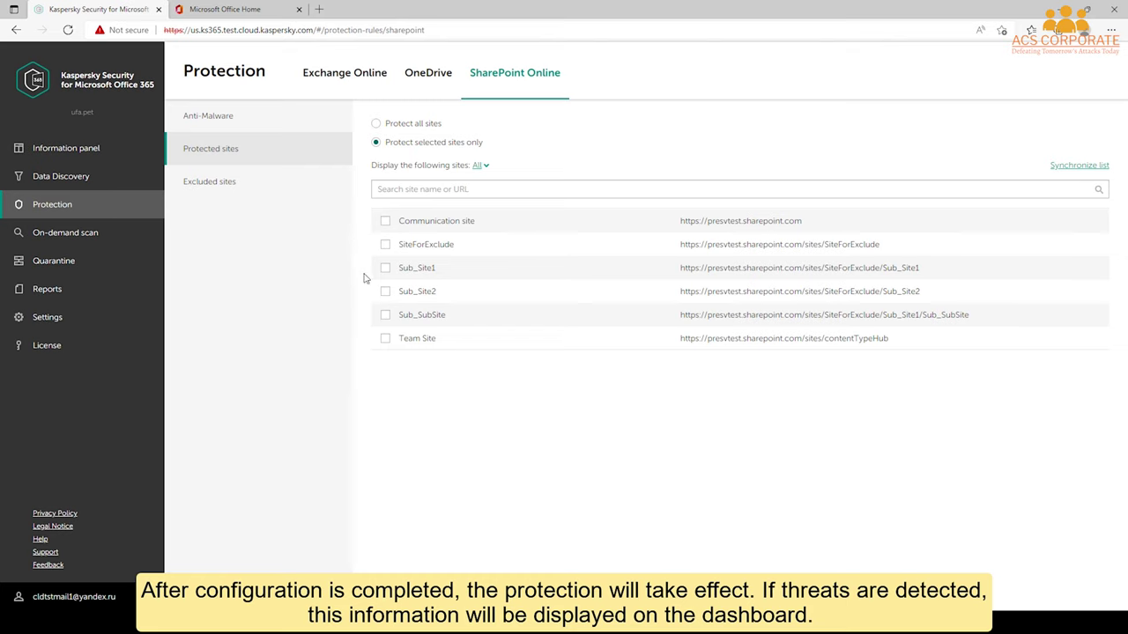
left_click(264, 188)
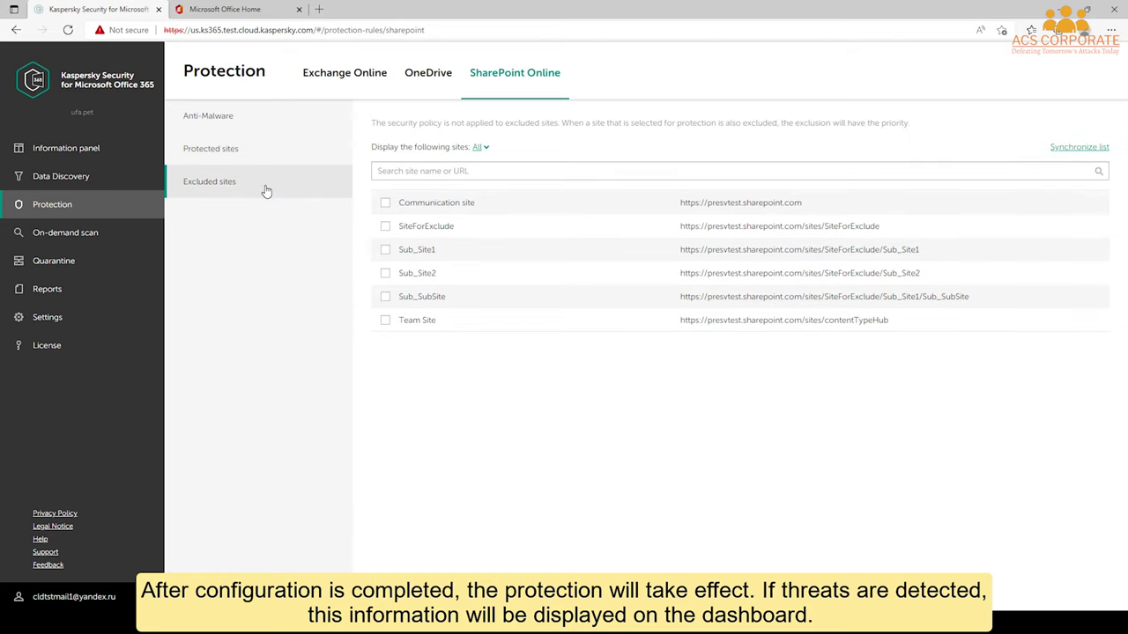
left_click(126, 148)
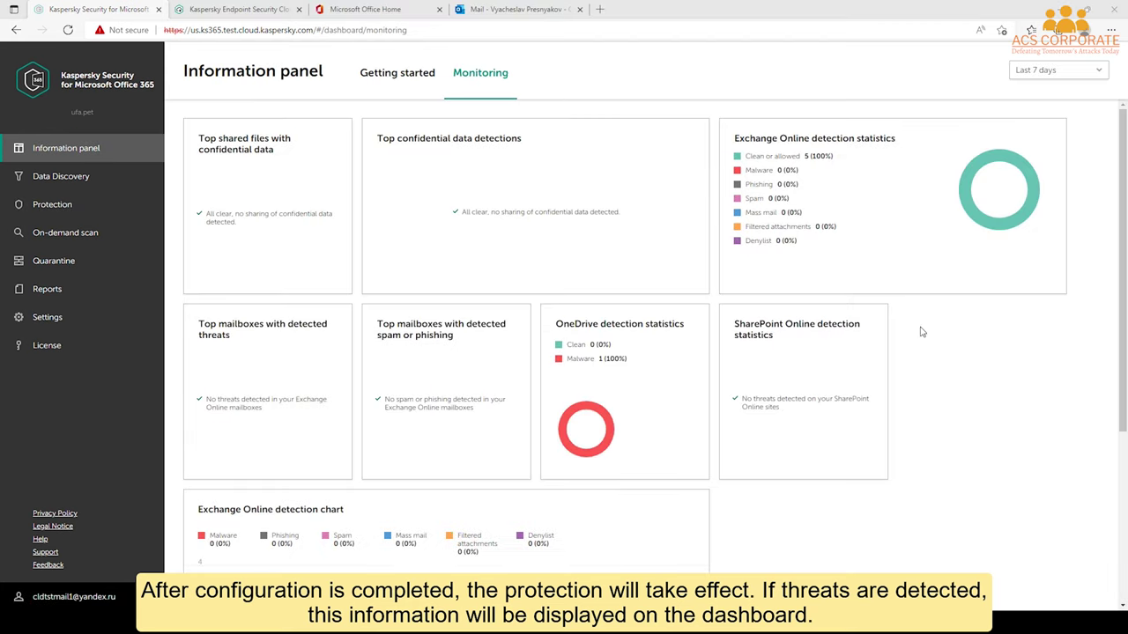
Generate a PDF detection report from the Reports page
scroll(921, 332, "down", 3)
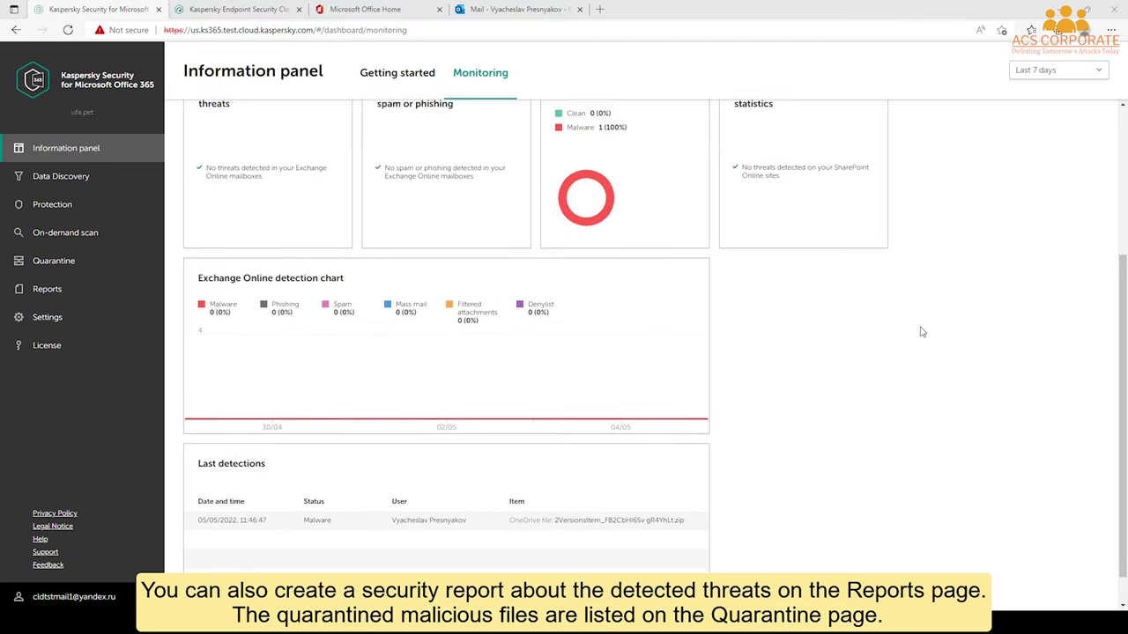
scroll(921, 332, "down", 1)
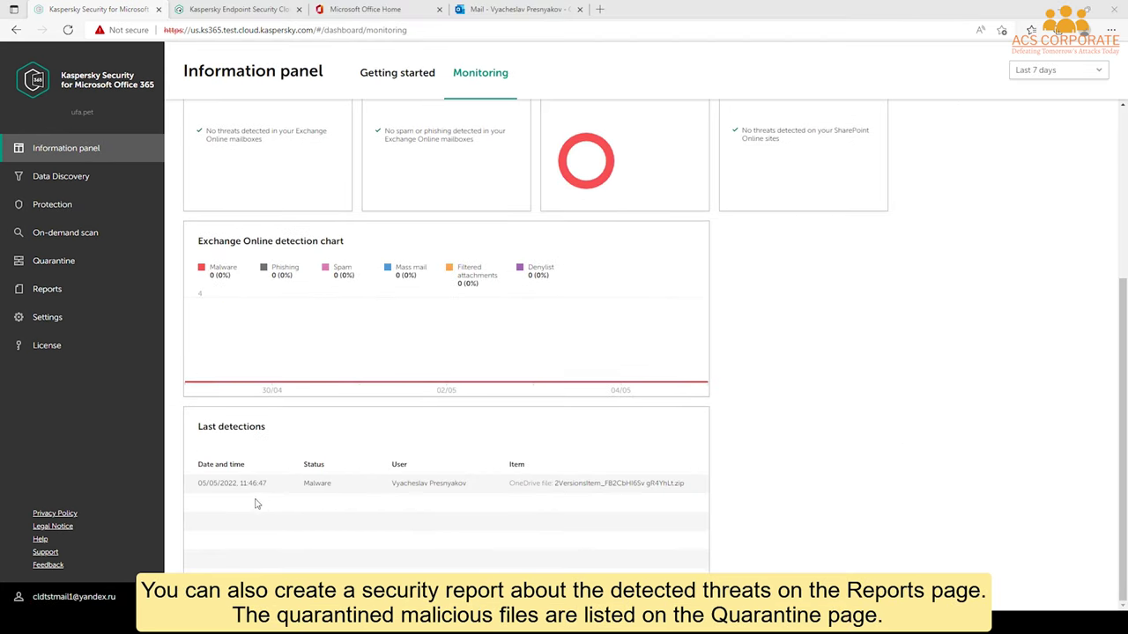
left_click(53, 290)
left_click(228, 159)
left_click(1033, 596)
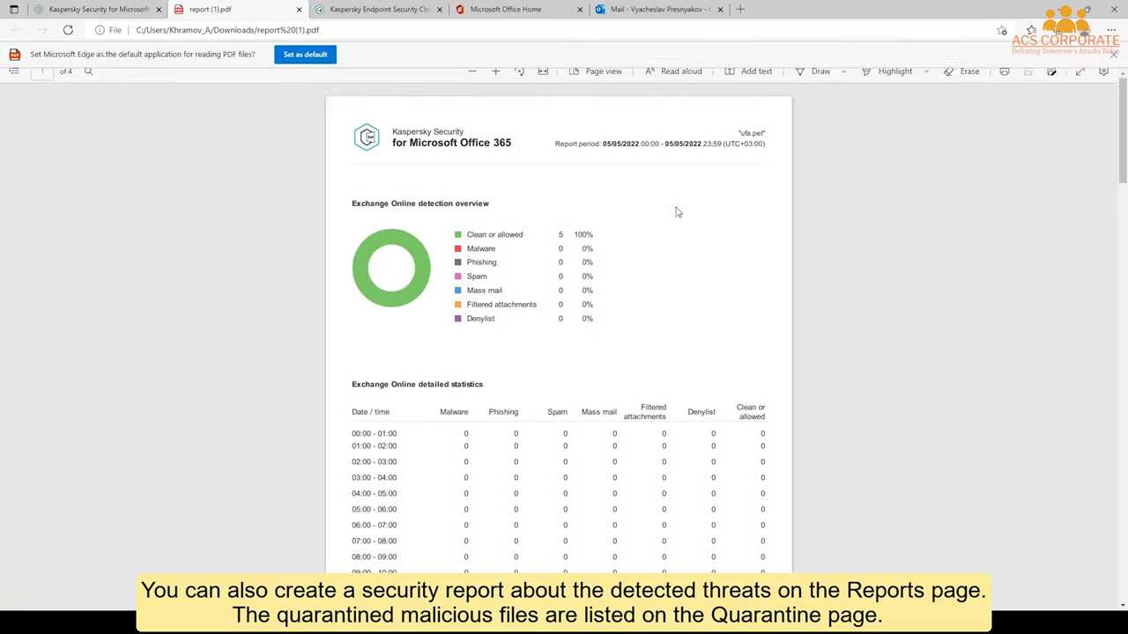
Scroll through the report PDF to check its Exchange Online and OneDrive statistics
scroll(931, 151, "down", 3)
scroll(837, 158, "down", 15)
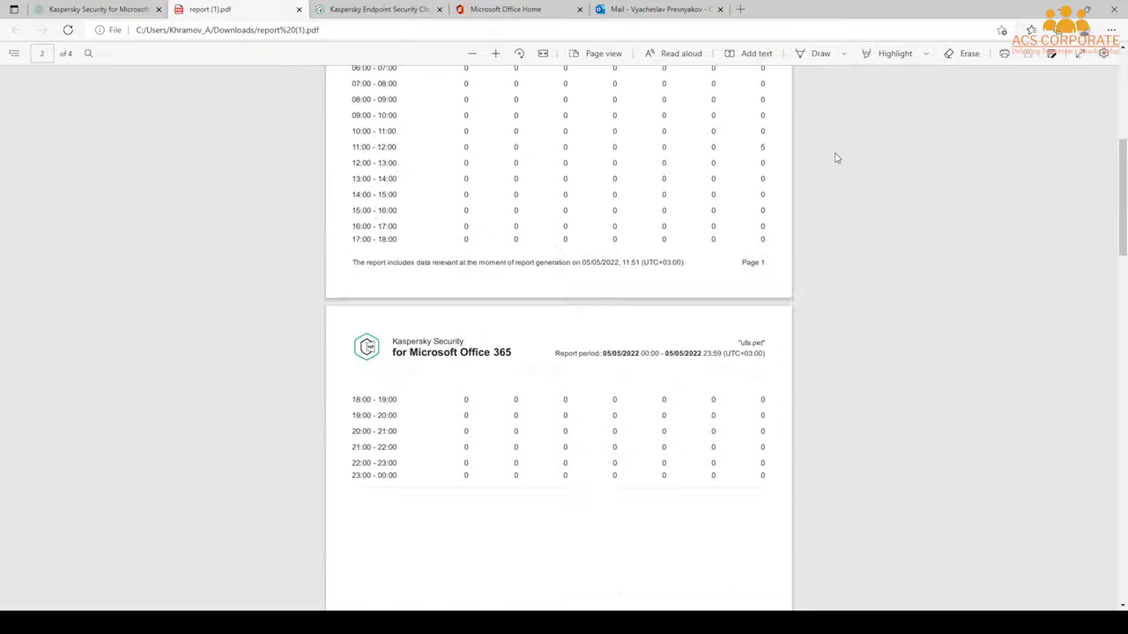
left_click_drag(464, 106, 561, 108)
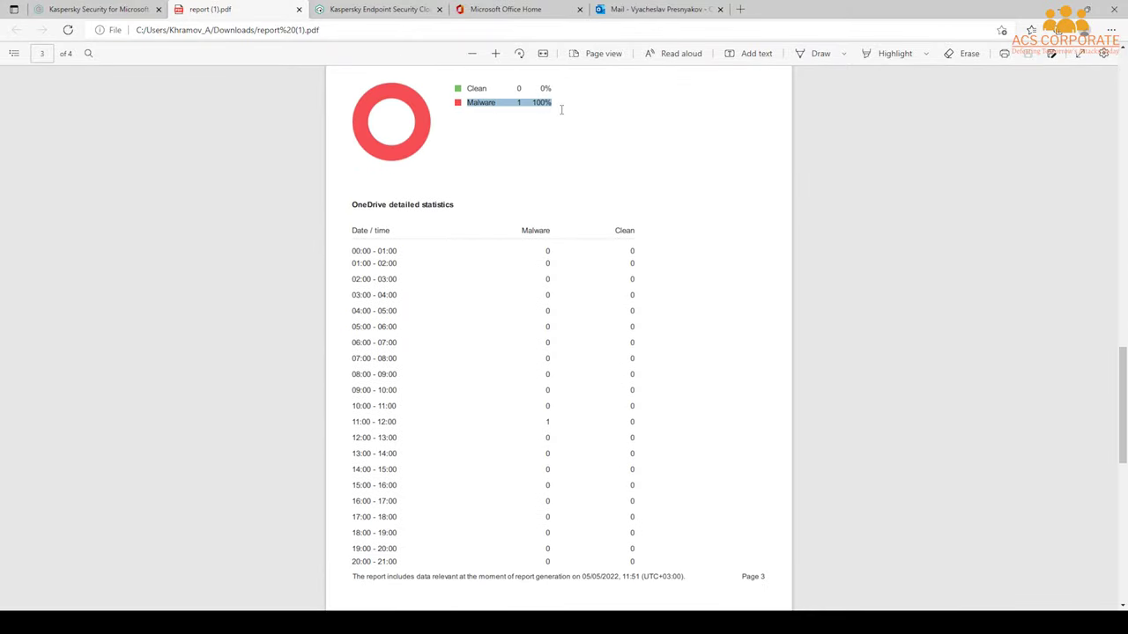
scroll(715, 168, "up", 2)
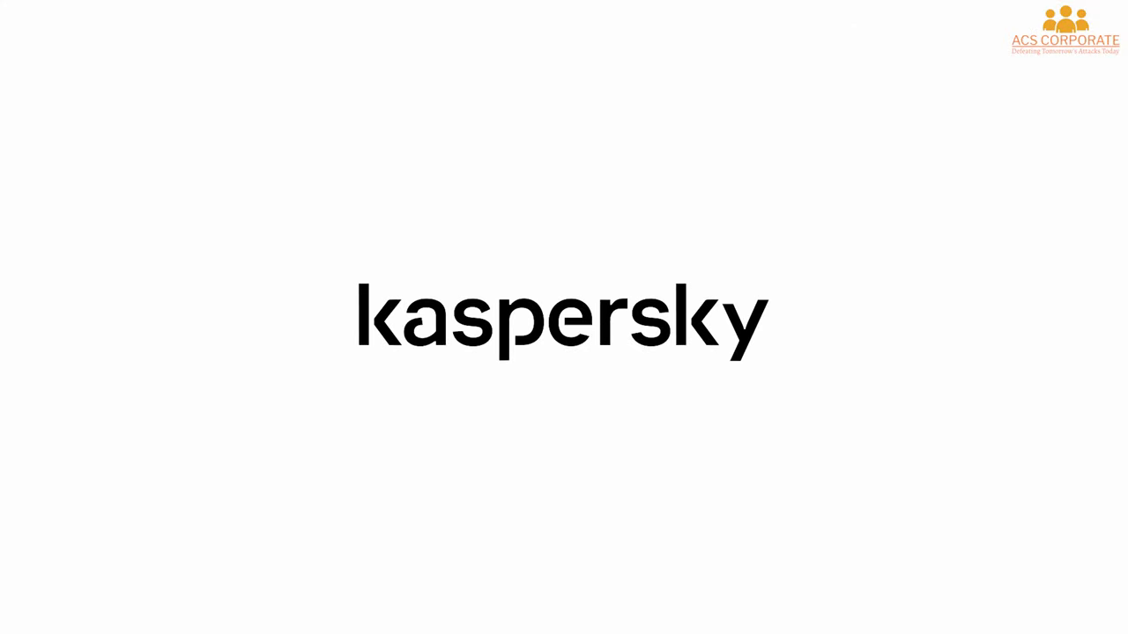
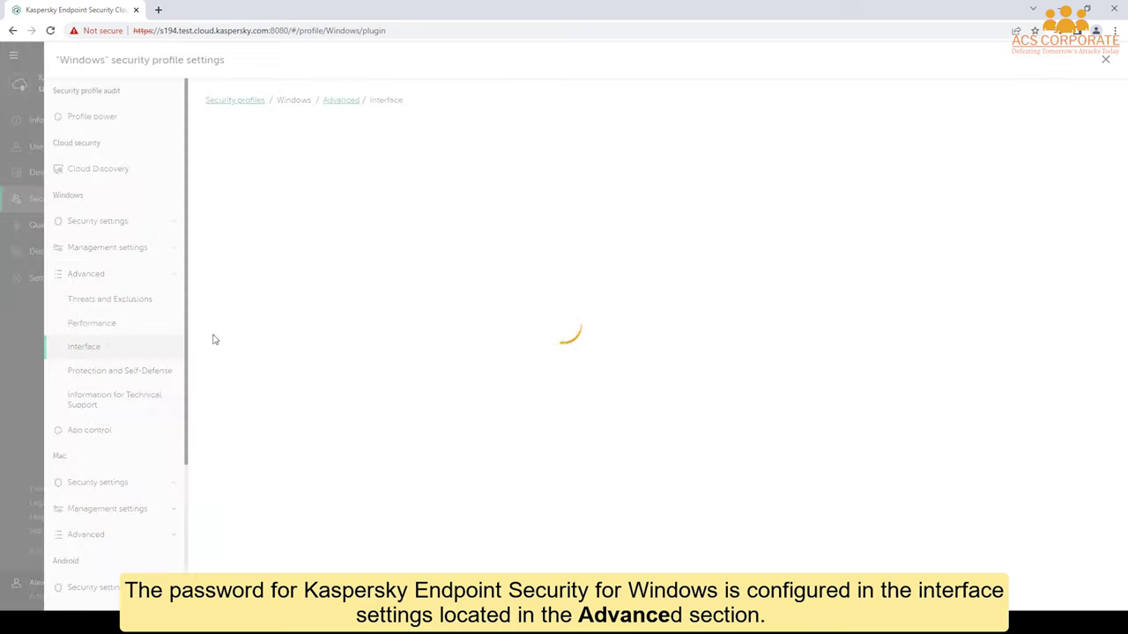
Enable Windows profile password protection with an administrator user name and confirmed password, then save
left_click(245, 359)
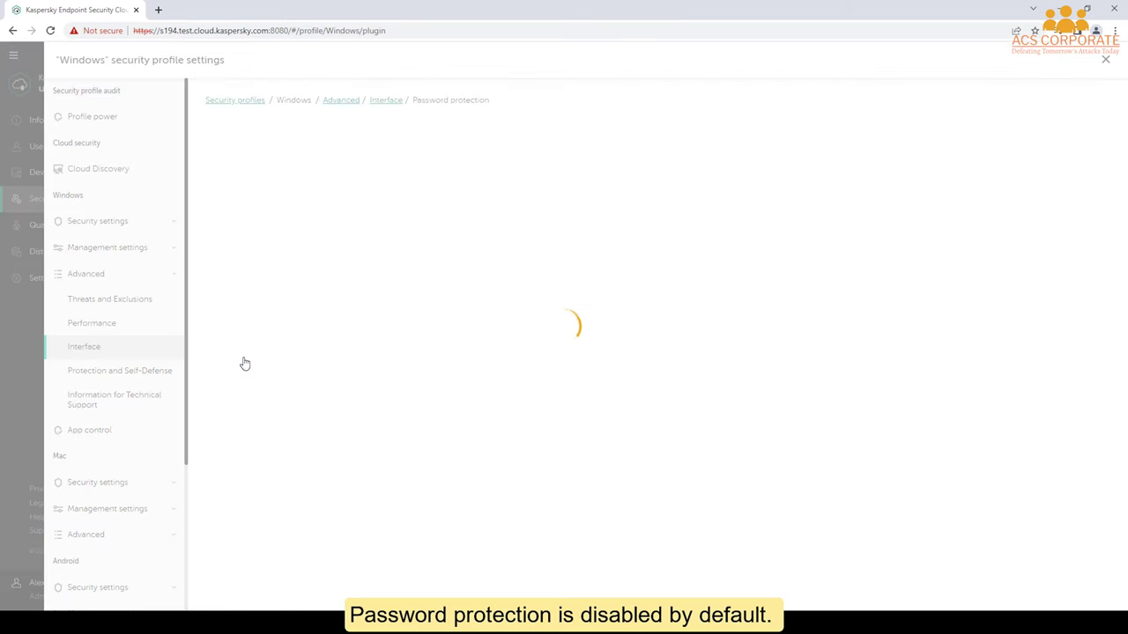
left_click(239, 193)
type("admin")
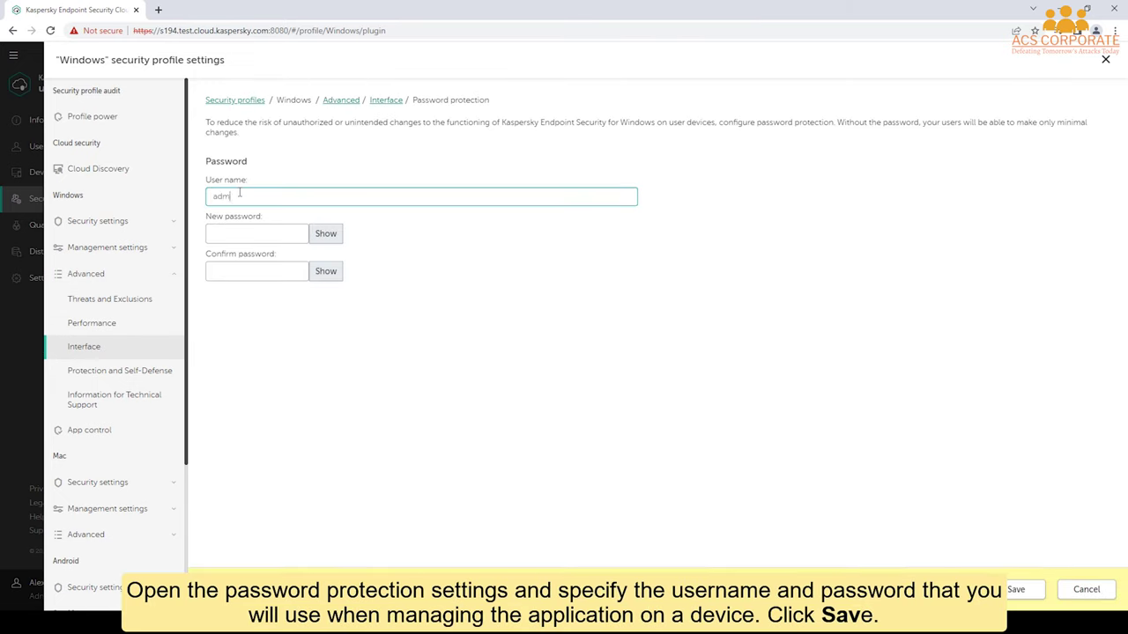
key("Tab")
type("***********")
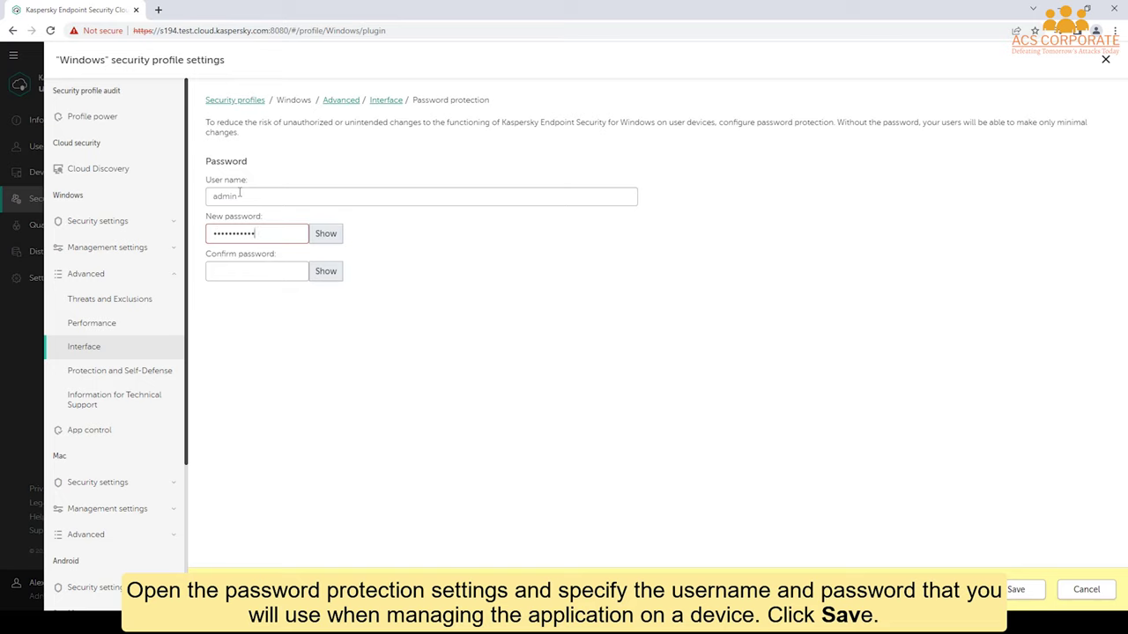
left_click(236, 272)
type("***********")
left_click(1015, 590)
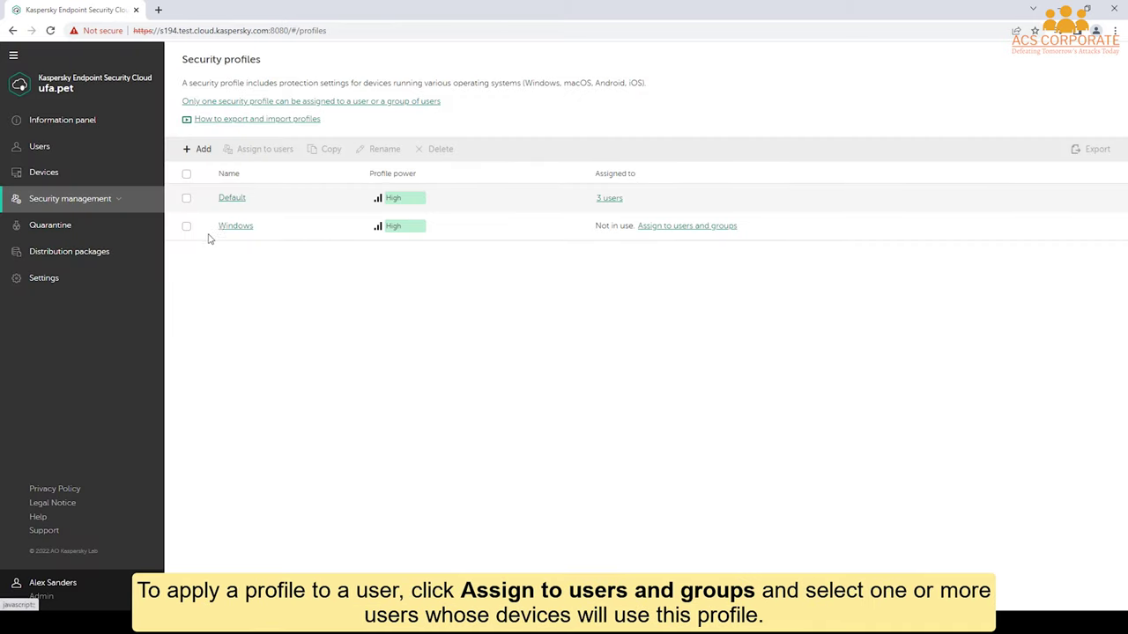
Assign the Windows profile to the second user, then open the device's Kaspersky Endpoint Security app
left_click(672, 229)
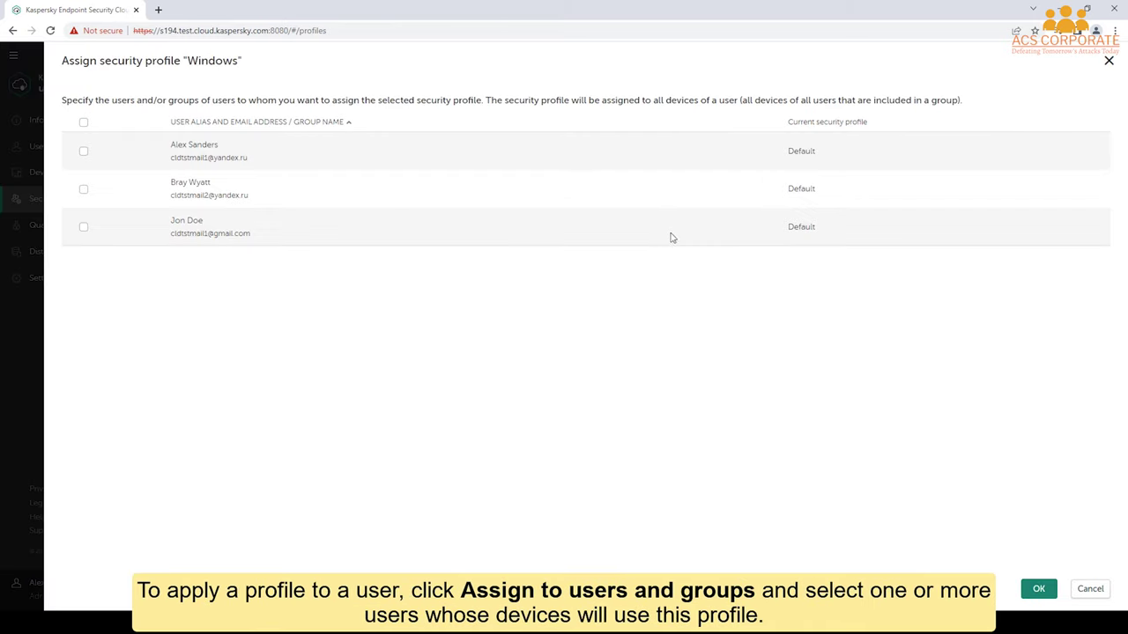
left_click(84, 192)
left_click(1037, 589)
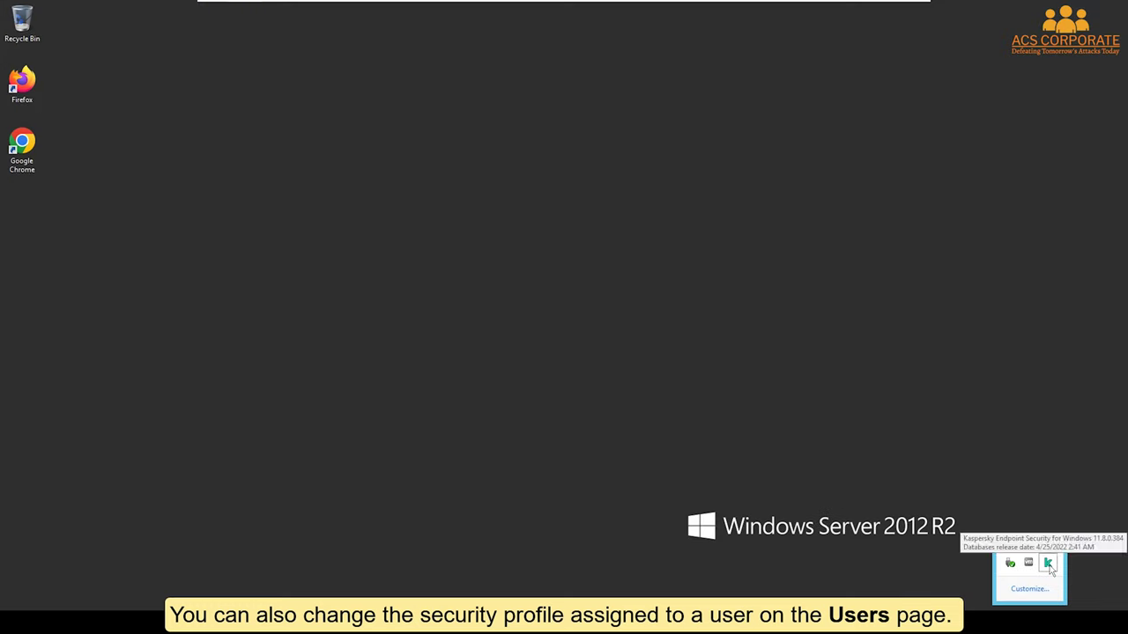
left_click(1048, 565)
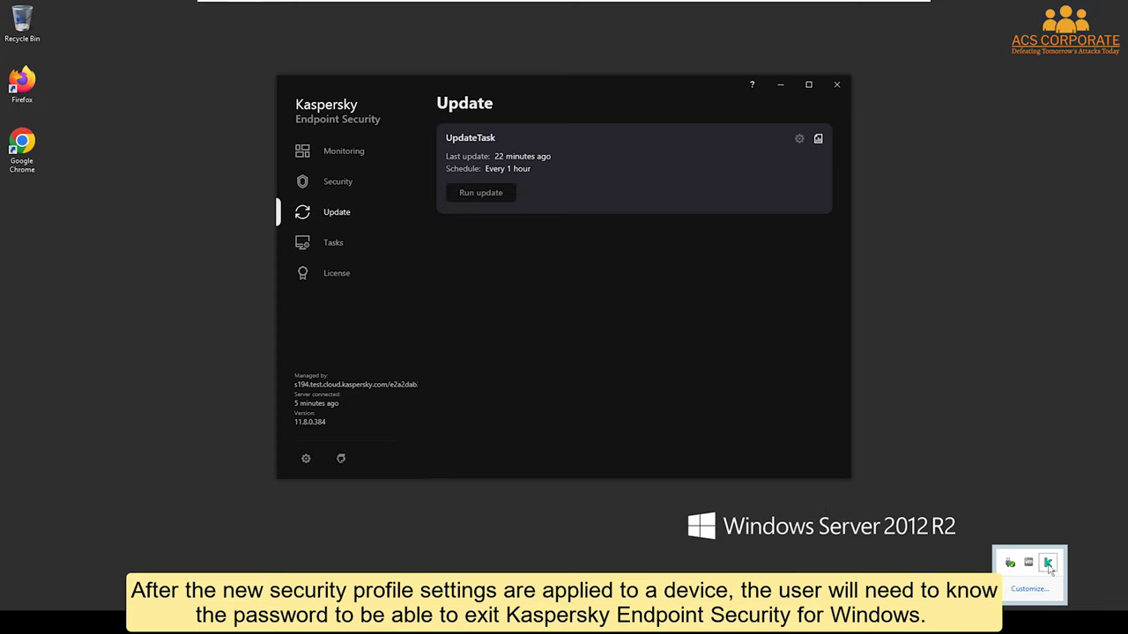
right_click(1048, 568)
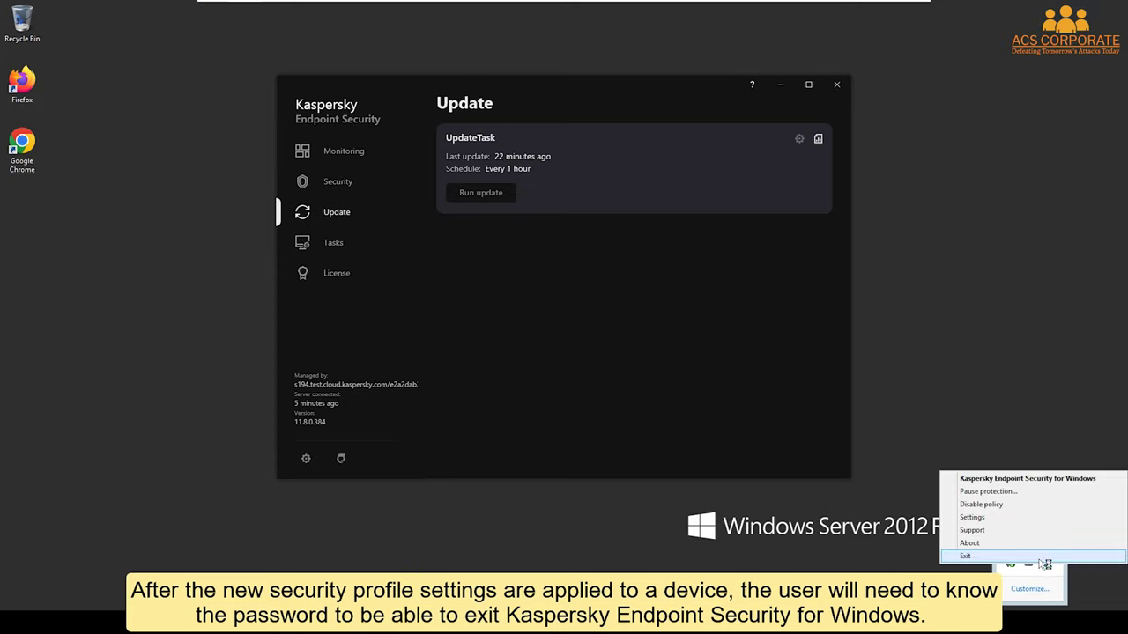
left_click(1040, 570)
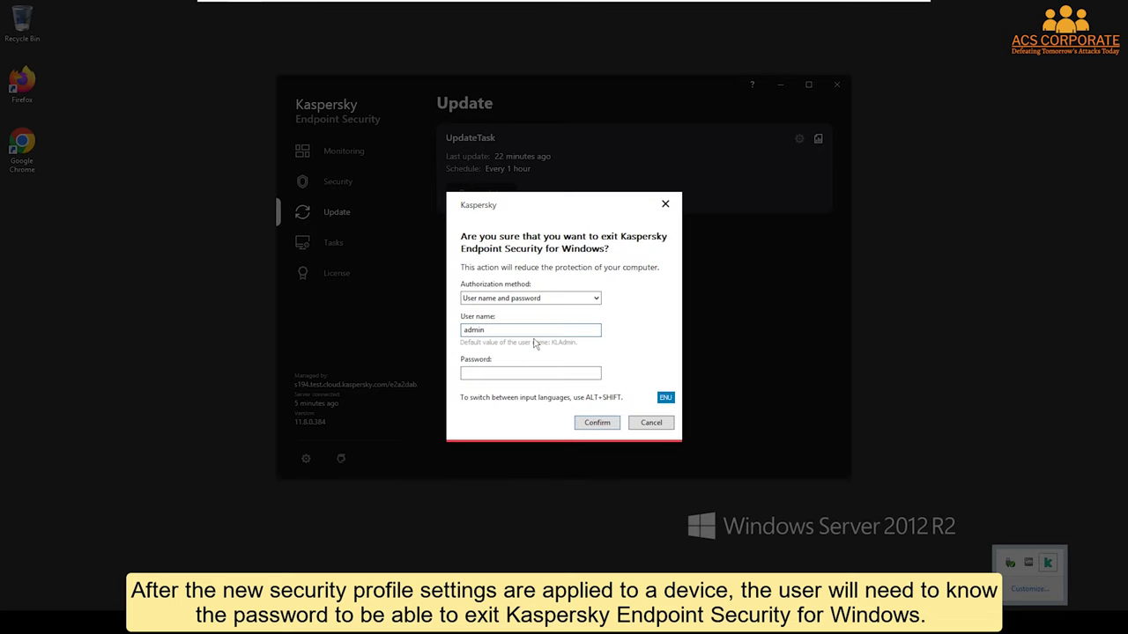
left_click(525, 372)
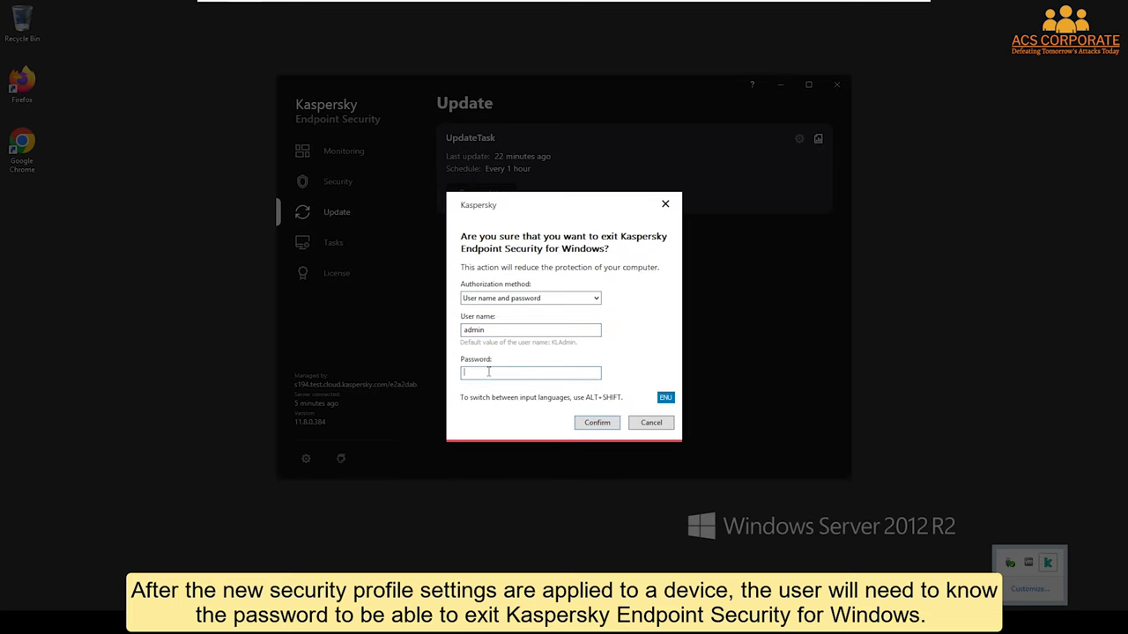
left_click(651, 422)
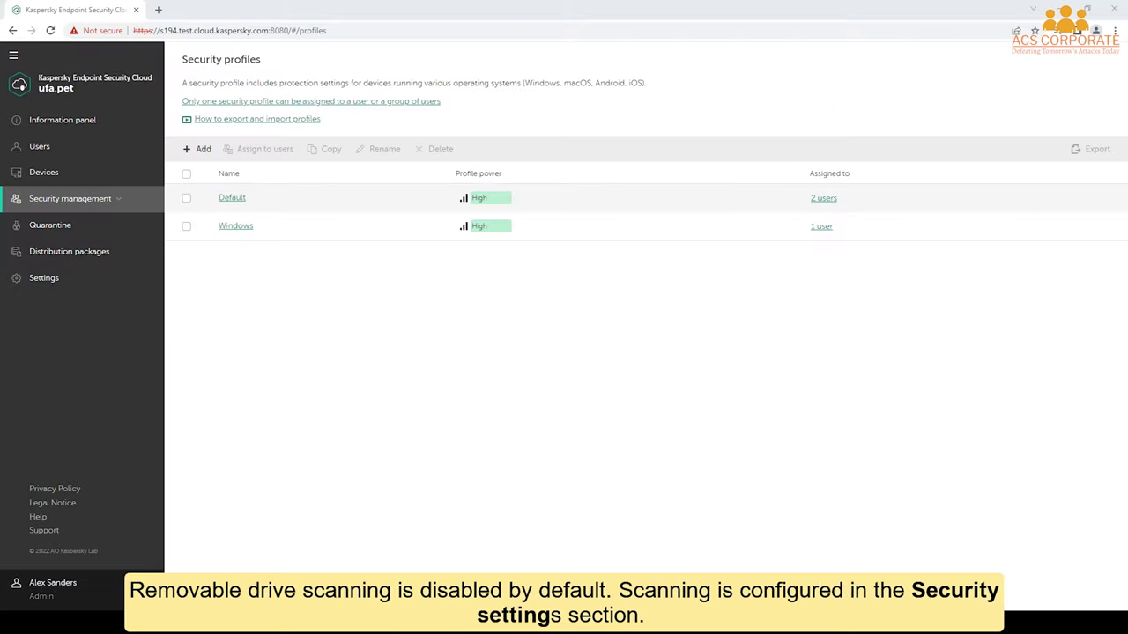
Switch on Scan of removable drives in the Windows profile's security settings and save
left_click(240, 227)
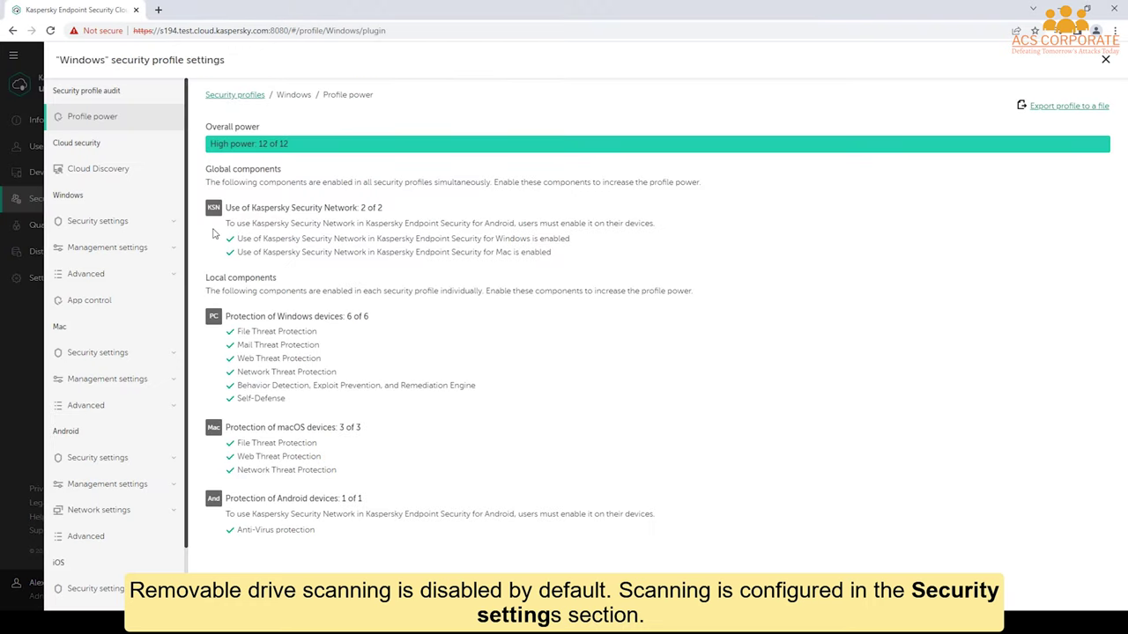
left_click(174, 226)
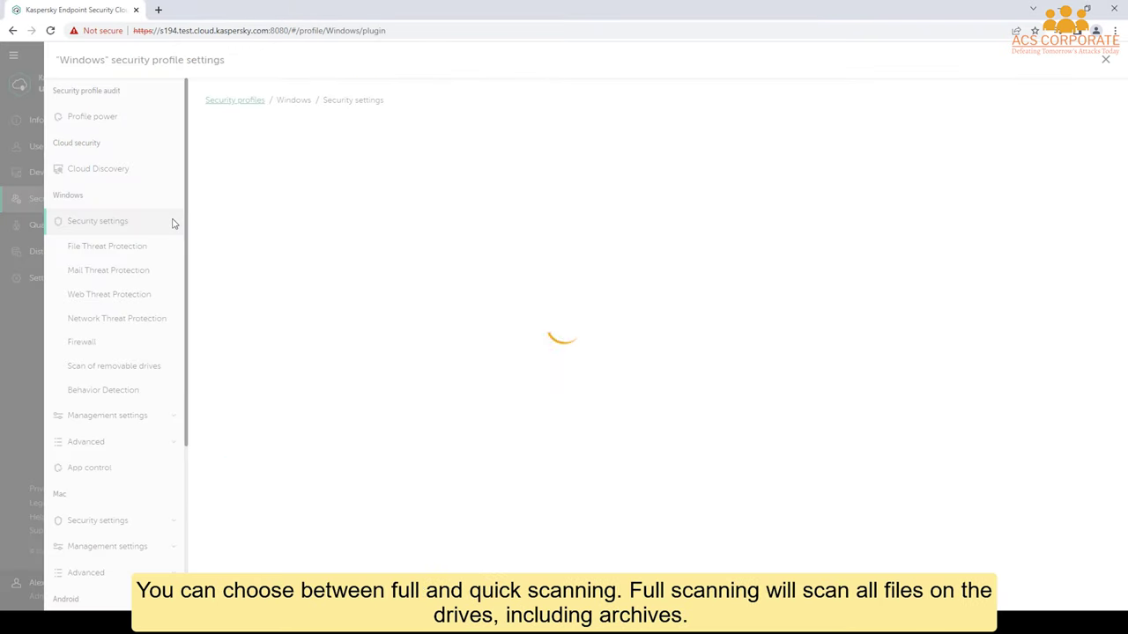
left_click(130, 368)
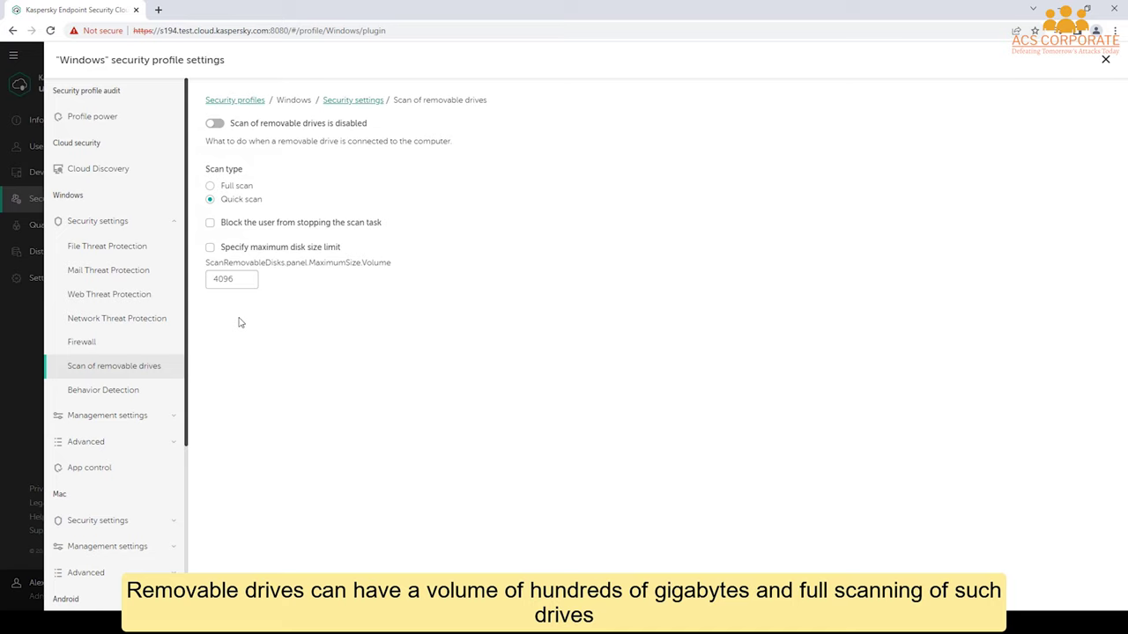
left_click(217, 124)
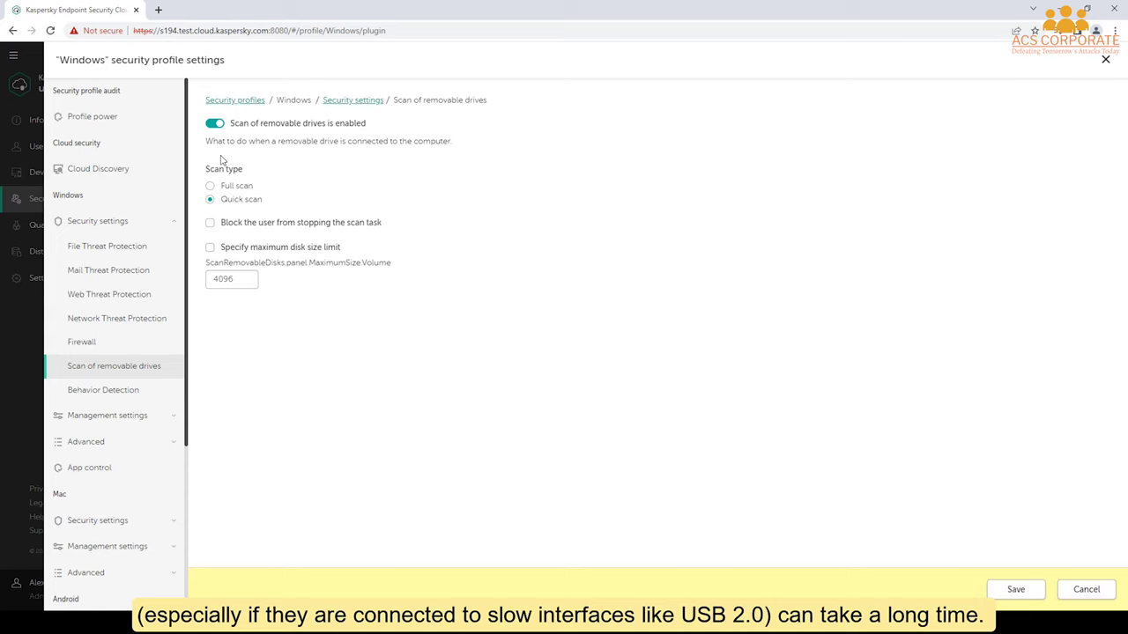
left_click(1015, 590)
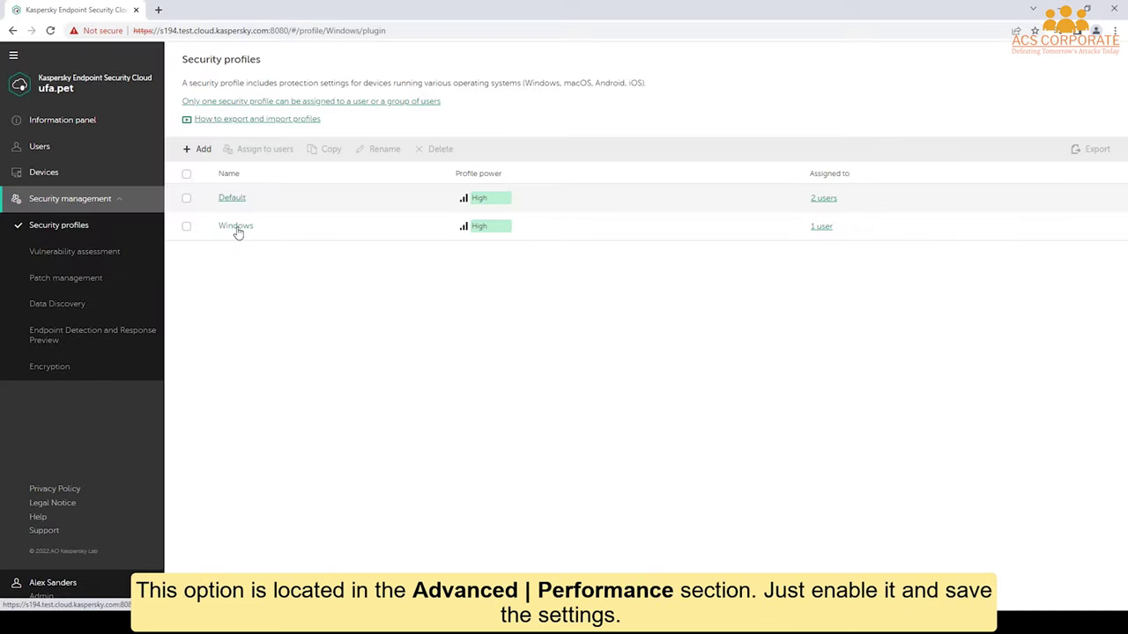
Turn on Idle scan under the Windows profile's Advanced > Performance settings and save
left_click(235, 228)
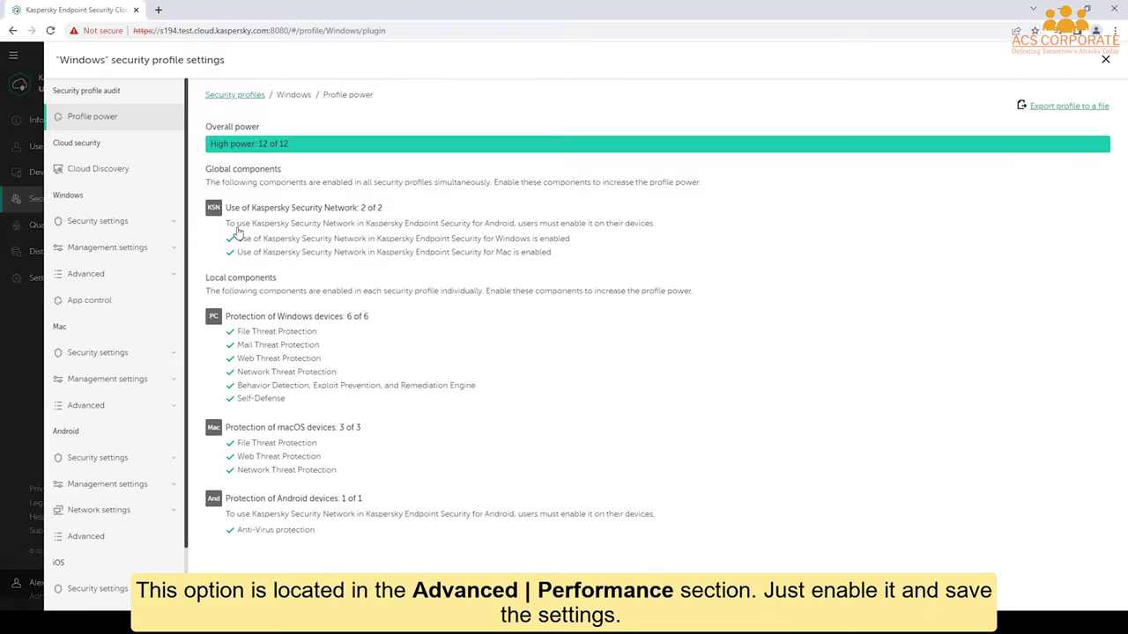
left_click(169, 274)
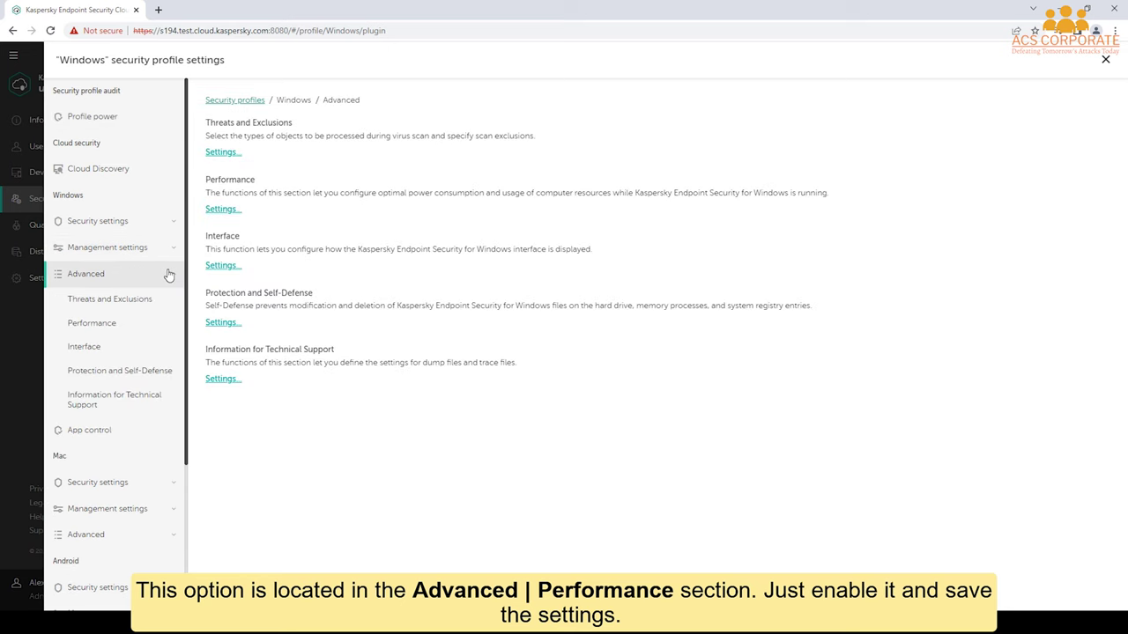
left_click(92, 323)
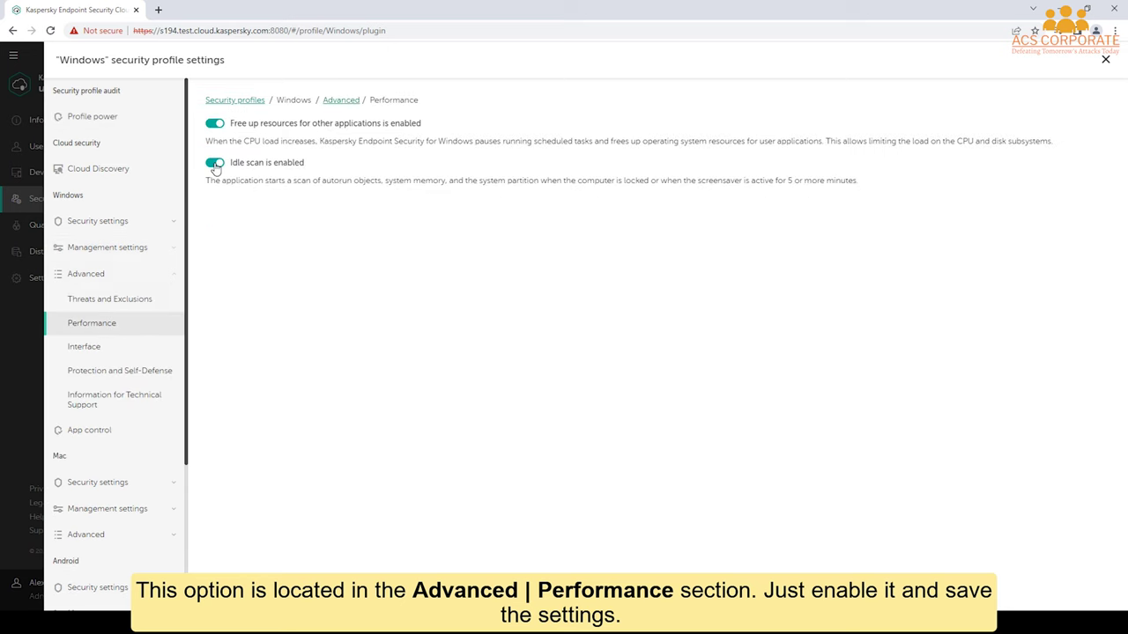
left_click(215, 164)
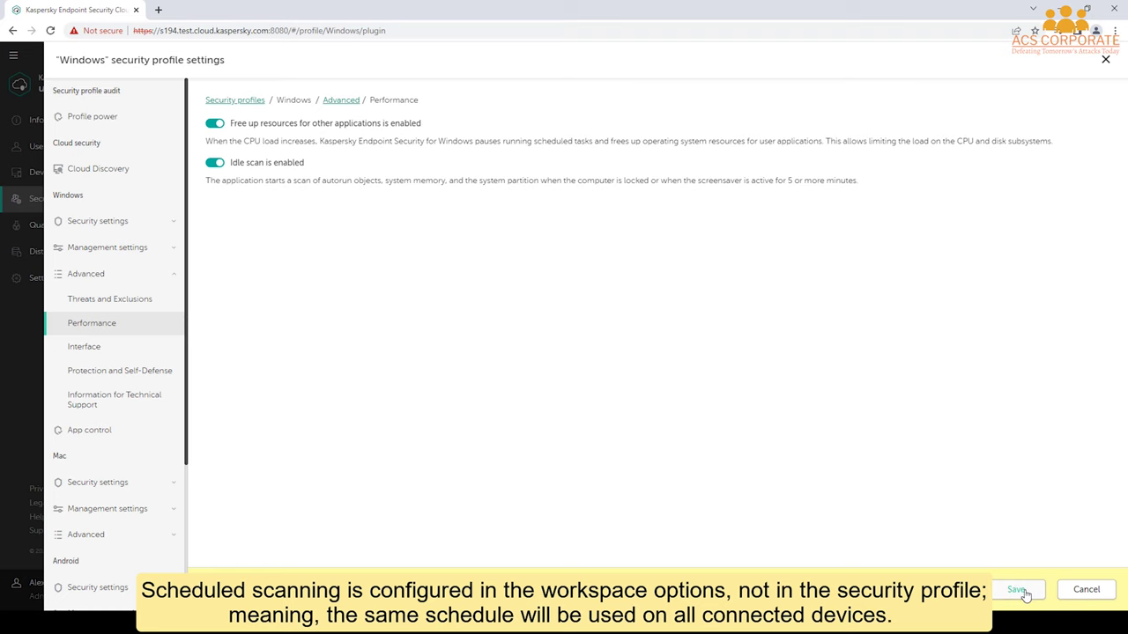
left_click(1019, 590)
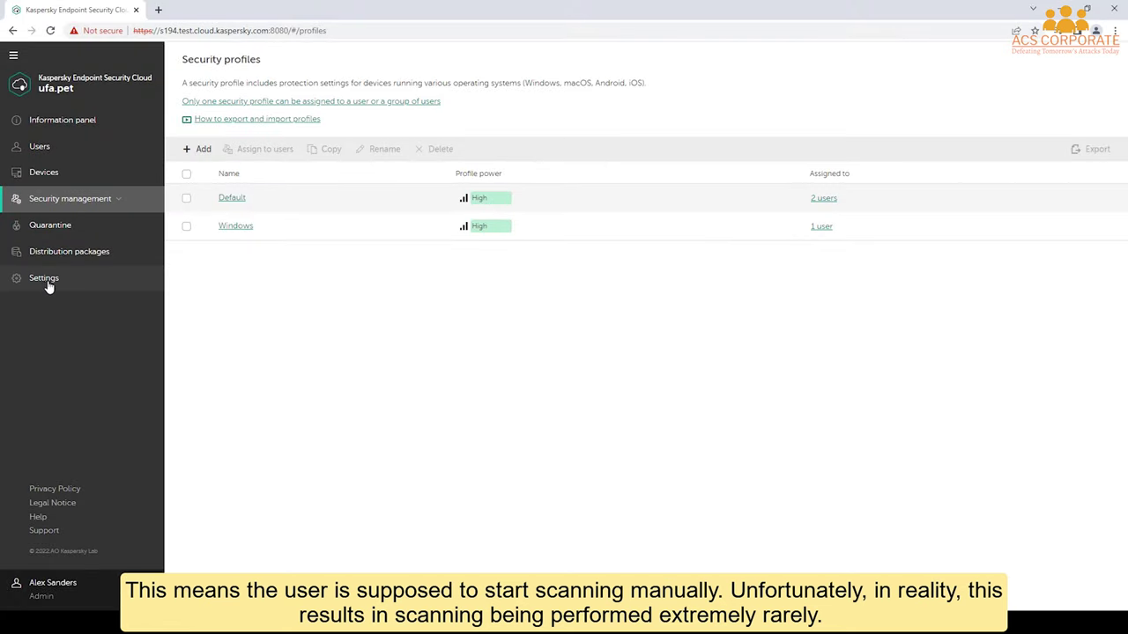
left_click(44, 280)
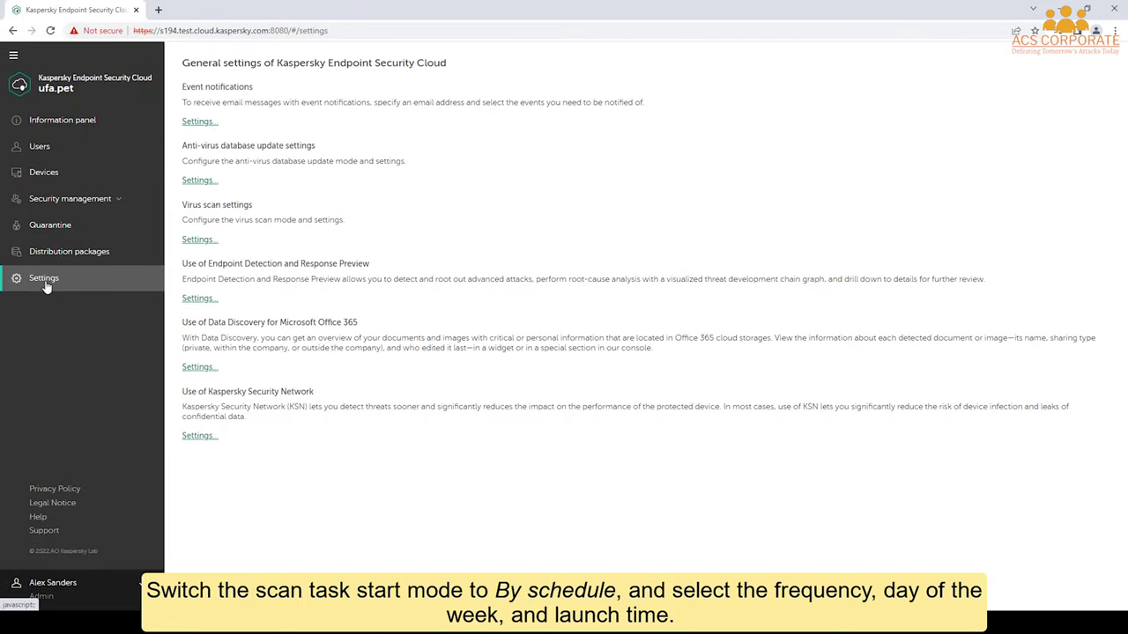
Set the virus scan to run By schedule, every week on Friday at 19:00, and save
left_click(199, 240)
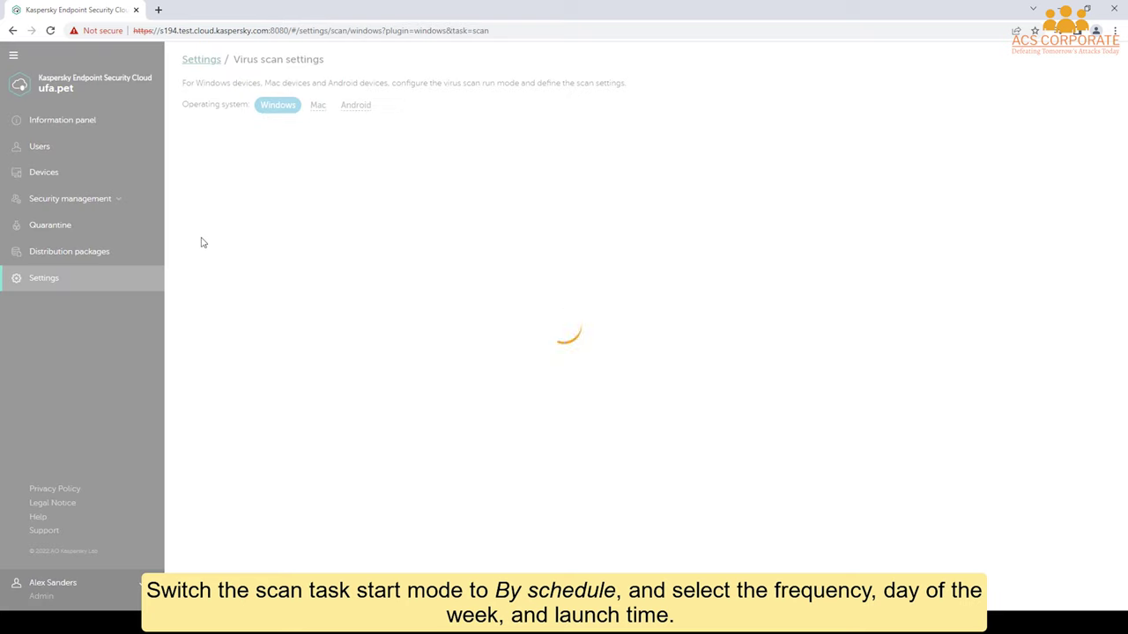
left_click(255, 360)
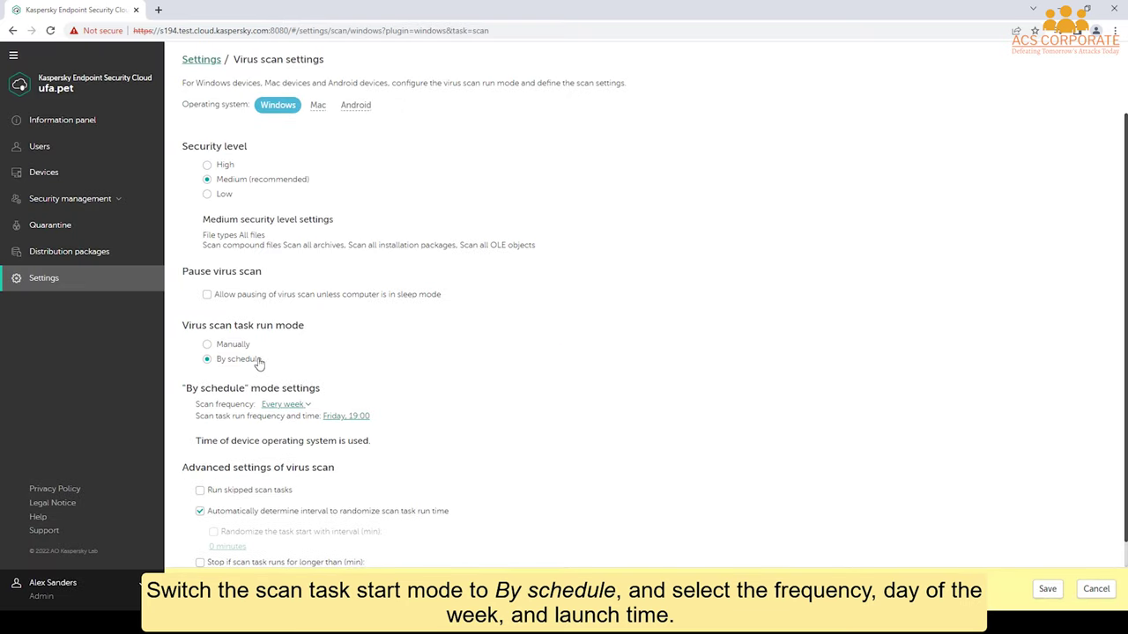
scroll(358, 342, "down", 1)
left_click(287, 377)
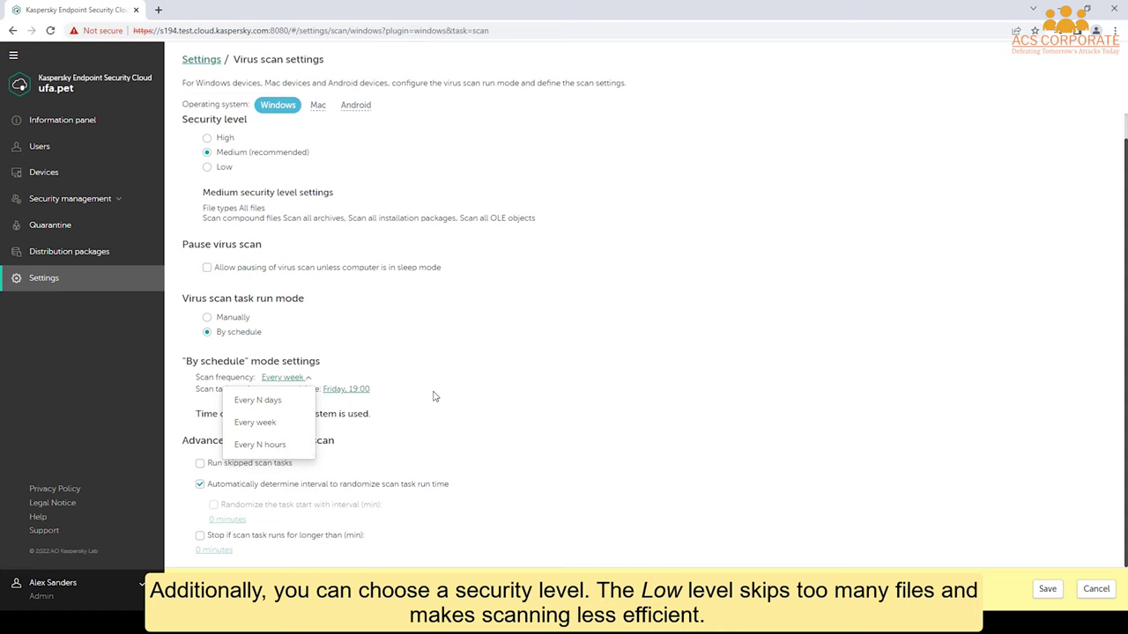
left_click(434, 396)
left_click(333, 389)
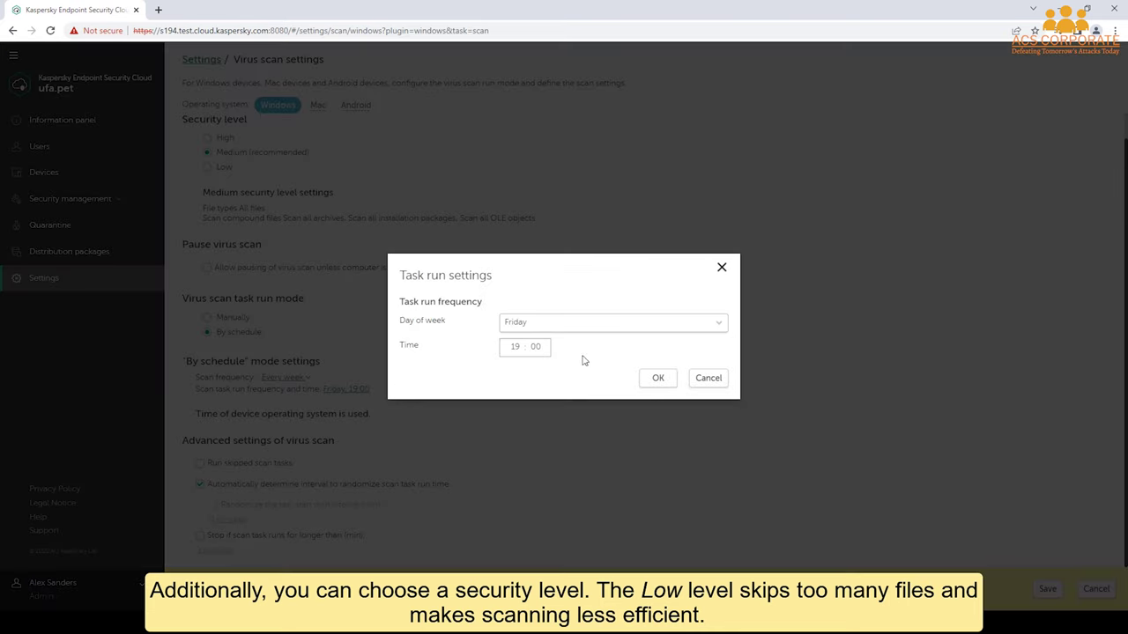
left_click(721, 327)
left_click(718, 332)
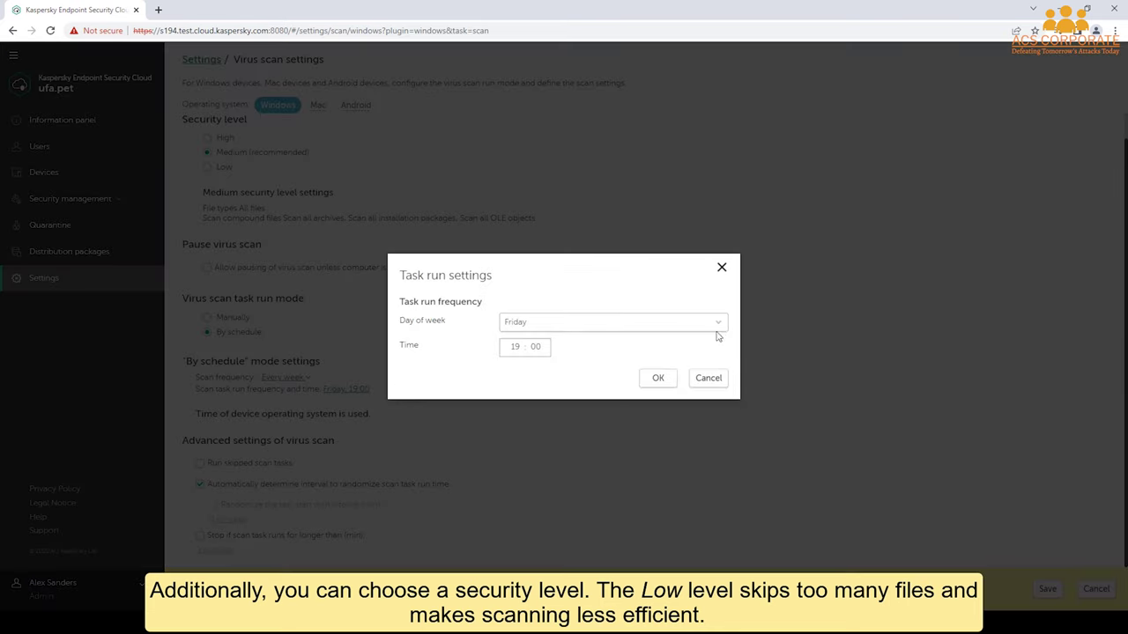
left_click(710, 378)
left_click(1045, 590)
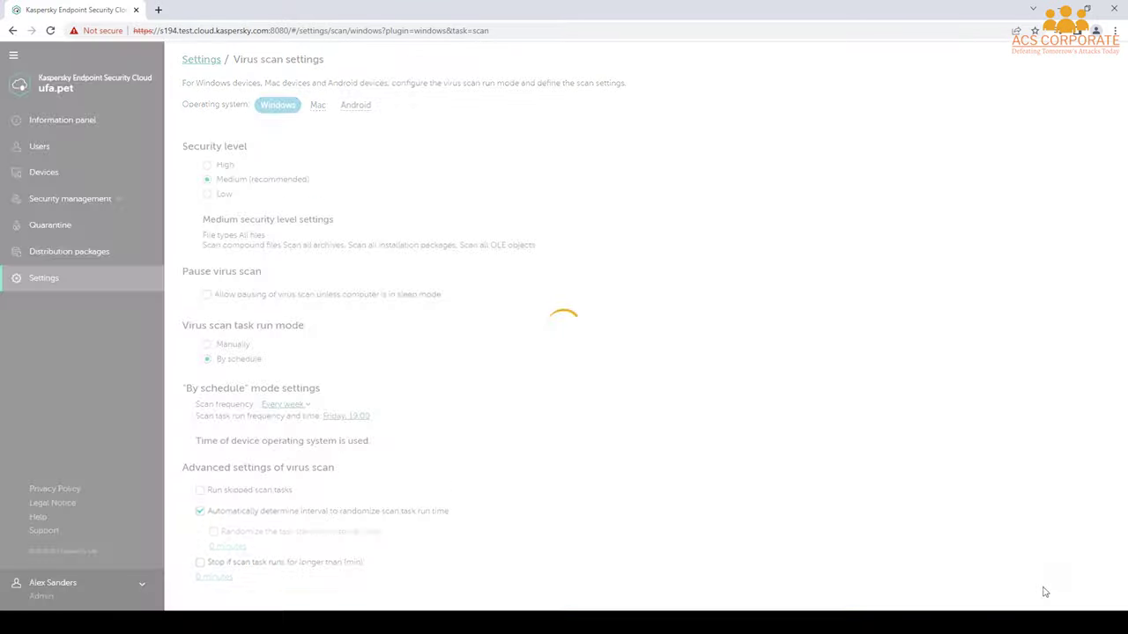
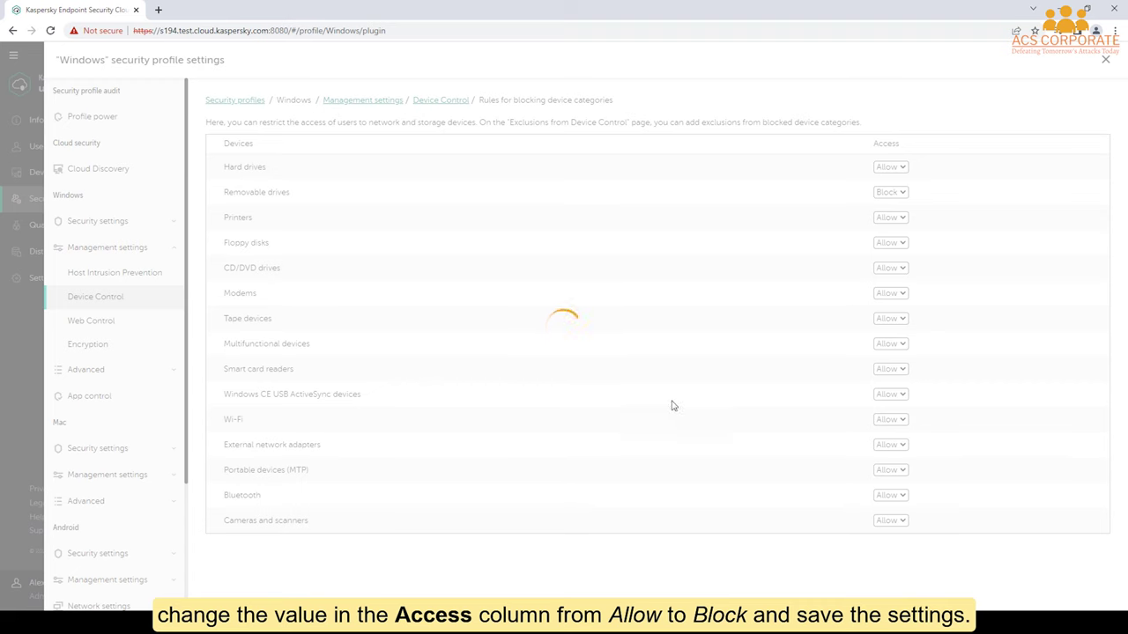
Switch Device Control on in the Windows security profile and save it
left_click(445, 104)
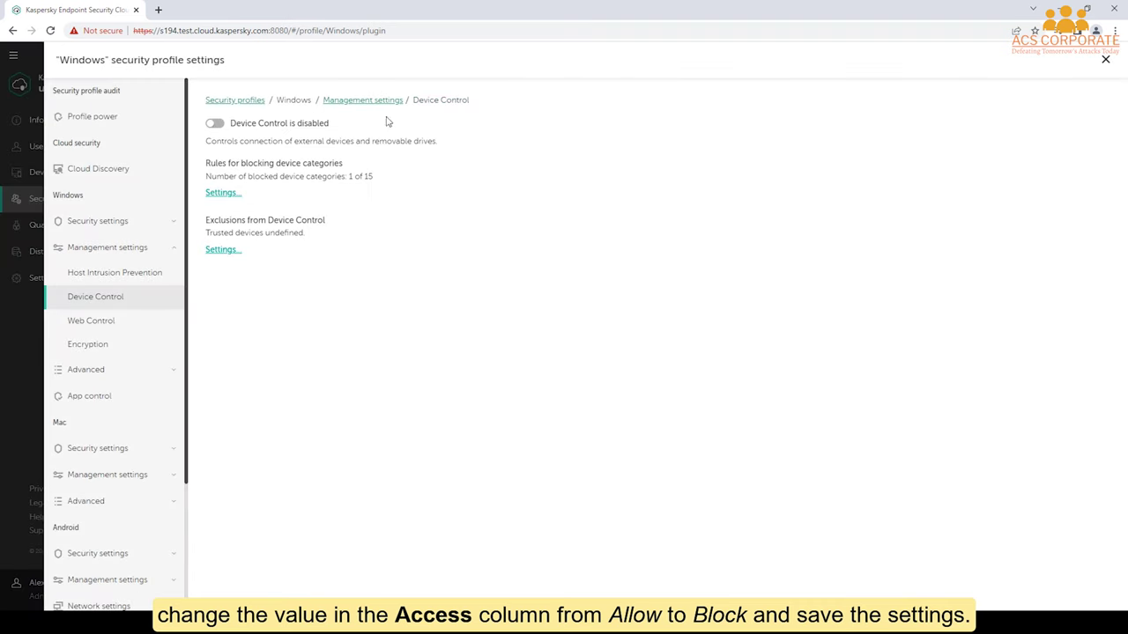
left_click(214, 125)
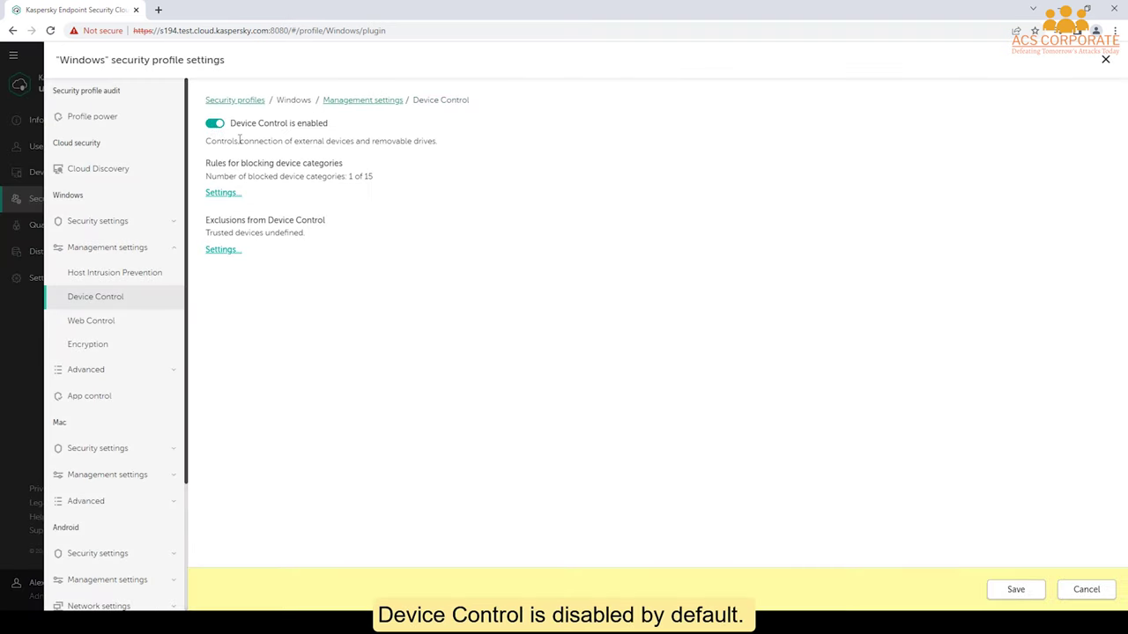
left_click(1015, 590)
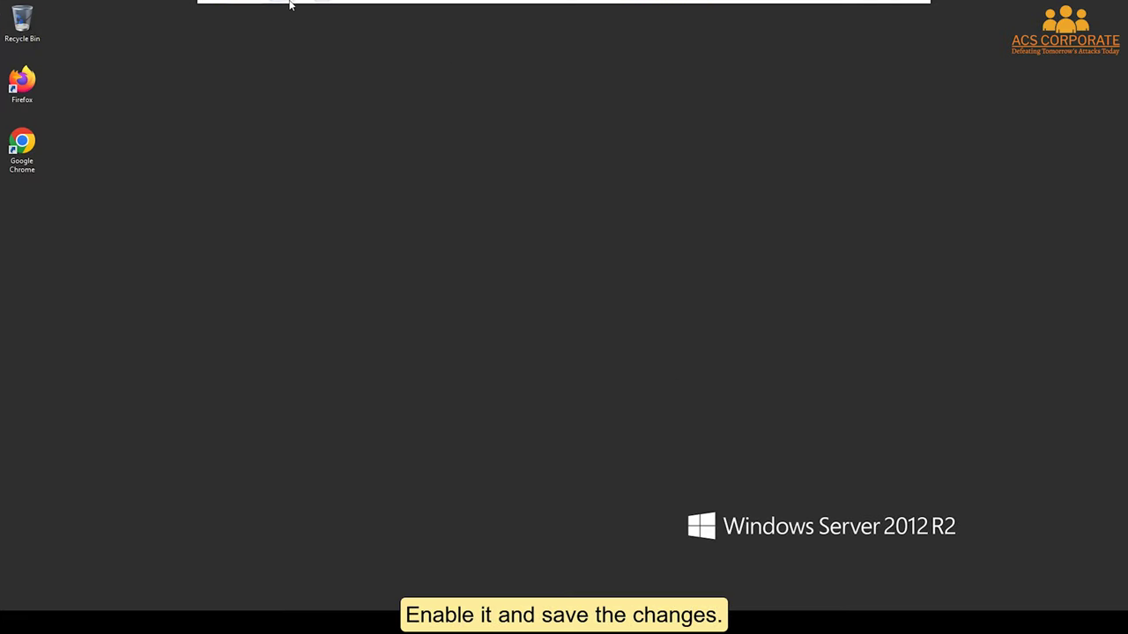
Connect the Alcor Micro Mass Storage USB drive to the win_srv12 virtual machine
mouse_move(382, 3)
left_click(254, 8)
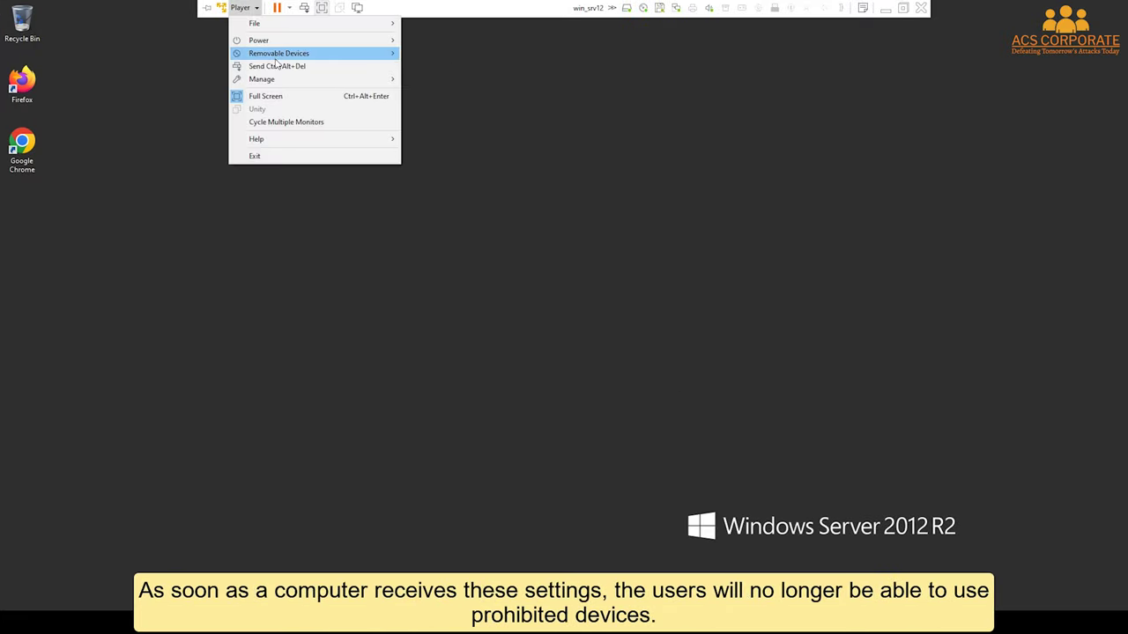
mouse_move(276, 60)
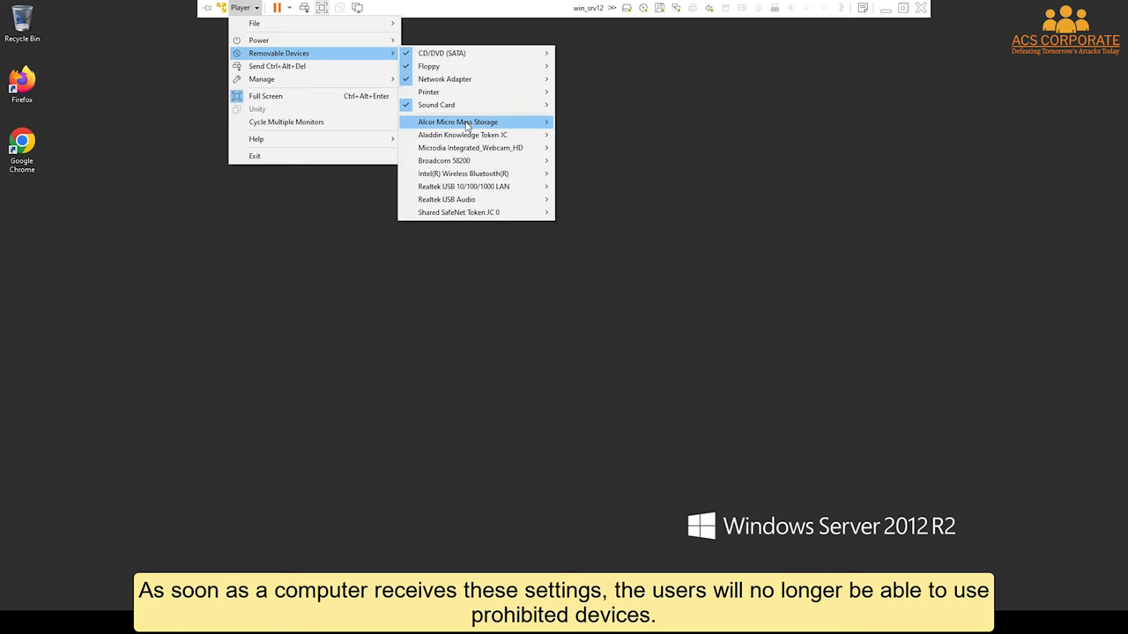
mouse_move(474, 125)
left_click(587, 126)
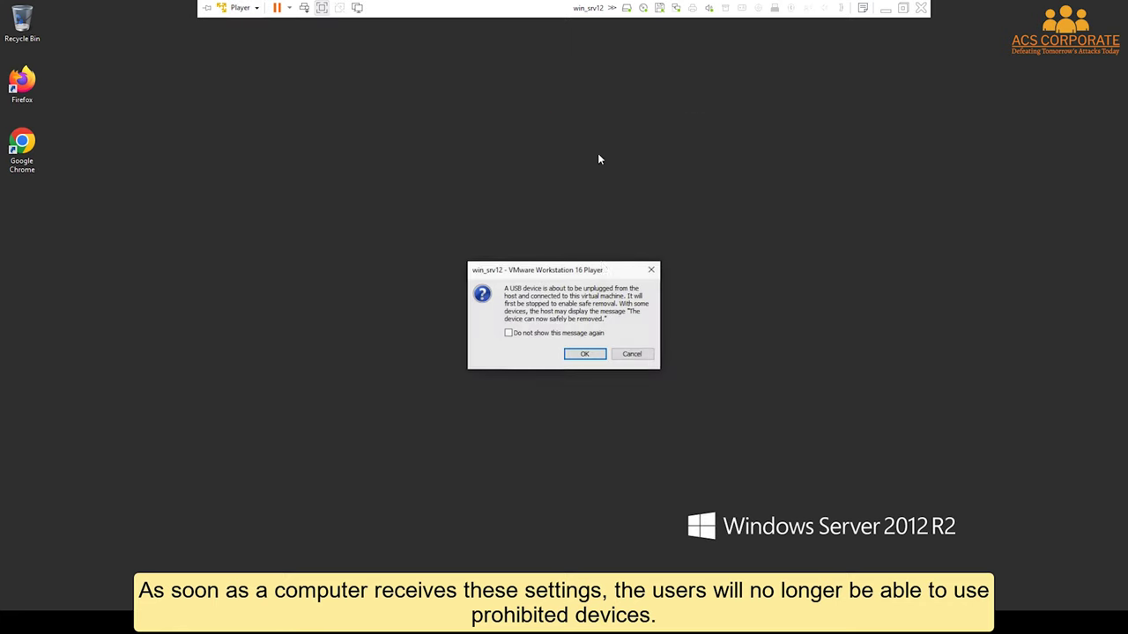
left_click(595, 355)
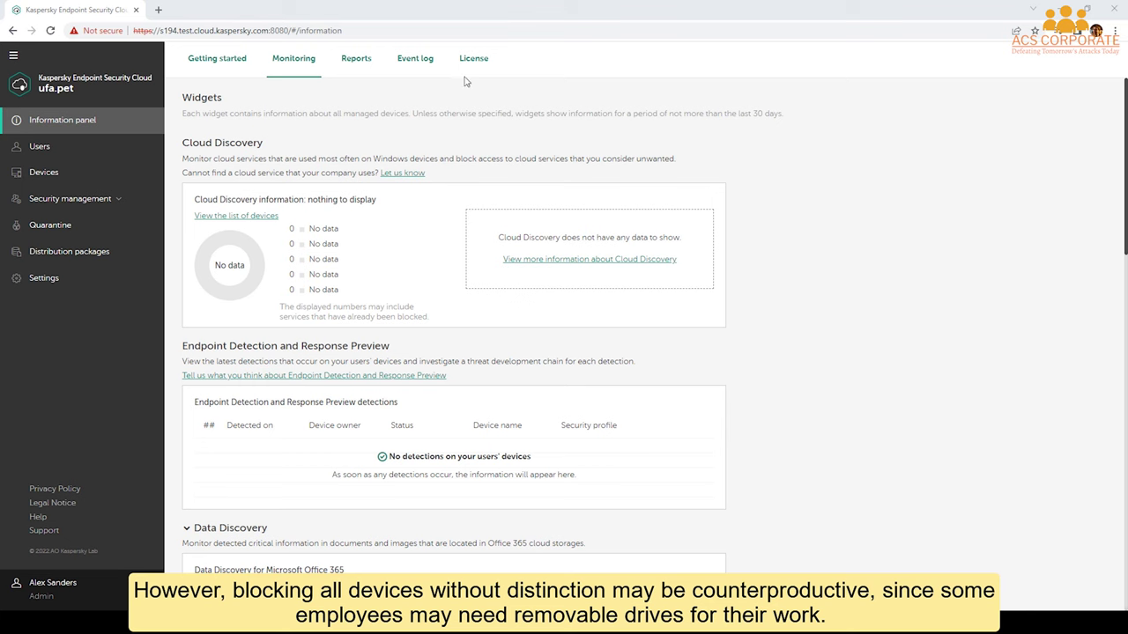
Copy the blocked flash drive's Device ID from the Event log, then go to Security profiles
left_click(413, 63)
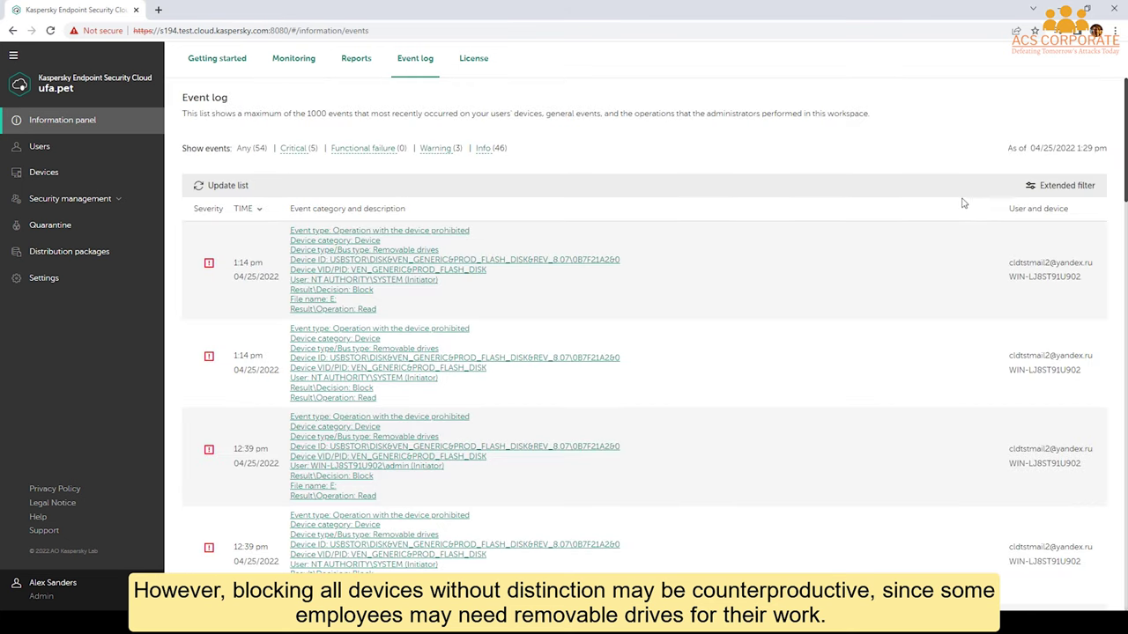
scroll(793, 236, "down", 1)
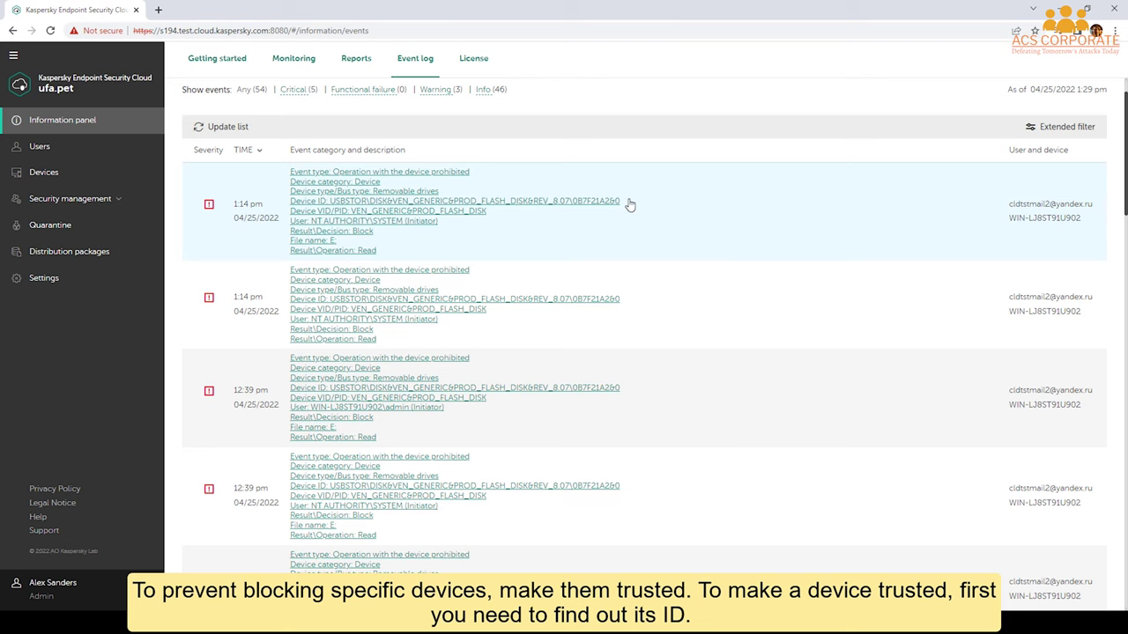
left_click_drag(625, 201, 332, 200)
key("ctrl+c")
right_click(333, 200)
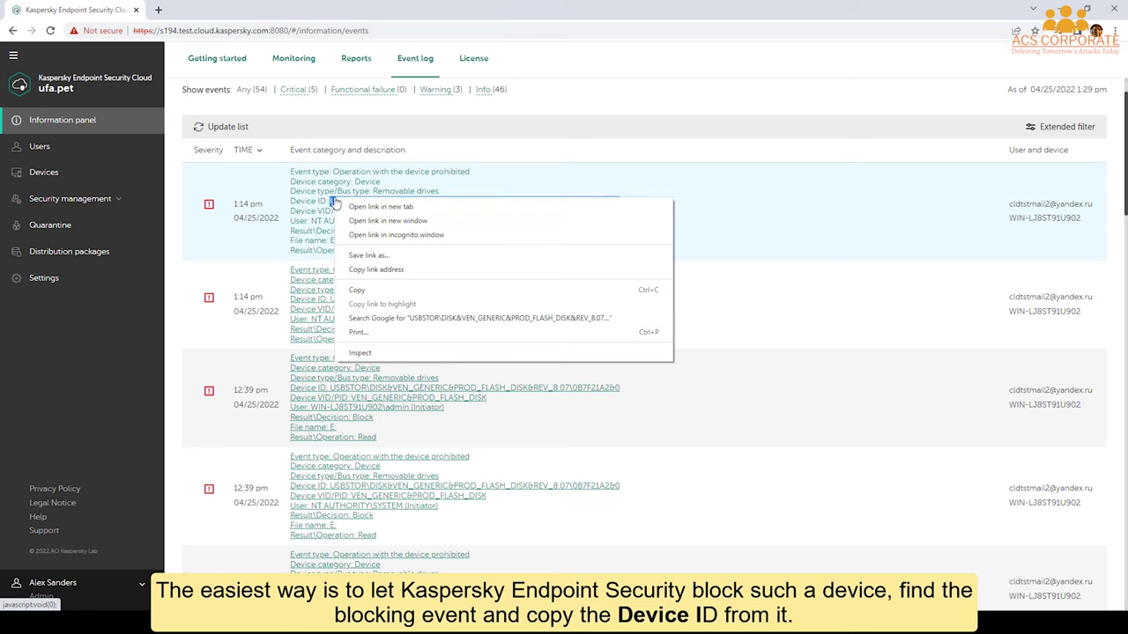
left_click(369, 290)
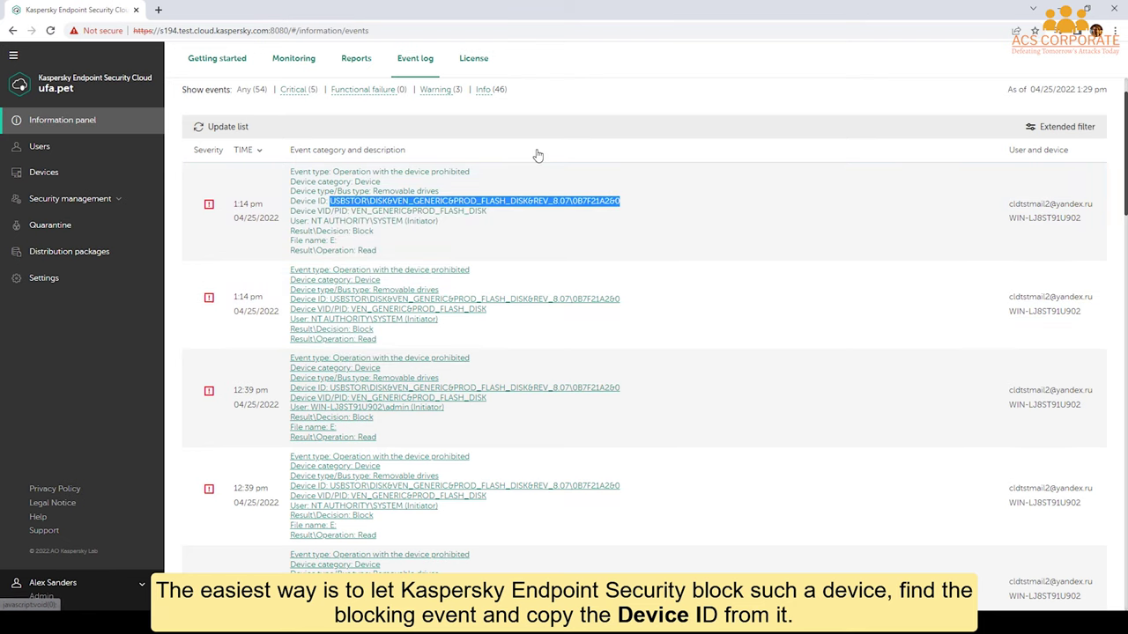
left_click(113, 202)
left_click(84, 227)
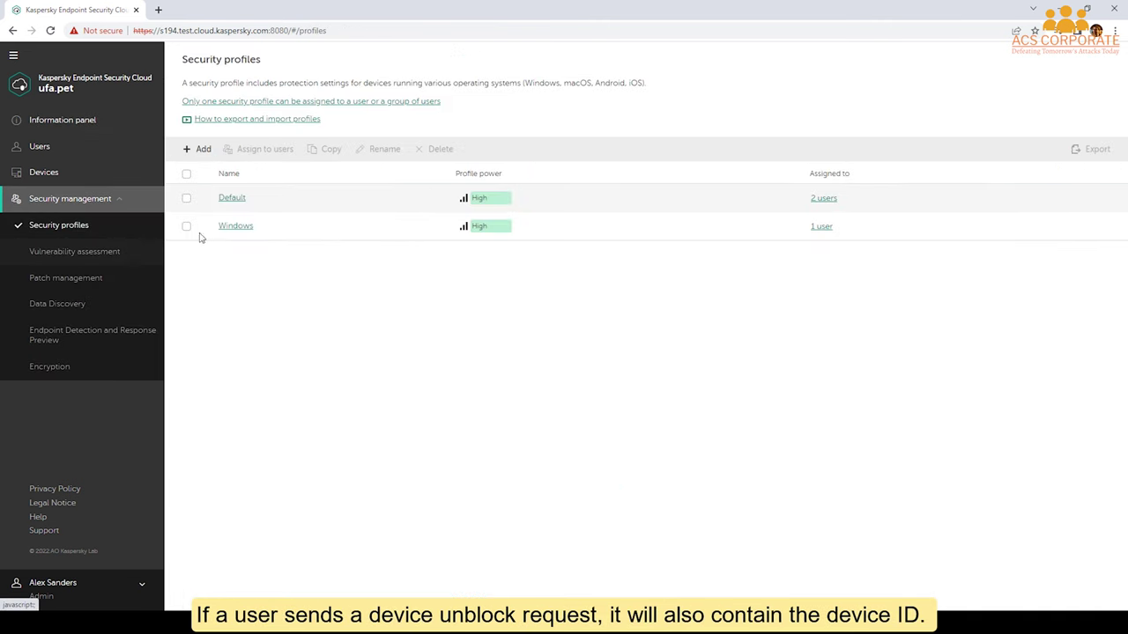
Open the Device Control exclusions in the Windows profile's management settings
left_click(232, 227)
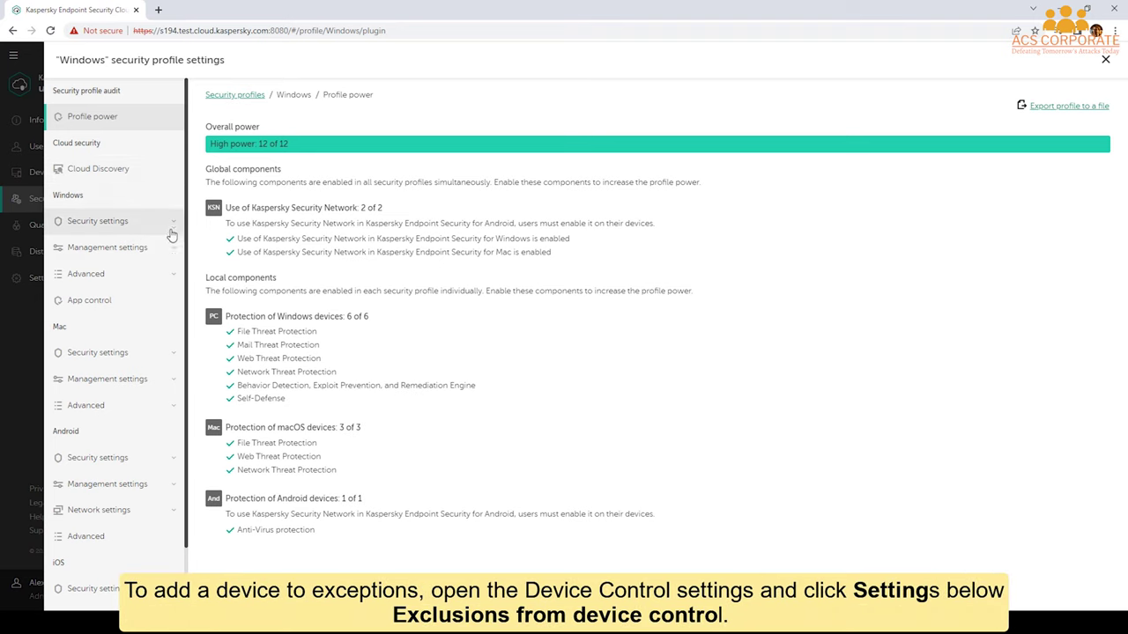
left_click(172, 227)
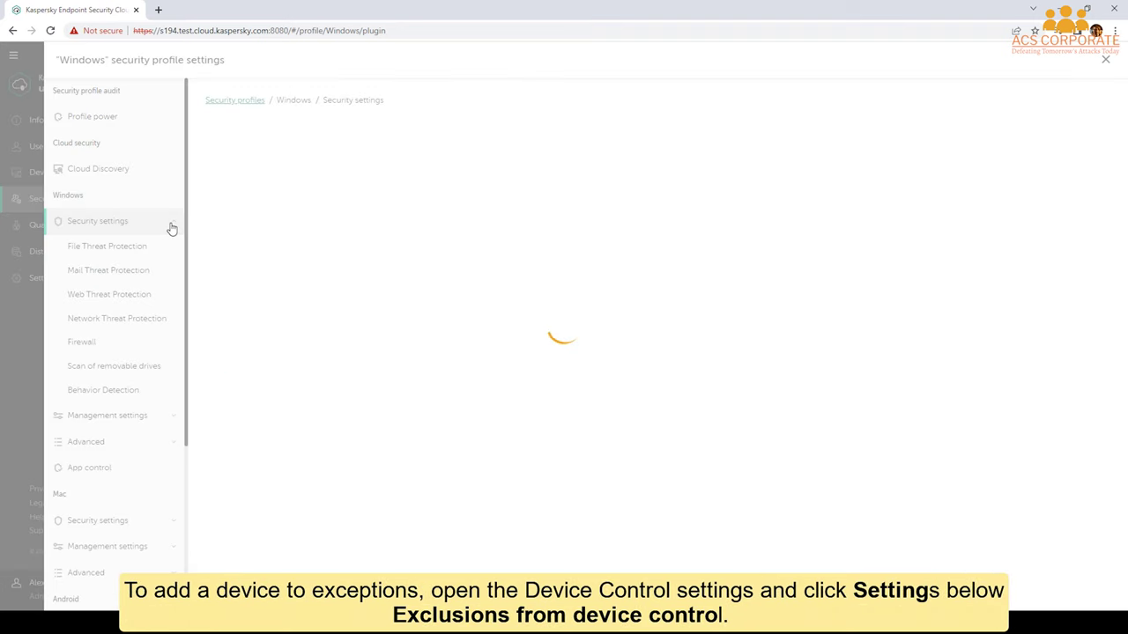
left_click(162, 416)
left_click(106, 297)
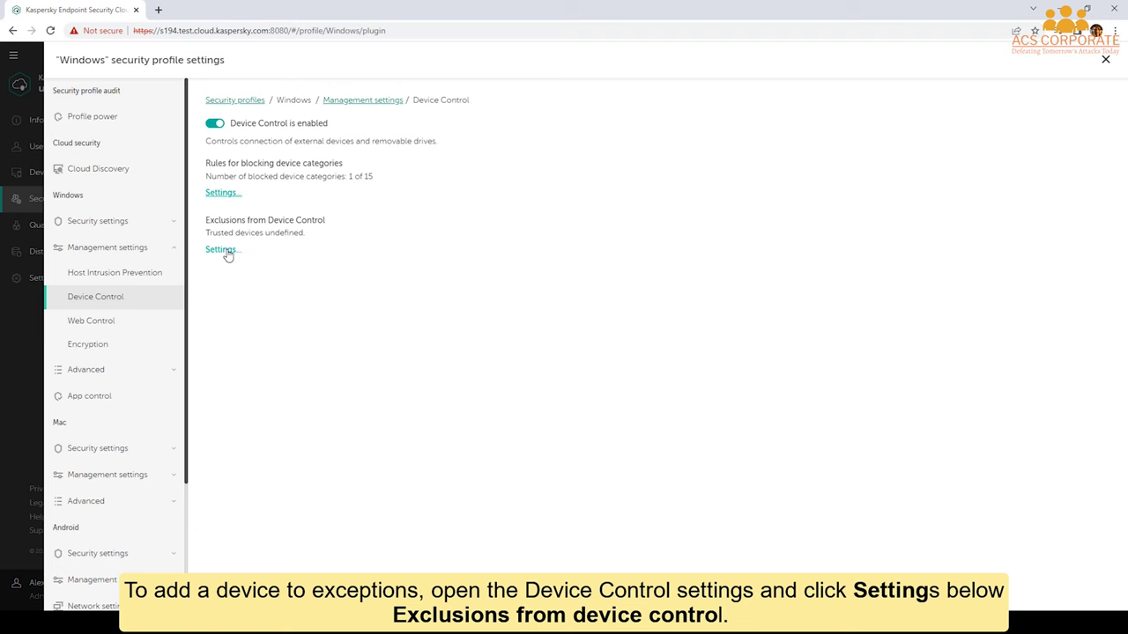
left_click(226, 251)
Add a Removable drives exclusion with the pasted Device ID as mask and comment 'Trusted drive'
left_click(231, 146)
left_click(271, 147)
left_click(244, 171)
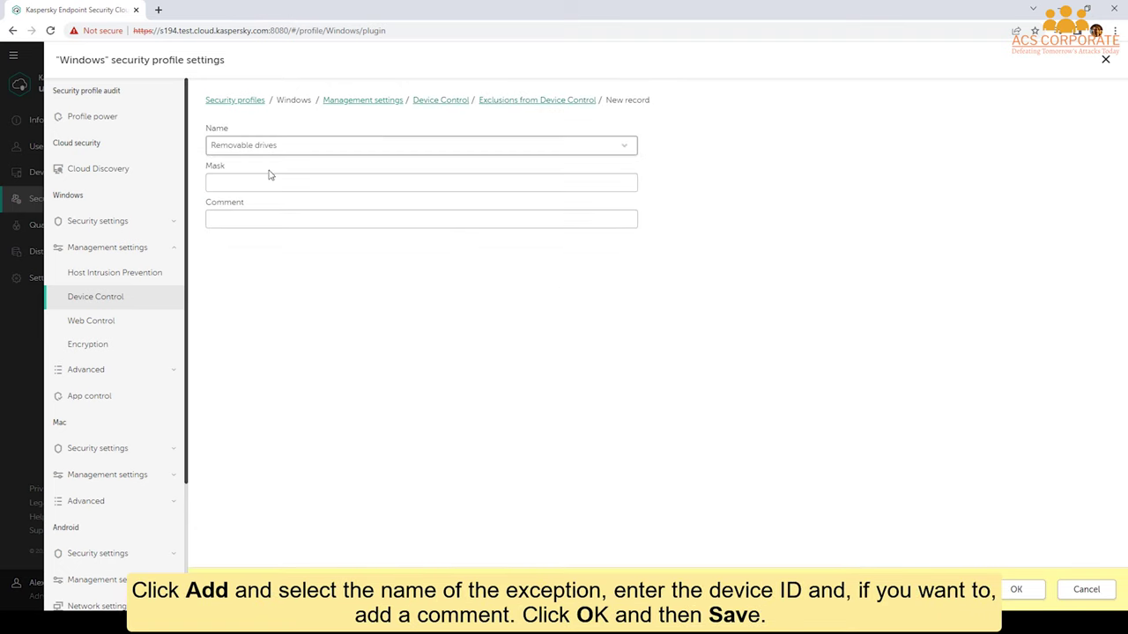
left_click(266, 181)
key("ctrl+v")
left_click(340, 217)
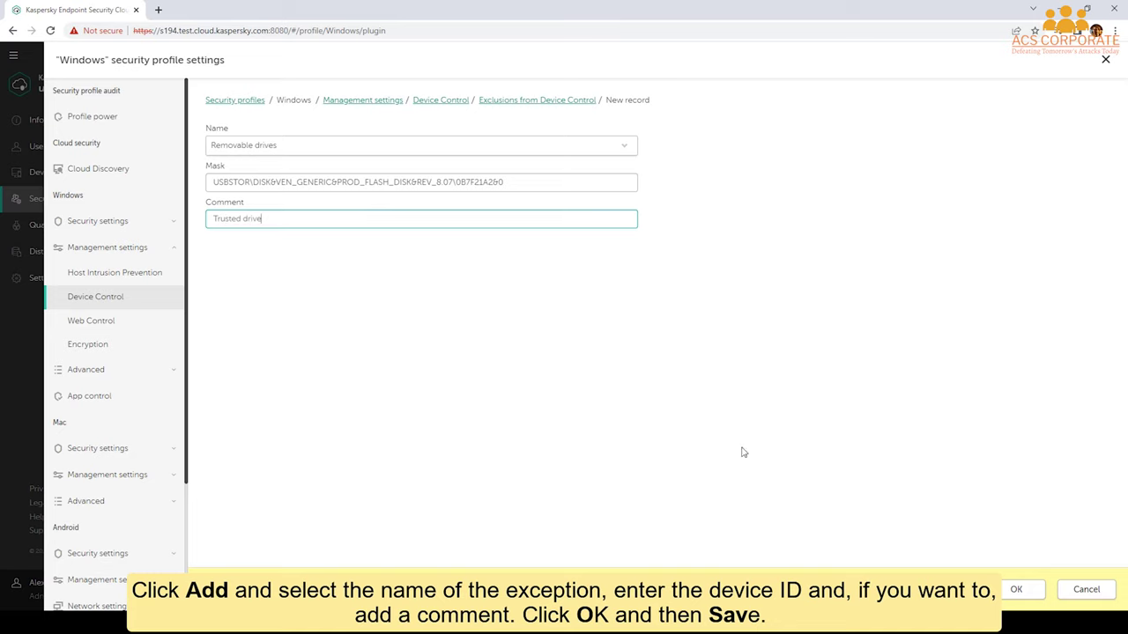
left_click(1016, 589)
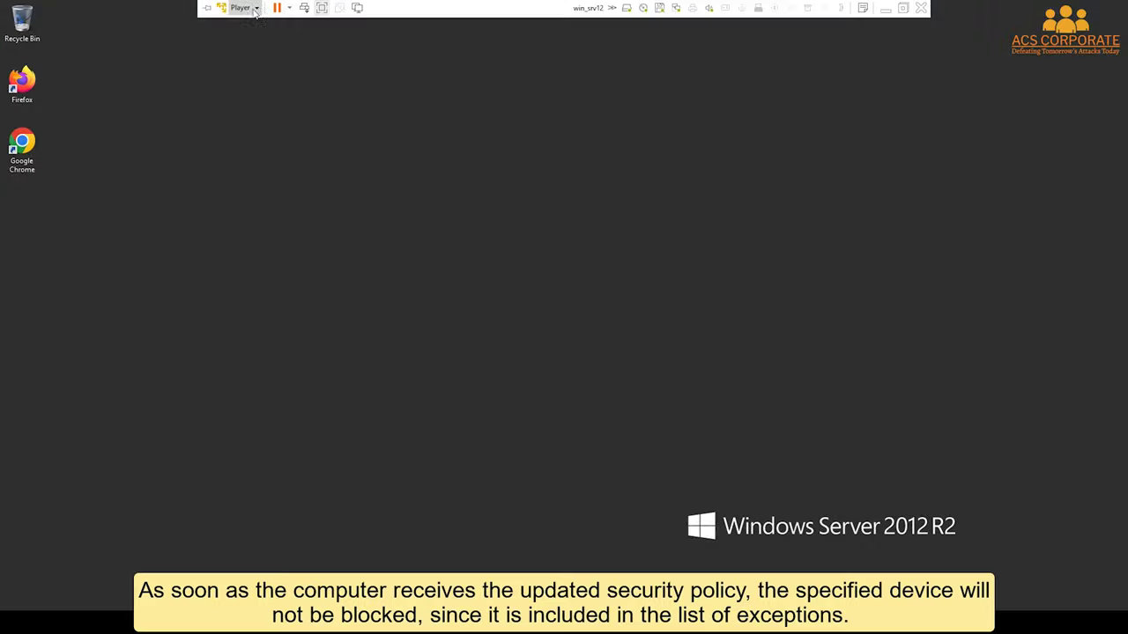
Reconnect the Alcor Micro Mass Storage drive to the virtual machine
left_click(254, 9)
mouse_move(289, 54)
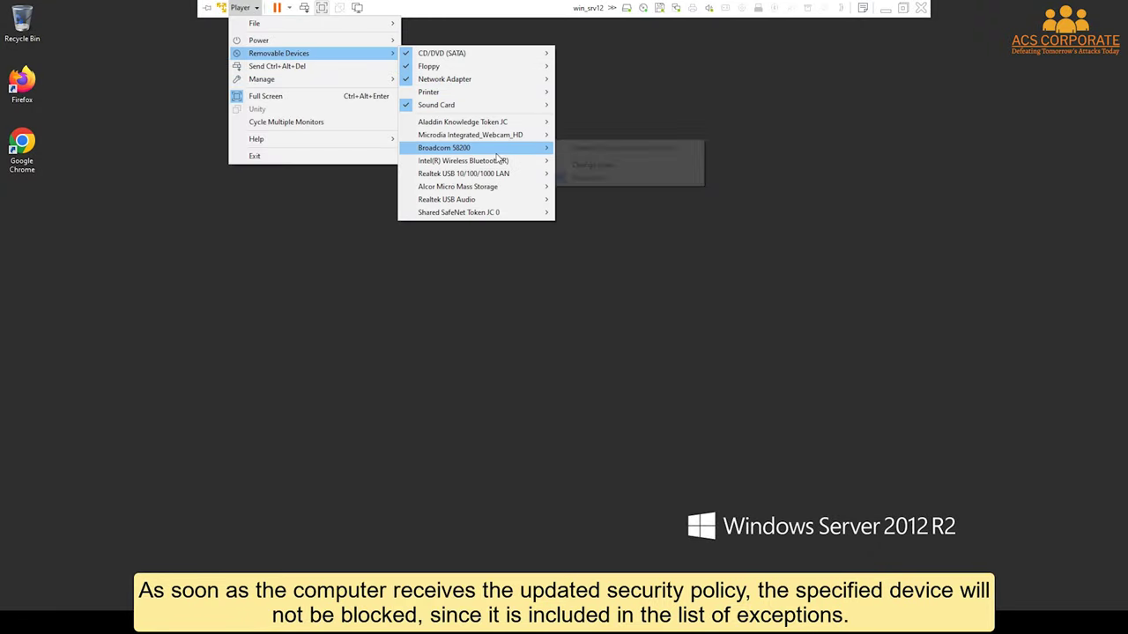
mouse_move(519, 187)
left_click(573, 187)
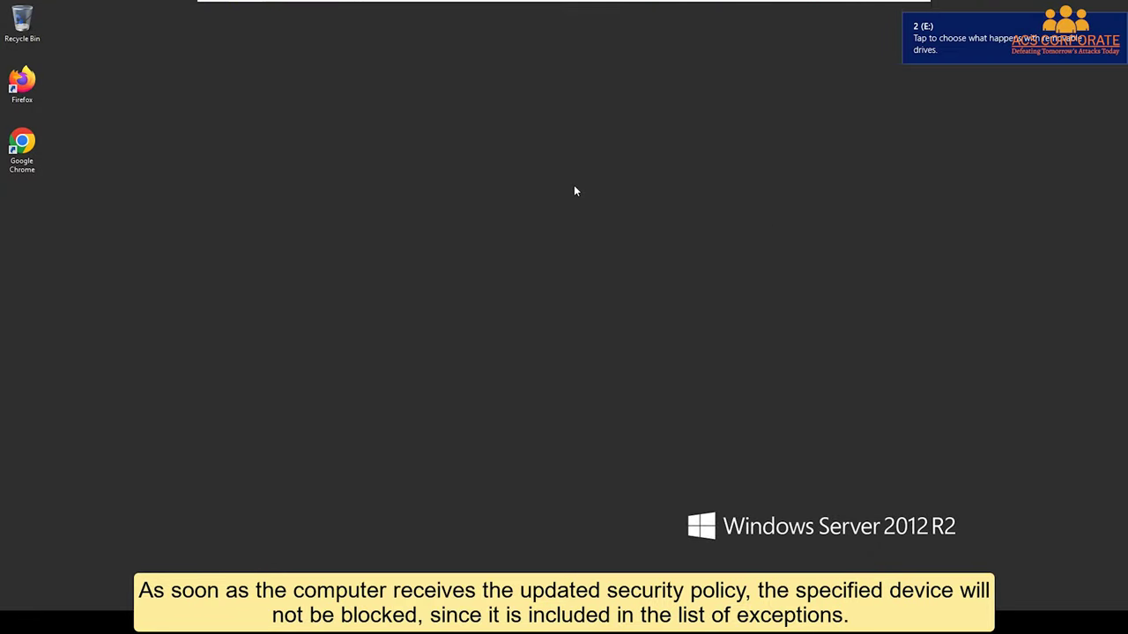
Open drive 2 (E:) to view its files, then close the scan results and file window
left_click(951, 51)
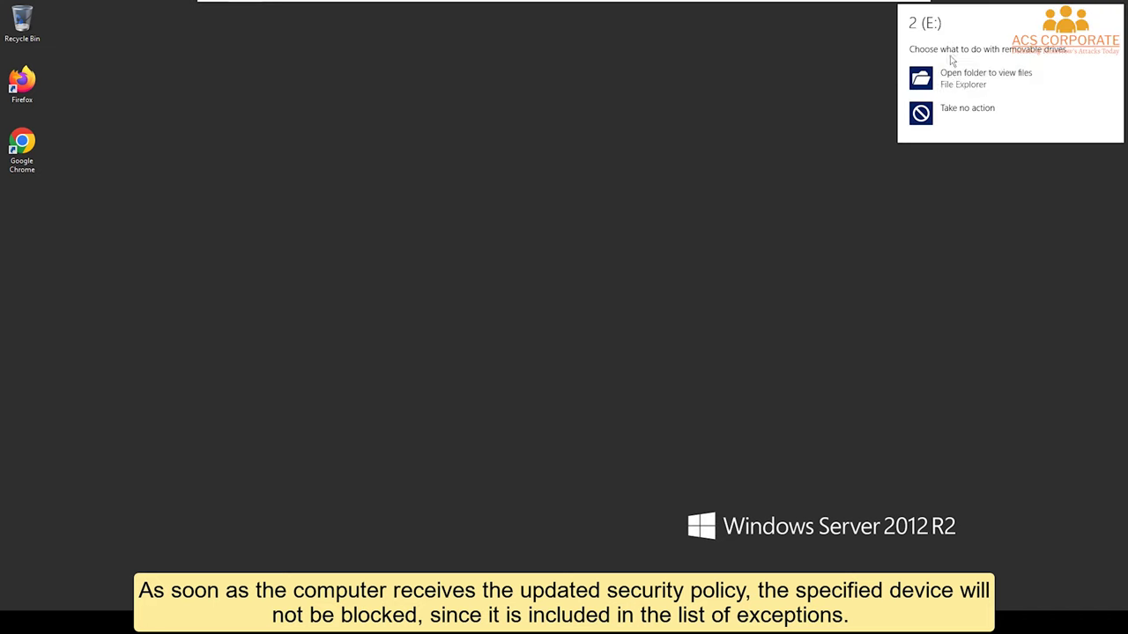
left_click(954, 75)
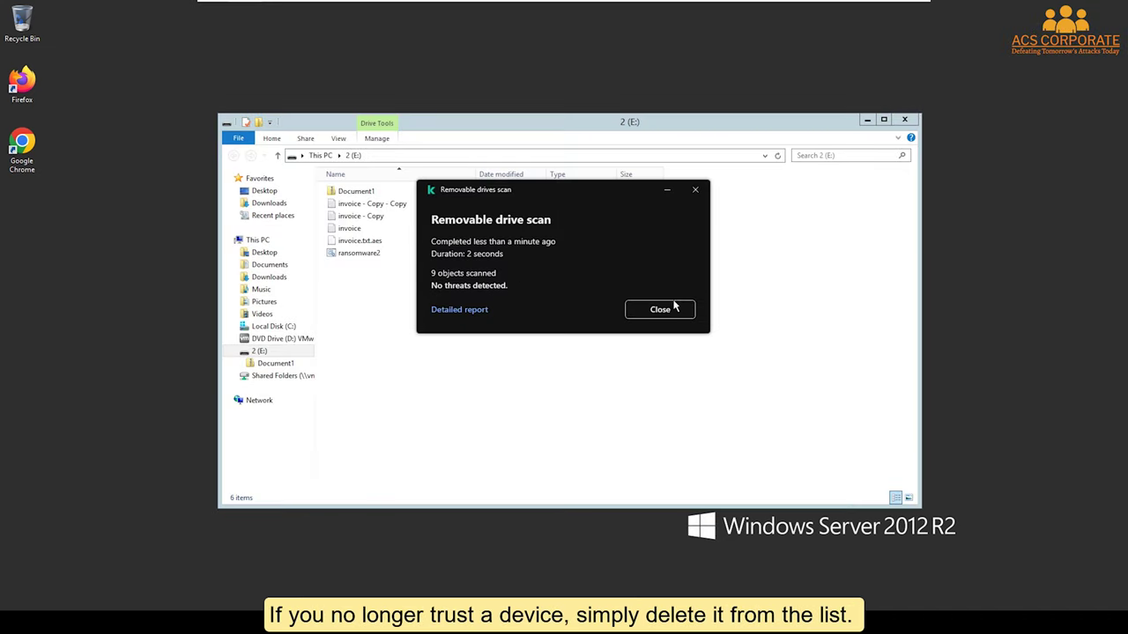
left_click(675, 308)
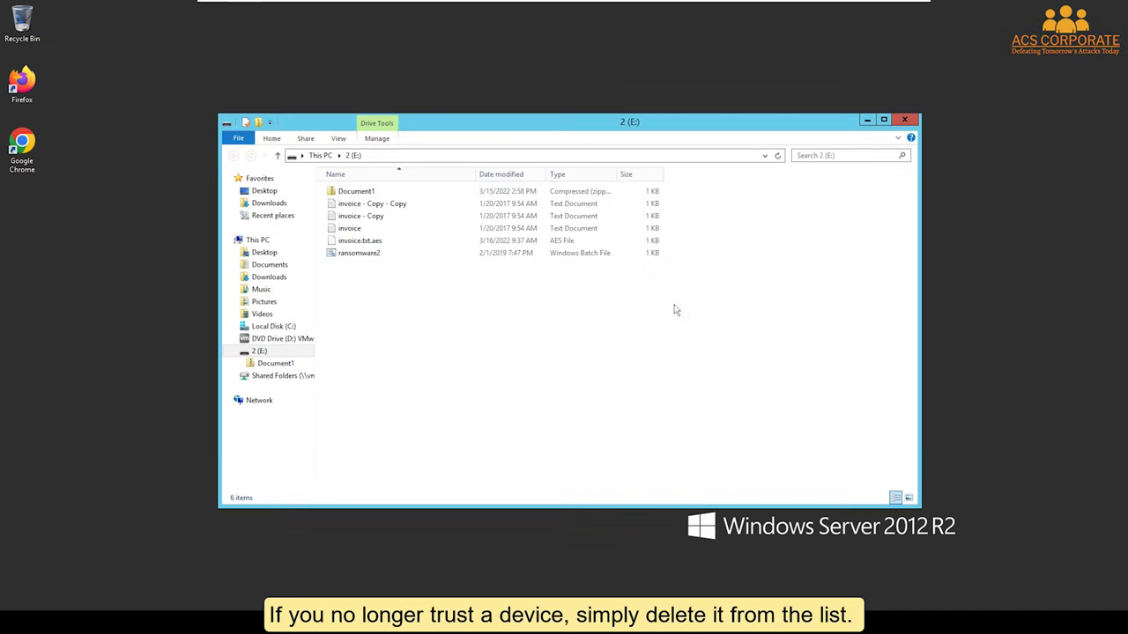
left_click(905, 120)
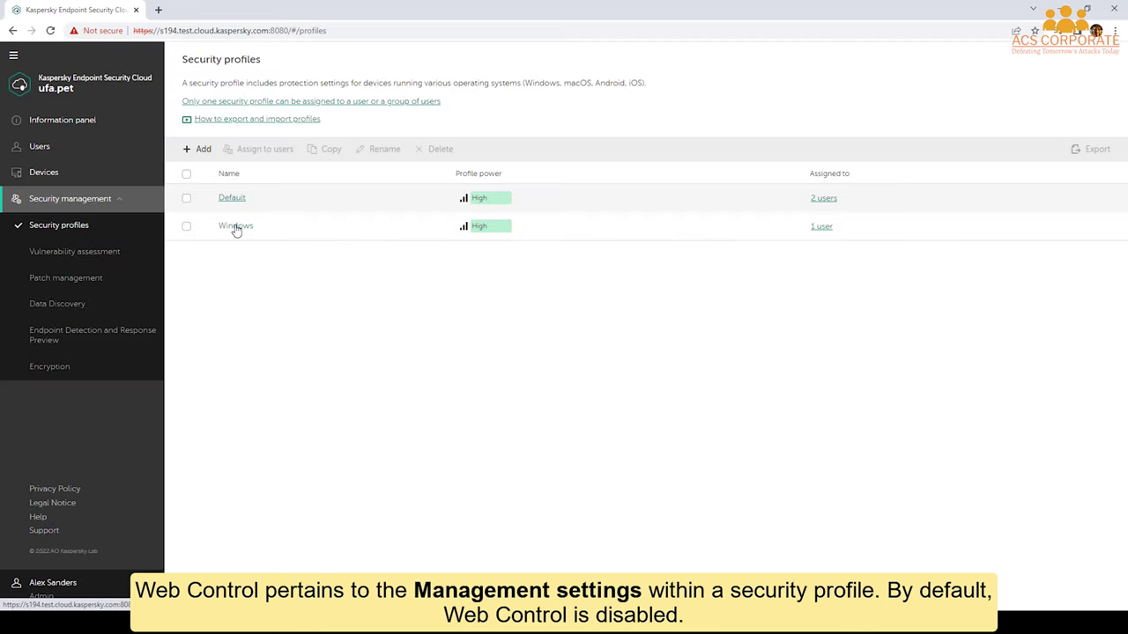
Open the Windows security profile from the security profiles list
left_click(235, 227)
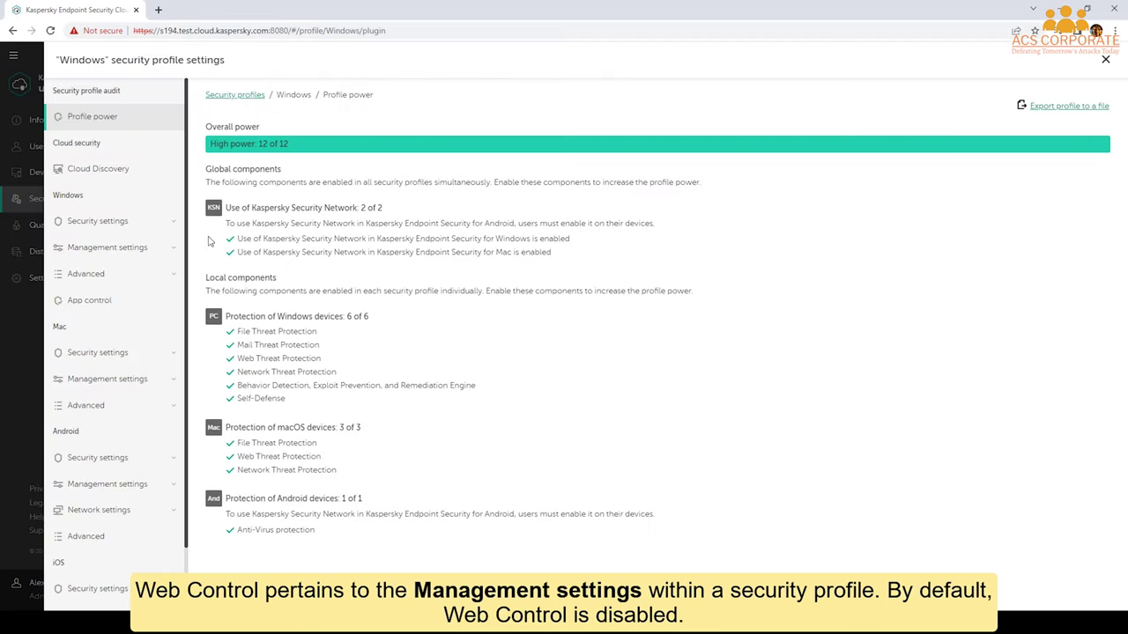
Start a new Web Control rule in the Windows profile named 'Social media'
left_click(175, 253)
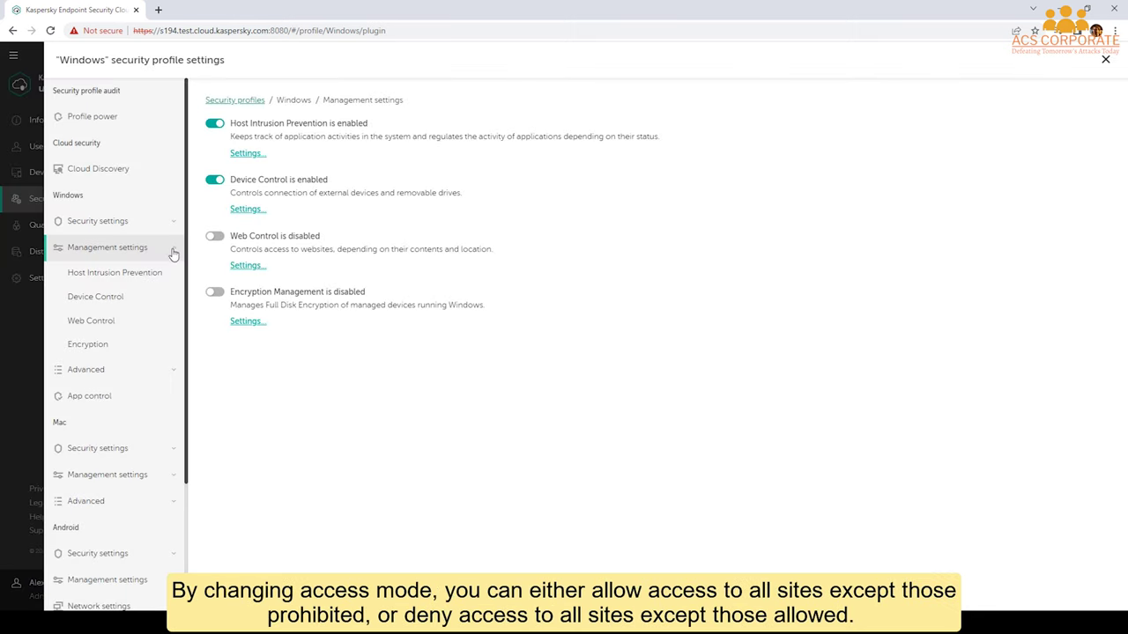
left_click(98, 327)
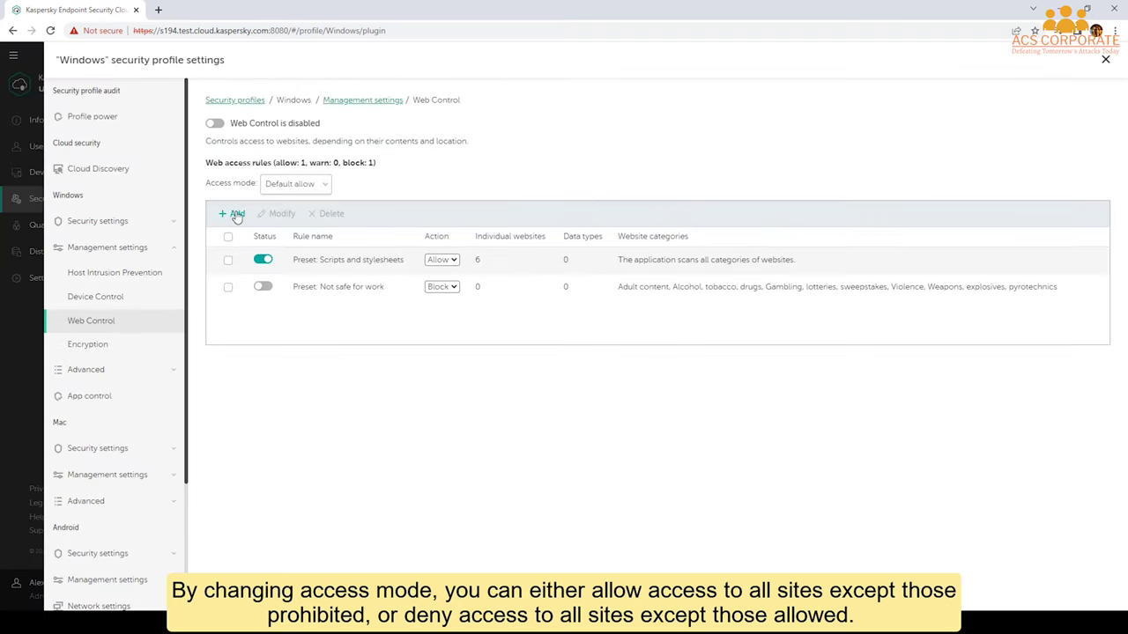
left_click(236, 215)
left_click(254, 189)
type("Social media")
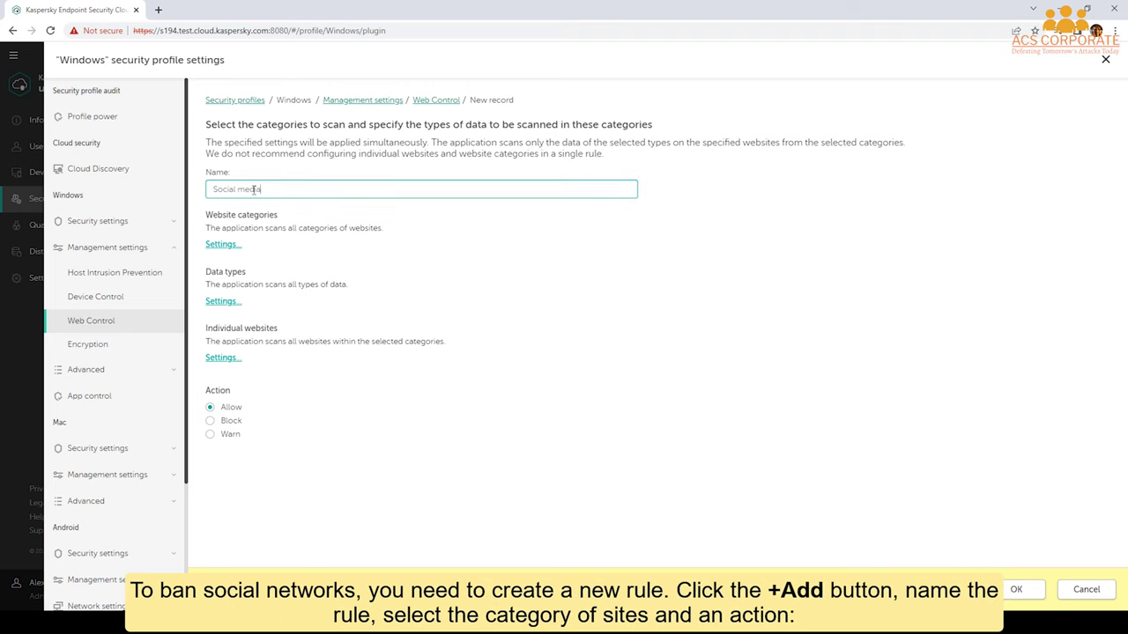
Make the rule block the Internet communication website category and save it
left_click(234, 245)
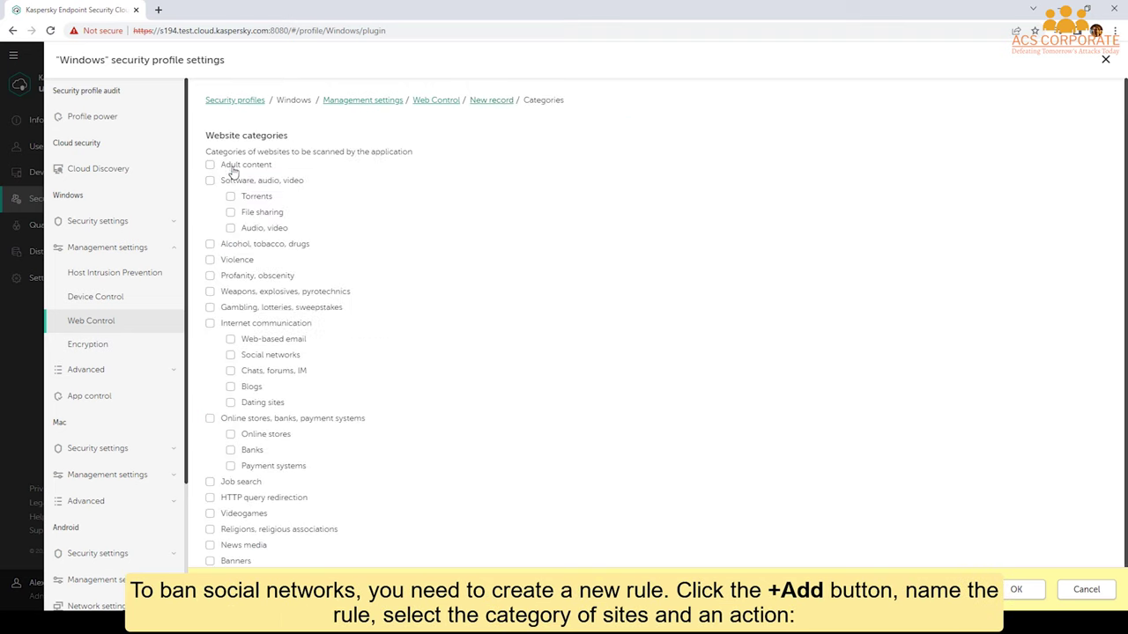
scroll(277, 423, "down", 1)
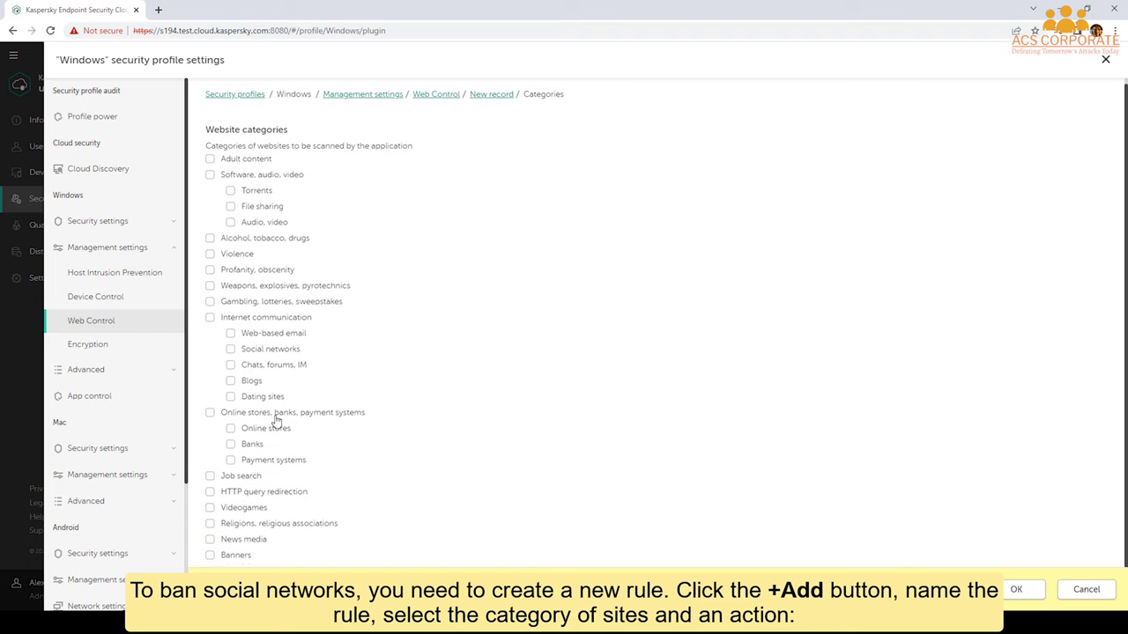
left_click(210, 317)
left_click(1015, 589)
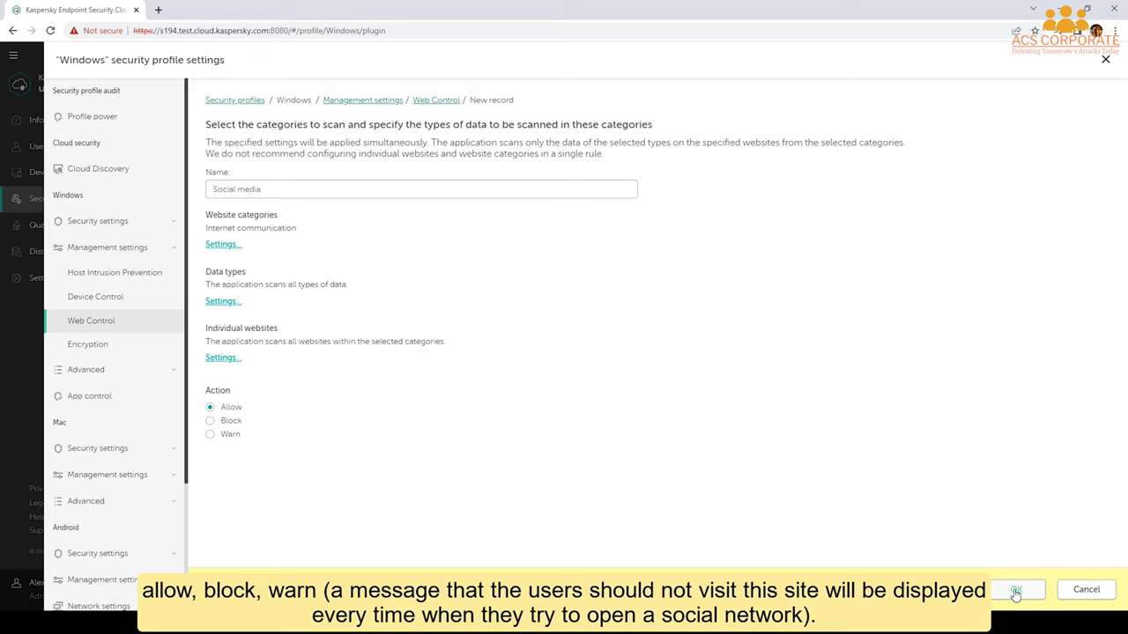
left_click(230, 422)
left_click(1016, 589)
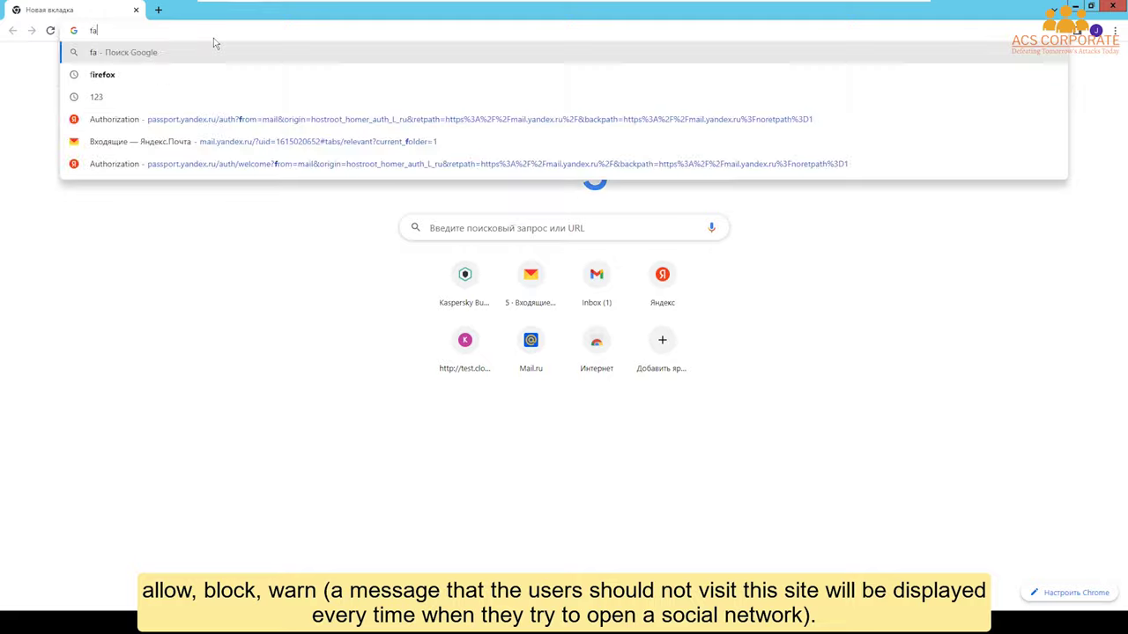
Load facebook.com in Chrome to test the social media block
type("face")
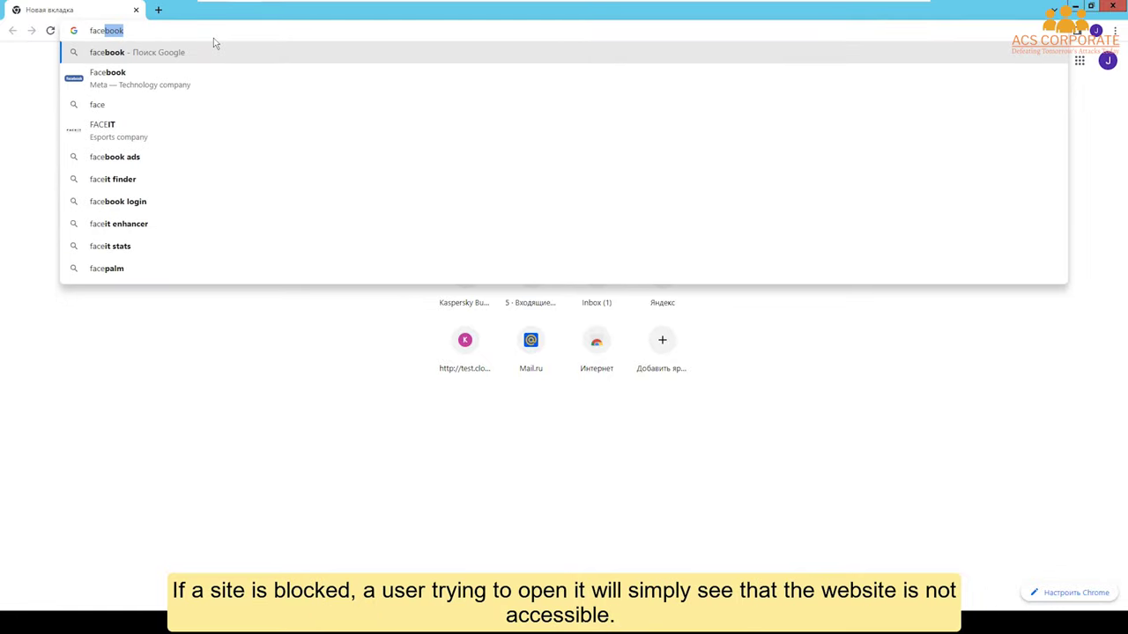
type("book.com")
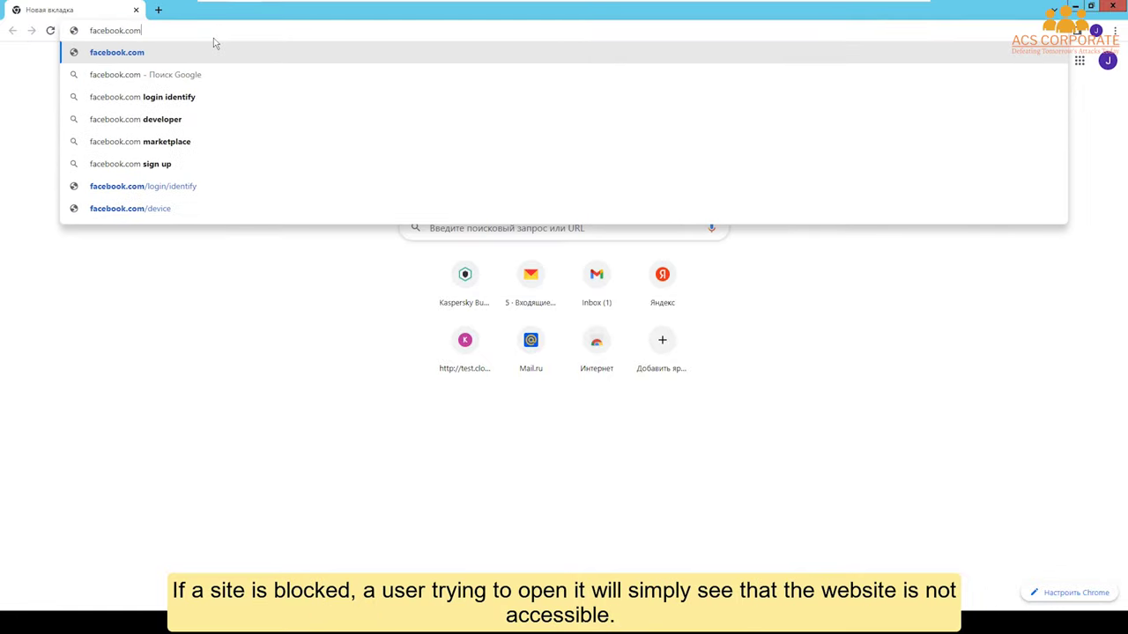
key("Return")
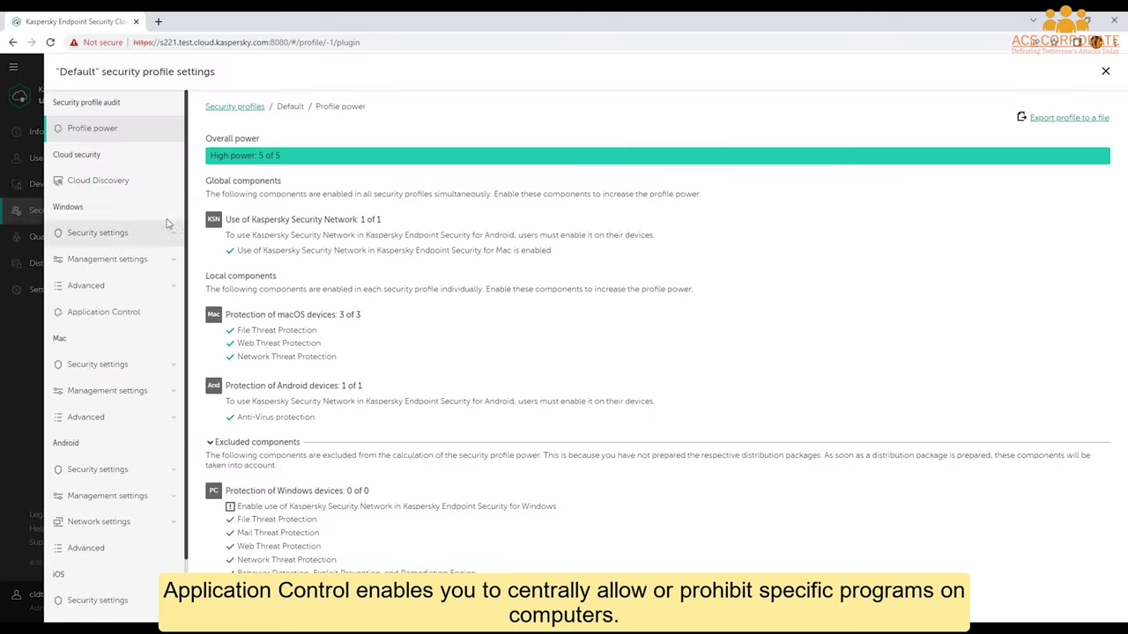
Enable and save Application Control, keeping the allow-all-except-exceptions mode
left_click(118, 317)
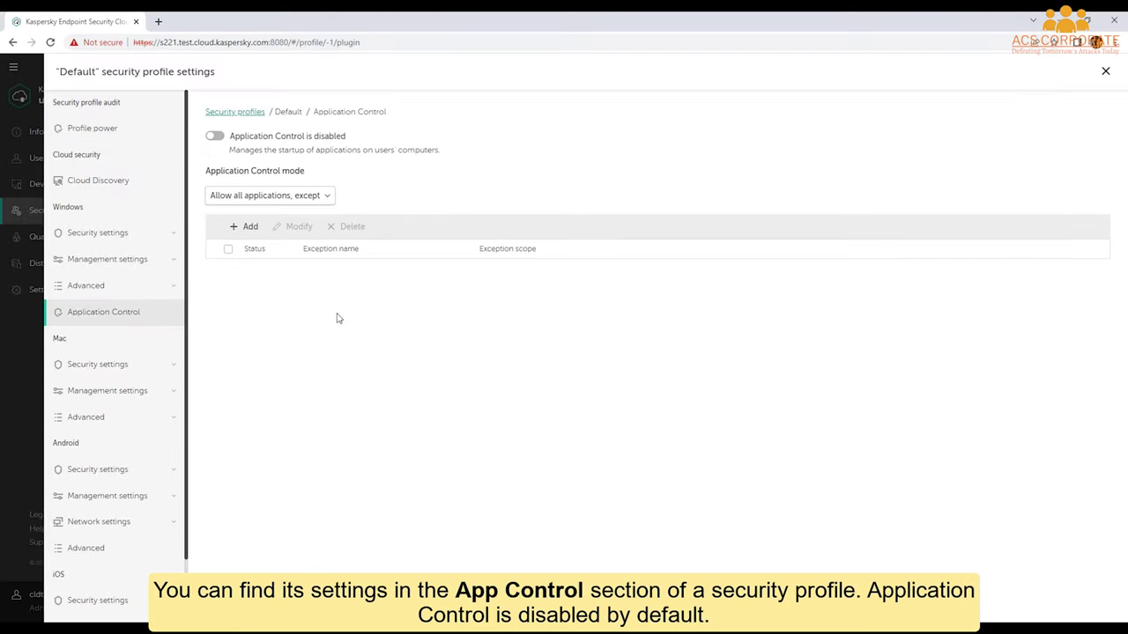
left_click(214, 136)
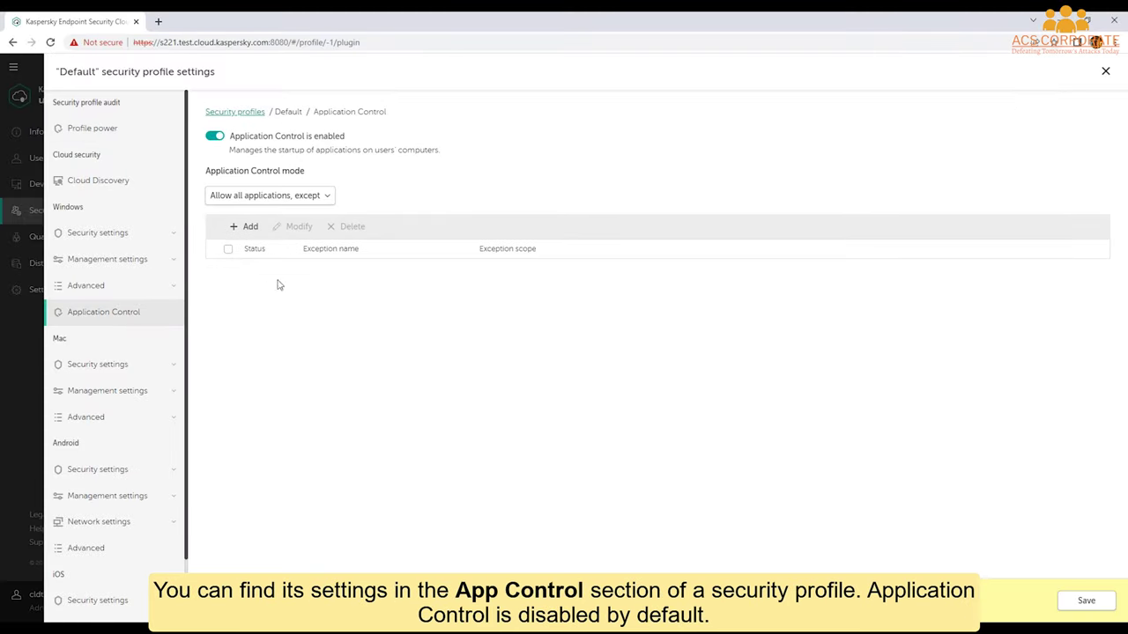
left_click(1089, 601)
left_click(327, 196)
left_click(322, 220)
Add an Application Control exception named 'No games' covering the Games application category
left_click(249, 229)
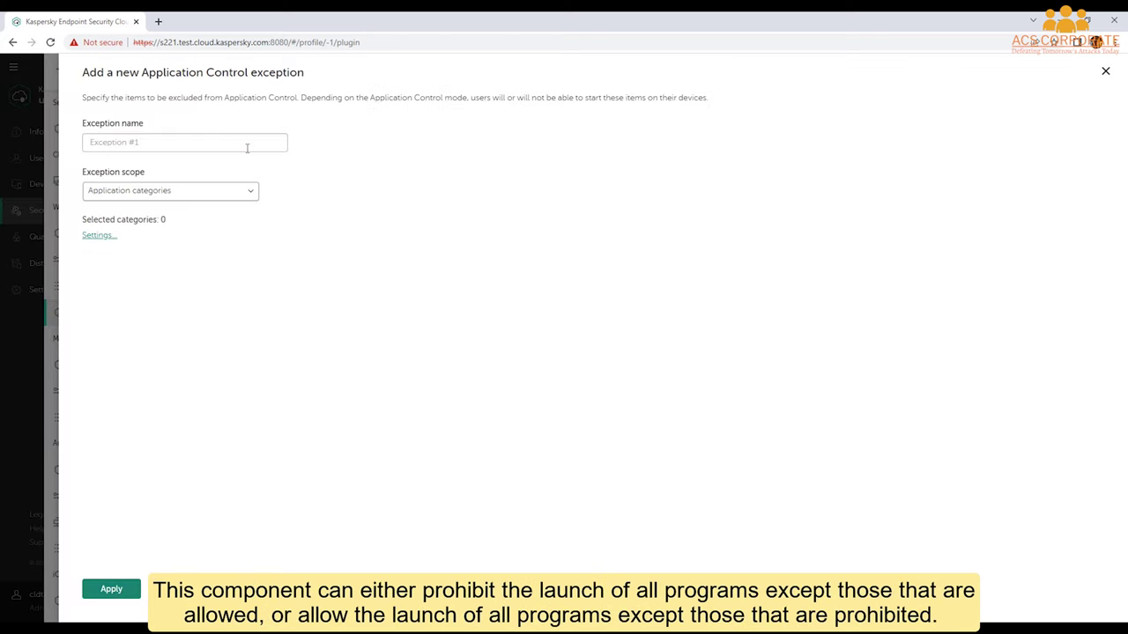
left_click(238, 189)
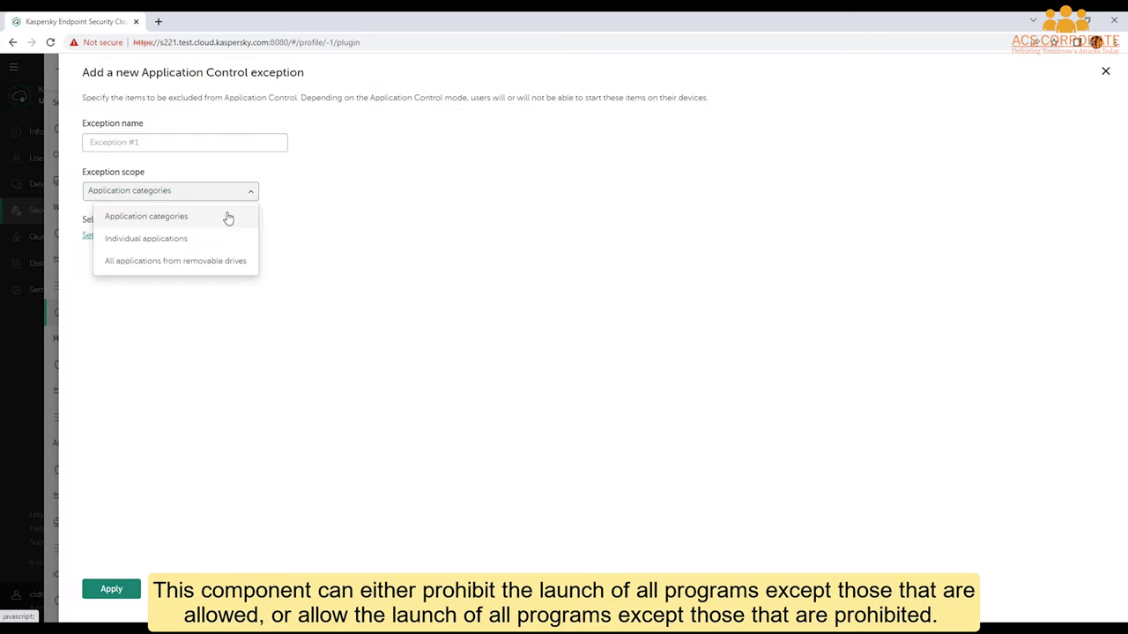
left_click(234, 220)
left_click(97, 235)
left_click_drag(1100, 150, 1098, 247)
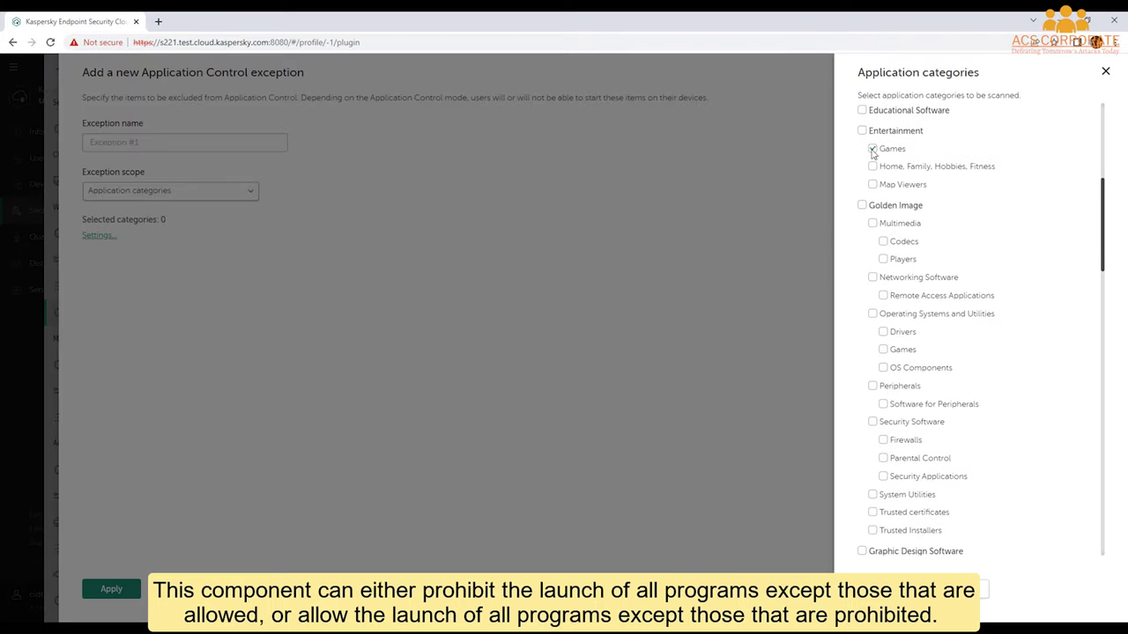
left_click(420, 327)
left_click(176, 148)
type("No")
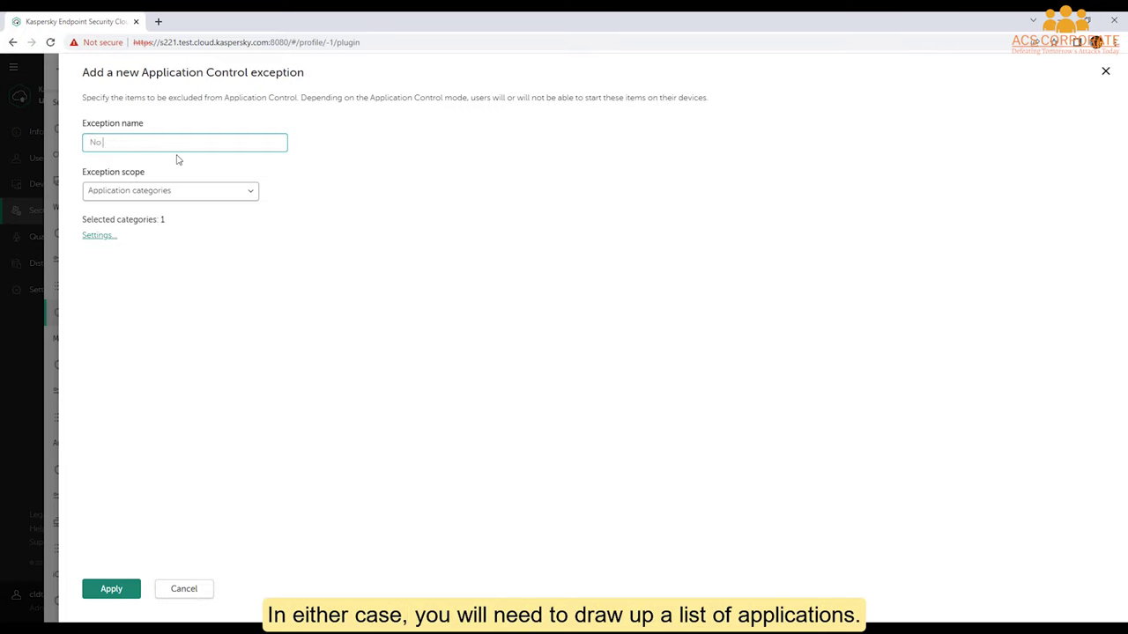
type(" games")
left_click(111, 589)
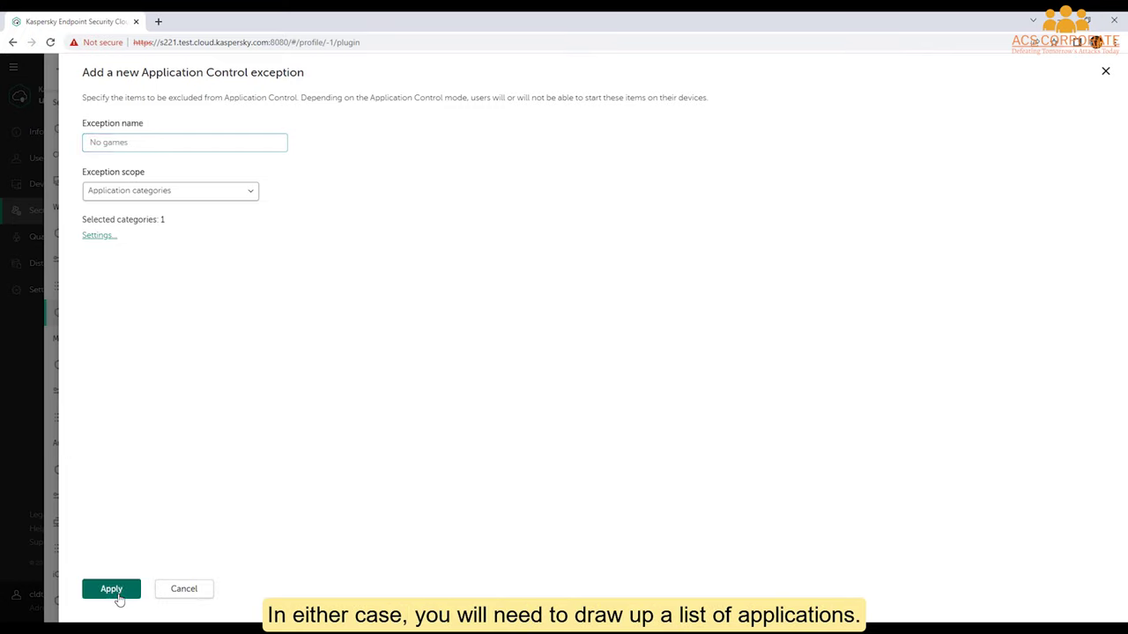
Try an Individual applications exception, adding an app by full path, then cancel it
left_click(244, 226)
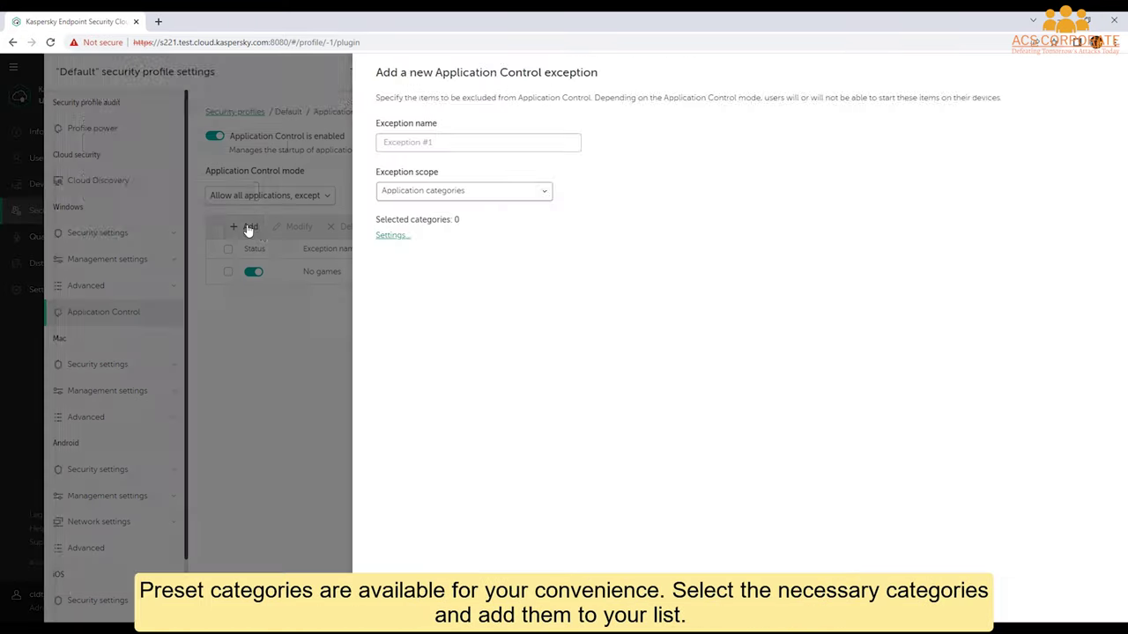
left_click(251, 195)
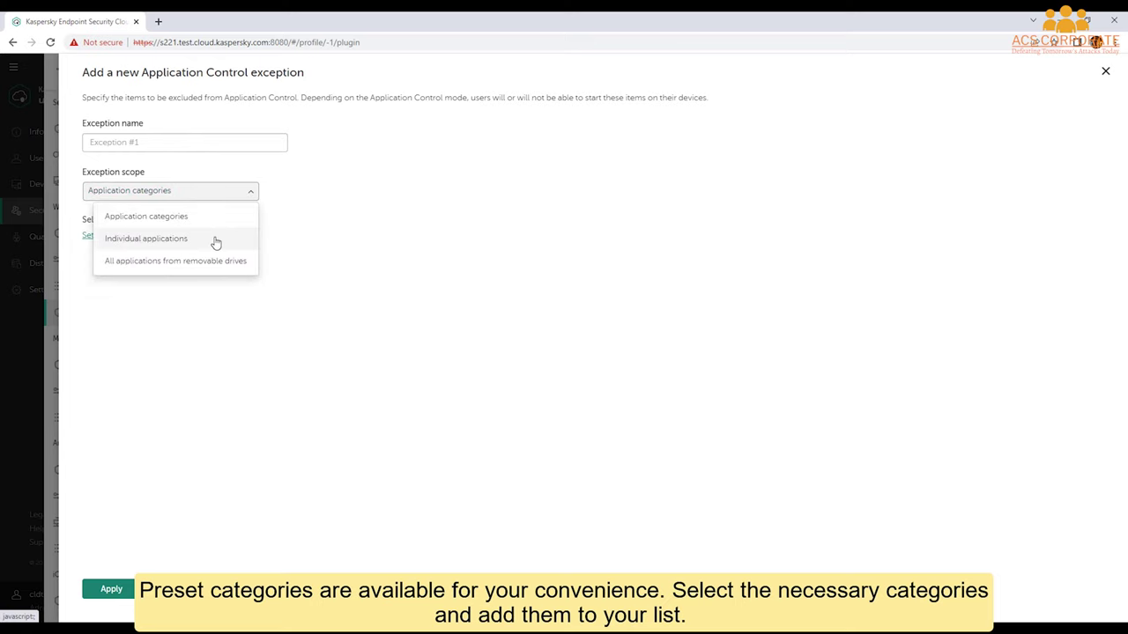
left_click(217, 242)
left_click(106, 238)
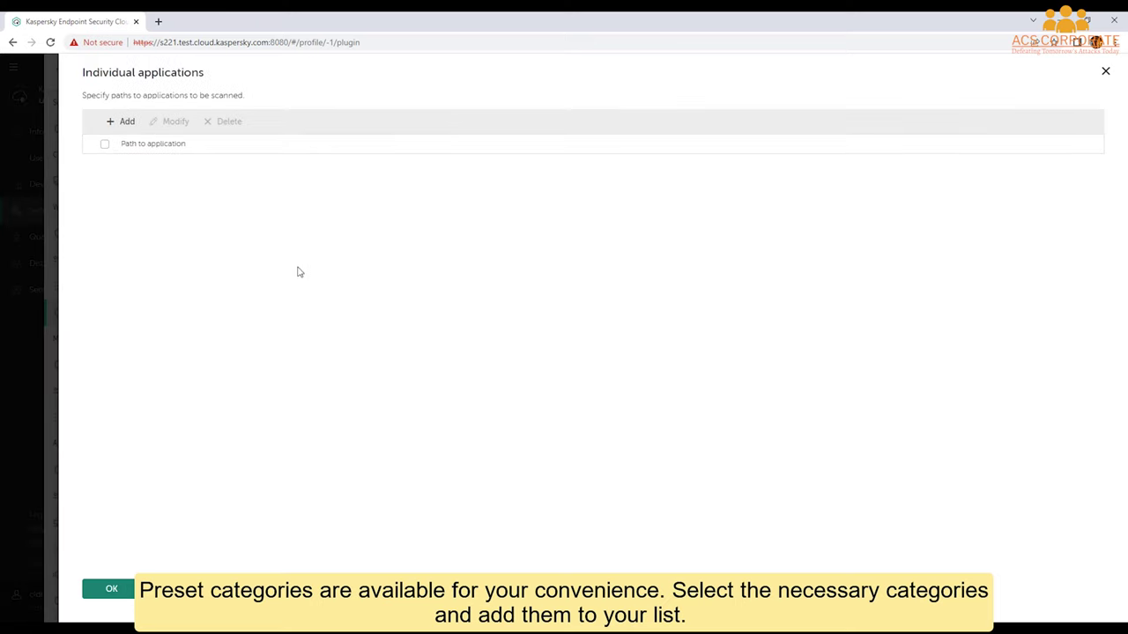
left_click(126, 121)
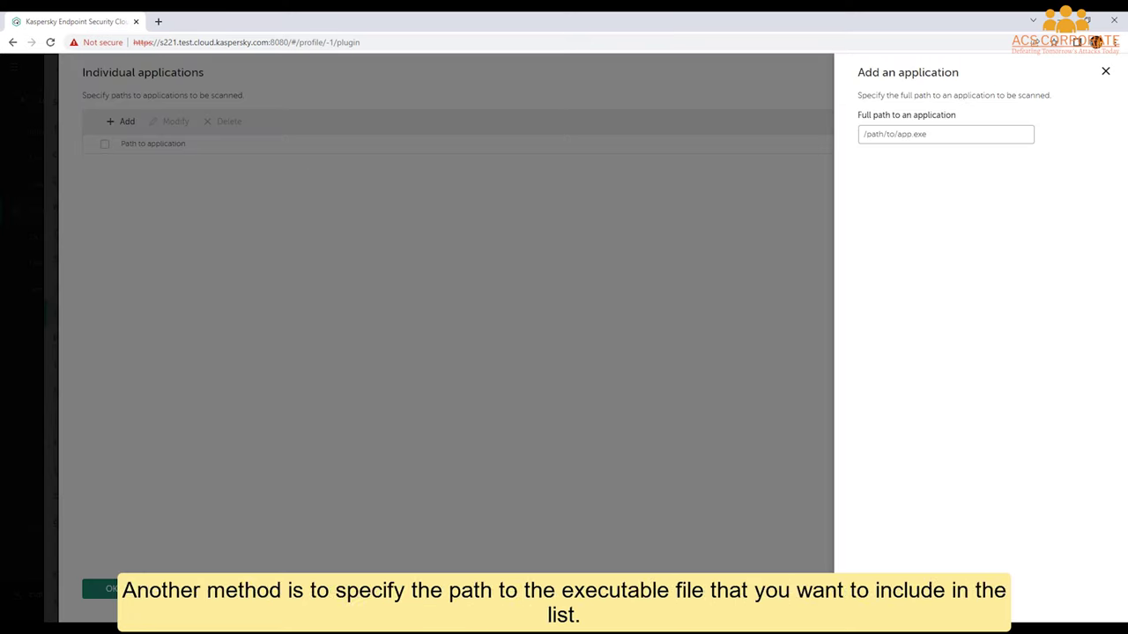
key("Escape")
key("Escape")
key("Escape")
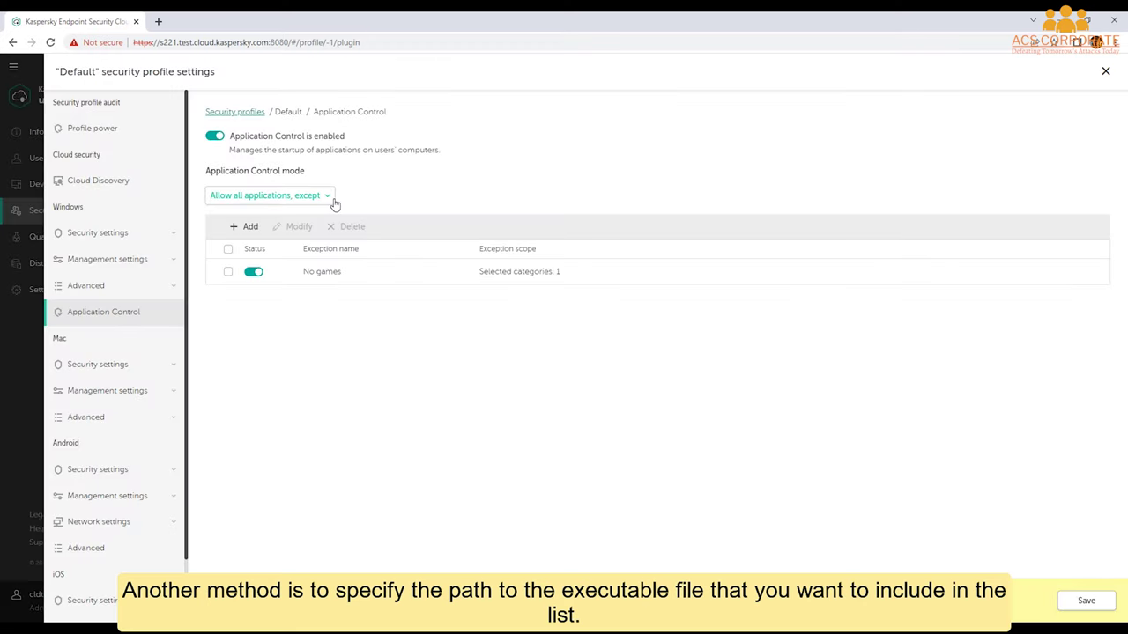
Start a new exception scoped to All applications from removable drives
left_click(237, 226)
left_click(243, 192)
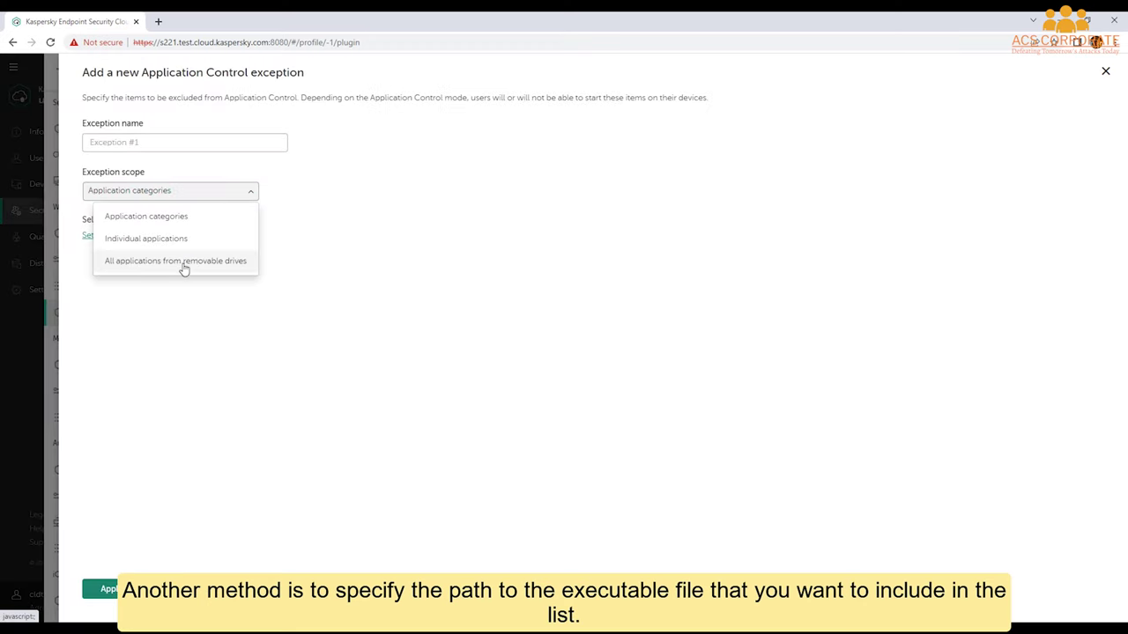
left_click(181, 267)
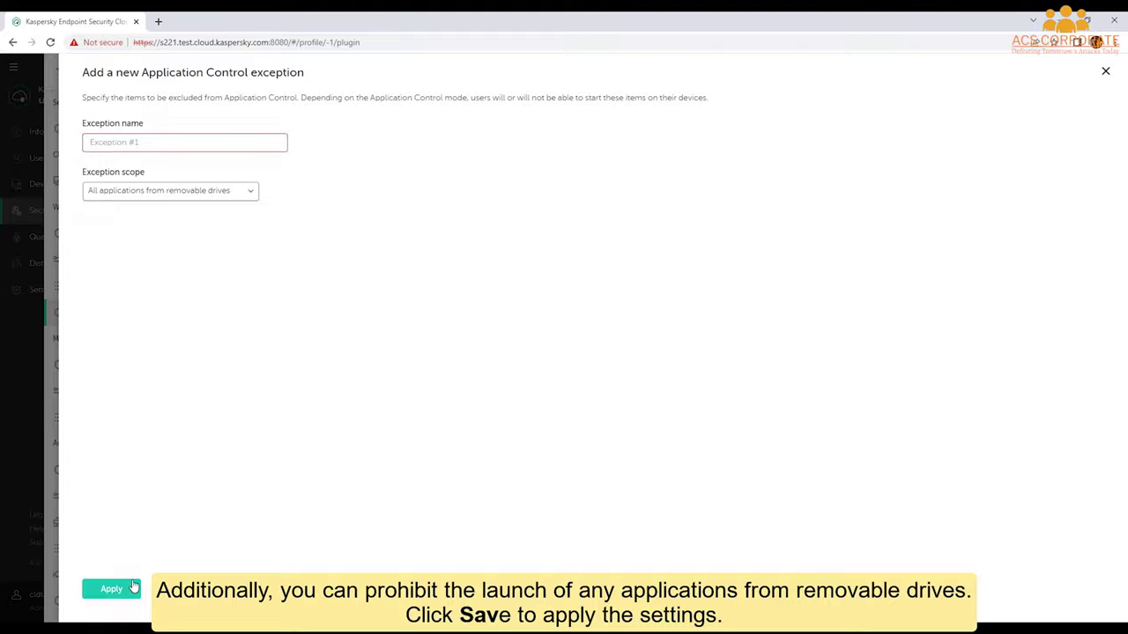
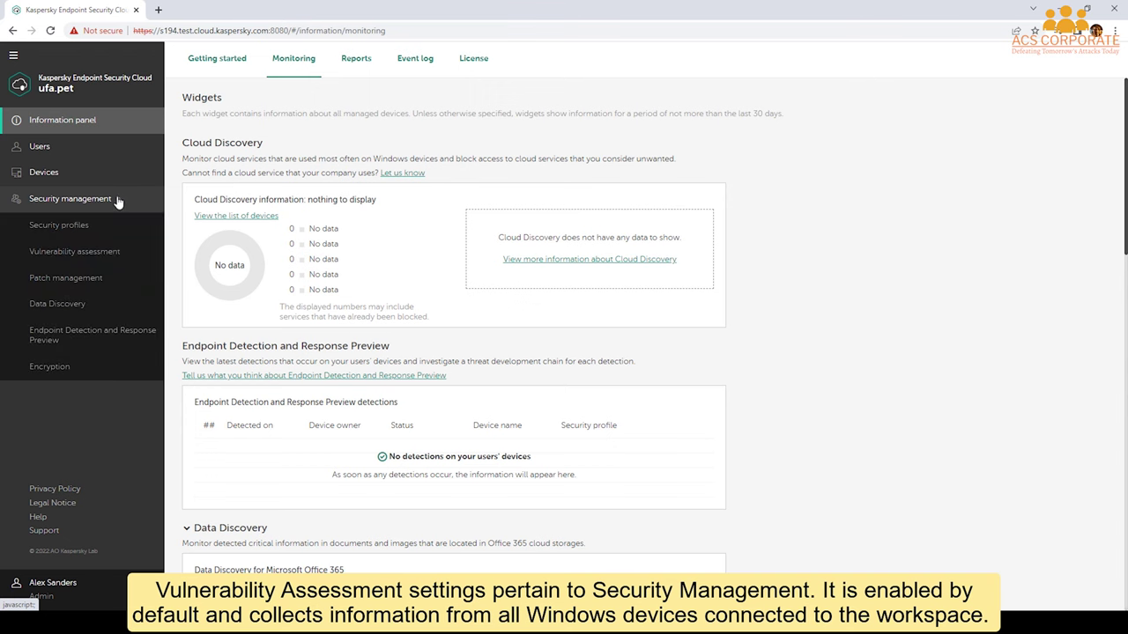
Keep the vulnerability detection schedule at every week, Monday, 6:00 PM, and save it
left_click(97, 252)
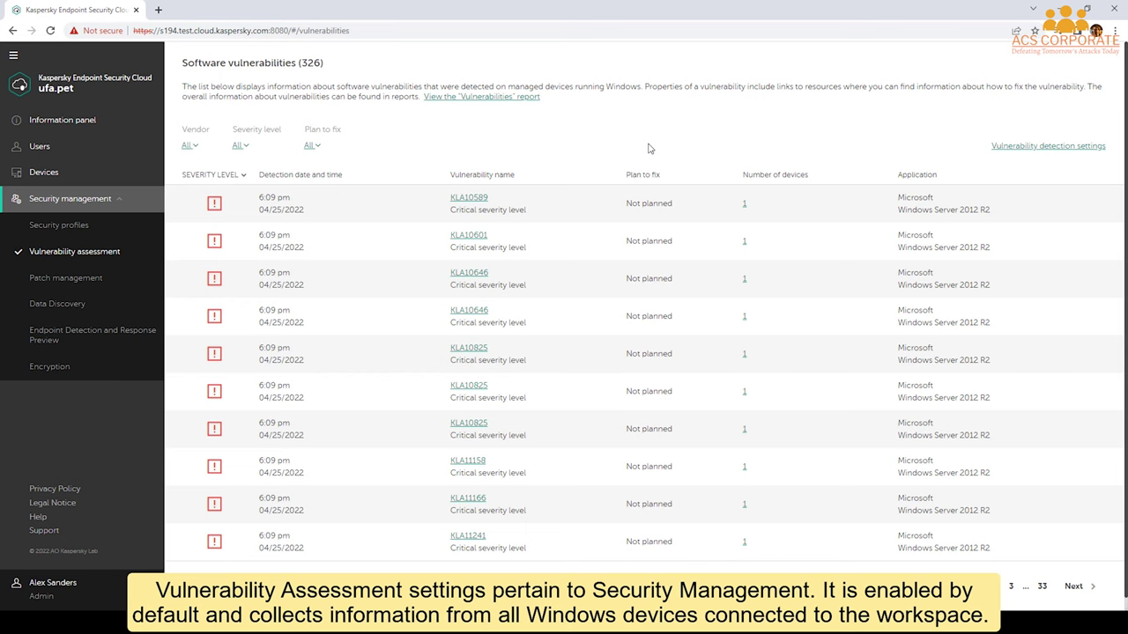
left_click(1047, 147)
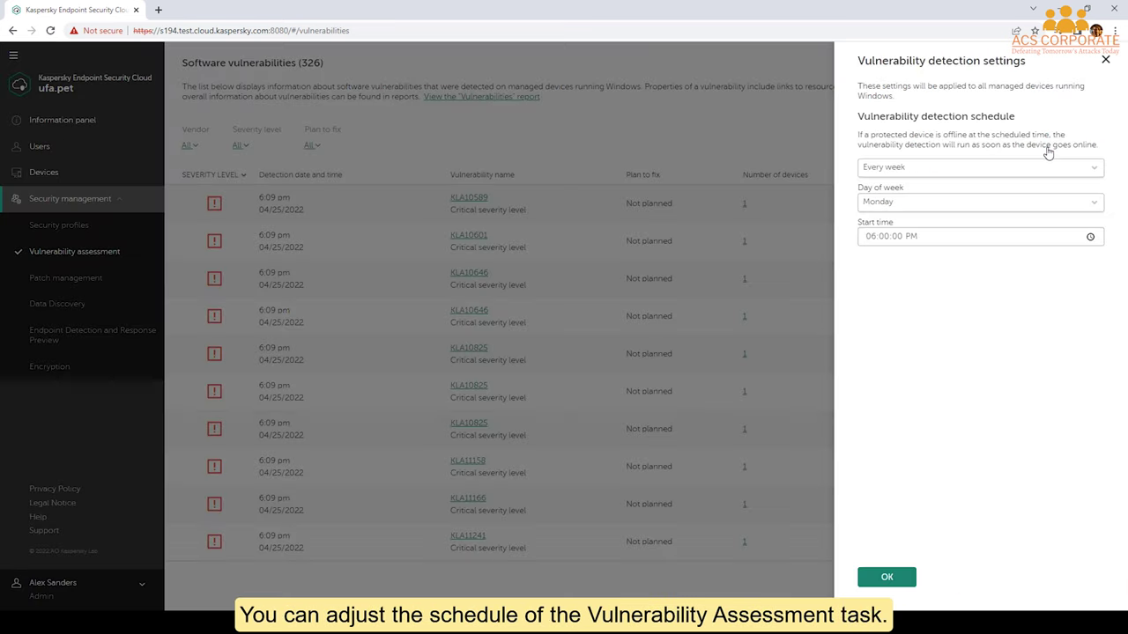
left_click(1040, 168)
left_click(987, 190)
left_click(988, 202)
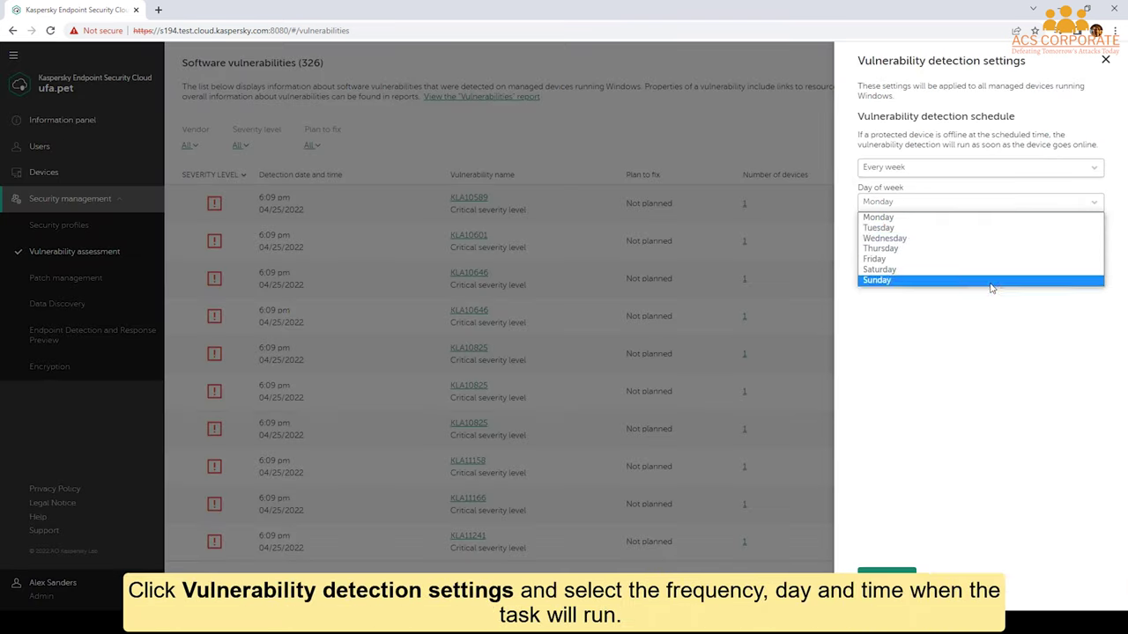
left_click(999, 215)
left_click(934, 243)
left_click(916, 277)
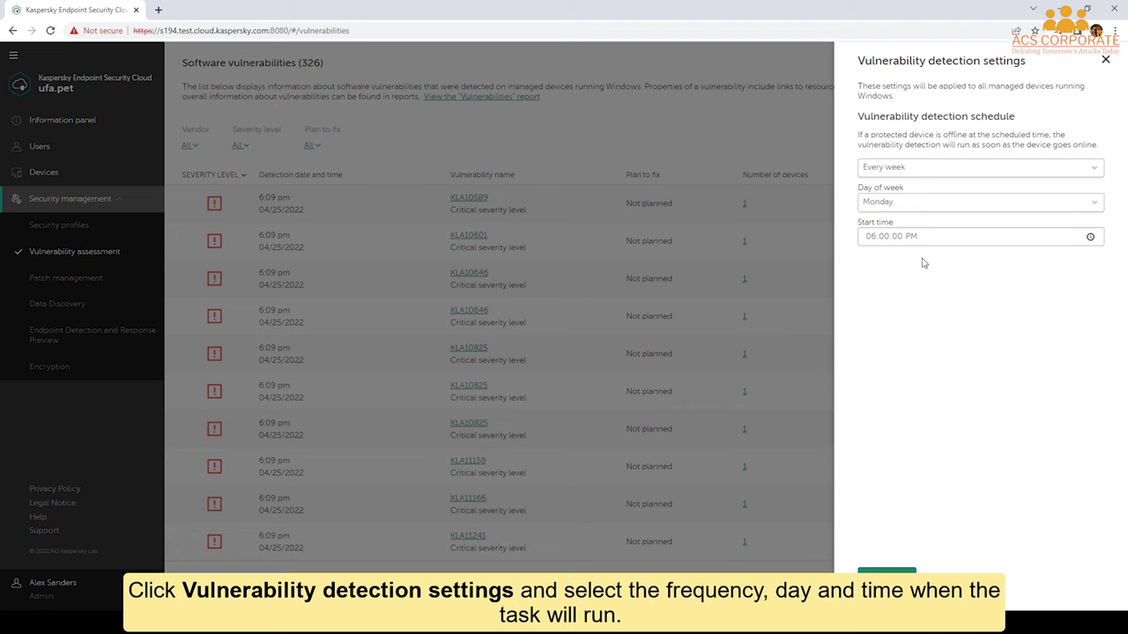
left_click(886, 571)
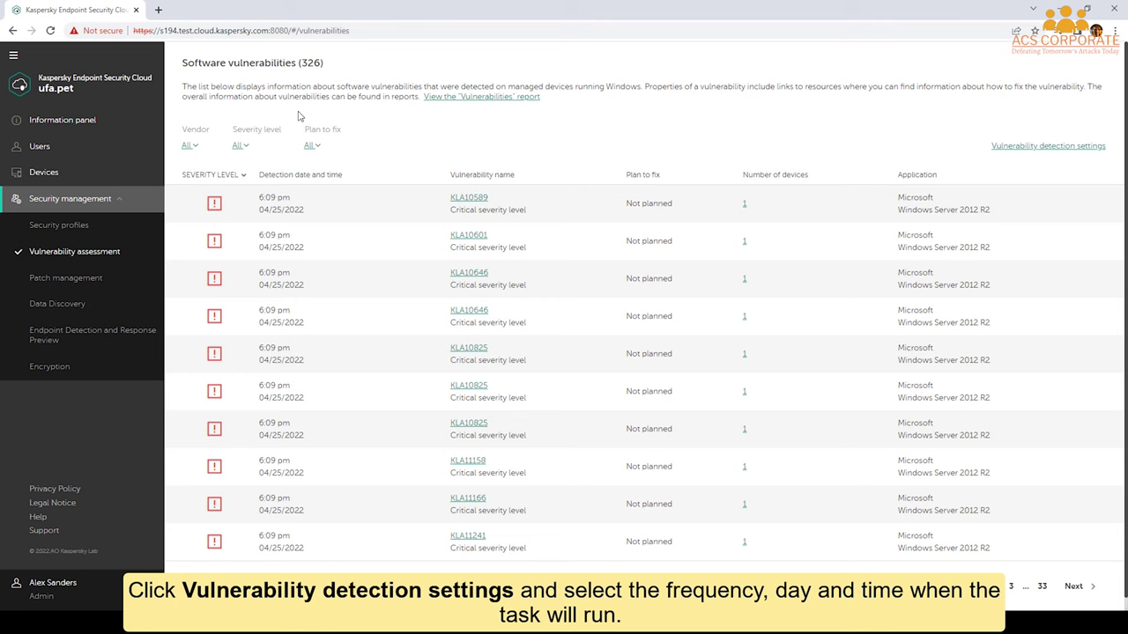
Try the third-party vendor, Medium severity and planned-fix filters, then open KLA10589's details
left_click(188, 145)
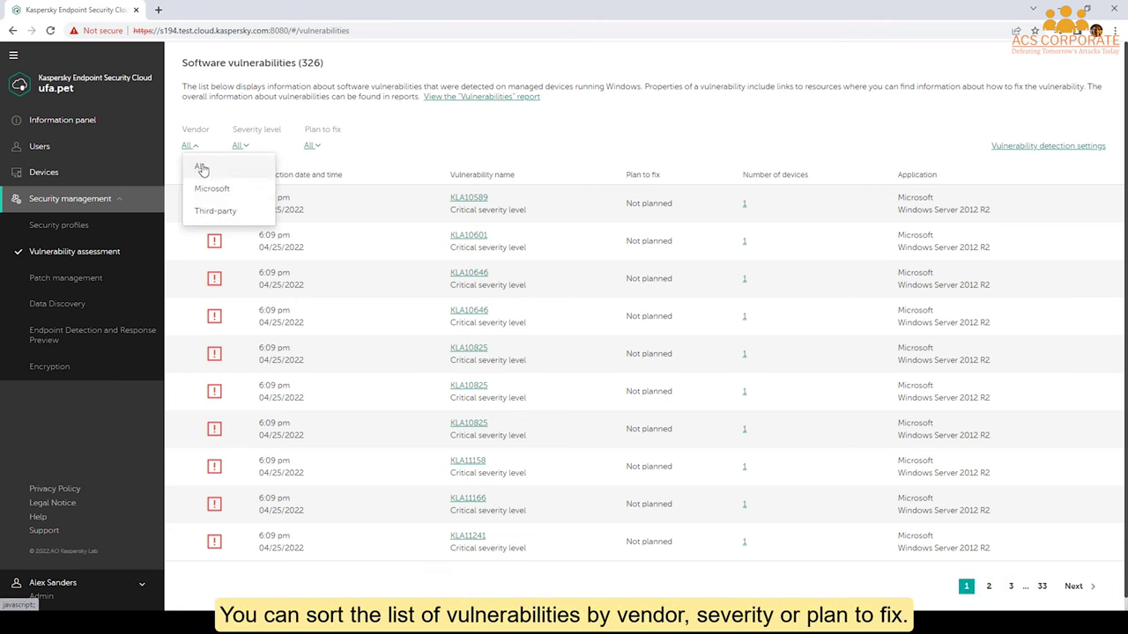
left_click(208, 212)
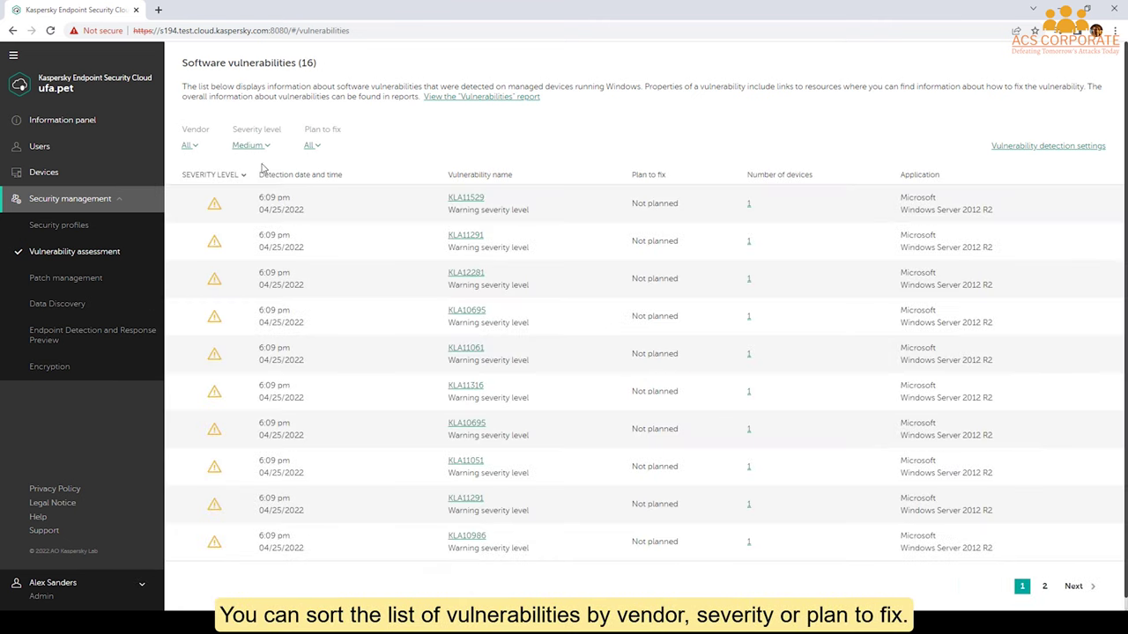
left_click(247, 145)
left_click(220, 188)
left_click(247, 145)
left_click(227, 166)
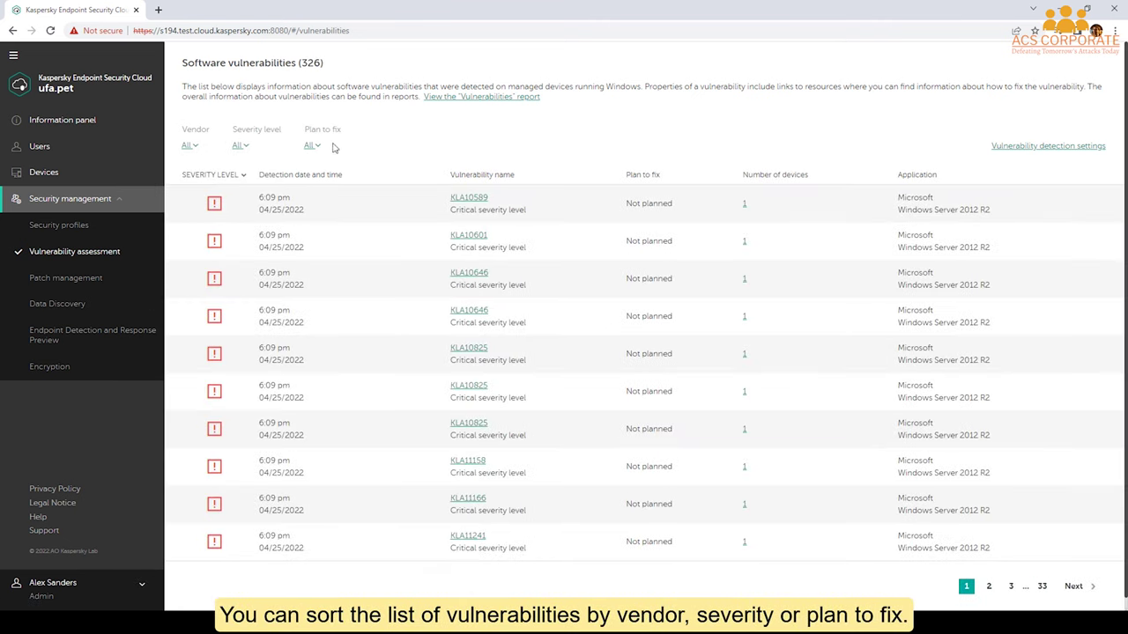
left_click(312, 145)
left_click(298, 191)
left_click(312, 145)
left_click(244, 165)
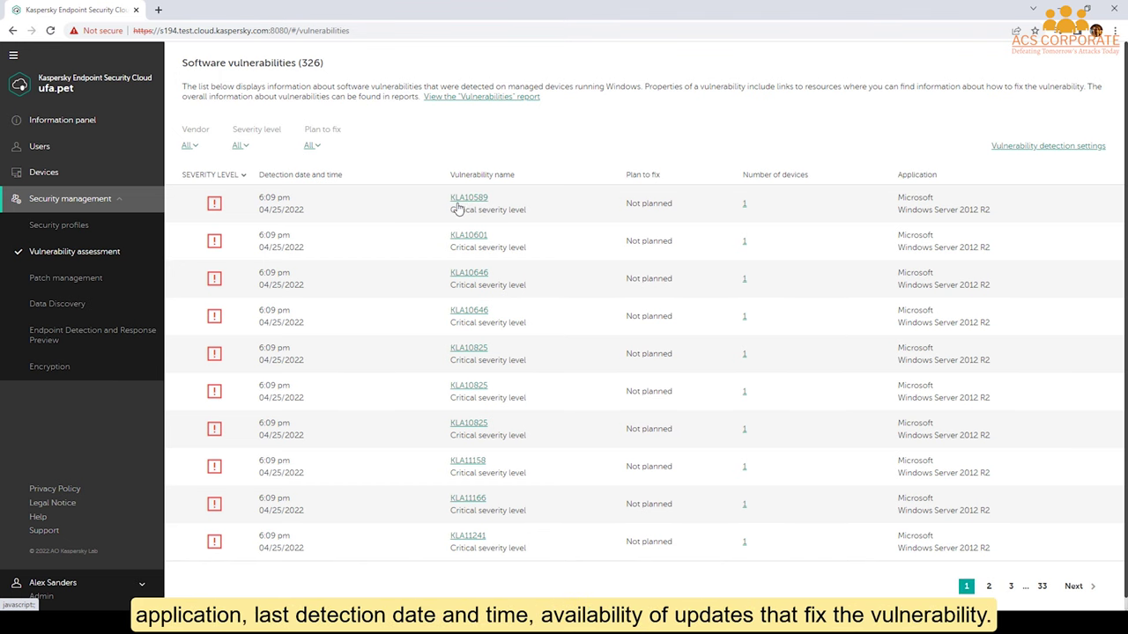
left_click(458, 206)
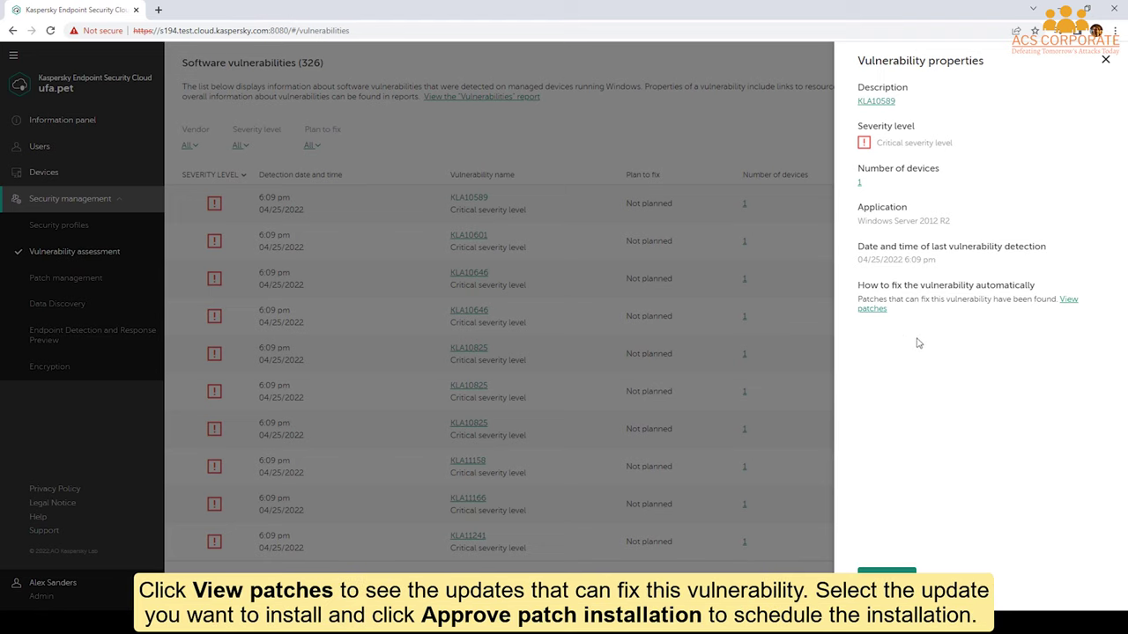
Approve installation of patch KB3022777 from KLA10589's list of available patches
left_click(865, 310)
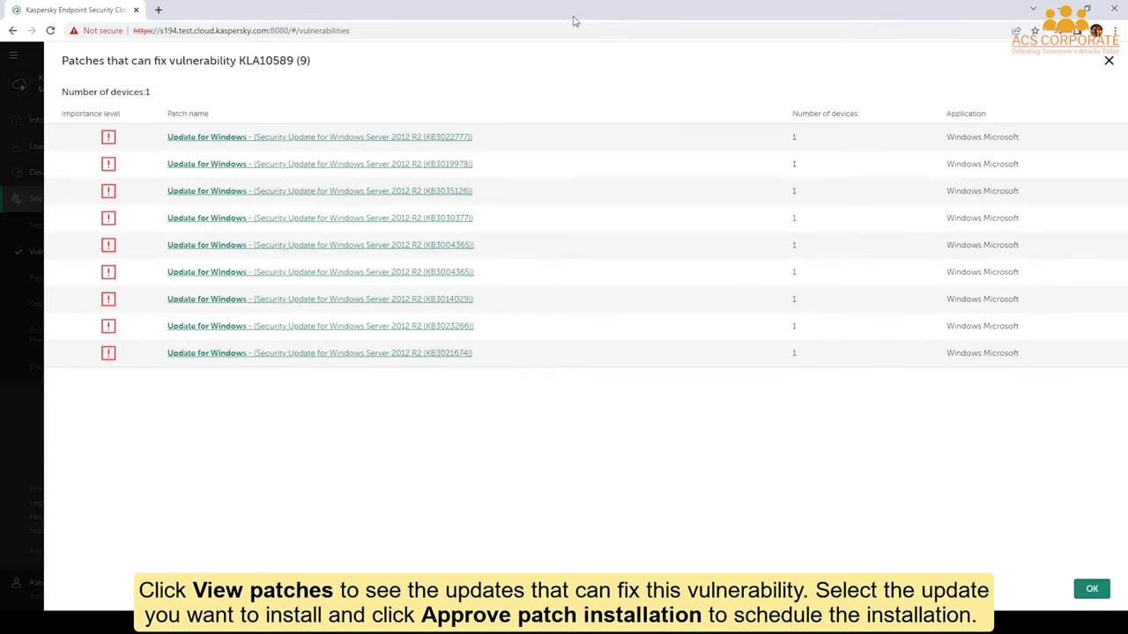
left_click(465, 138)
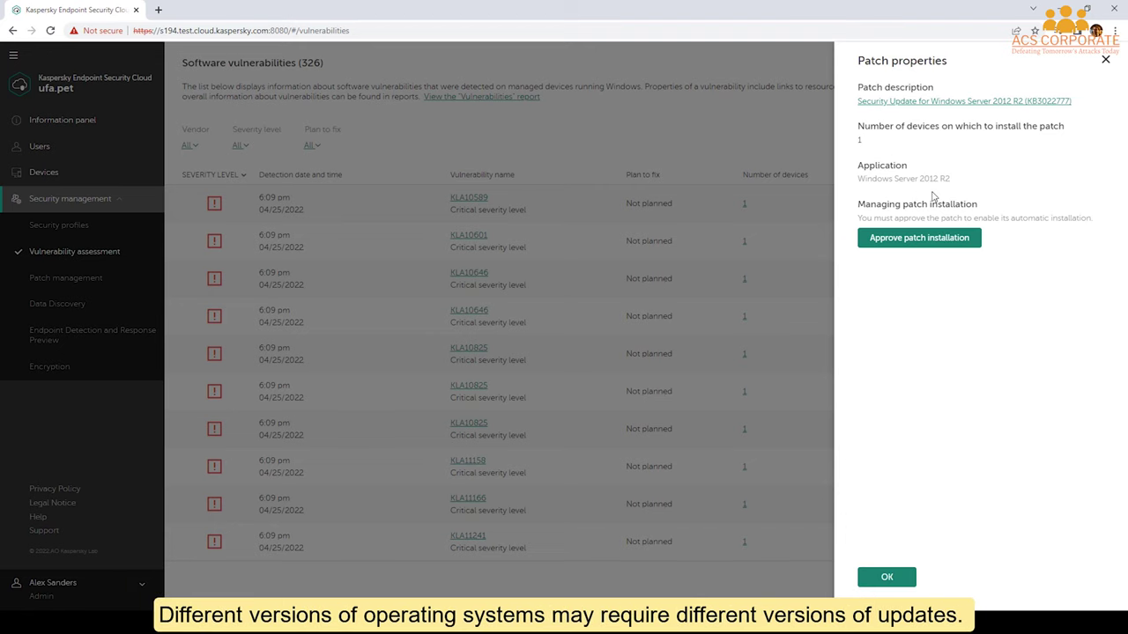
left_click(921, 241)
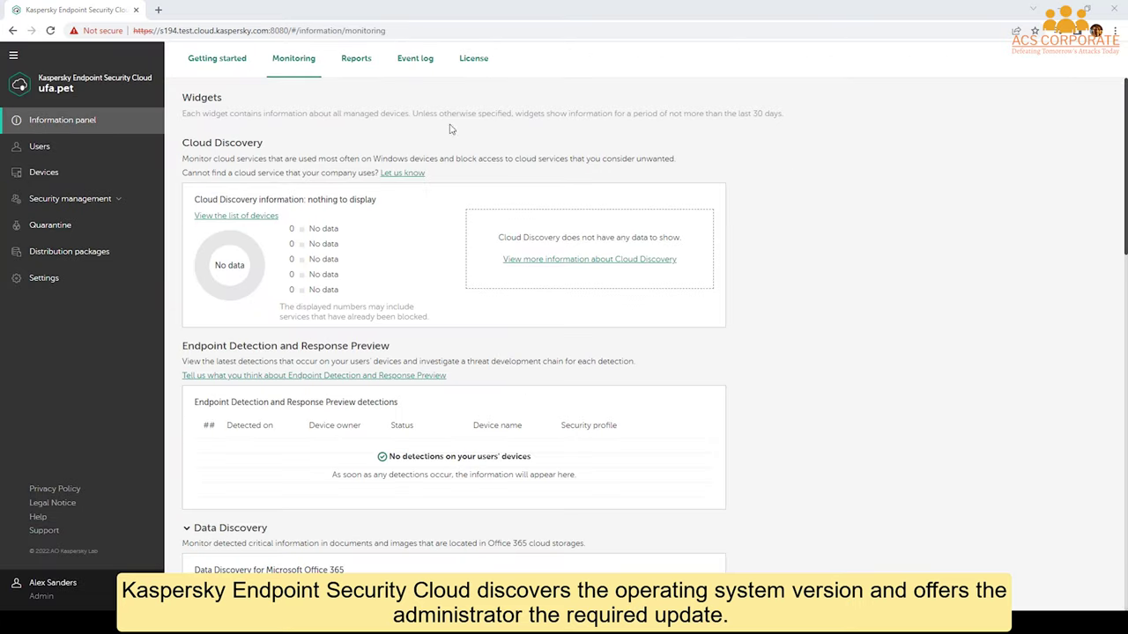
left_click(357, 62)
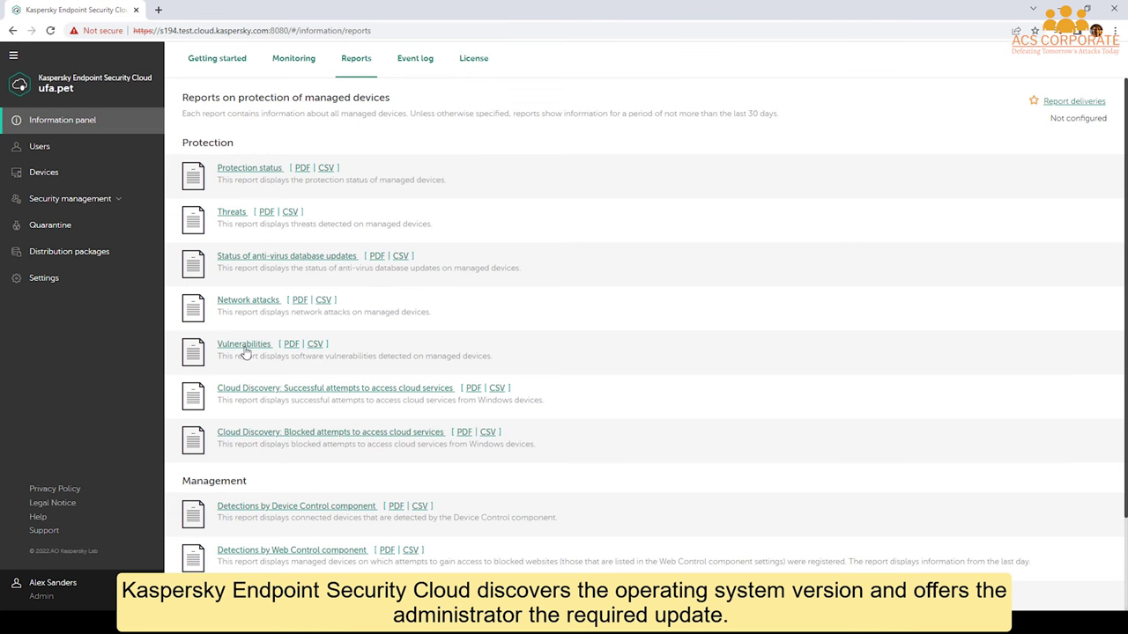
left_click(244, 344)
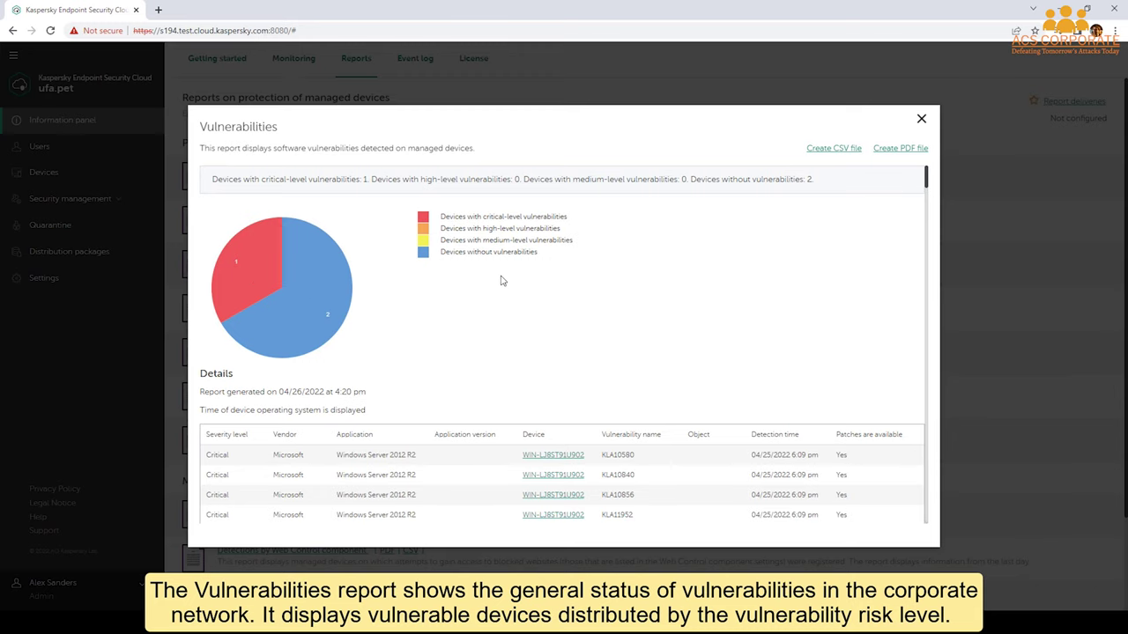
scroll(781, 246, "down", 1)
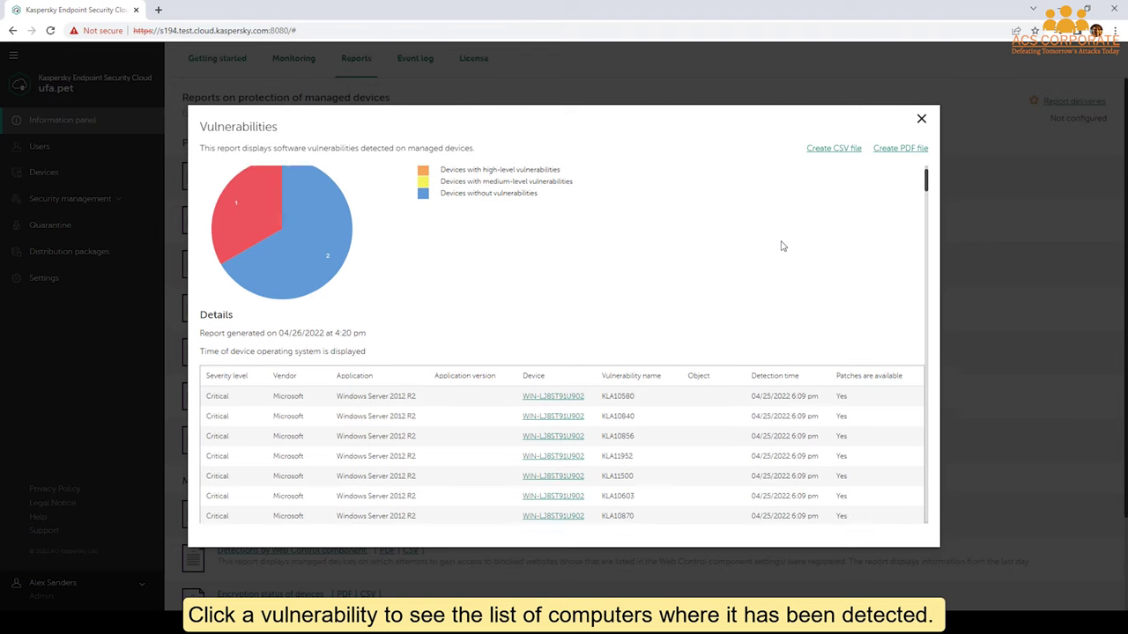
scroll(780, 245, "down", 3)
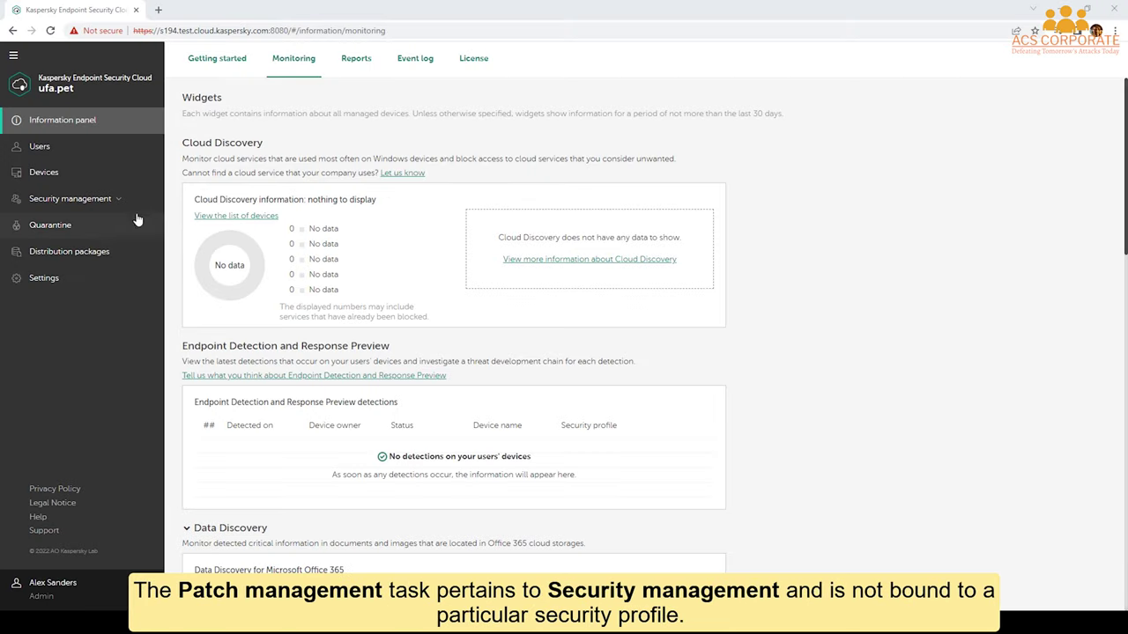
In the patch installation settings, keep Install all patches and All devices
left_click(120, 200)
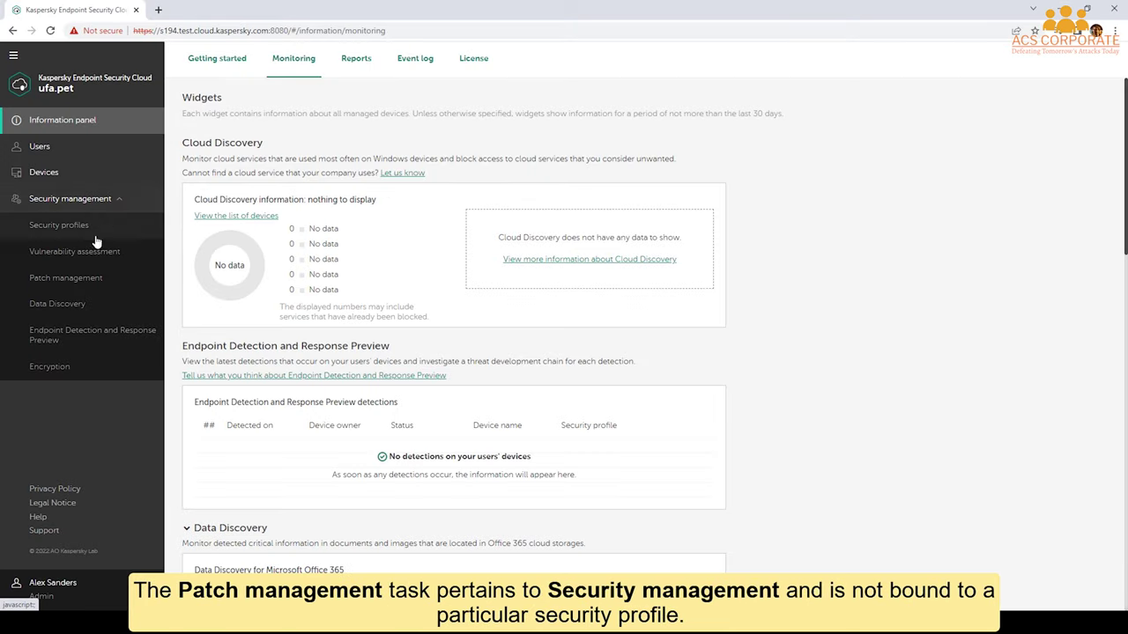
left_click(77, 281)
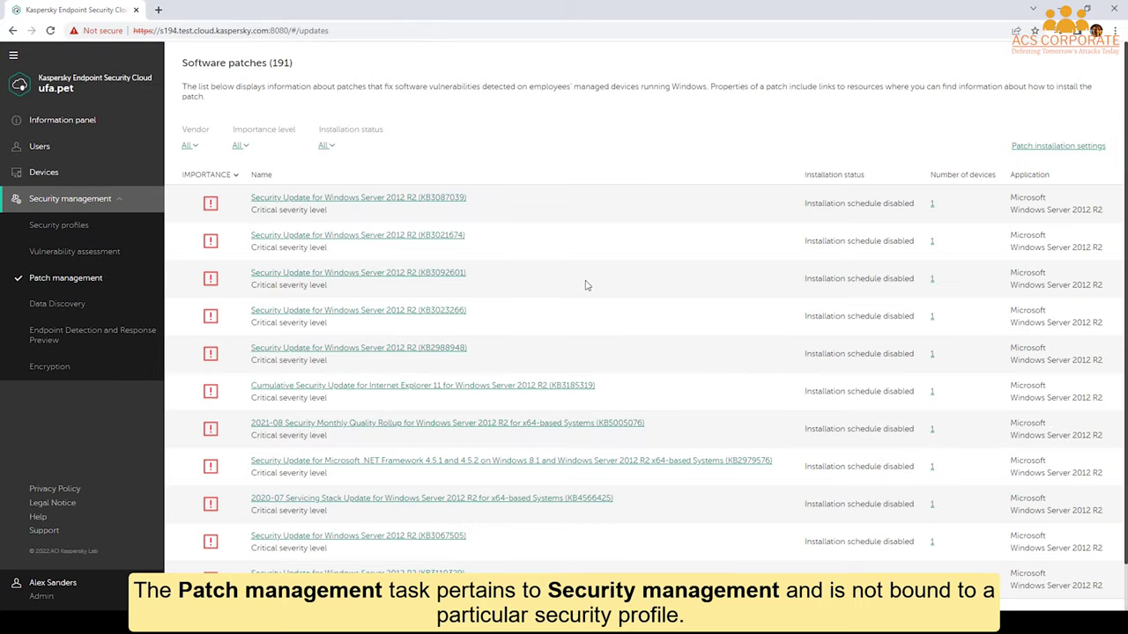
left_click(1048, 148)
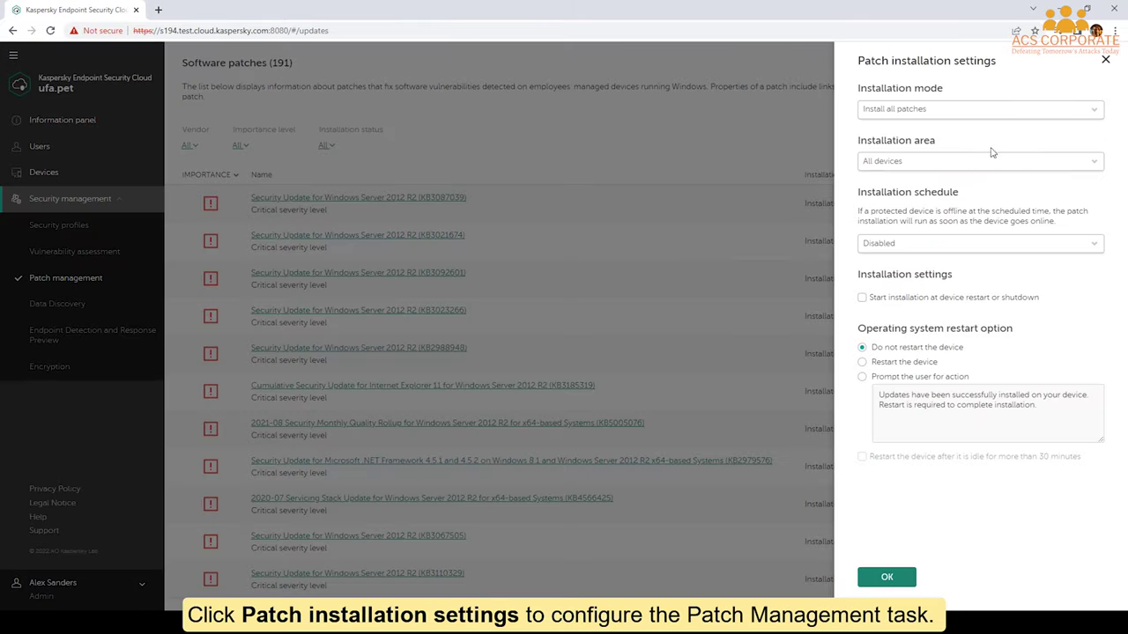
left_click(950, 113)
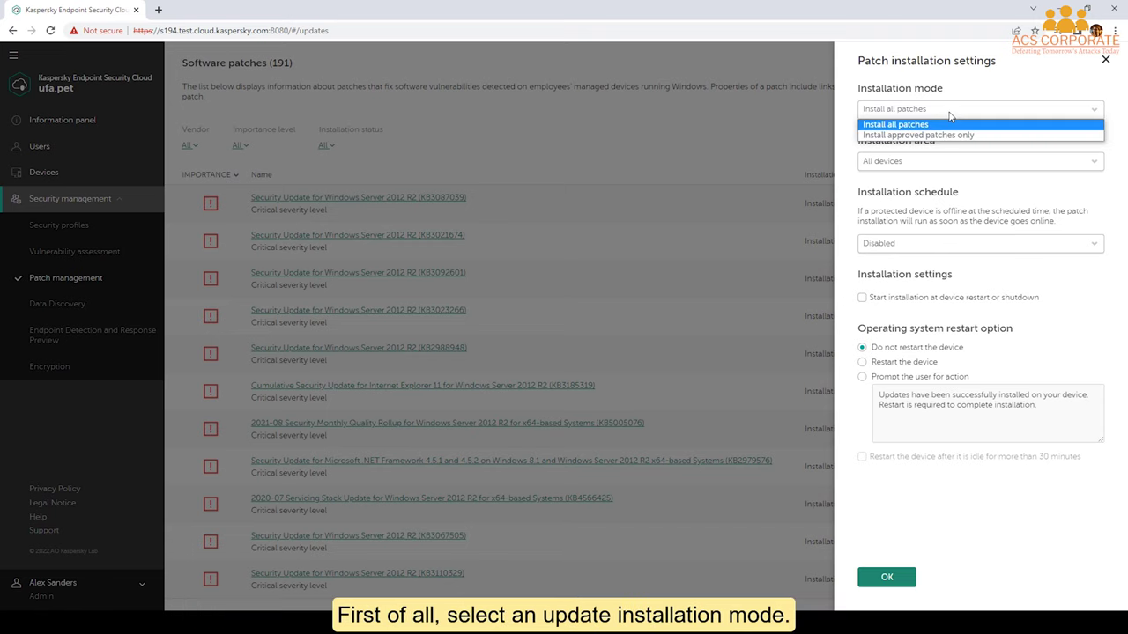
left_click(944, 127)
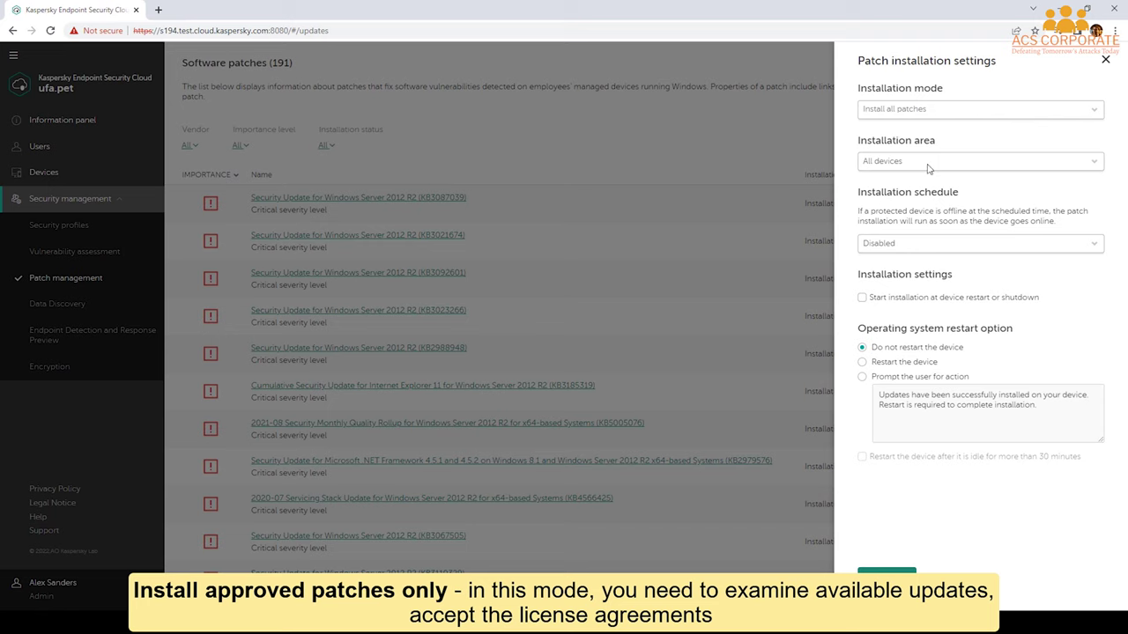
left_click(989, 116)
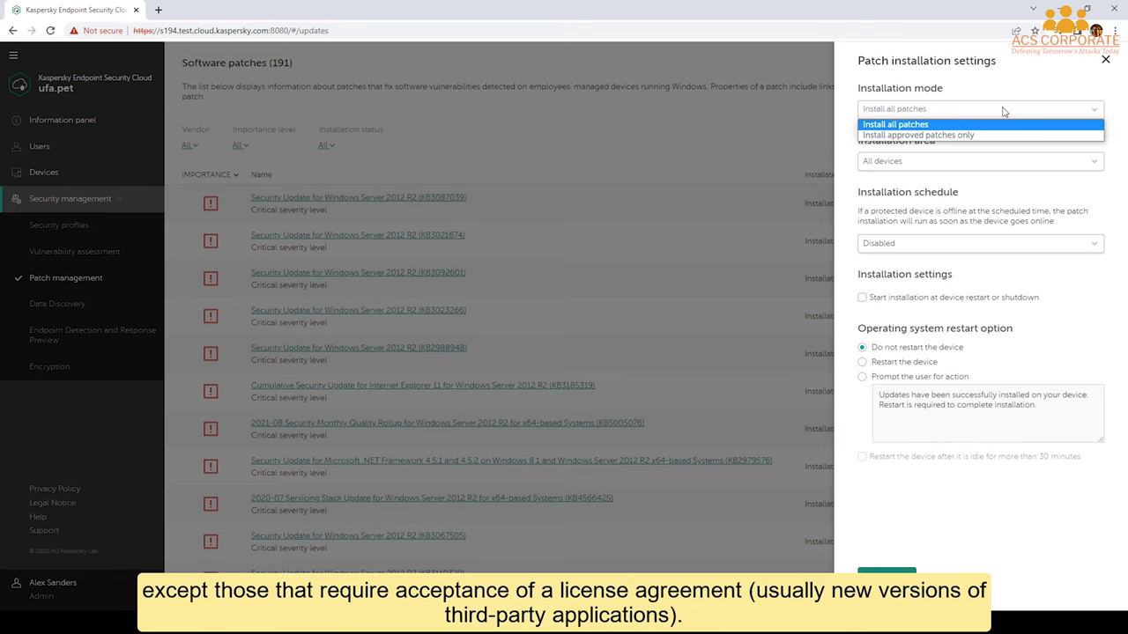
left_click(1003, 111)
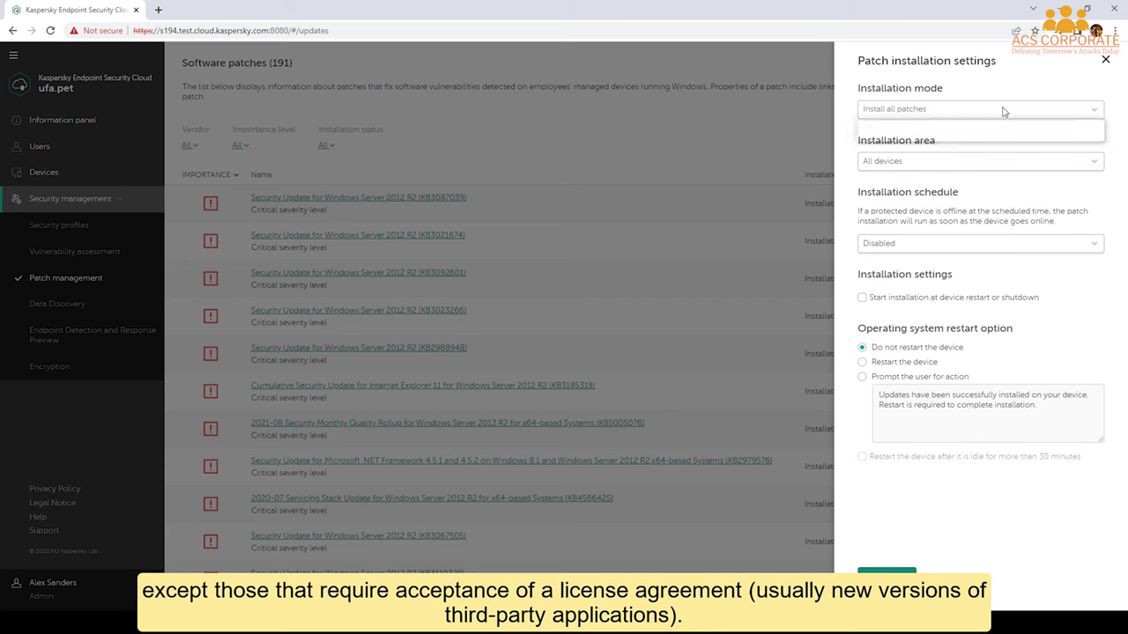
left_click(984, 164)
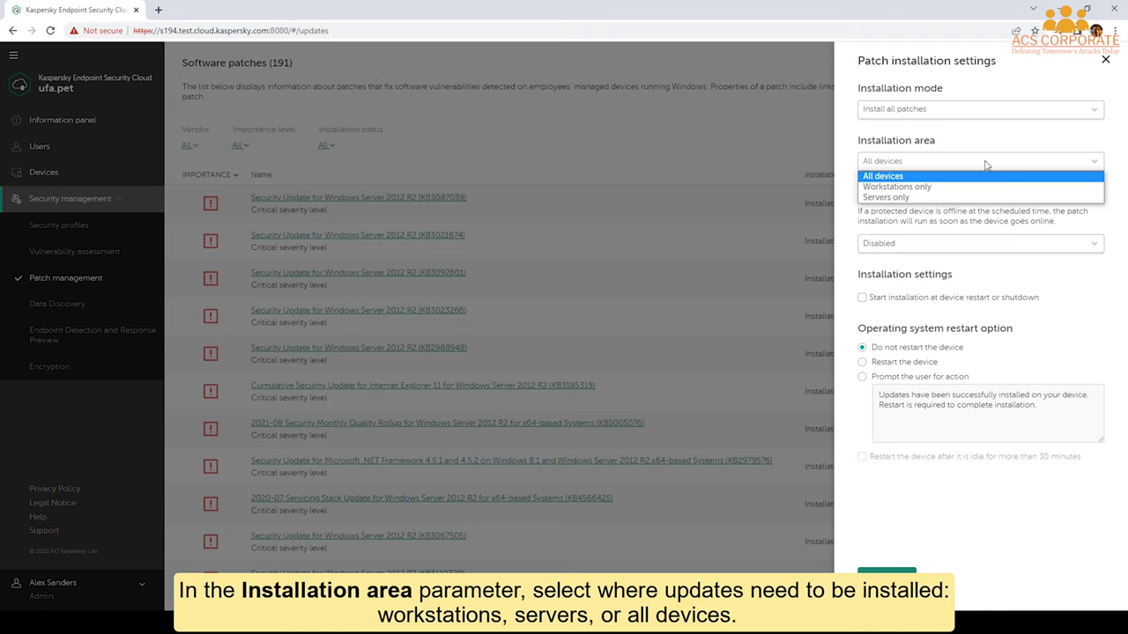
left_click(987, 165)
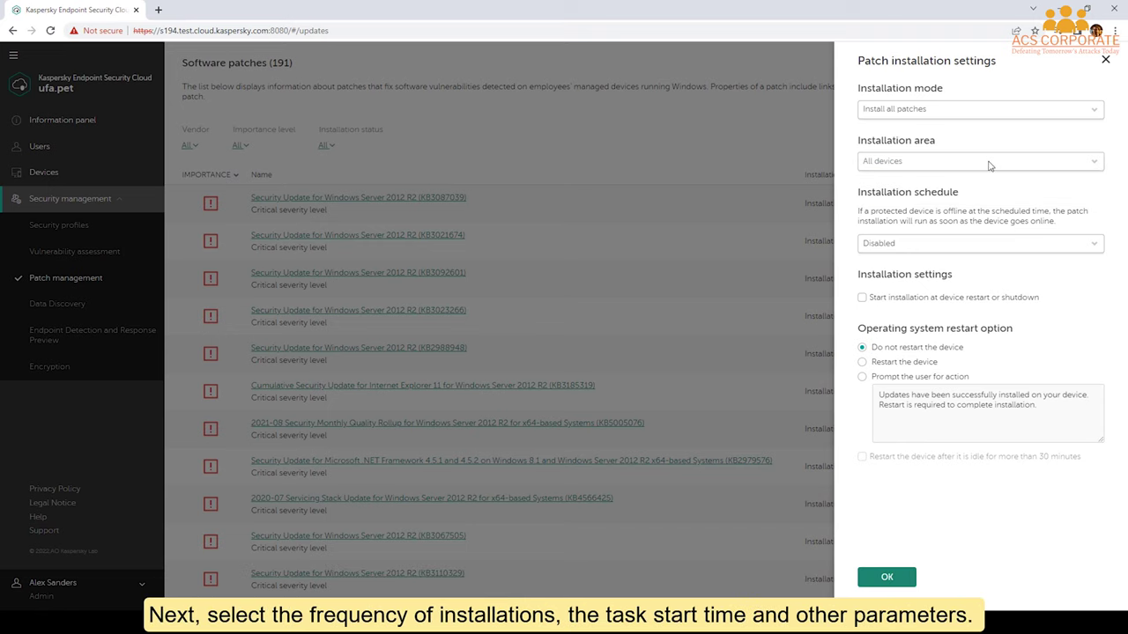
Schedule installation every day, prompt the user before restarting, and save the settings
left_click(971, 248)
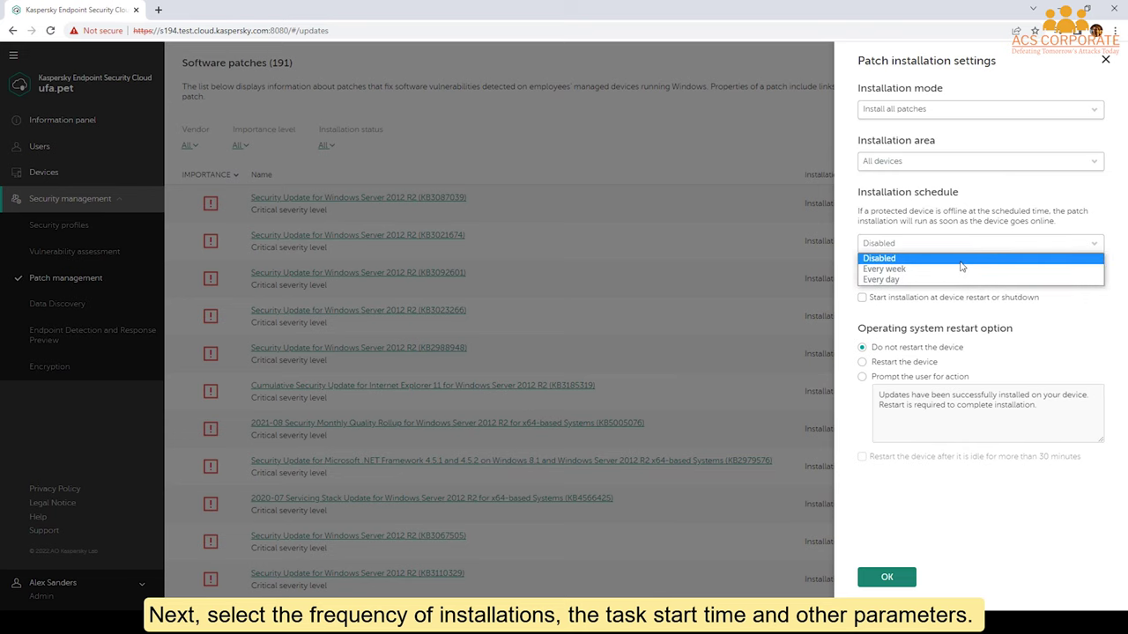
left_click(947, 280)
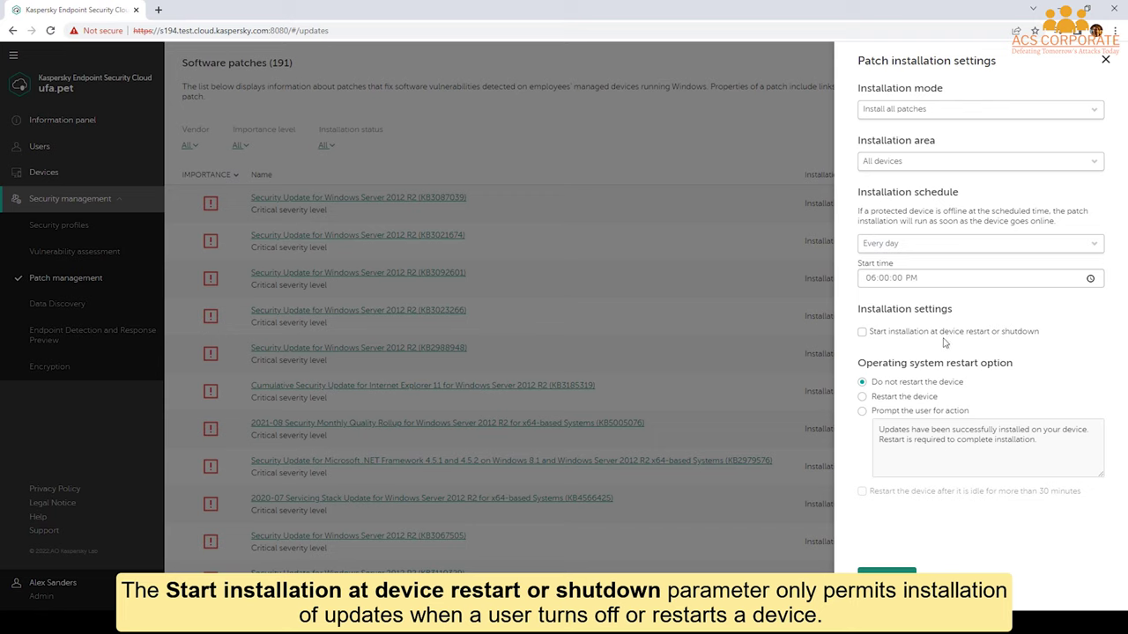
left_click(895, 415)
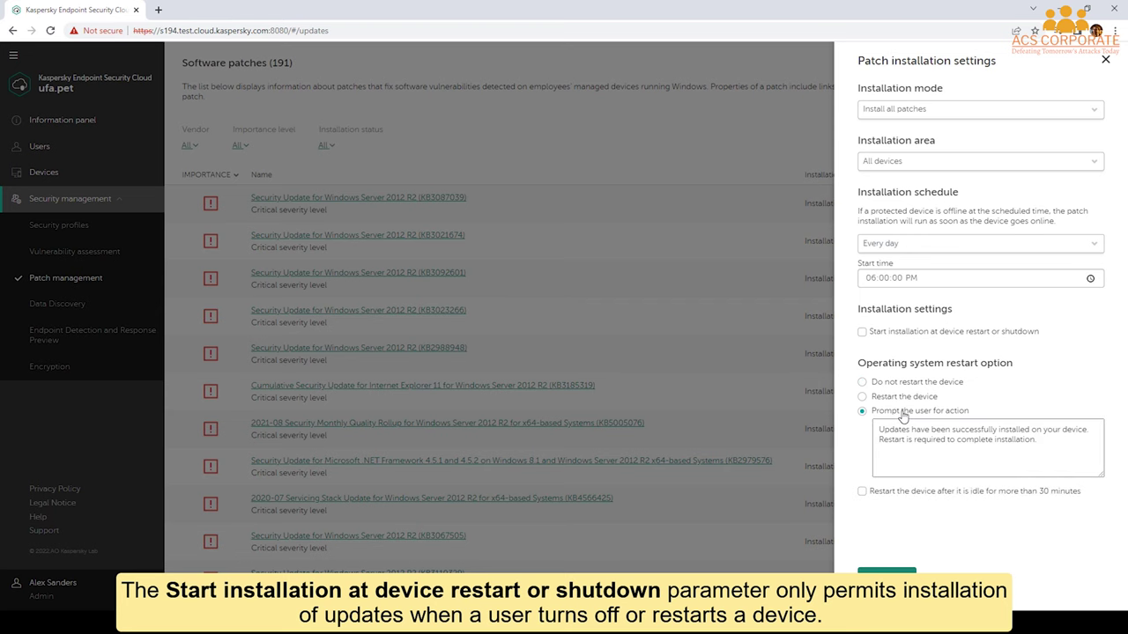
left_click(887, 578)
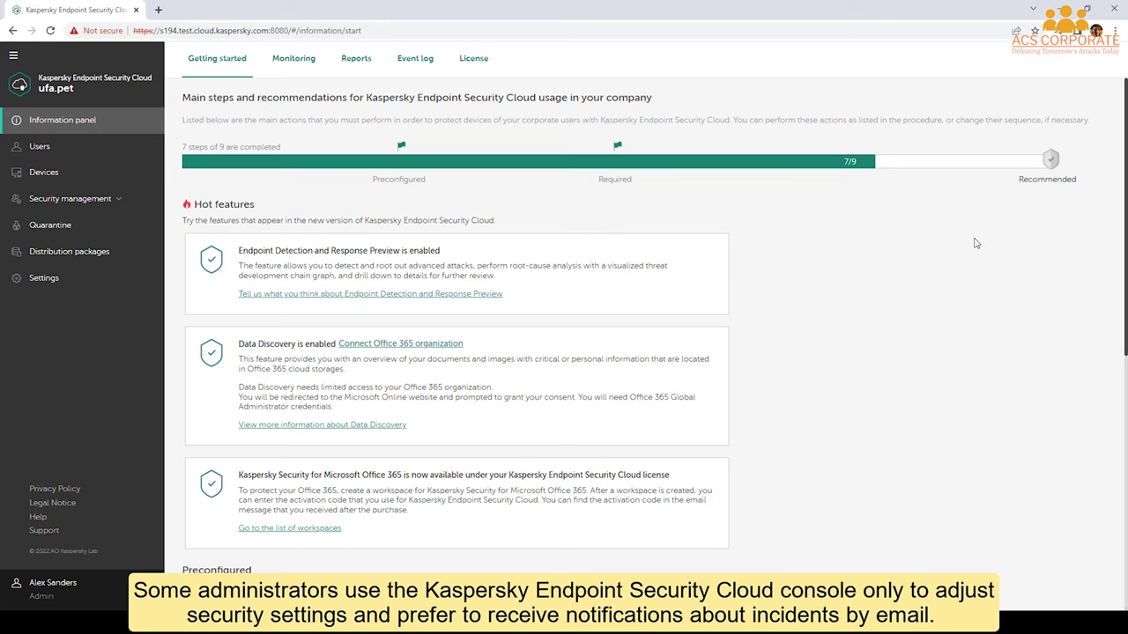
Go from Getting started to event notifications and show the email recipients panel
scroll(975, 243, "down", 6)
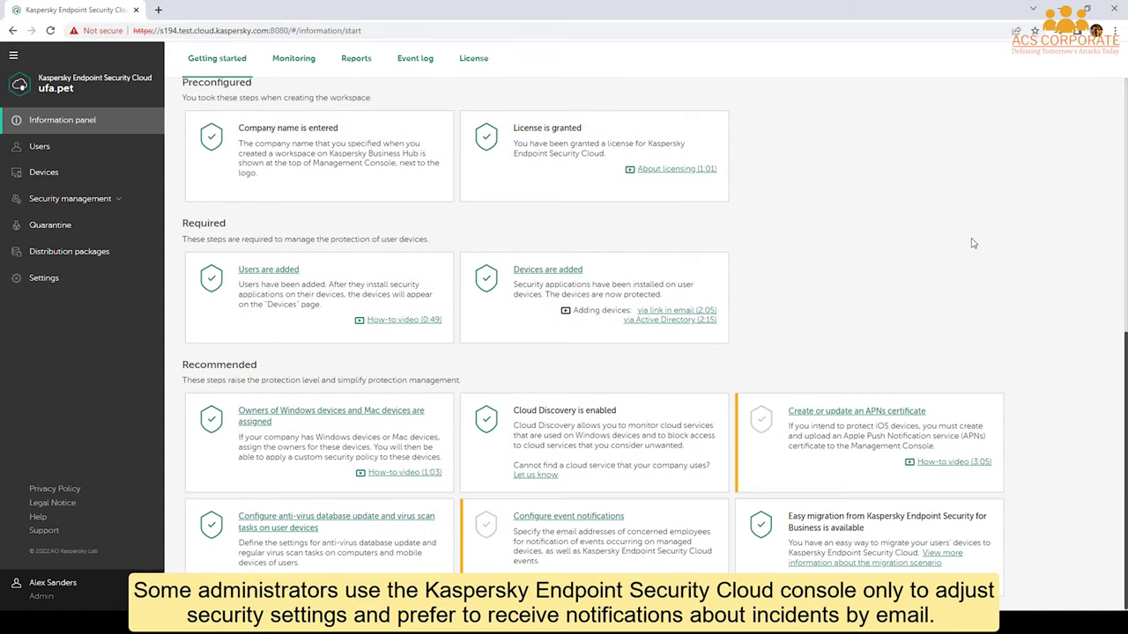
left_click(607, 518)
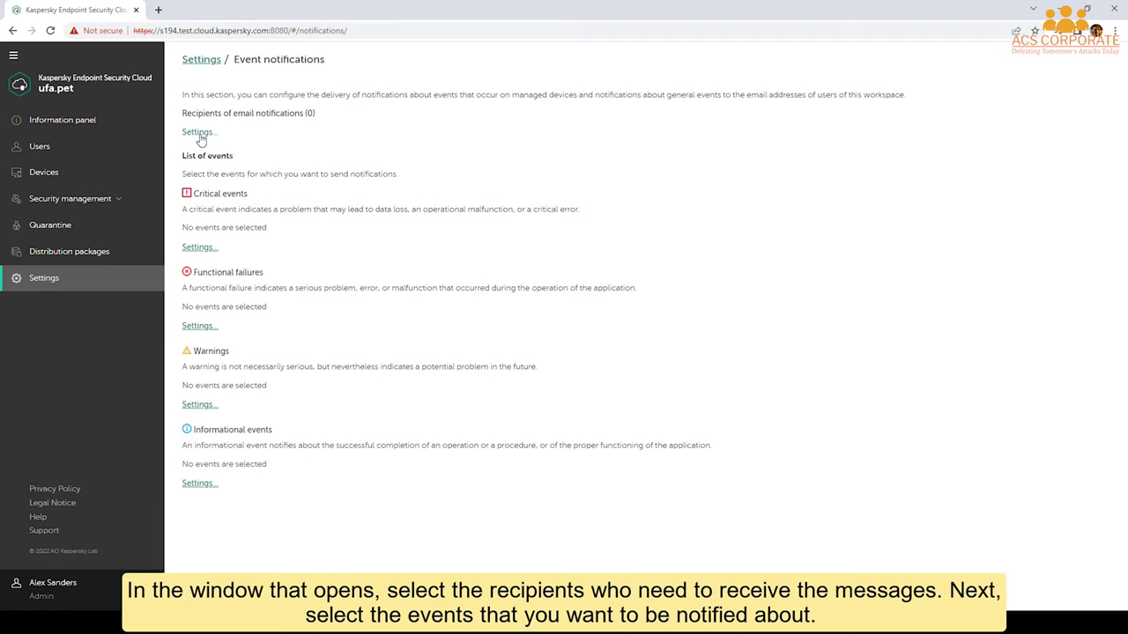
left_click(199, 134)
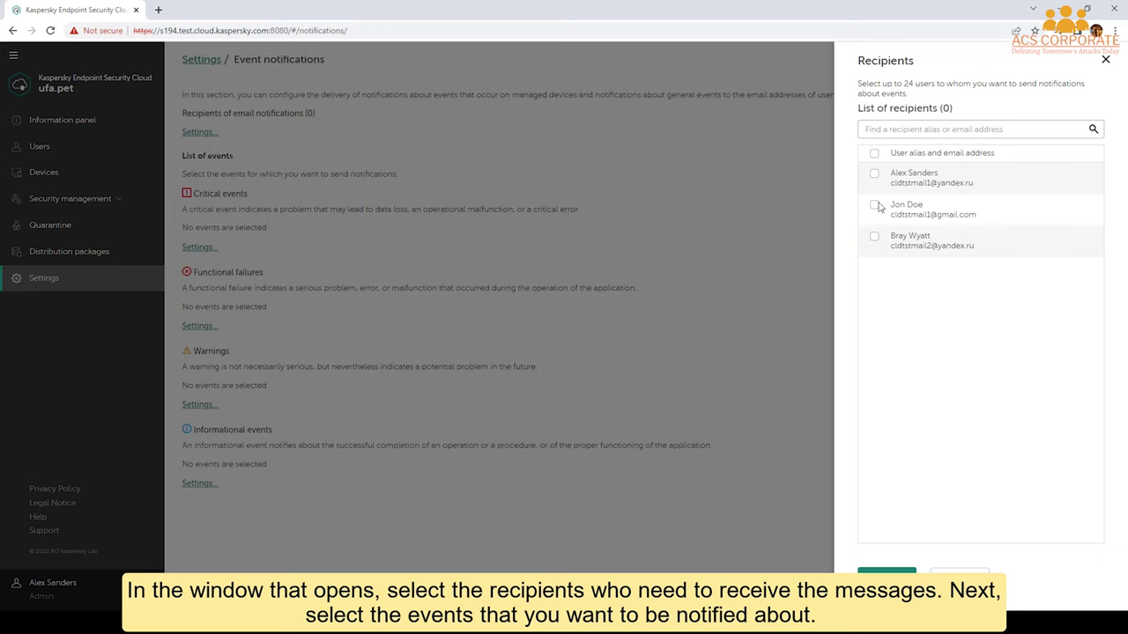
Select the first and third users as email recipients, then view Critical events settings
left_click(875, 175)
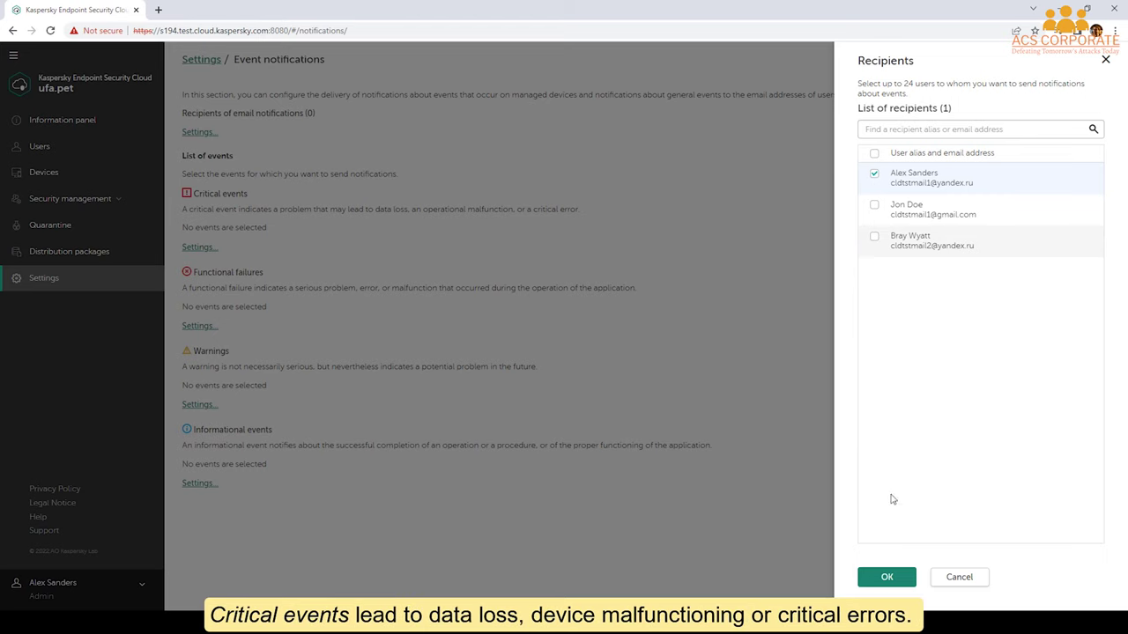
left_click(874, 238)
left_click(887, 577)
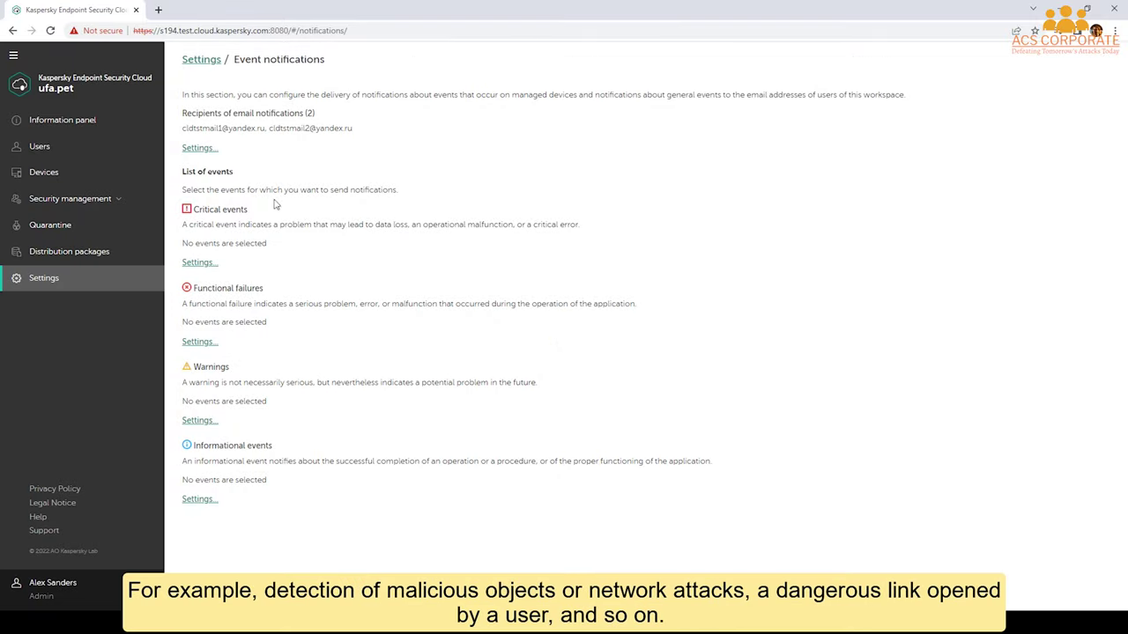
left_click(204, 264)
left_click_drag(1104, 137, 1093, 173)
Enable critical alerts for malicious objects (local bases, KSN), blocked links, autorun and network activity
left_click(866, 179)
left_click(867, 202)
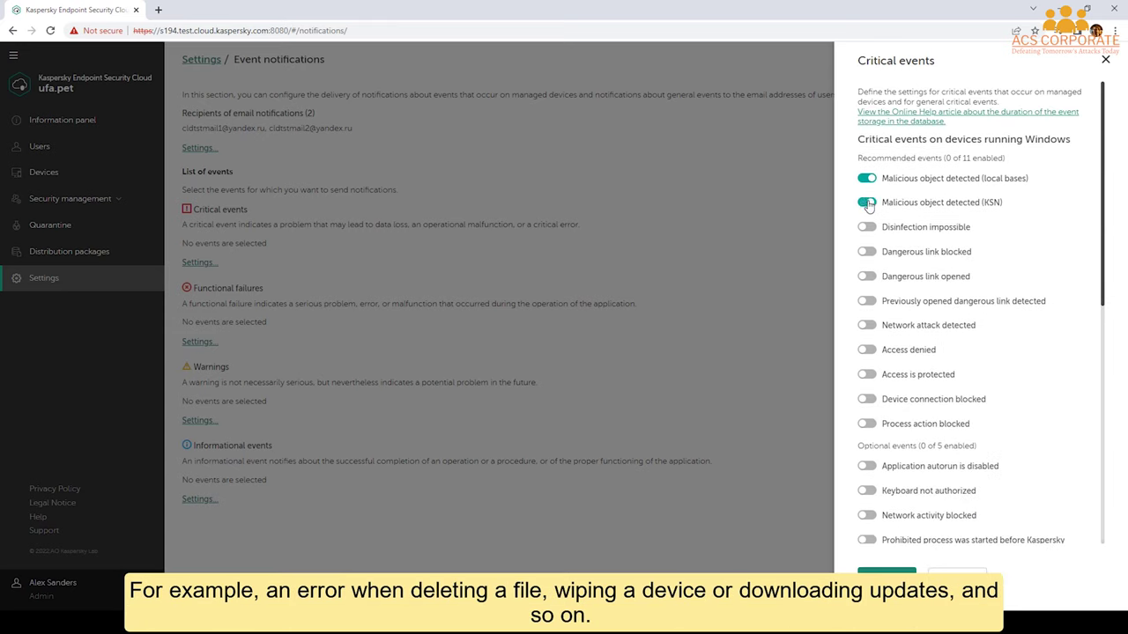
left_click(867, 252)
scroll(871, 355, "down", 1)
left_click(867, 349)
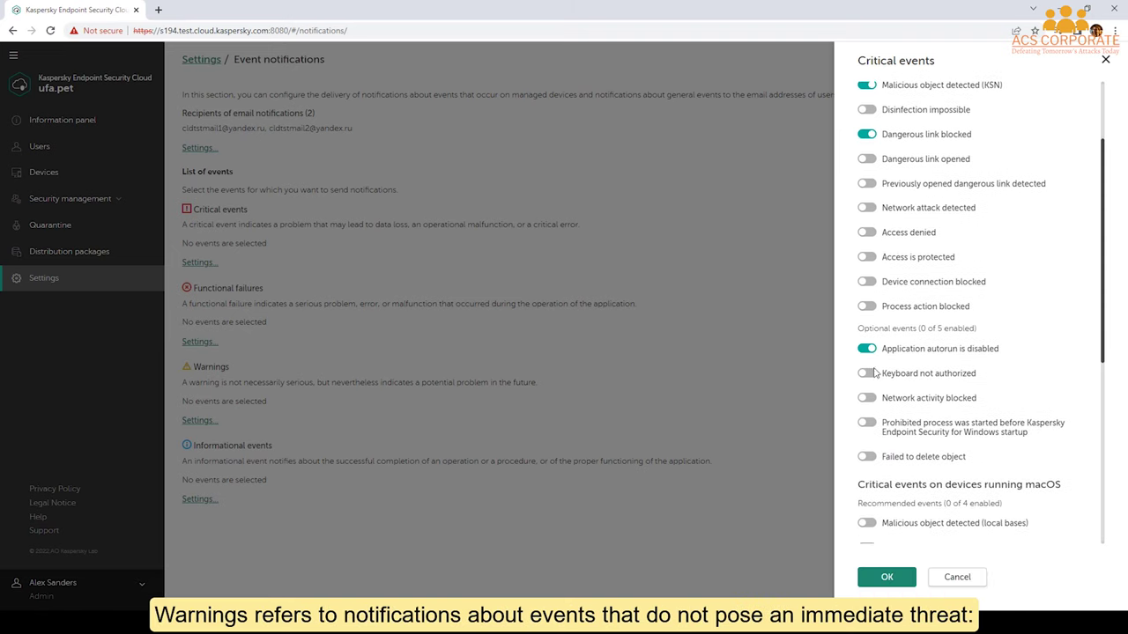
scroll(870, 348, "down", 1)
left_click(866, 342)
scroll(881, 440, "down", 4)
left_click(887, 578)
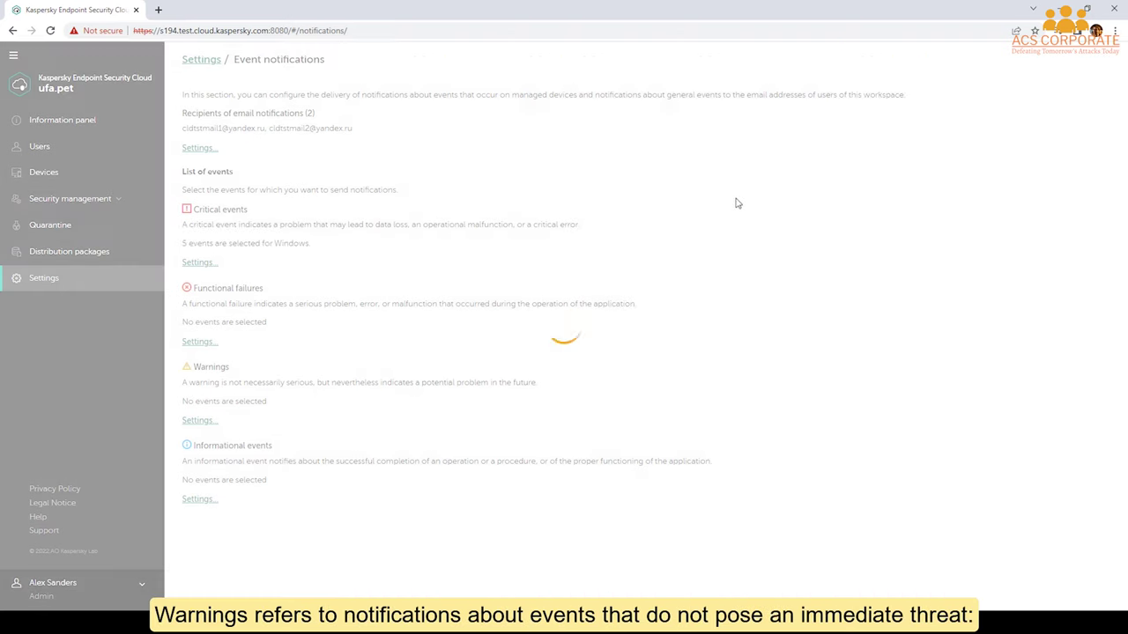
Enable the seven functional failure alerts: delete, quarantine, lock, wipe, locate, adware and harmful app failures
left_click(199, 342)
left_click(865, 179)
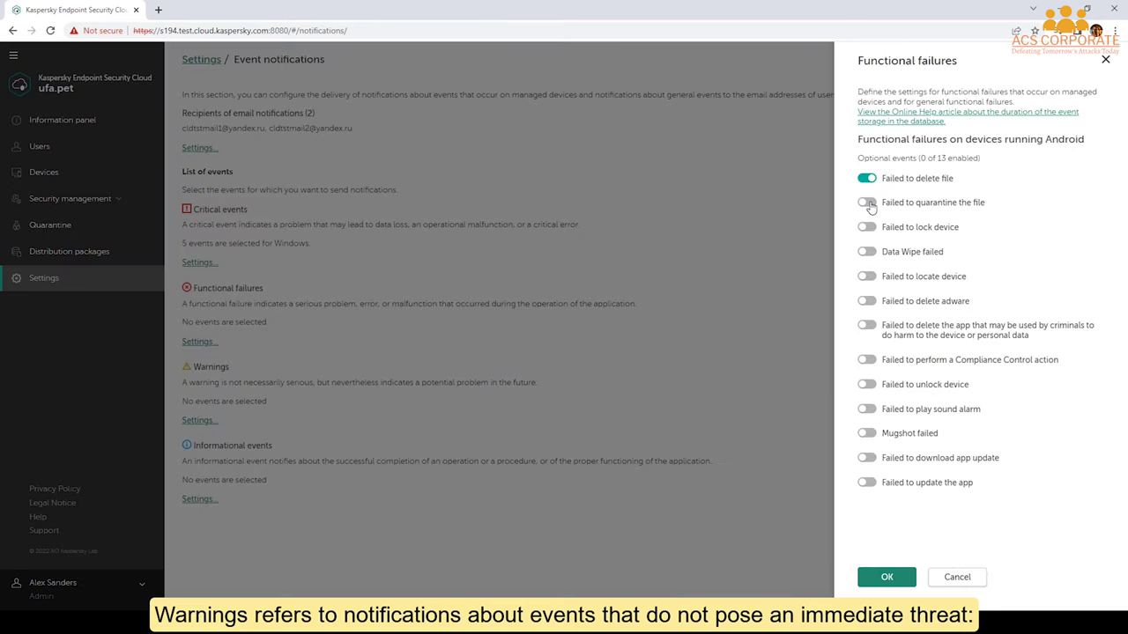
left_click(867, 203)
left_click(866, 227)
left_click(867, 252)
left_click(867, 277)
left_click(867, 301)
left_click(867, 326)
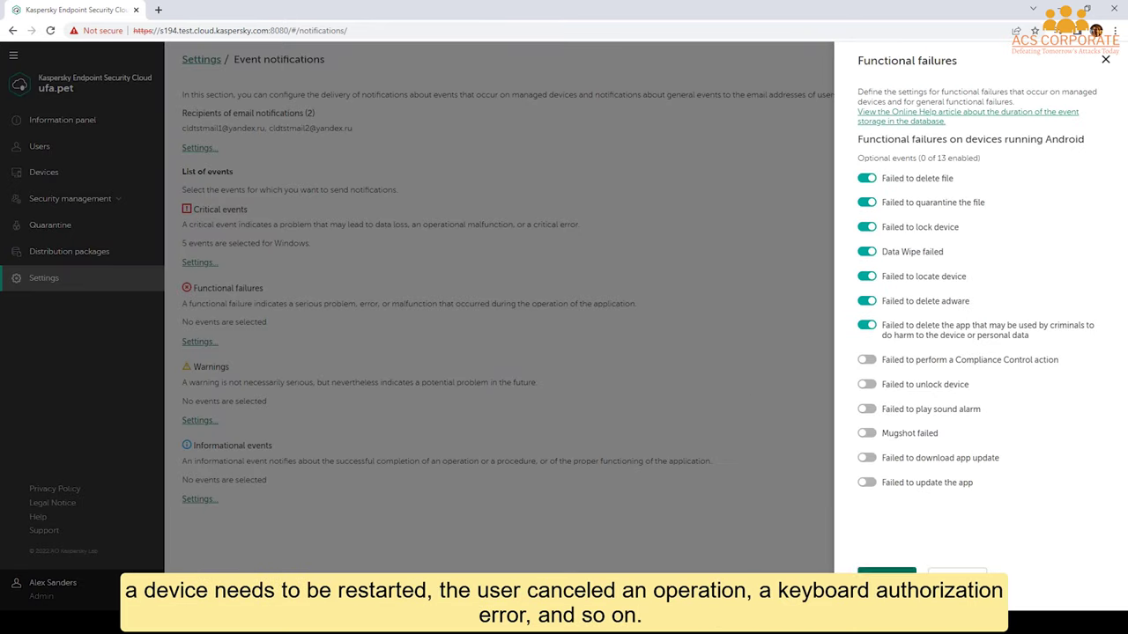
left_click(886, 578)
Enable the warning notification for a blocked object download
left_click(200, 420)
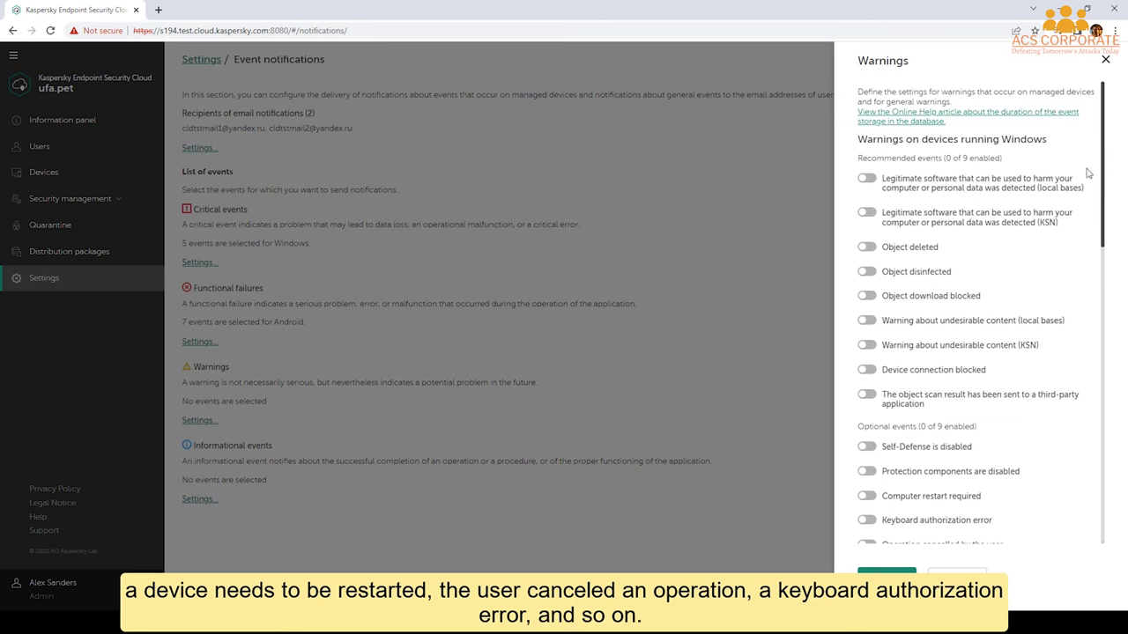
left_click_drag(1102, 191, 1100, 283)
left_click(867, 170)
left_click(895, 577)
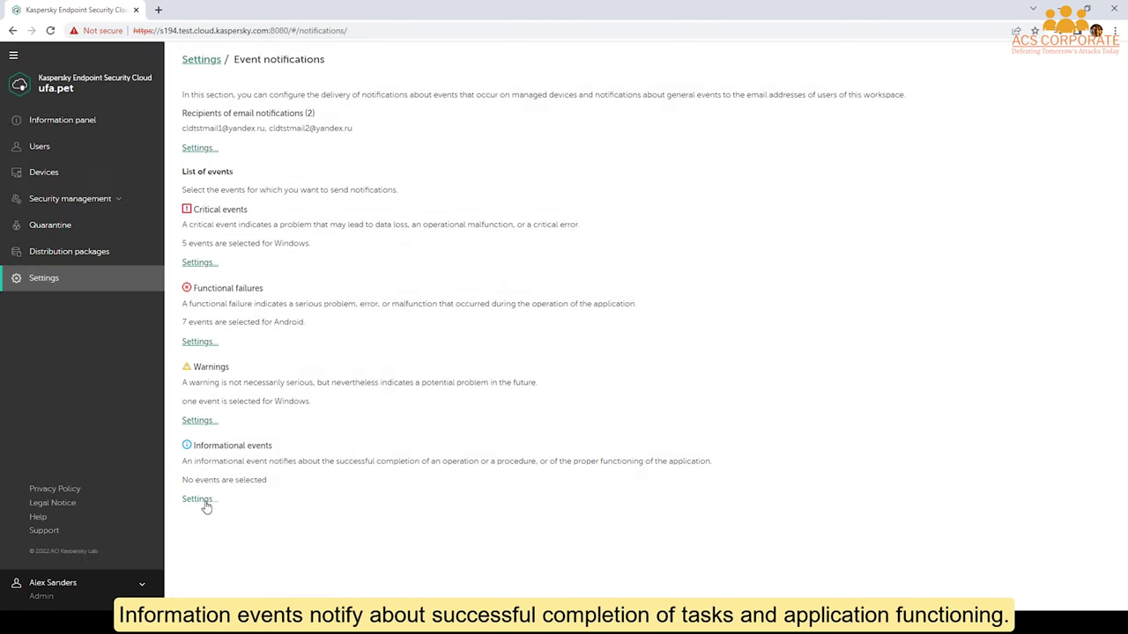
Enable the macOS Web address blocked informational notification and return to the Information panel
left_click(201, 500)
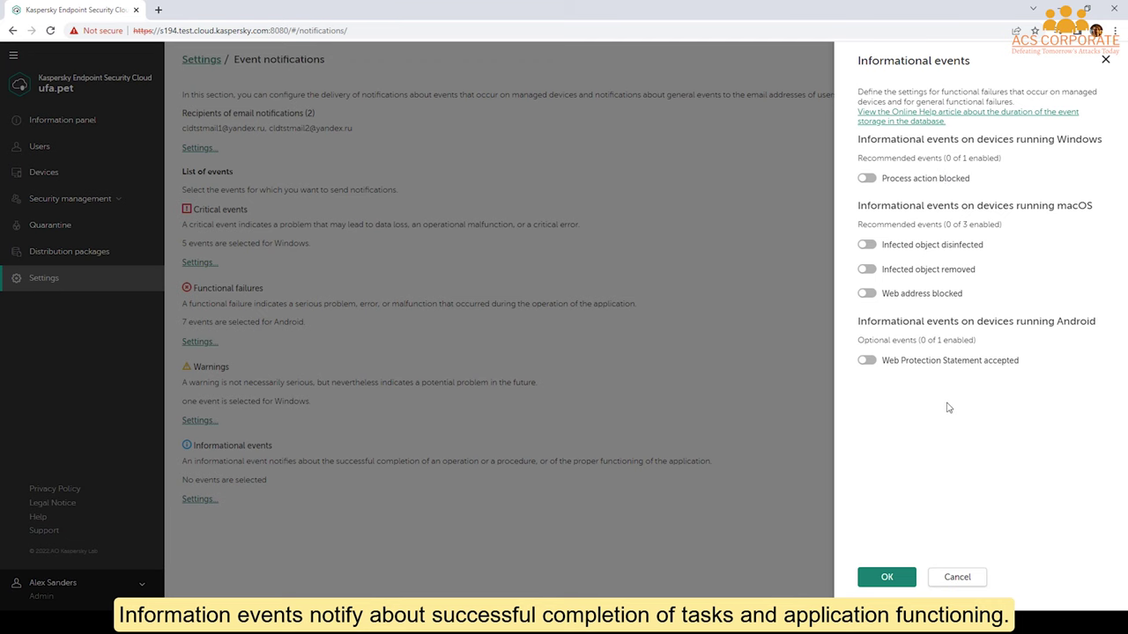
left_click(867, 294)
left_click(886, 577)
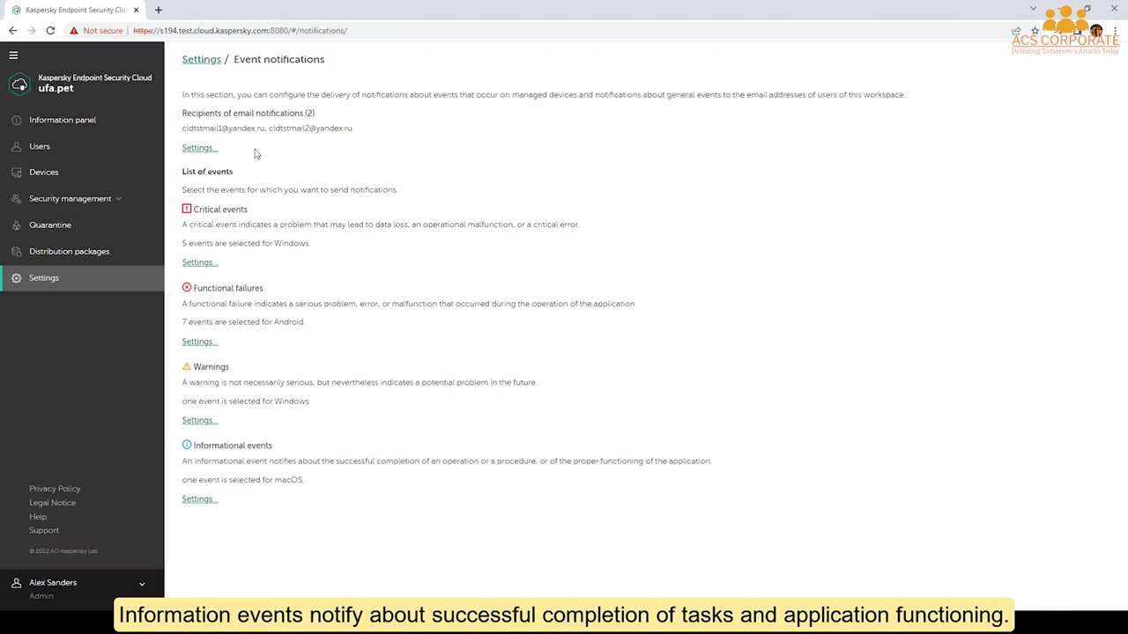
left_click(154, 128)
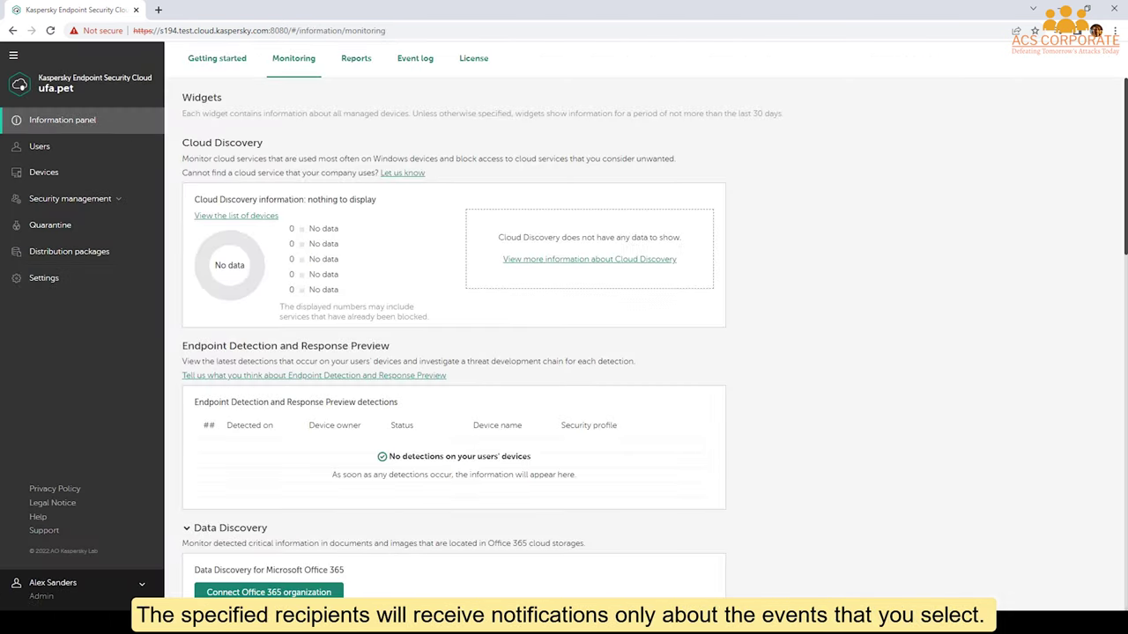
Review the Monitoring widgets and the critical-level vulnerabilities list, then return to Monitoring
scroll(903, 262, "down", 4)
scroll(948, 281, "down", 5)
scroll(948, 284, "up", 1)
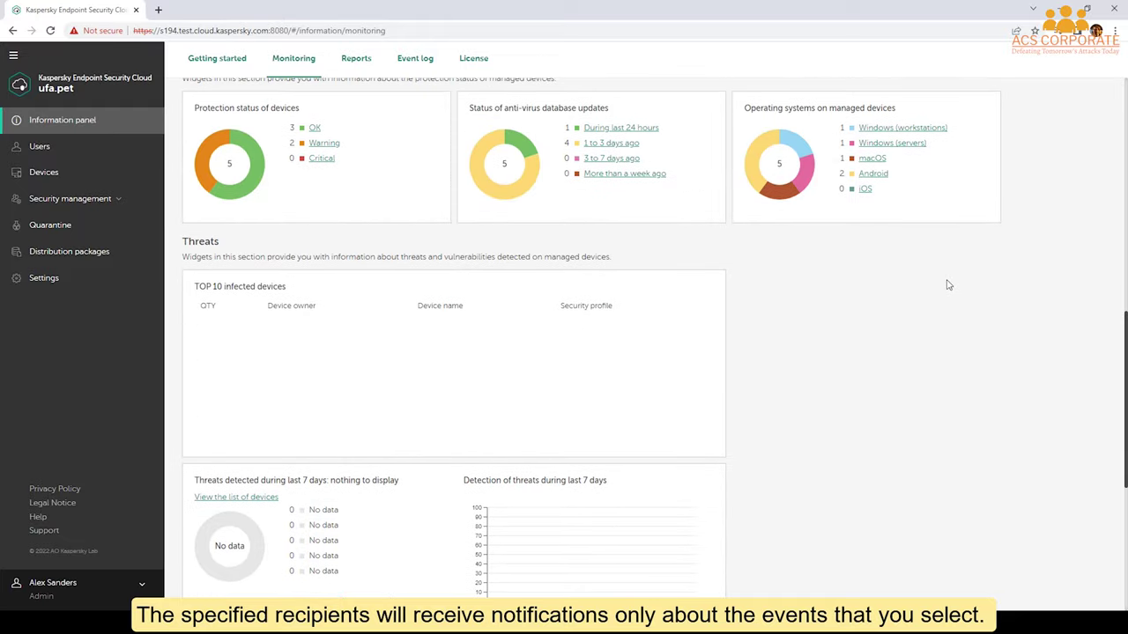
scroll(949, 285, "down", 4)
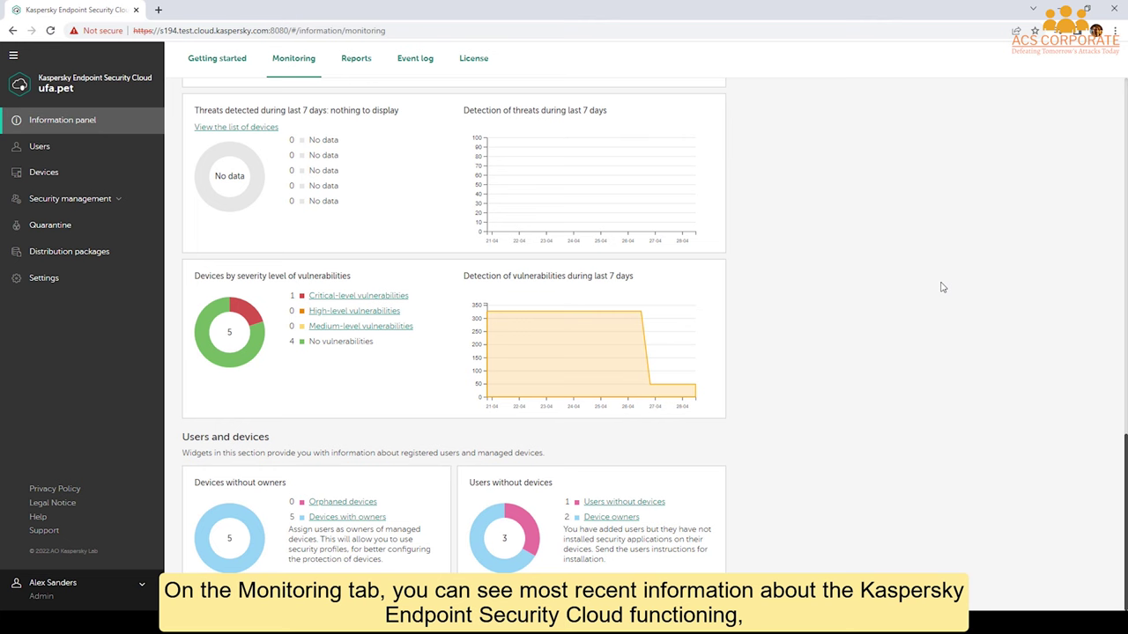
left_click(400, 299)
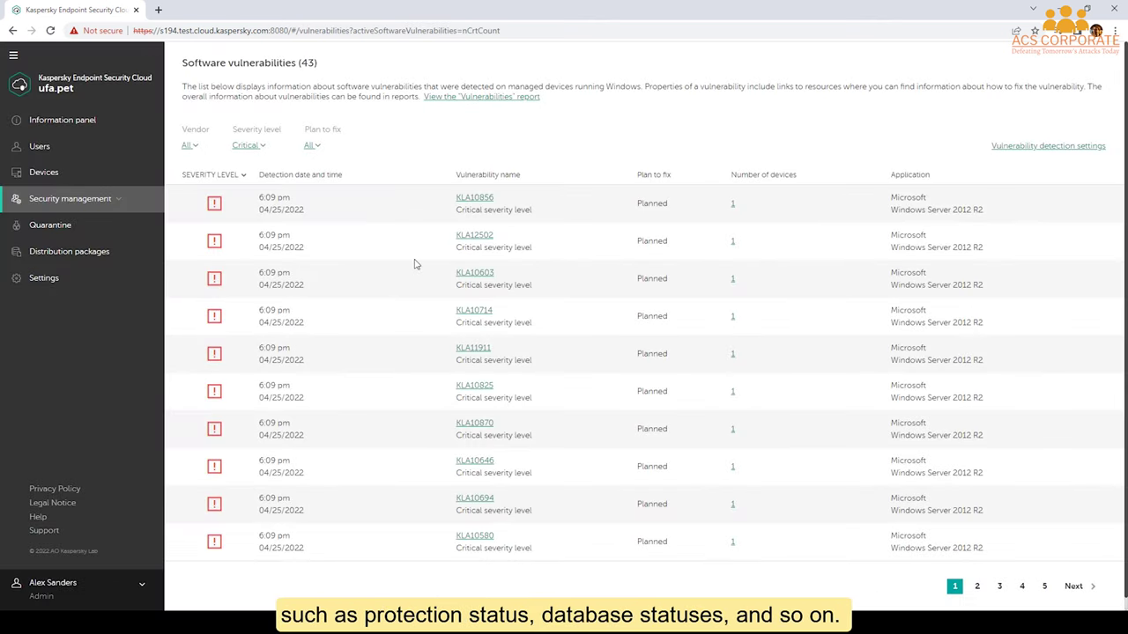
left_click(85, 120)
Scroll the dashboard and go to the Reports tab
scroll(906, 290, "down", 6)
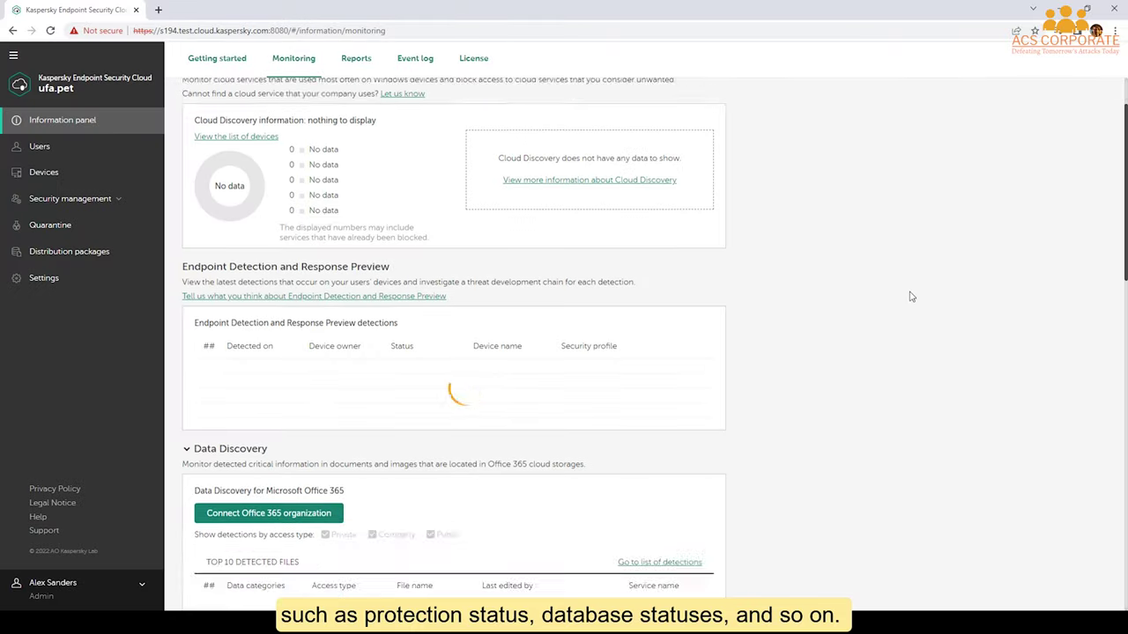
scroll(906, 300, "down", 3)
scroll(643, 344, "down", 5)
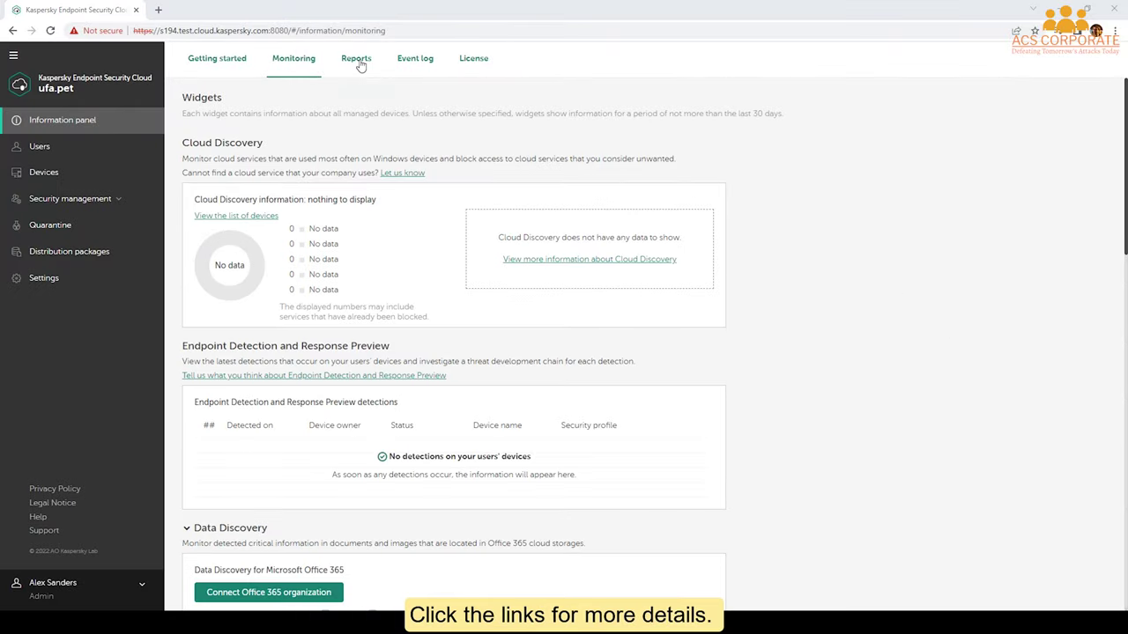
left_click(357, 60)
Generate a PDF file of the Kaspersky applications versions report
scroll(760, 154, "down", 1)
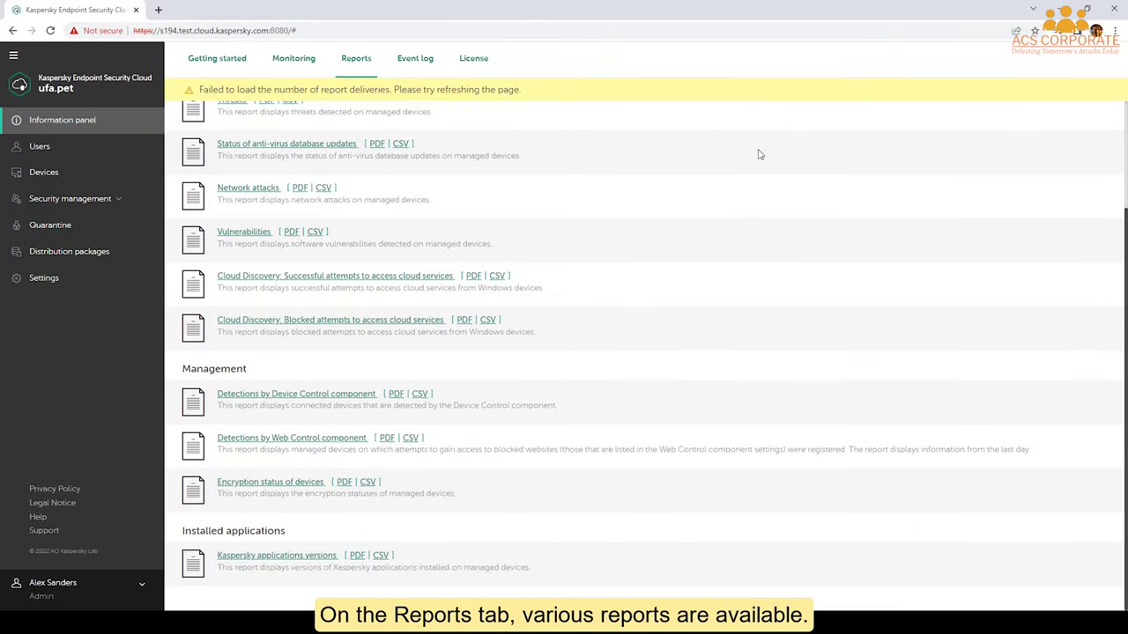
left_click(314, 556)
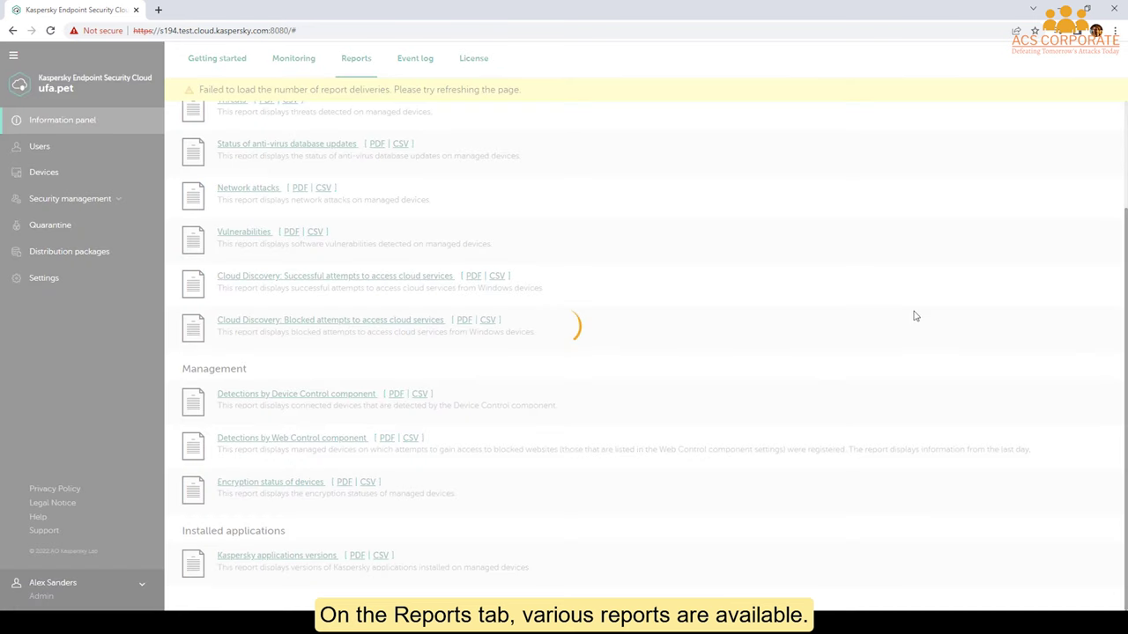
scroll(877, 279, "down", 1)
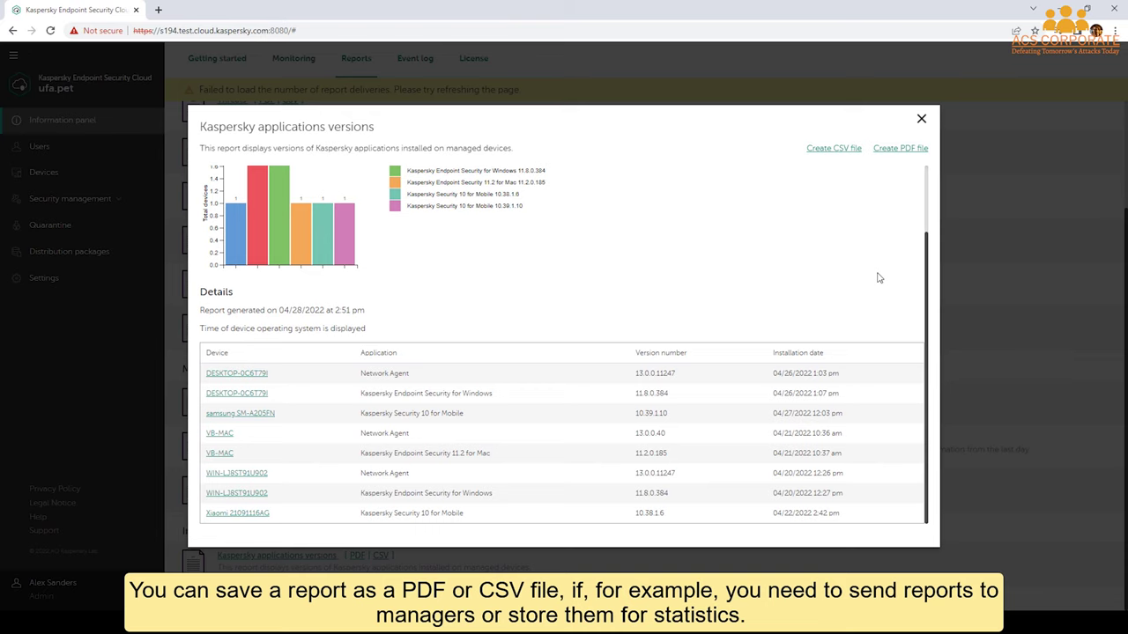
scroll(878, 278, "up", 1)
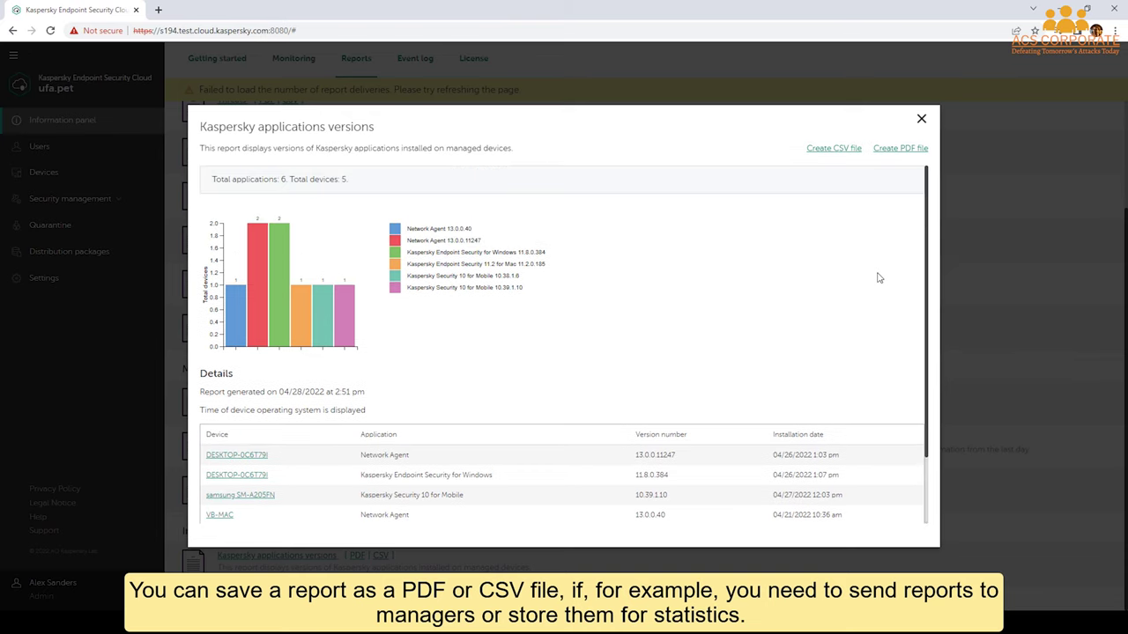
left_click(912, 148)
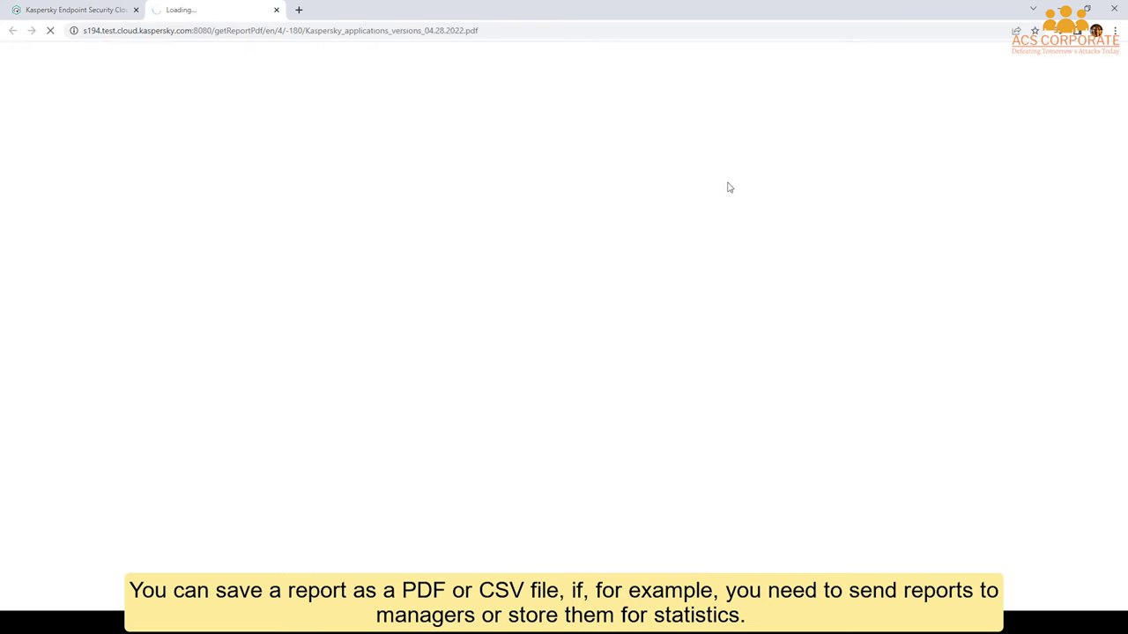
Close the PDF, then check that the Threats report is empty and close it
scroll(1041, 190, "down", 4)
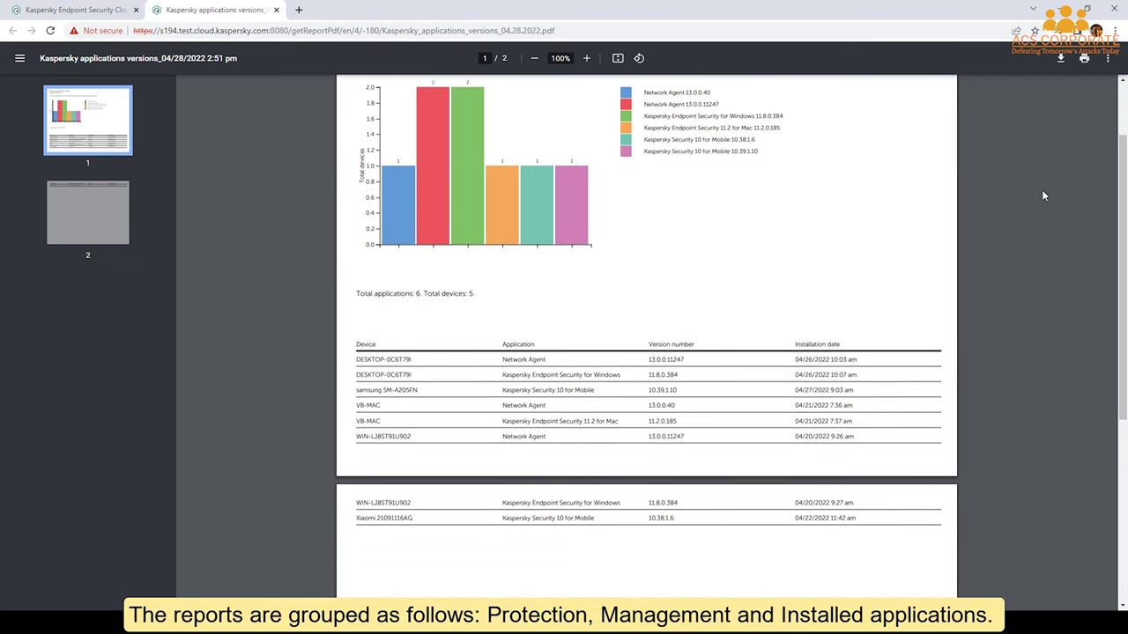
scroll(1042, 189, "up", 4)
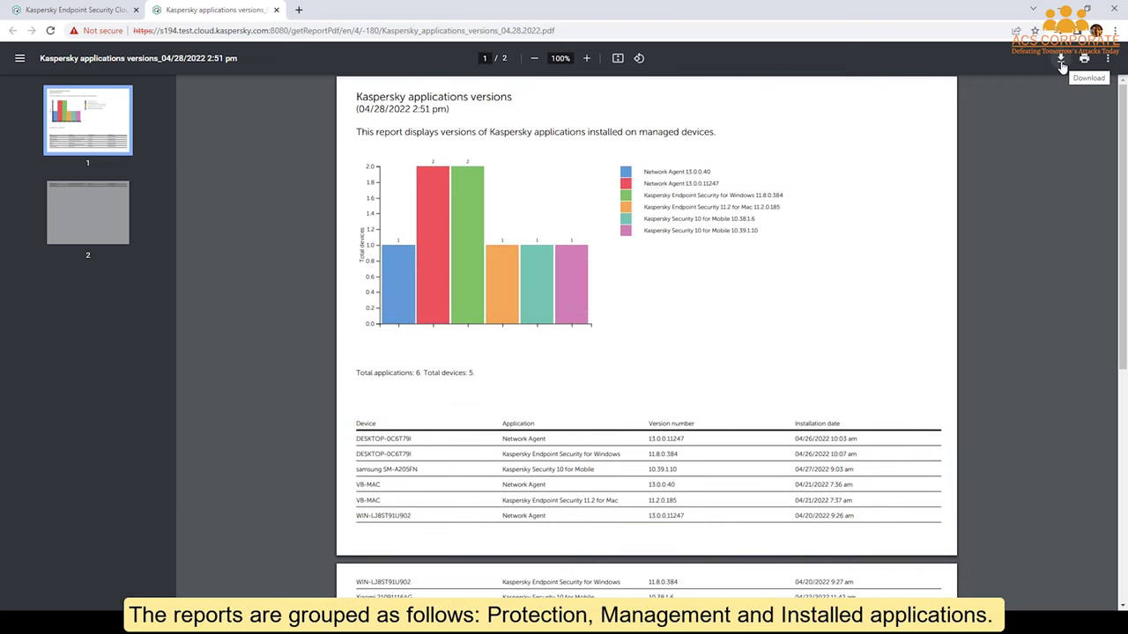
left_click(277, 11)
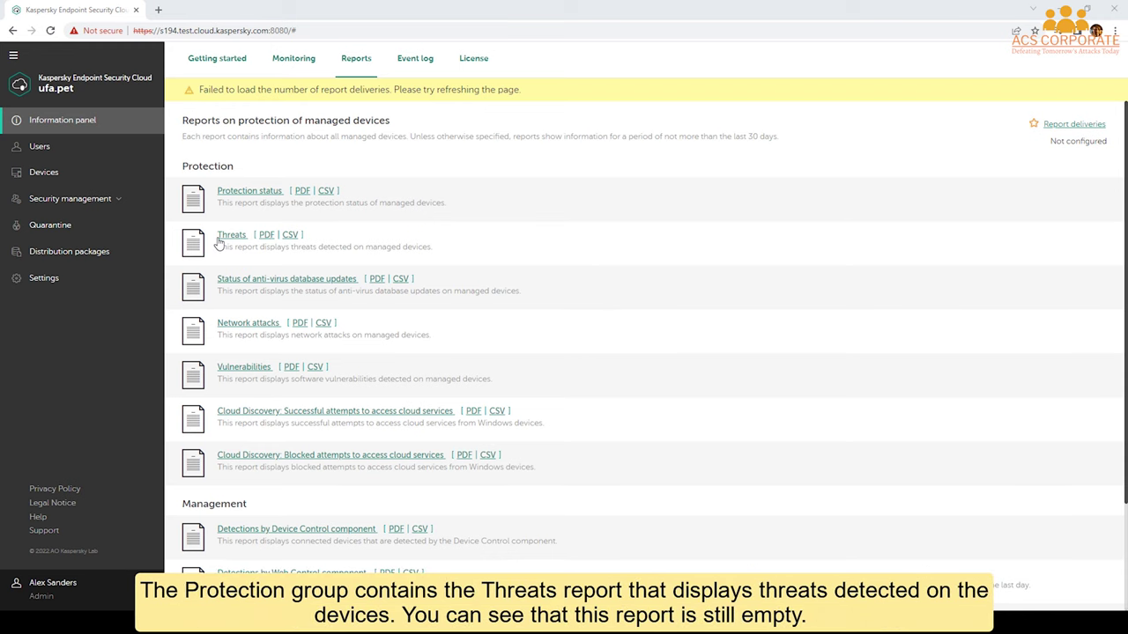
left_click(227, 235)
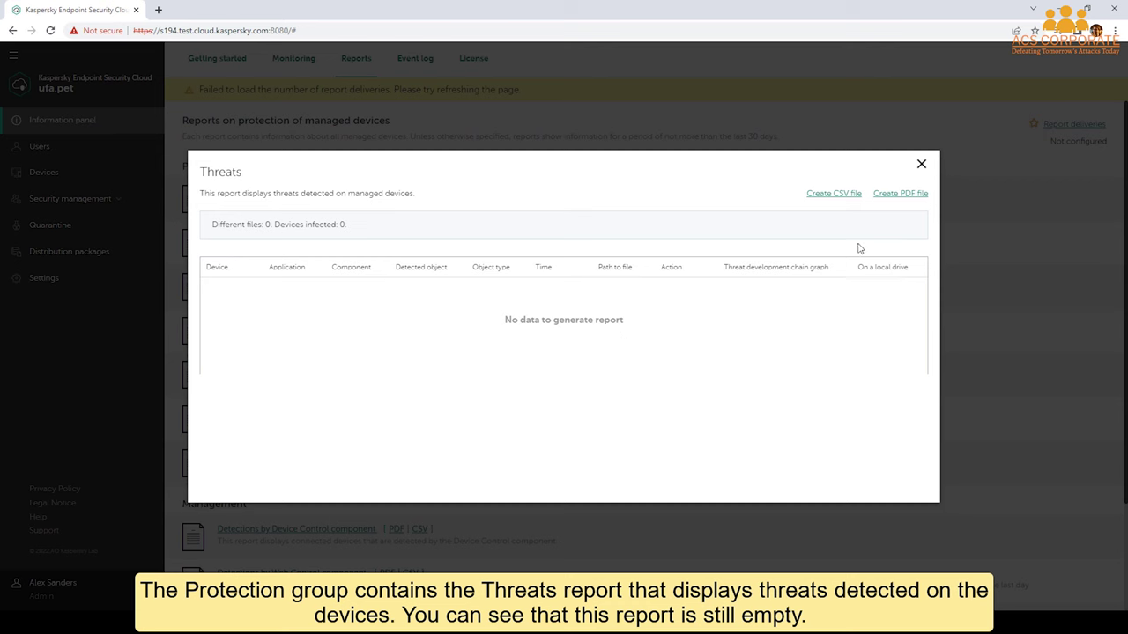
left_click(922, 166)
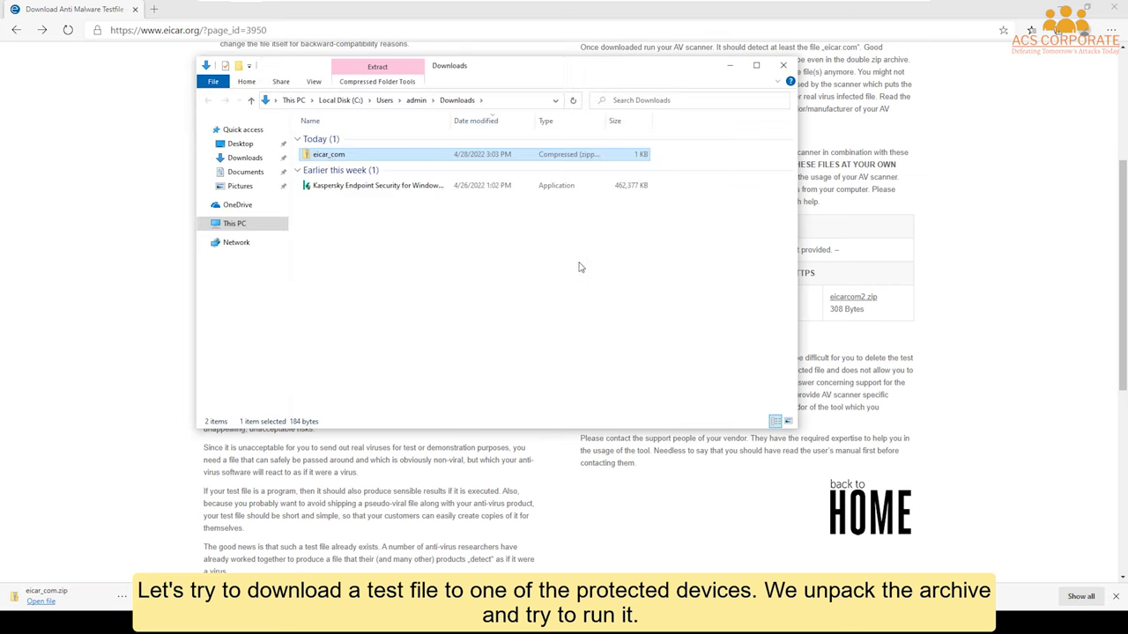
Extract eicar_com.zip into the eicar_com folder, try running eicar, and dismiss the error
right_click(377, 157)
left_click(414, 195)
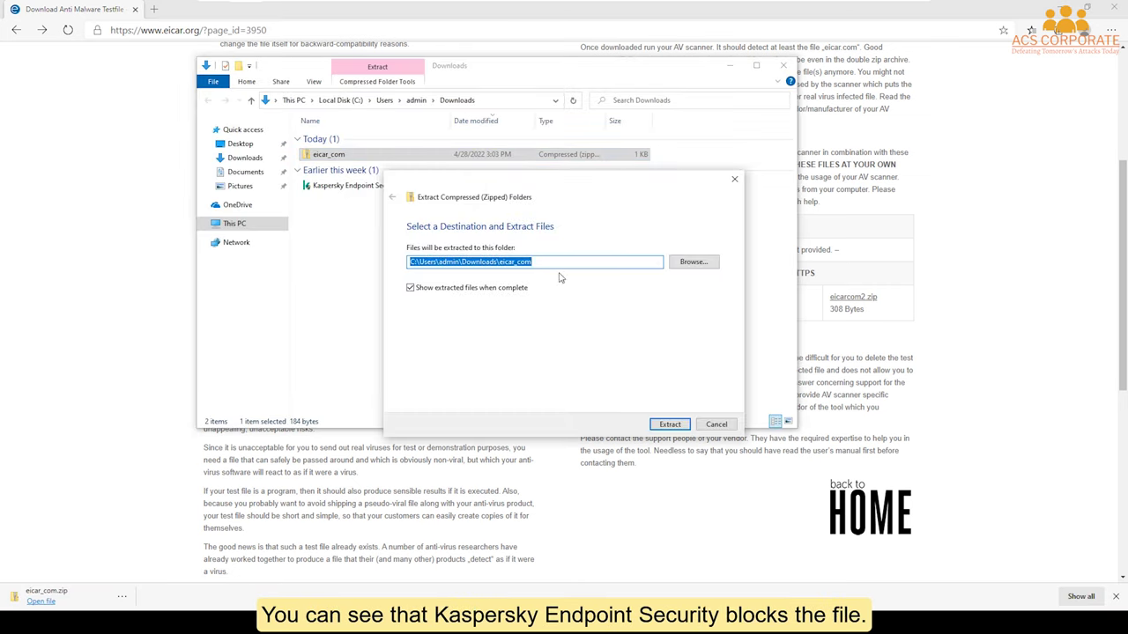
key("Return")
double_click(356, 167)
double_click(357, 155)
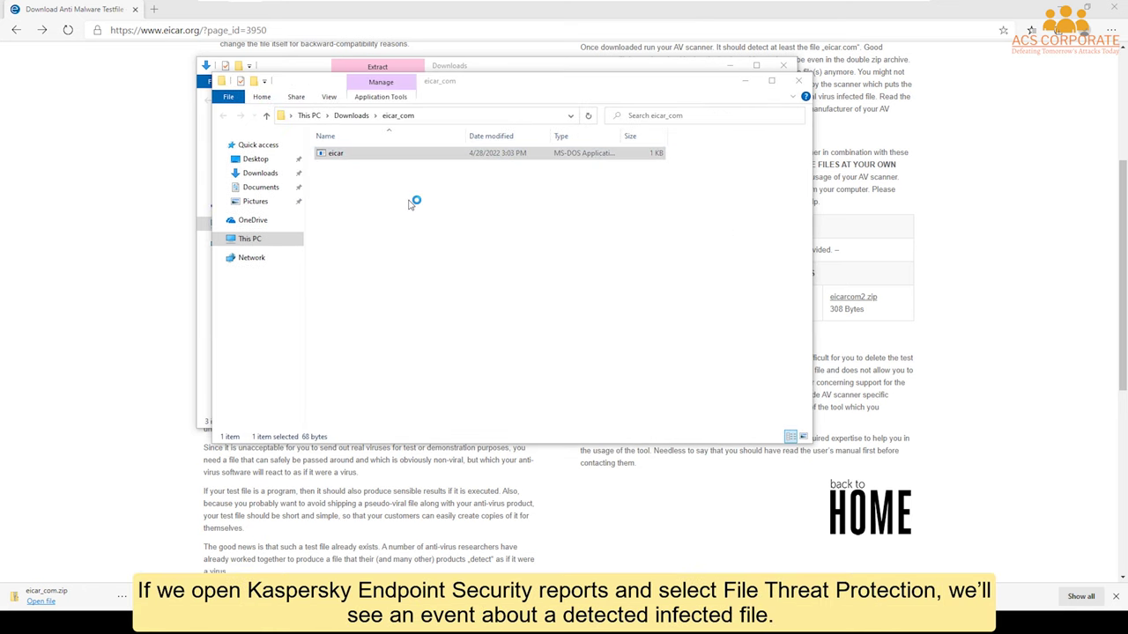
left_click(619, 308)
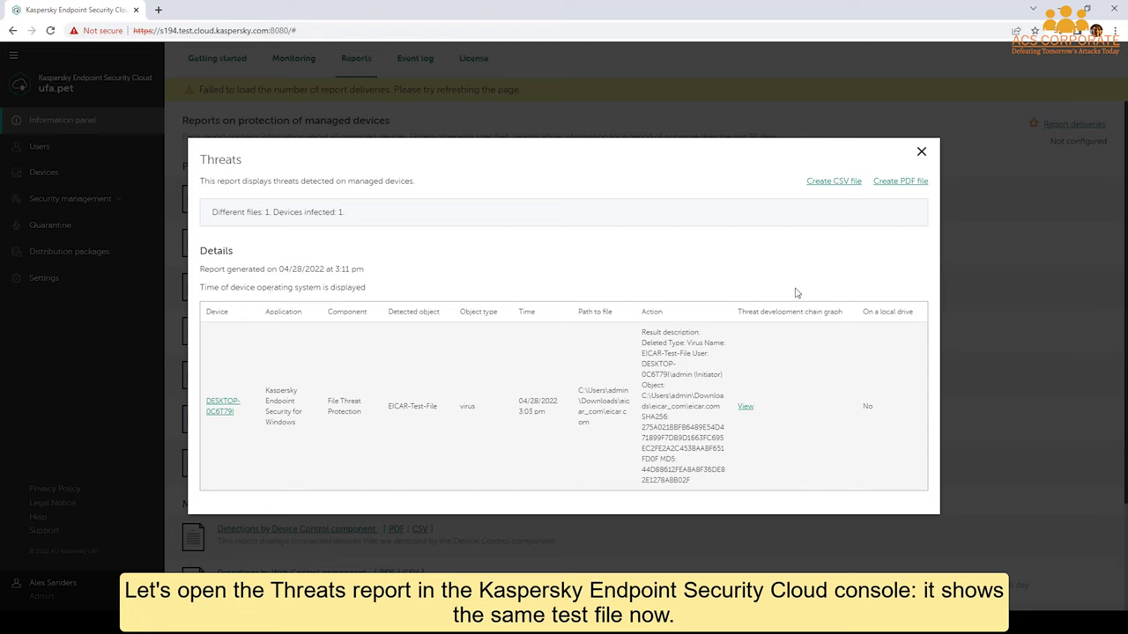
View the EICAR-Test-File threat chain graph, then read the 'Critical: Malicious object detected' email
left_click(745, 408)
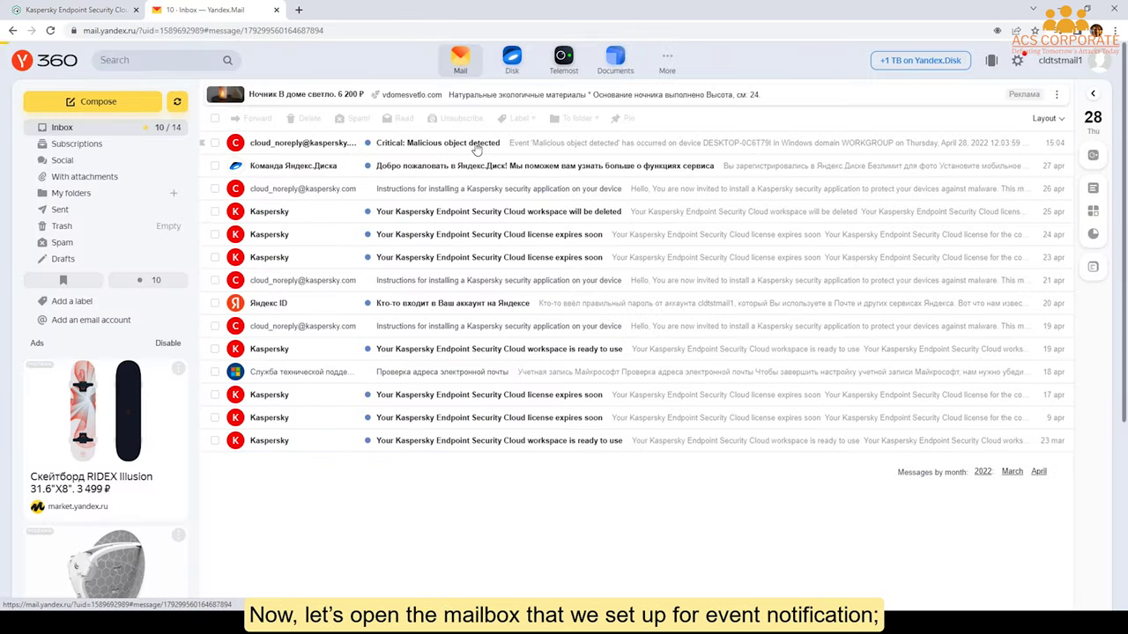
left_click(476, 144)
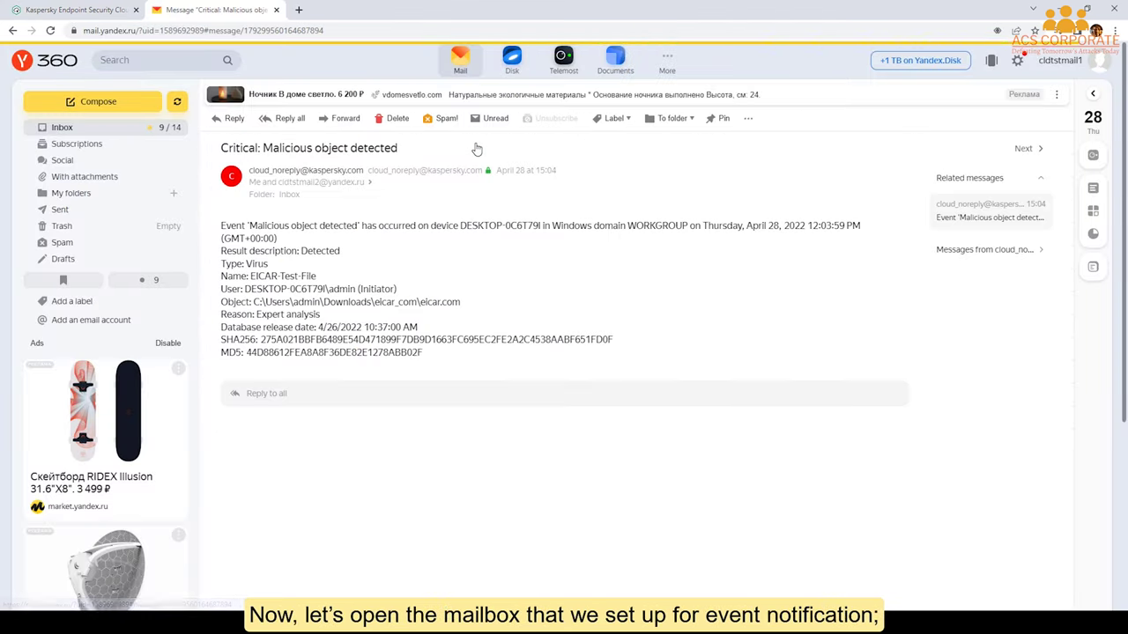
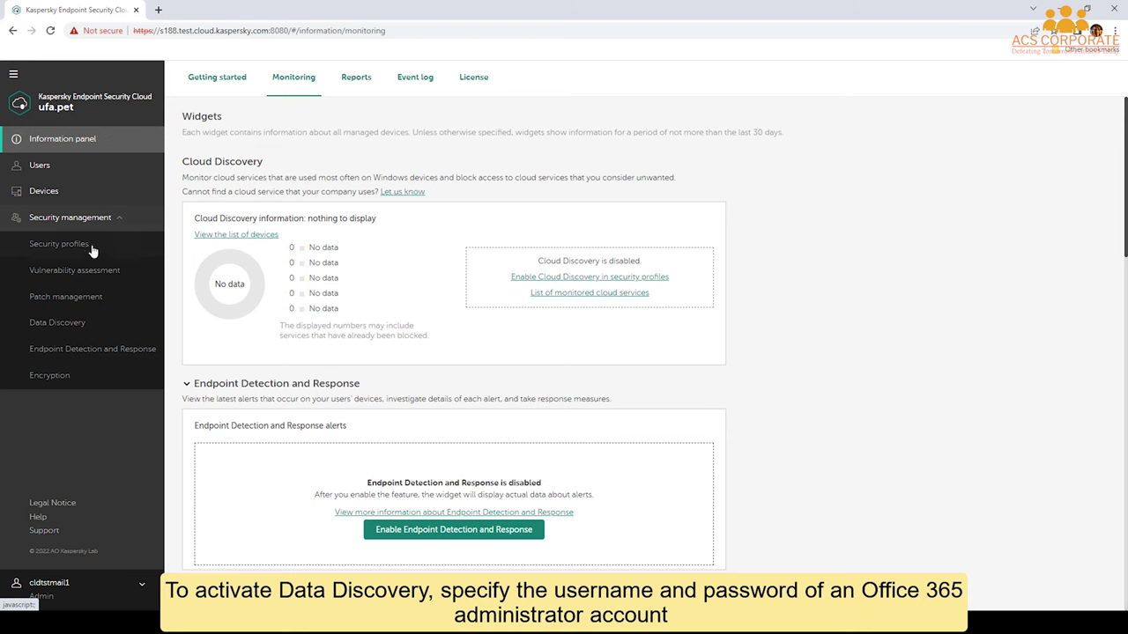
Connect the Office 365 organization from the Data Discovery page to reach Microsoft sign-in
left_click(62, 324)
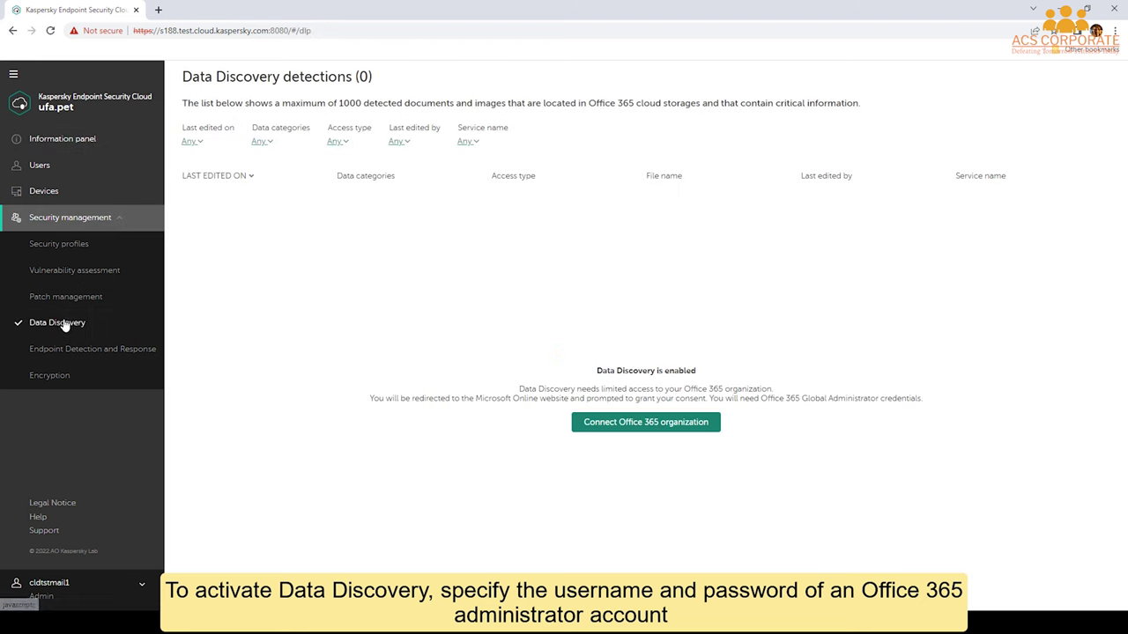
left_click(639, 425)
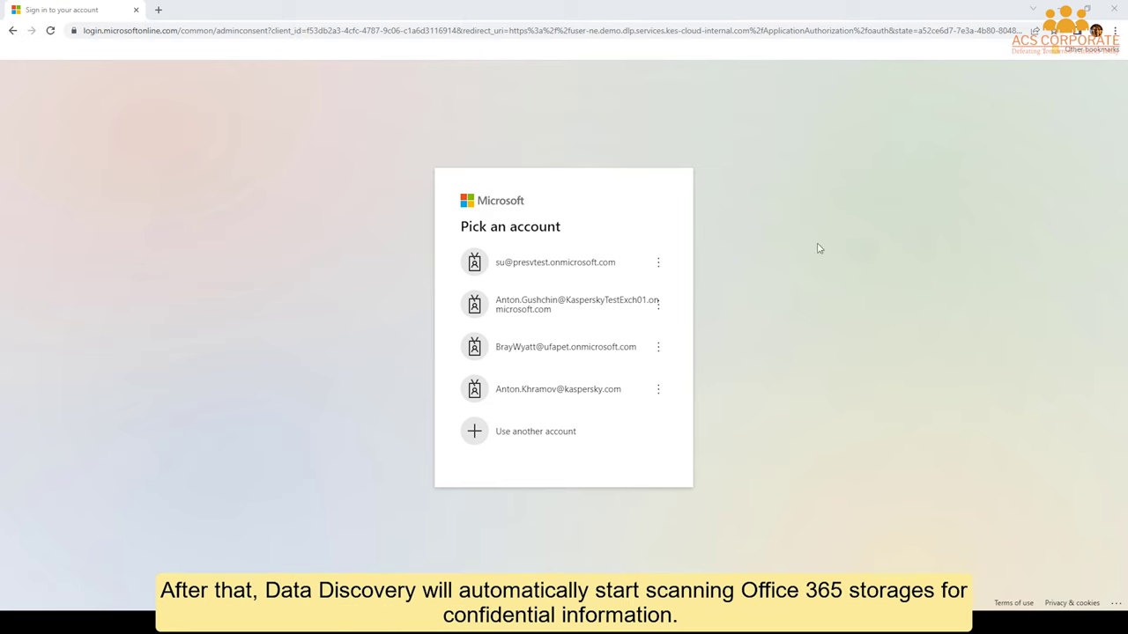
Sign in with the administrator account and accept the DLP scanner's requested permissions
left_click(577, 304)
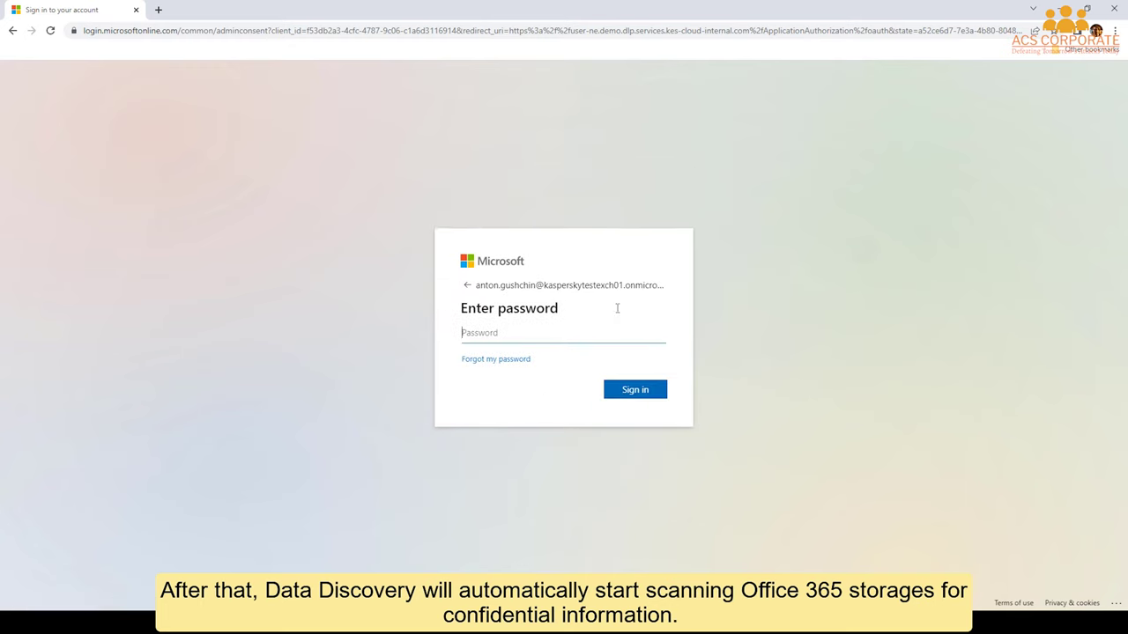
key("ctrl+v")
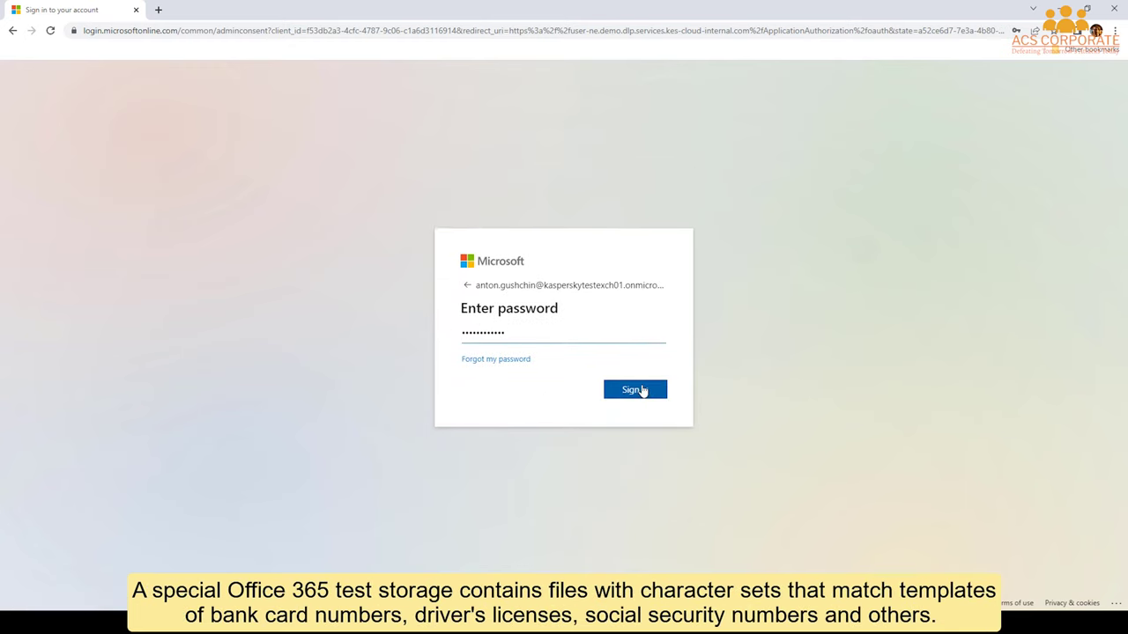
left_click(643, 393)
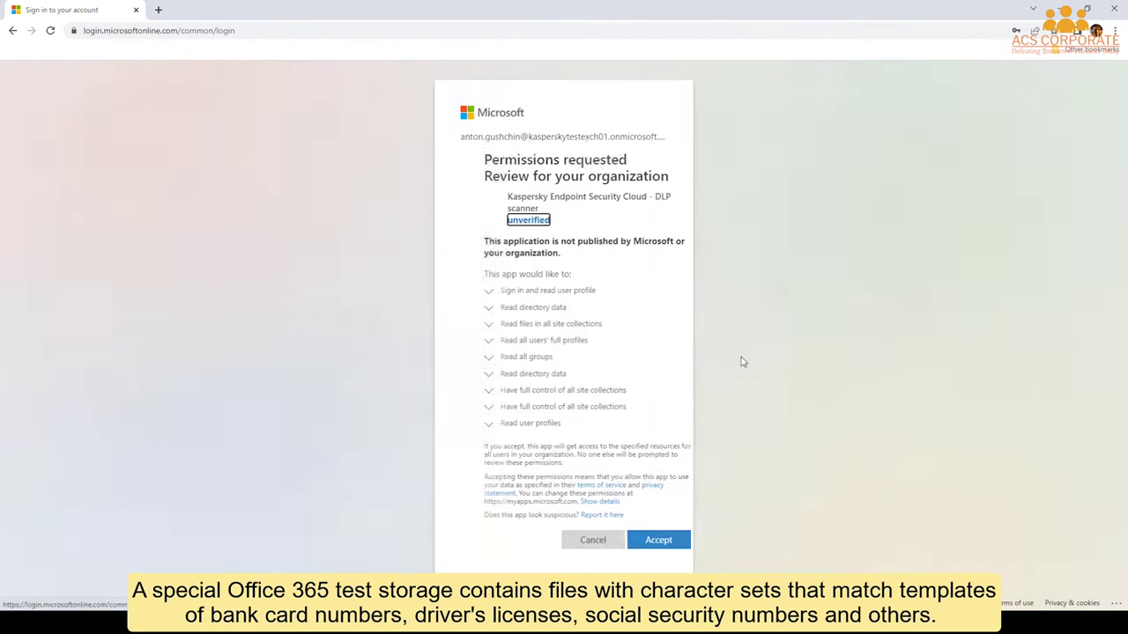
left_click(624, 542)
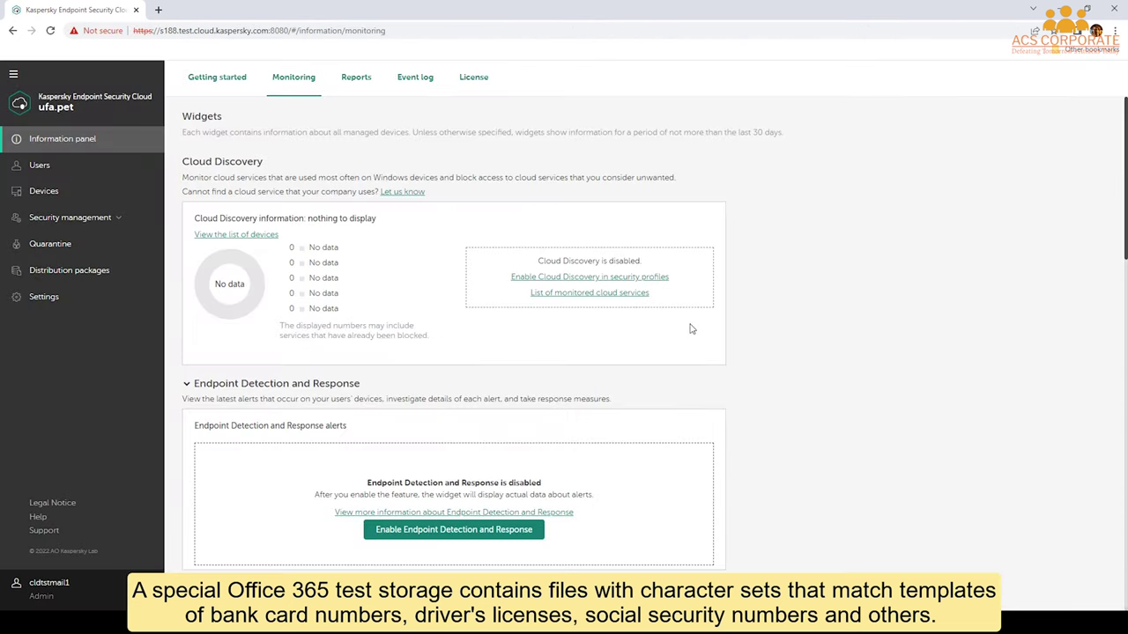
Open the ccard test file to check its card numbers, then return to Kaspersky Monitoring
scroll(690, 328, "down", 2)
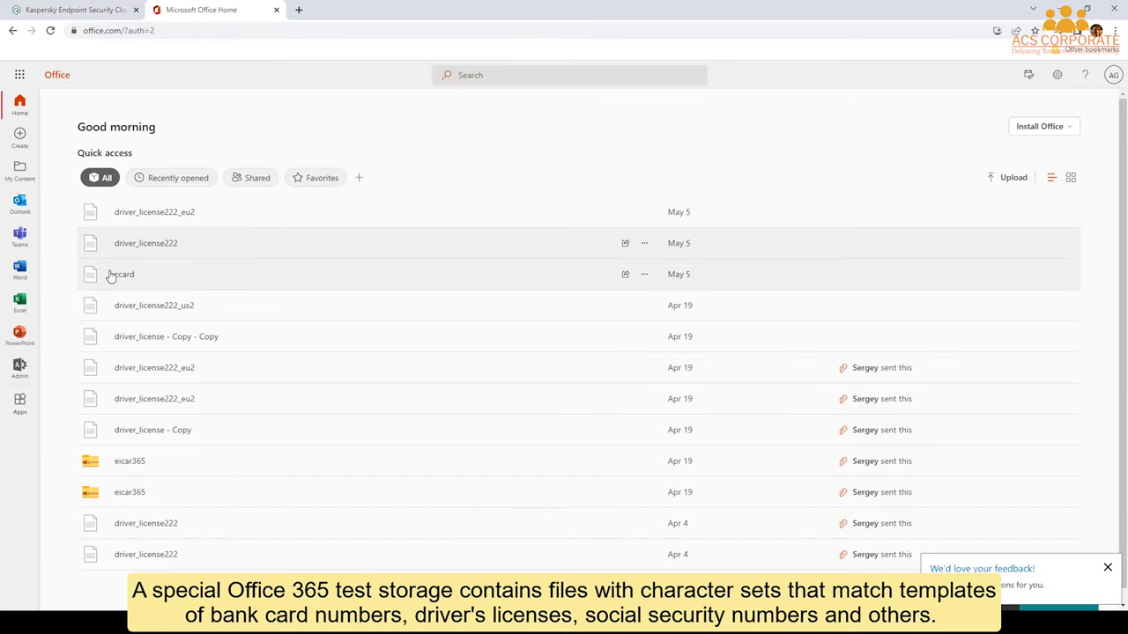
left_click(111, 275)
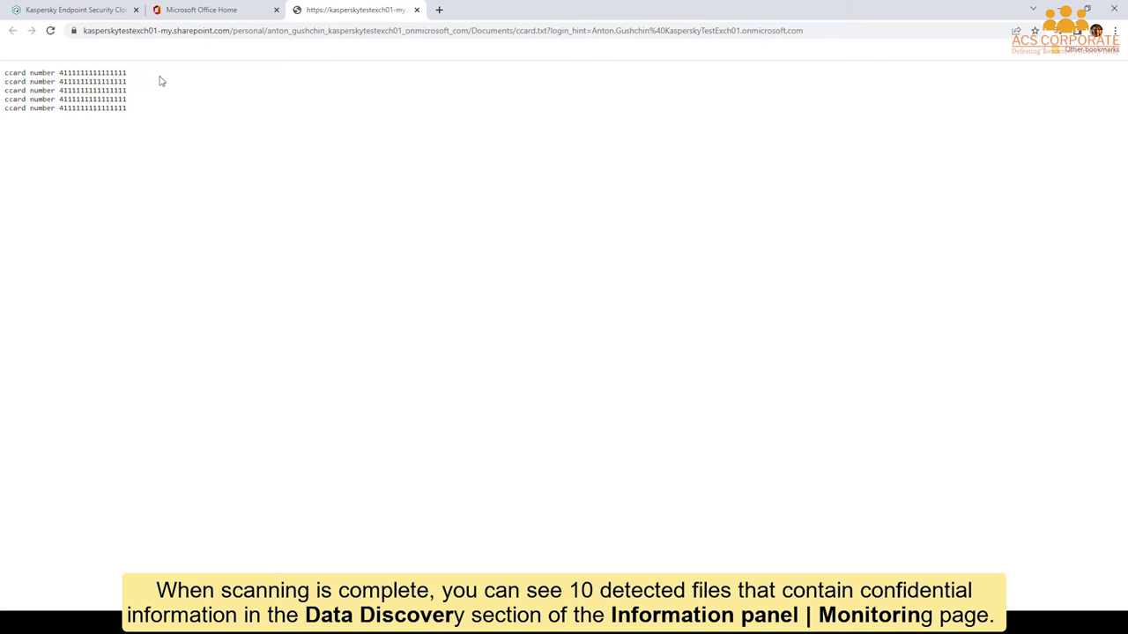
left_click(416, 9)
key("ctrl+shift+Tab")
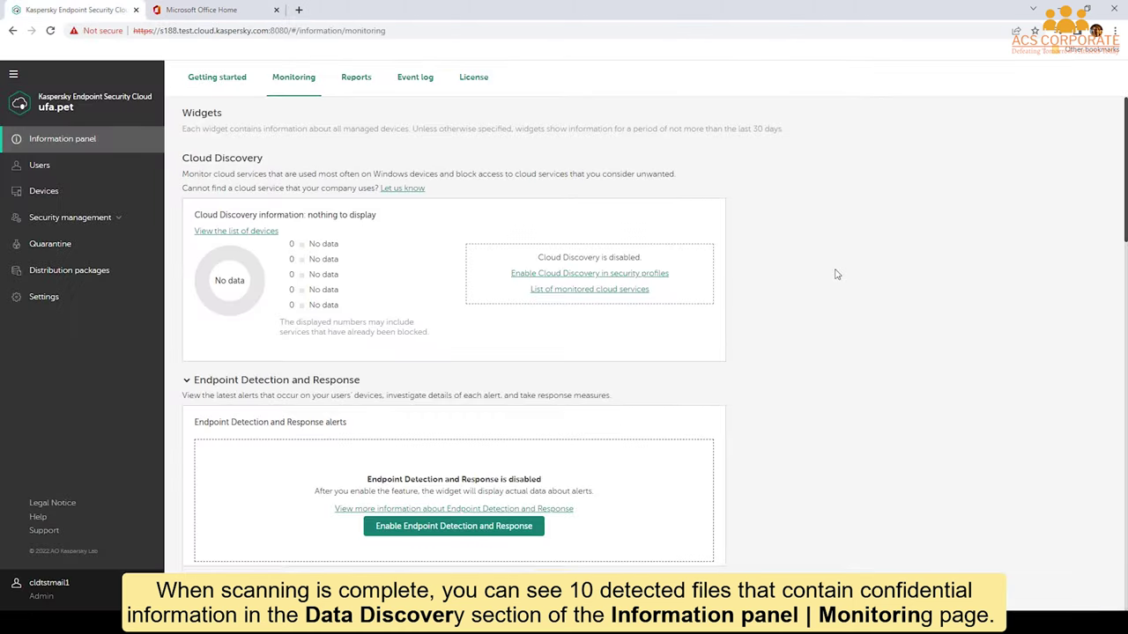
Open the full Data Discovery list of 15 detections from the Monitoring widget
scroll(836, 274, "down", 6)
scroll(836, 274, "up", 1)
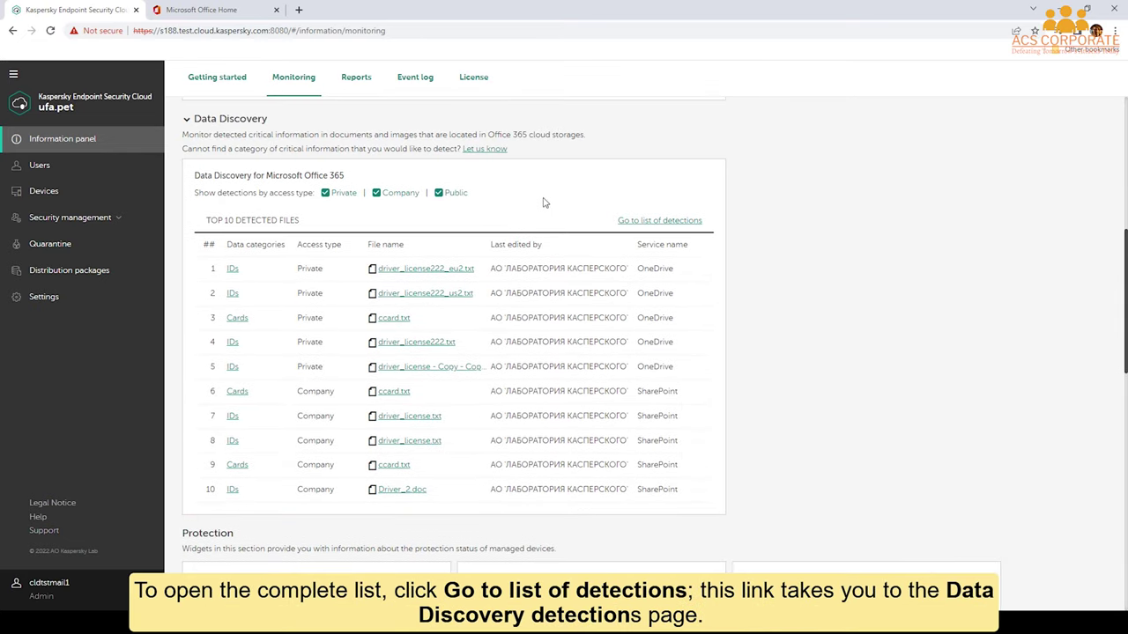
left_click(643, 221)
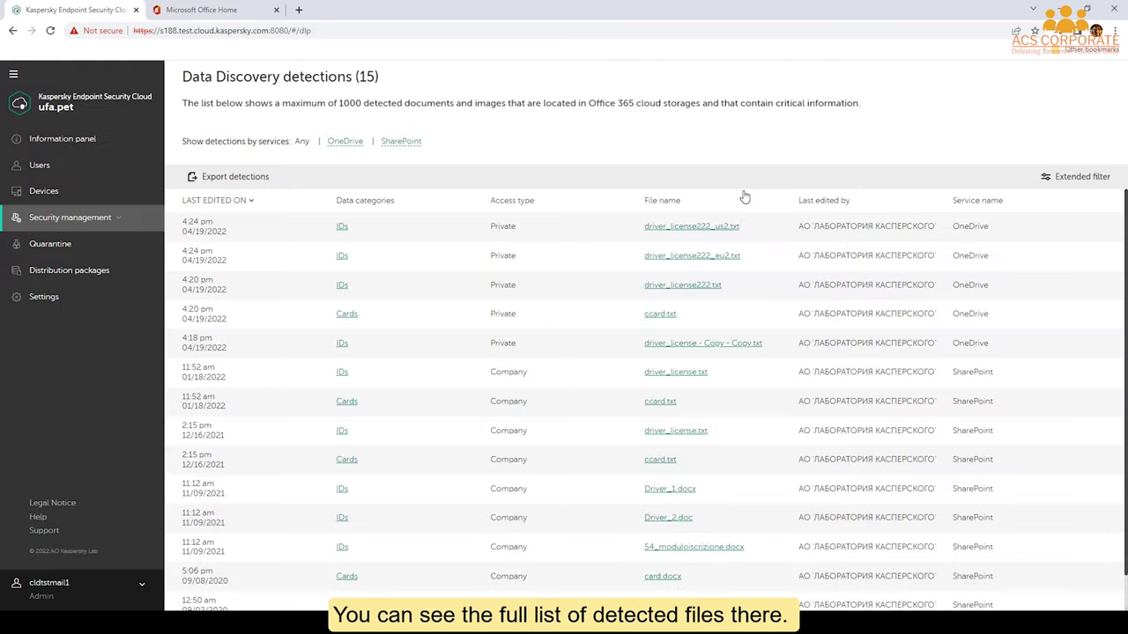
Review details for driver_license222_eu2.txt, ccard.txt and 54_moduloiscrizione.docx
scroll(764, 198, "down", 1)
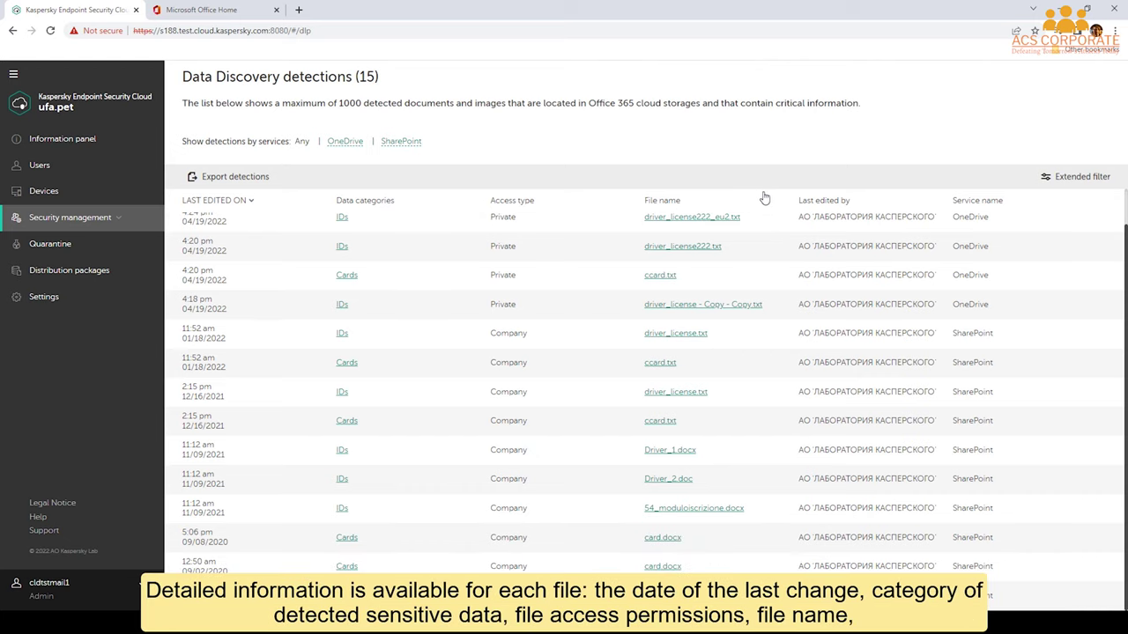
left_click(715, 222)
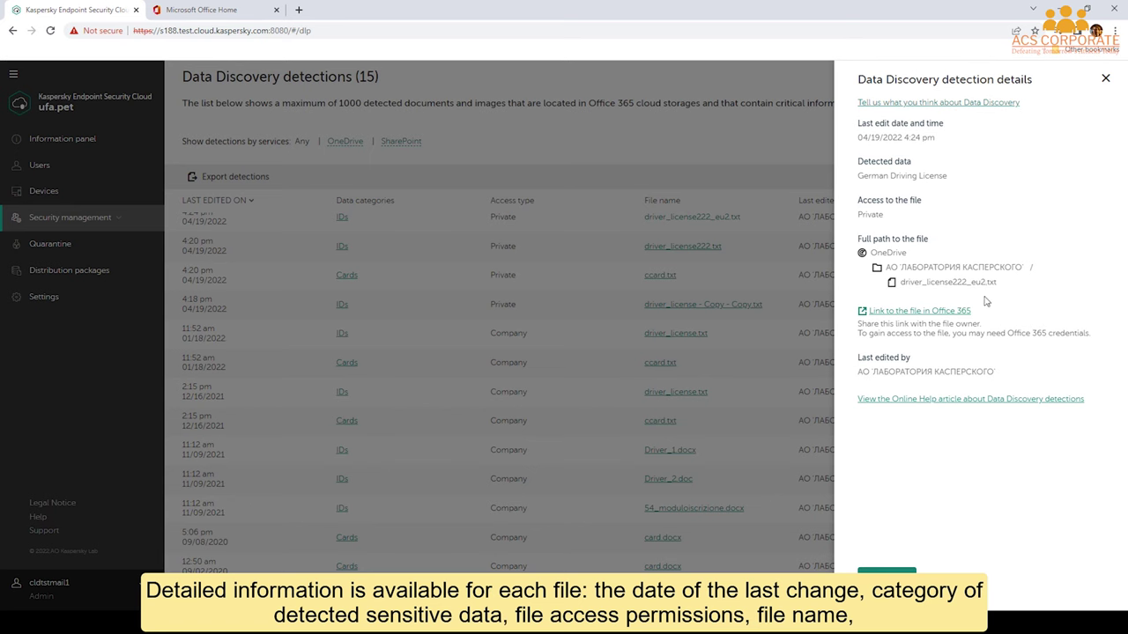
left_click(764, 279)
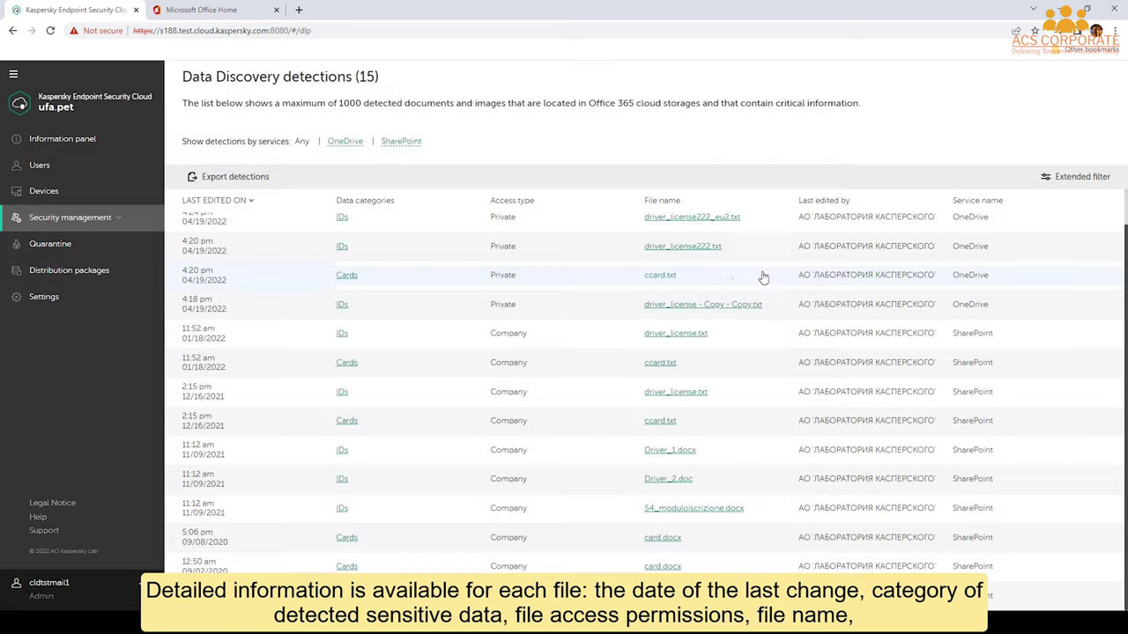
left_click(661, 279)
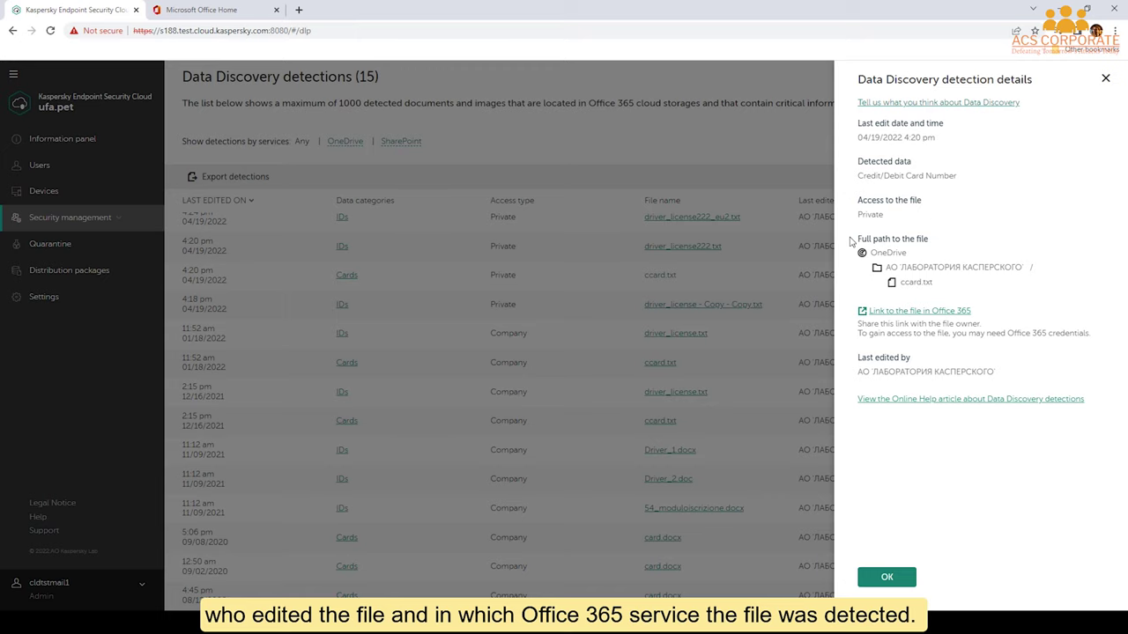
left_click(796, 321)
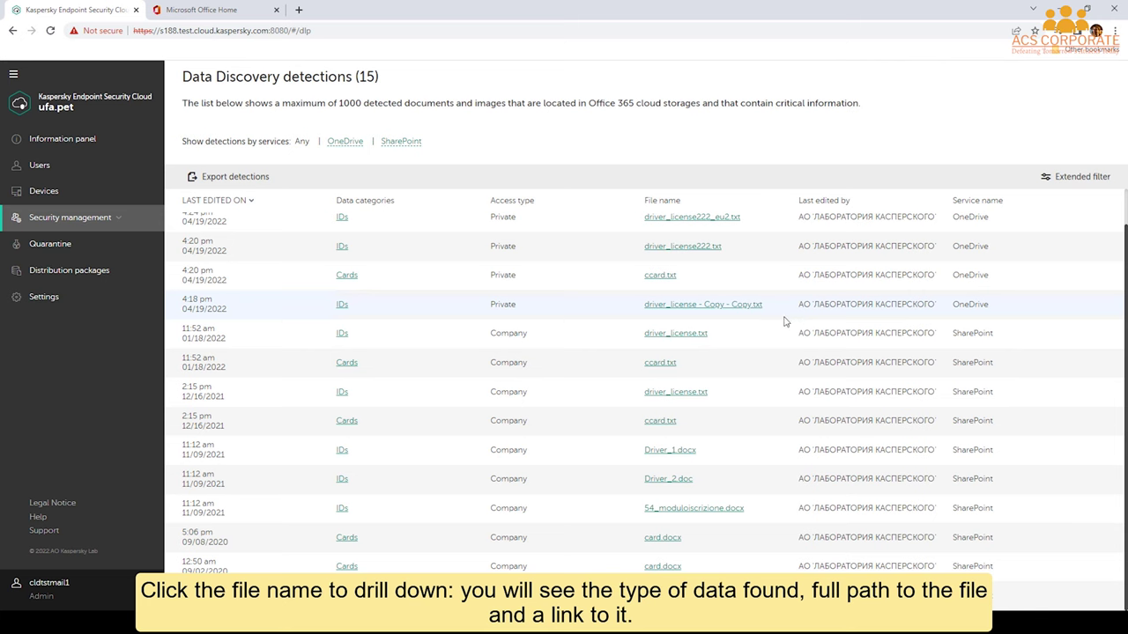
left_click(695, 508)
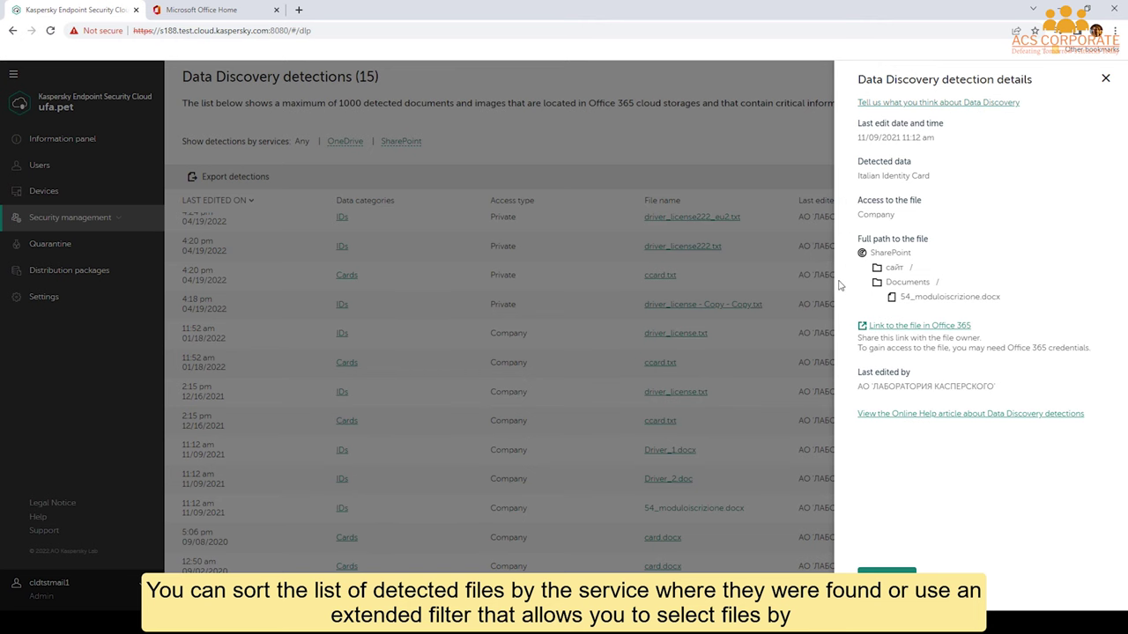
left_click(800, 443)
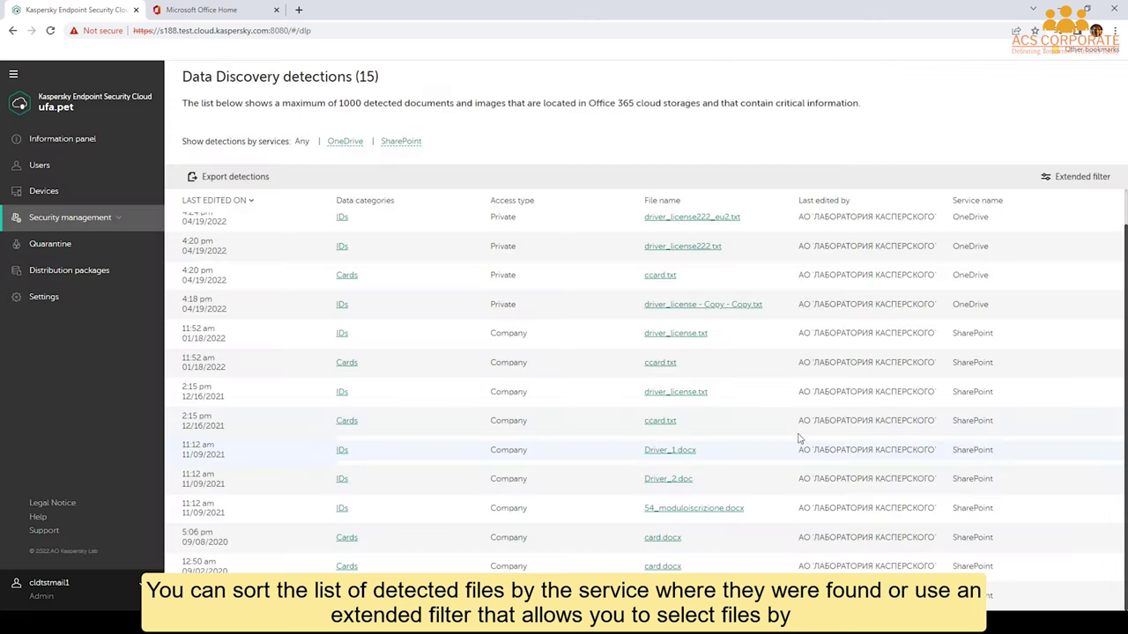
scroll(767, 379, "up", 1)
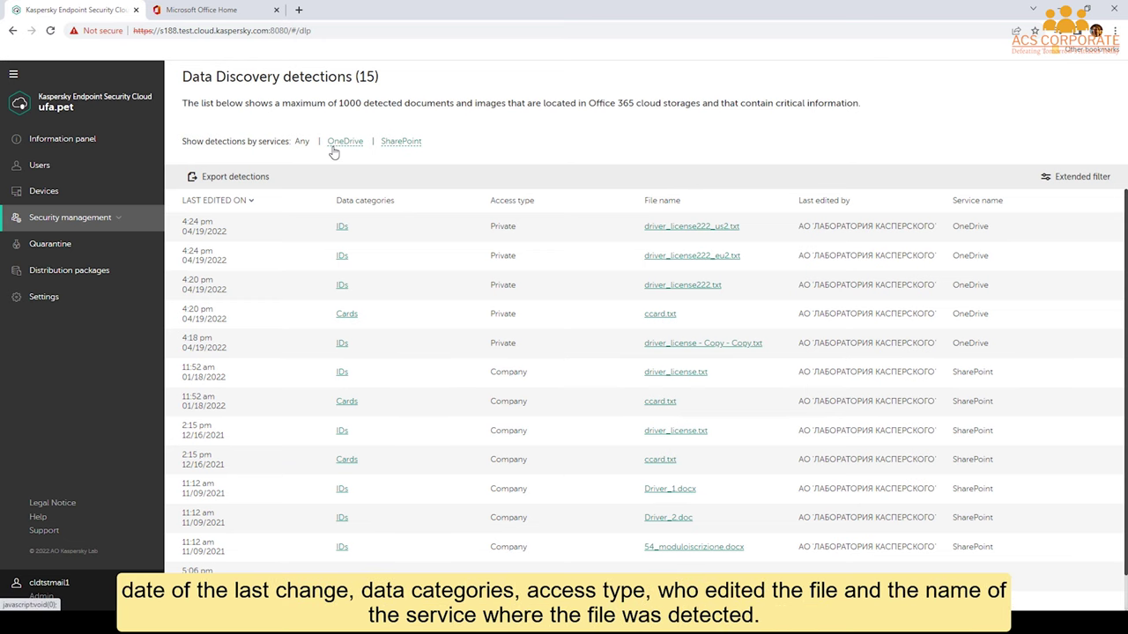
Try the SharePoint and OneDrive service filters, then show all services again
left_click(405, 142)
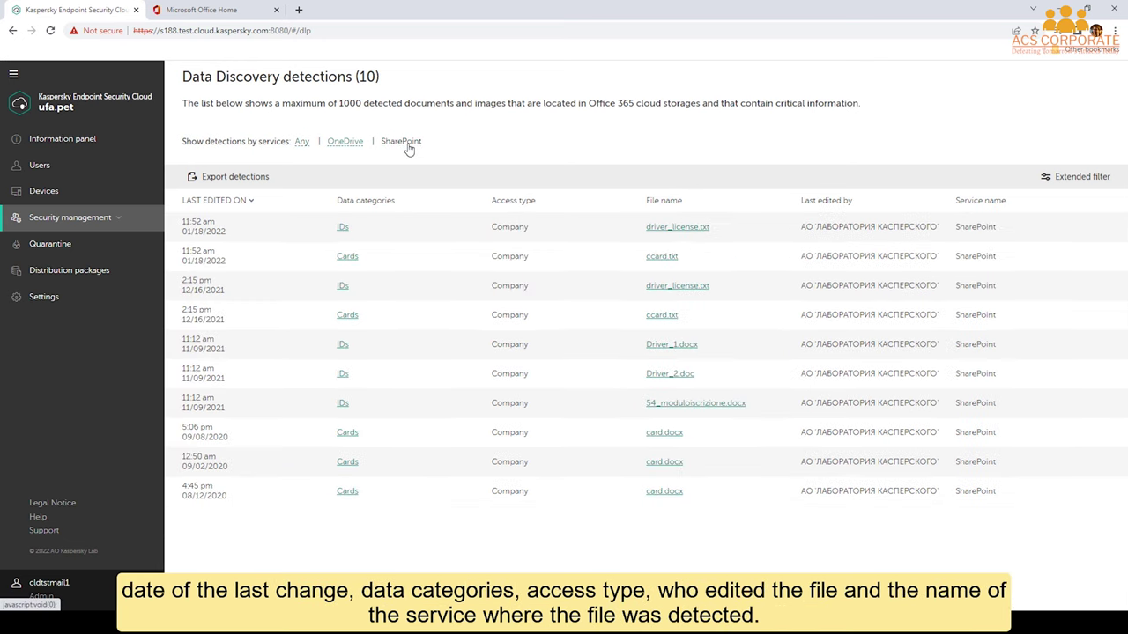
left_click(340, 146)
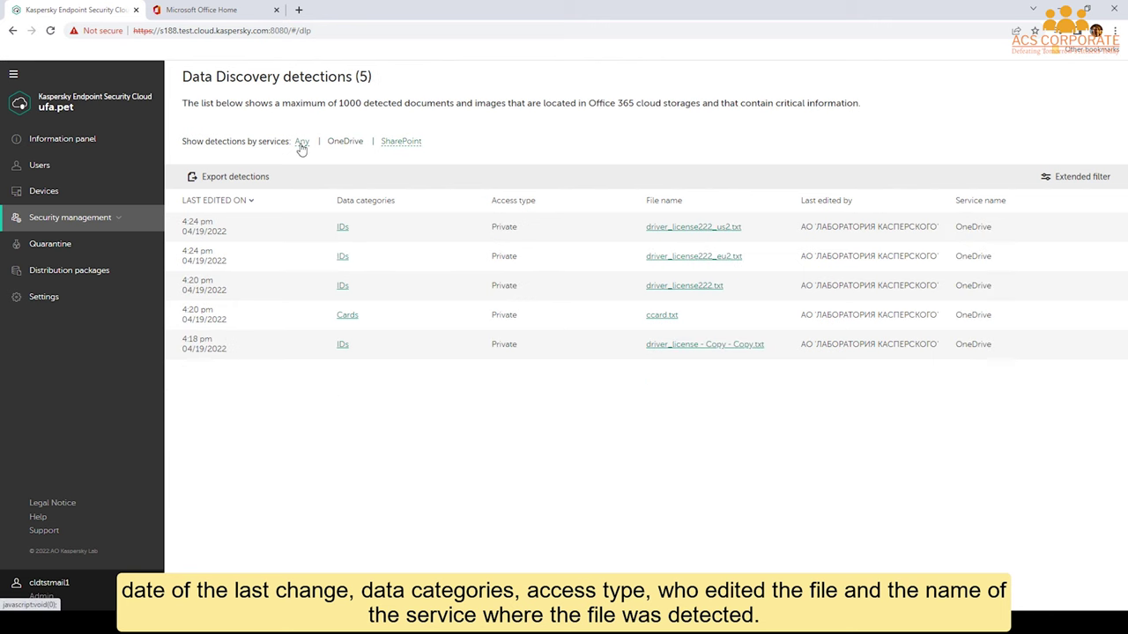
left_click(301, 148)
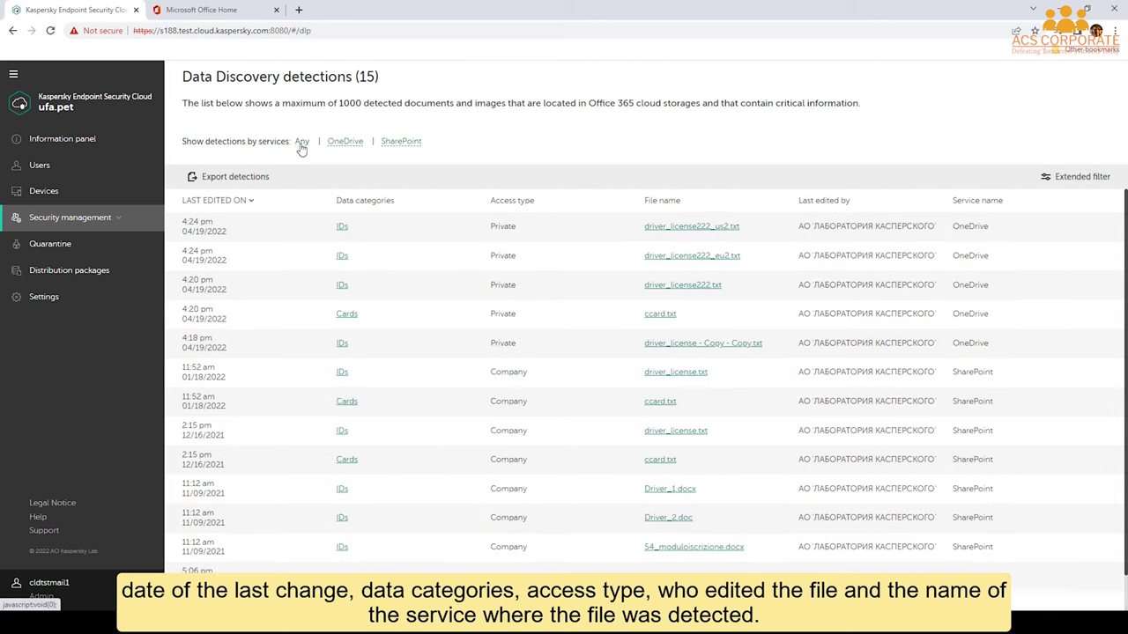
Filter detections to Company-access SharePoint files, leaving 10, and review ccard.txt details
left_click(1056, 178)
left_click(649, 257)
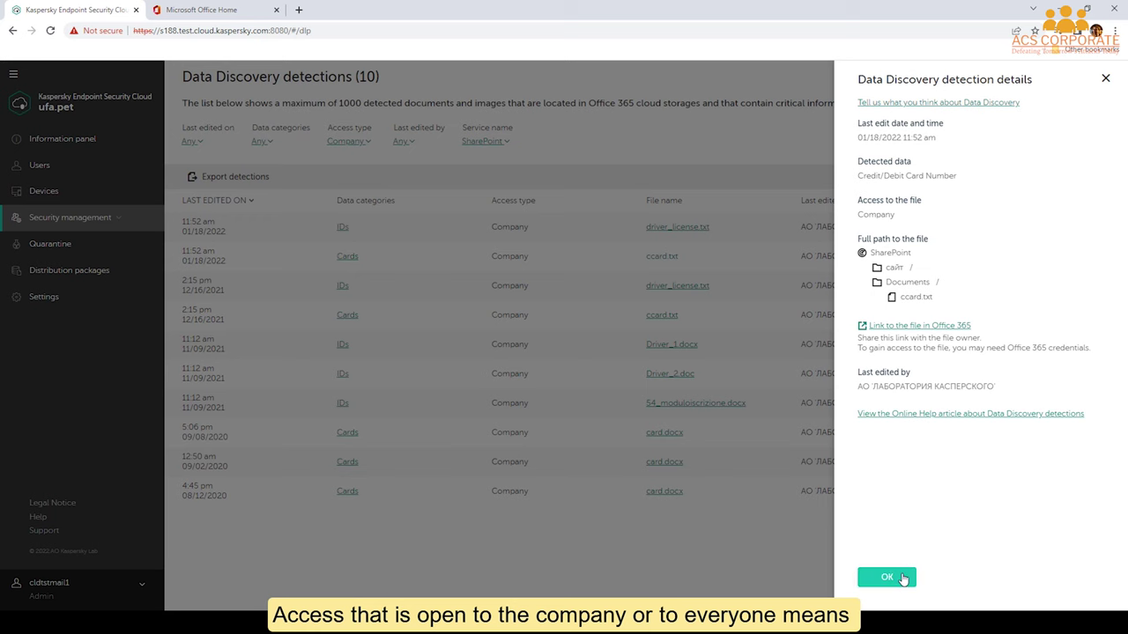
left_click(887, 577)
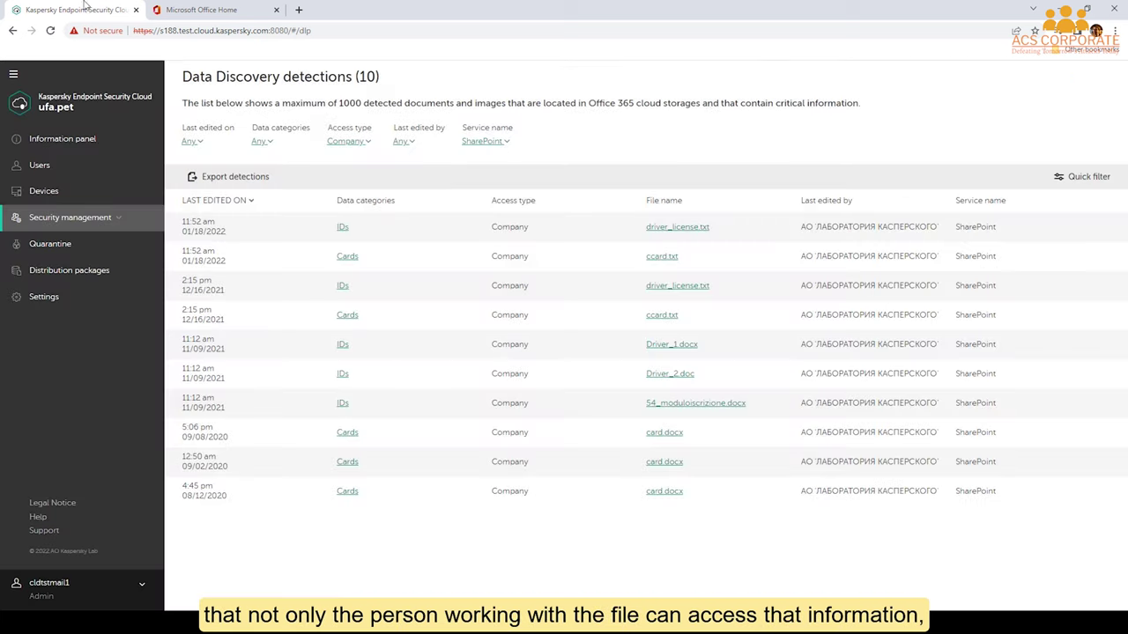
left_click(176, 8)
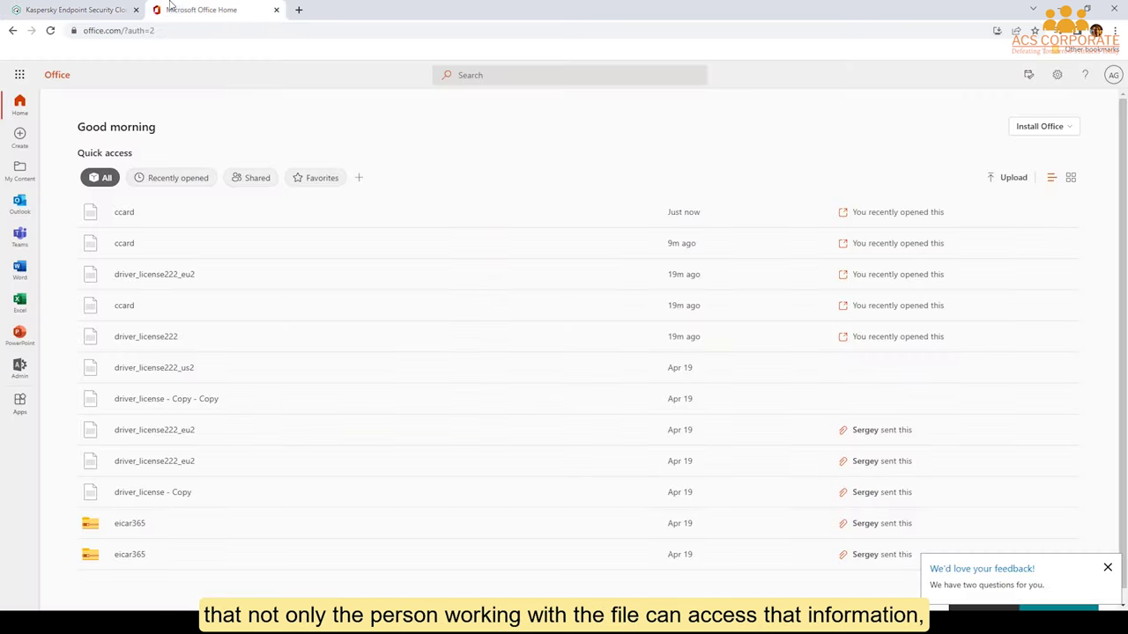
Open SharePoint from the Microsoft 365 All apps list
left_click(21, 78)
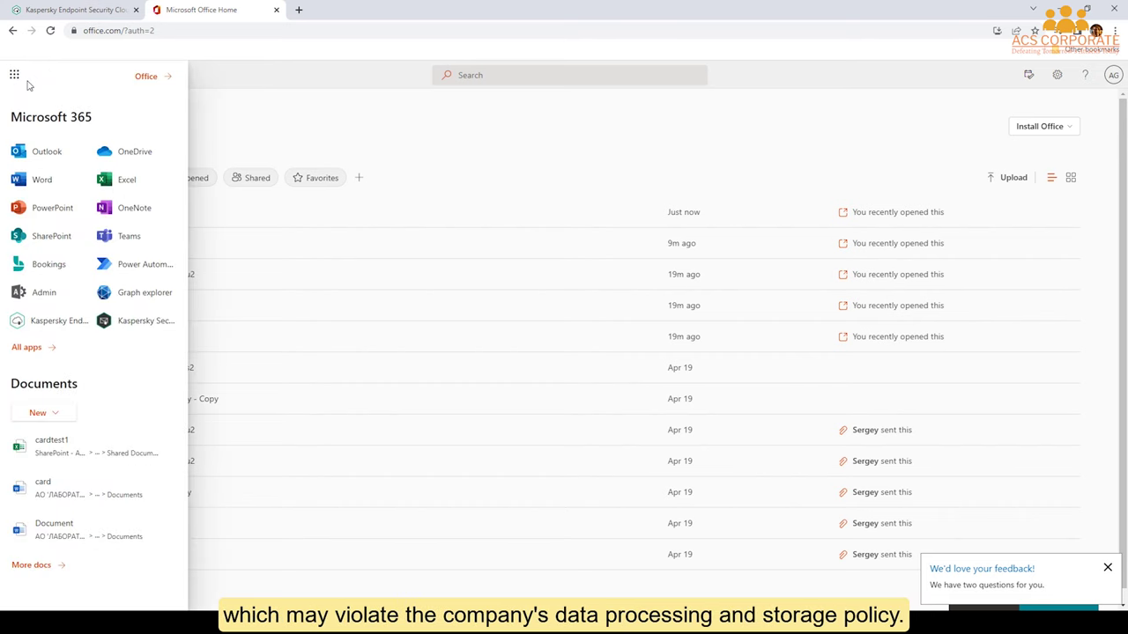
left_click(27, 348)
scroll(58, 267, "down", 4)
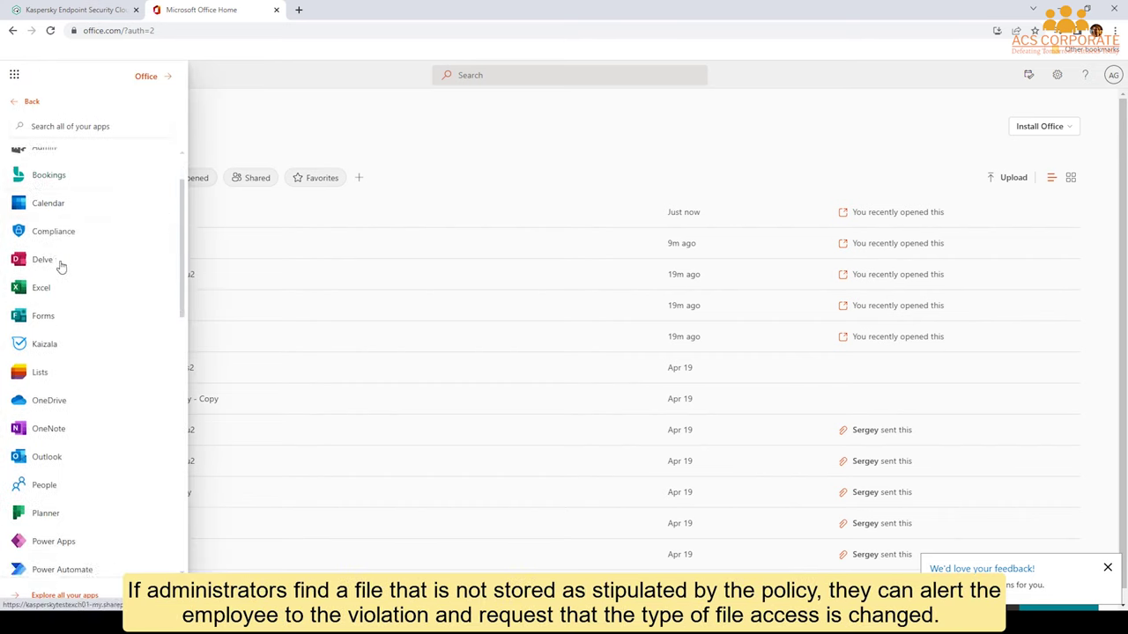
left_click(57, 397)
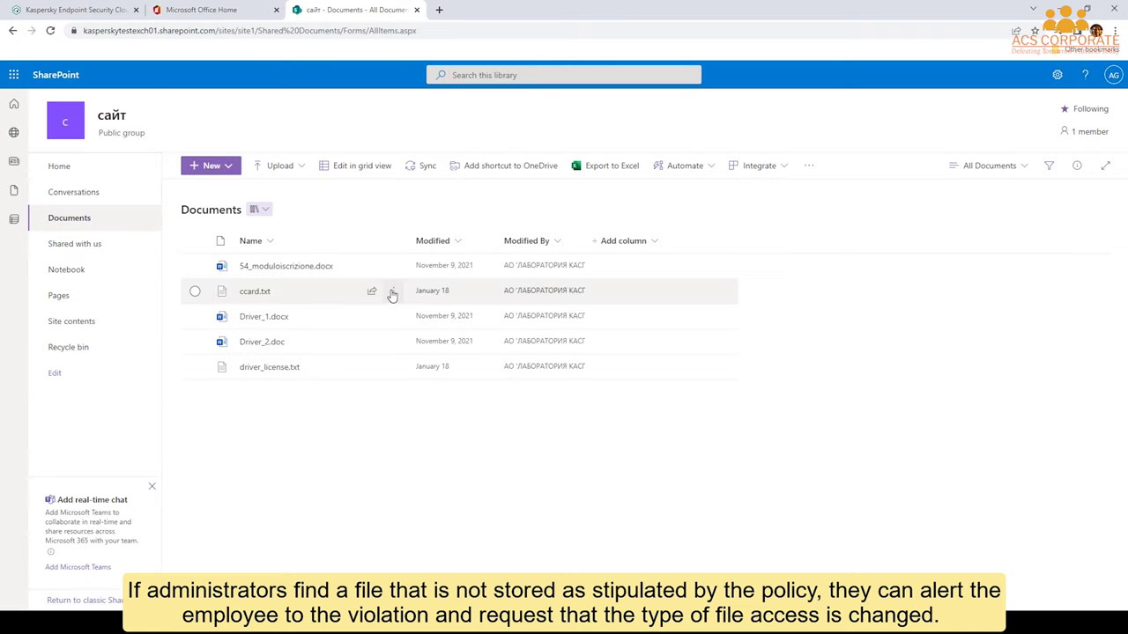
Stop all sharing of ccard.txt in the сайт Documents library and return to Kaspersky
left_click(393, 294)
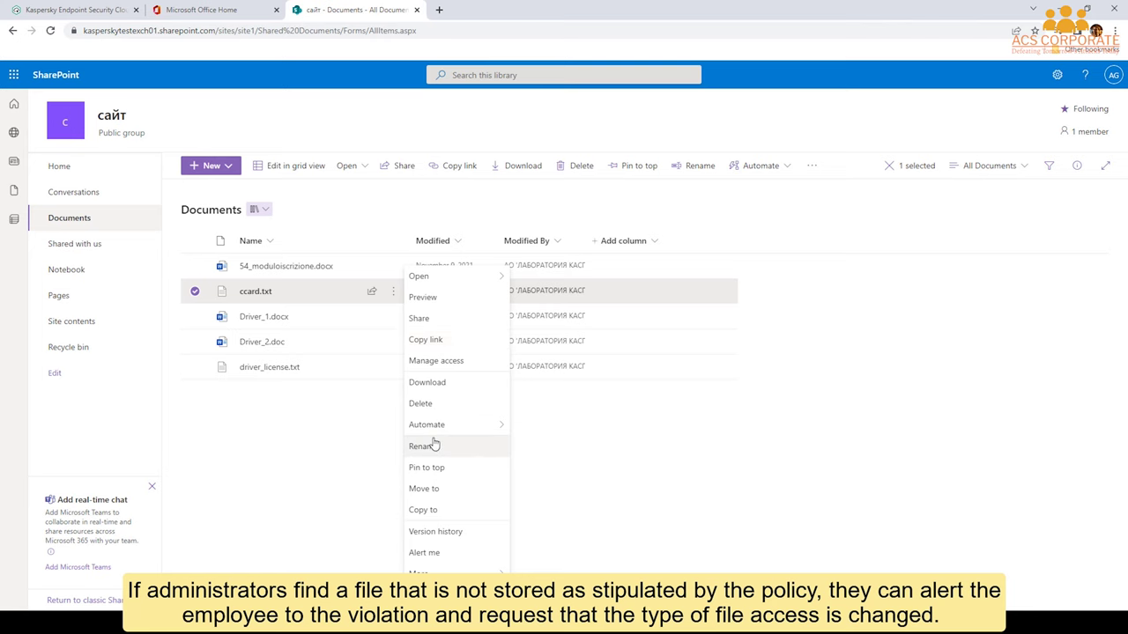
left_click(445, 362)
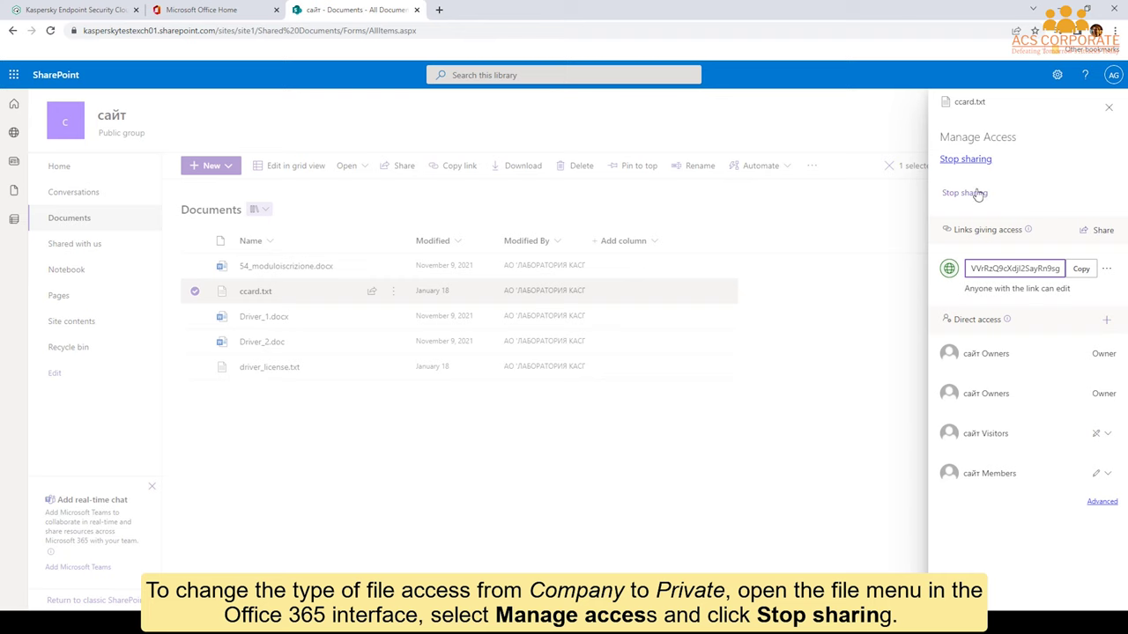
left_click(971, 161)
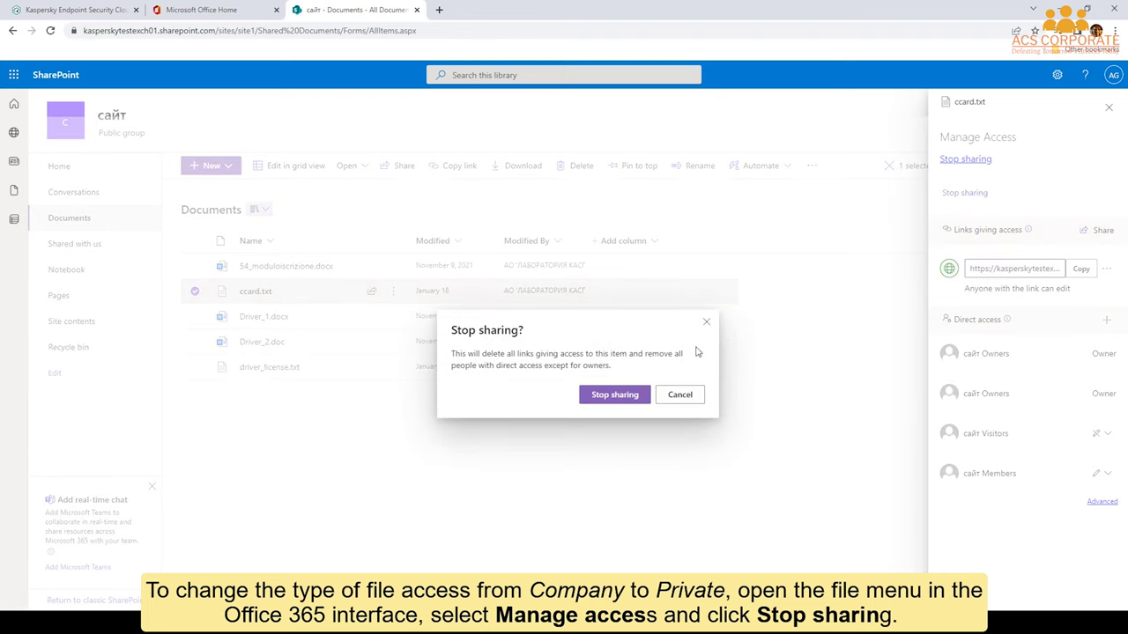
left_click(616, 401)
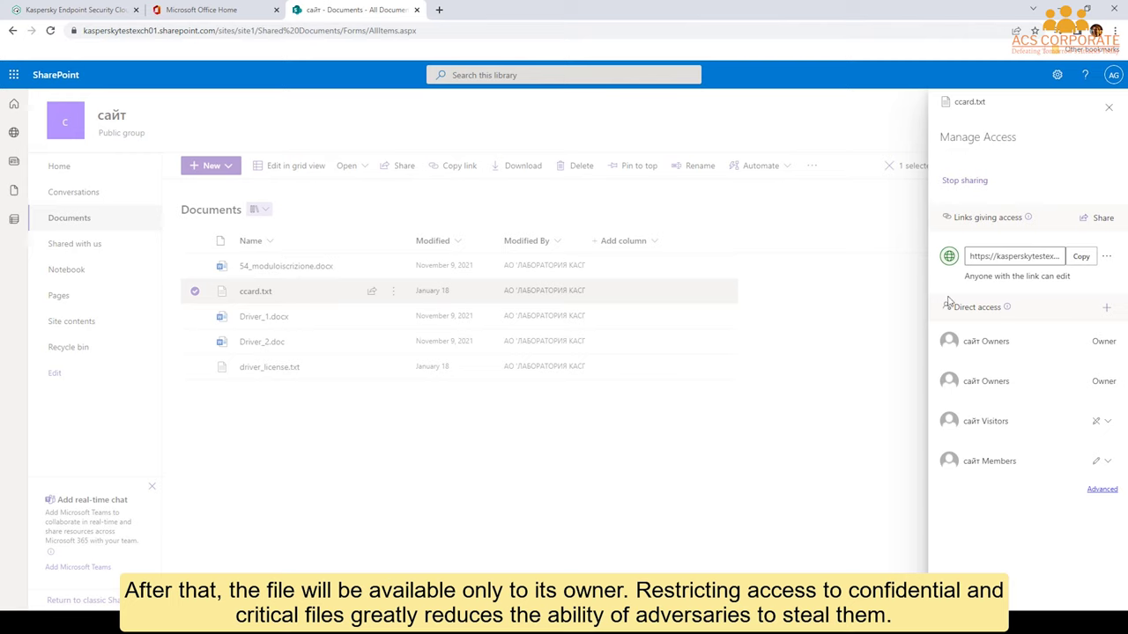
left_click(1108, 110)
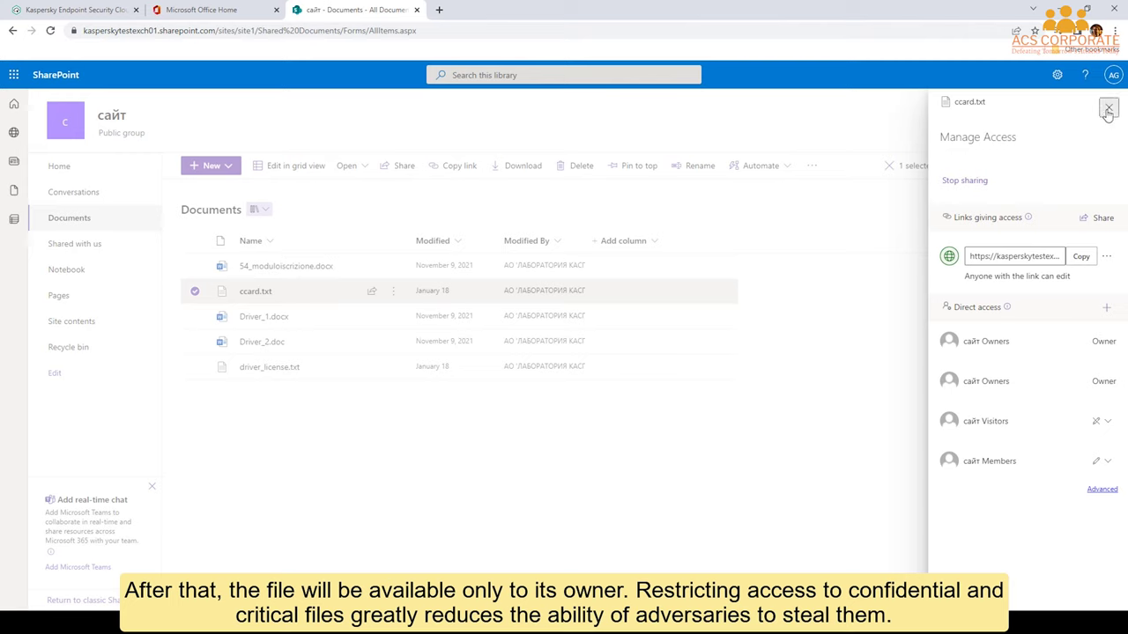
left_click(196, 11)
left_click(75, 10)
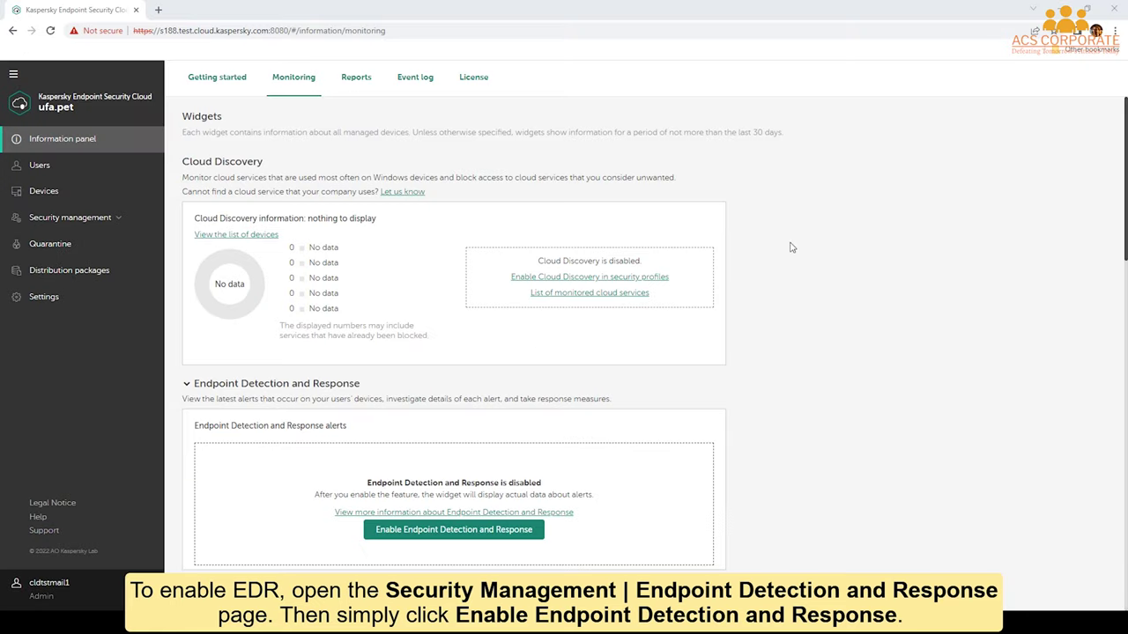
Enable Endpoint Detection and Response from Security management's EDR page
left_click(113, 218)
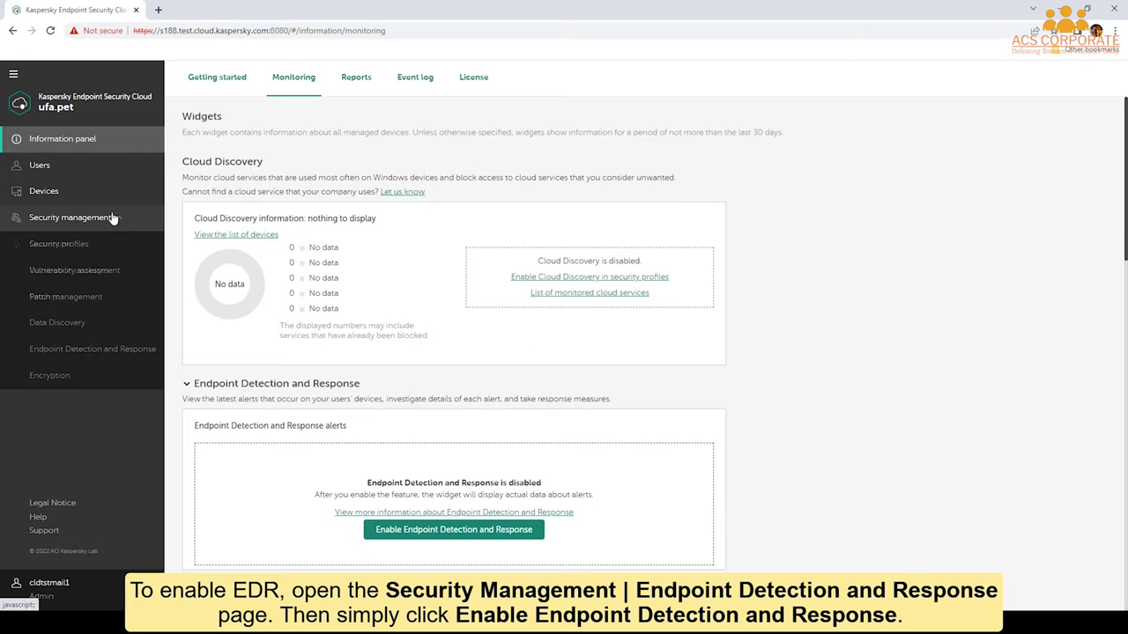
left_click(86, 351)
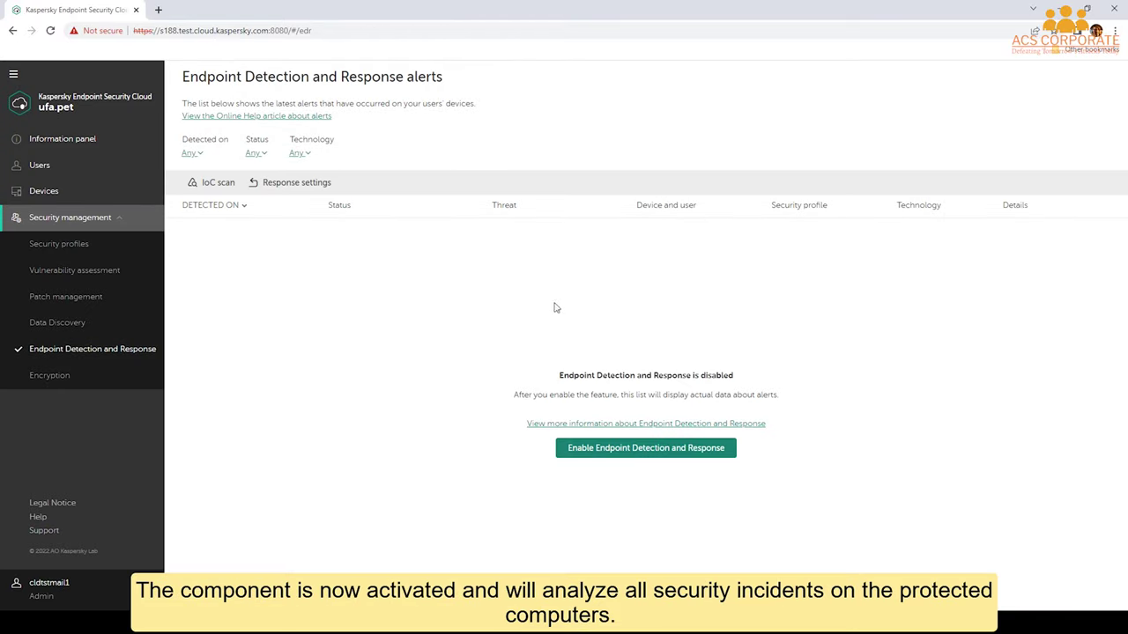
left_click(587, 447)
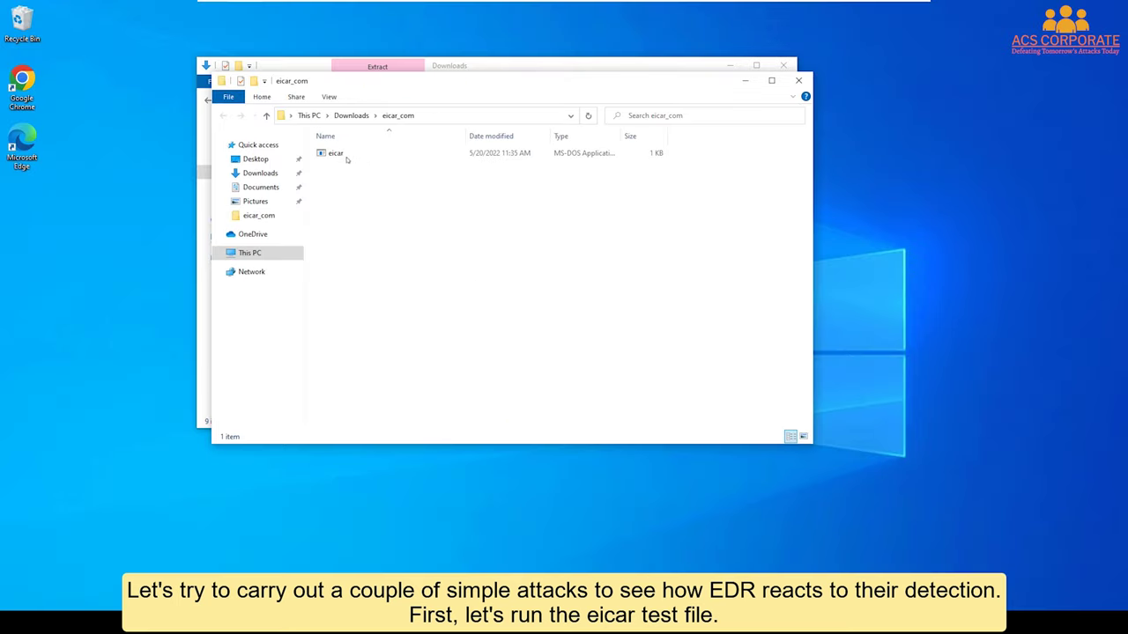
Try to run the eicar file in Downloads\eicar_com, which gets blocked
left_click(335, 155)
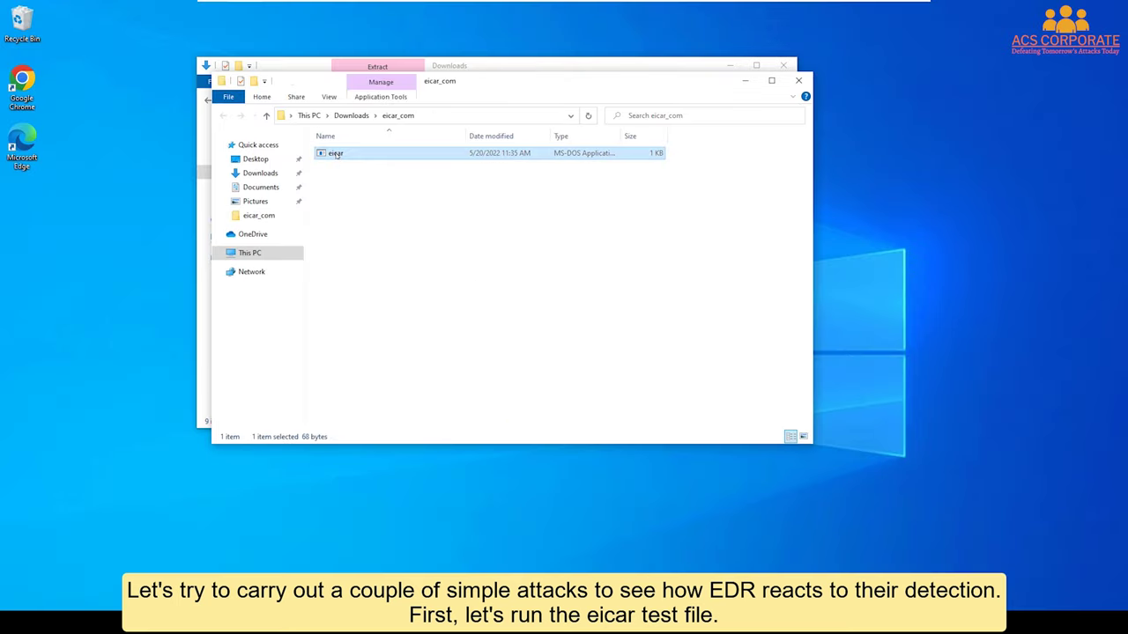
double_click(336, 155)
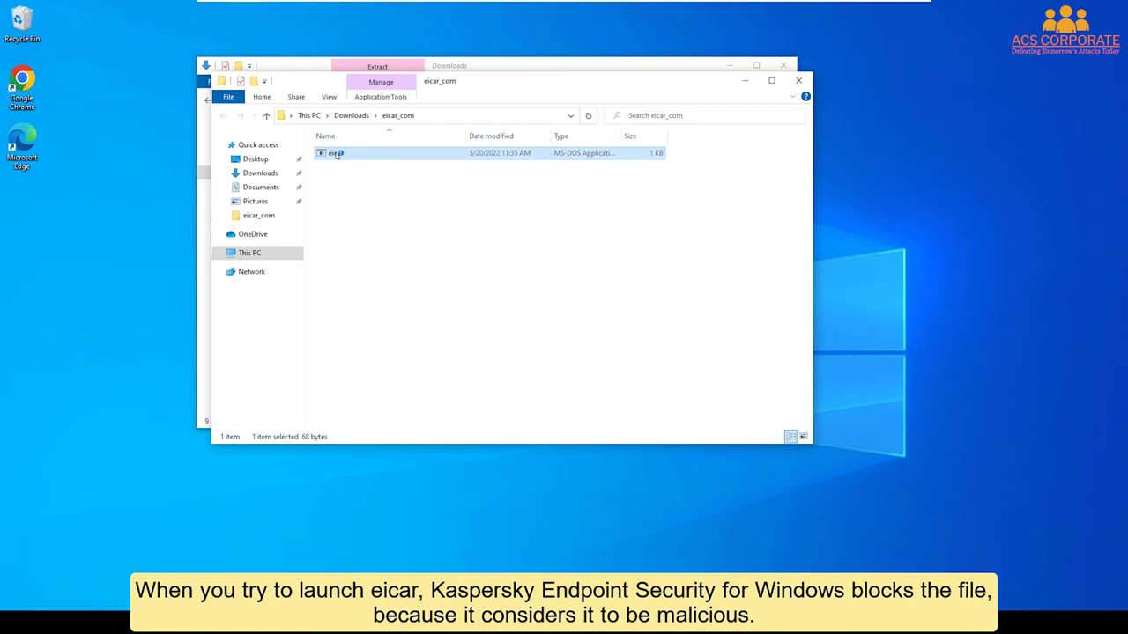
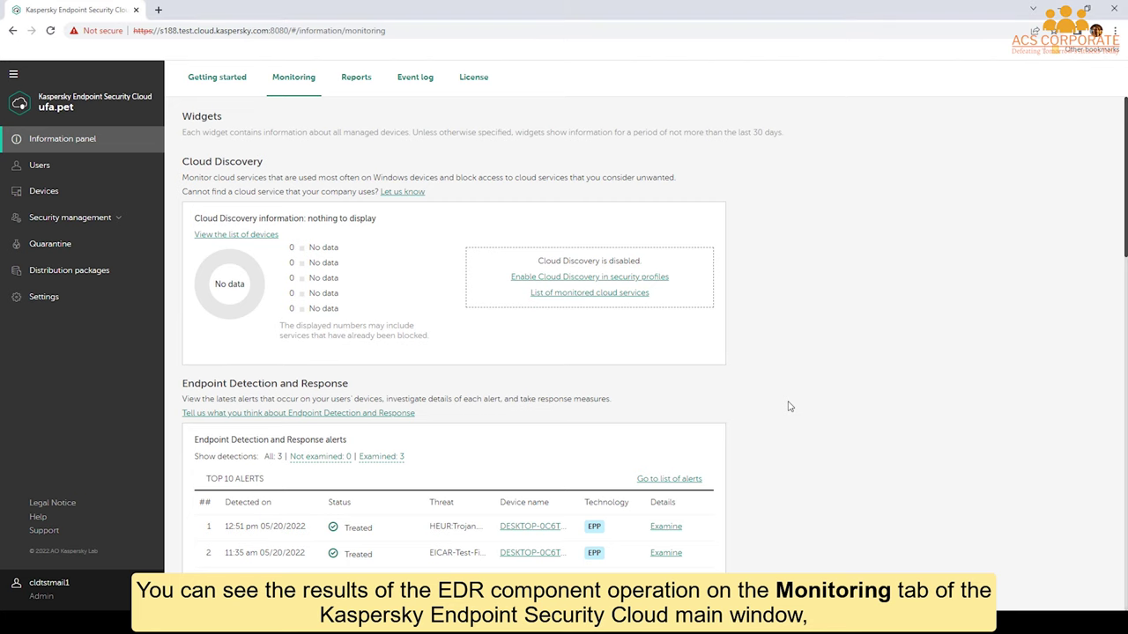
From the Monitoring tab's Endpoint Detection and Response section, open the list of all three alerts
scroll(789, 406, "down", 2)
scroll(789, 407, "down", 1)
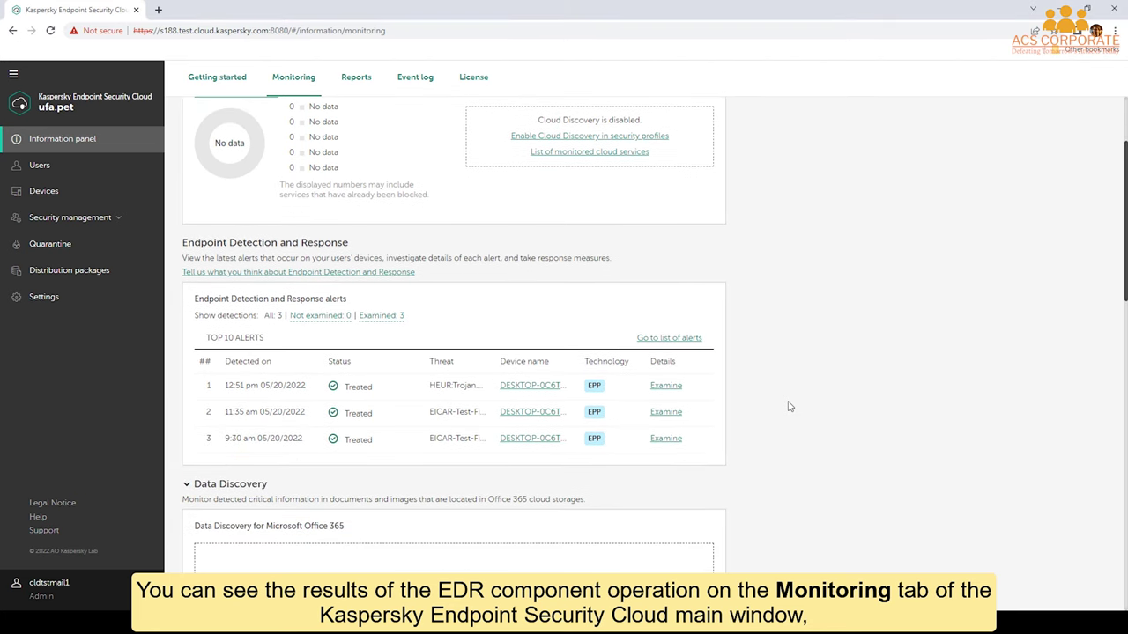
left_click(684, 340)
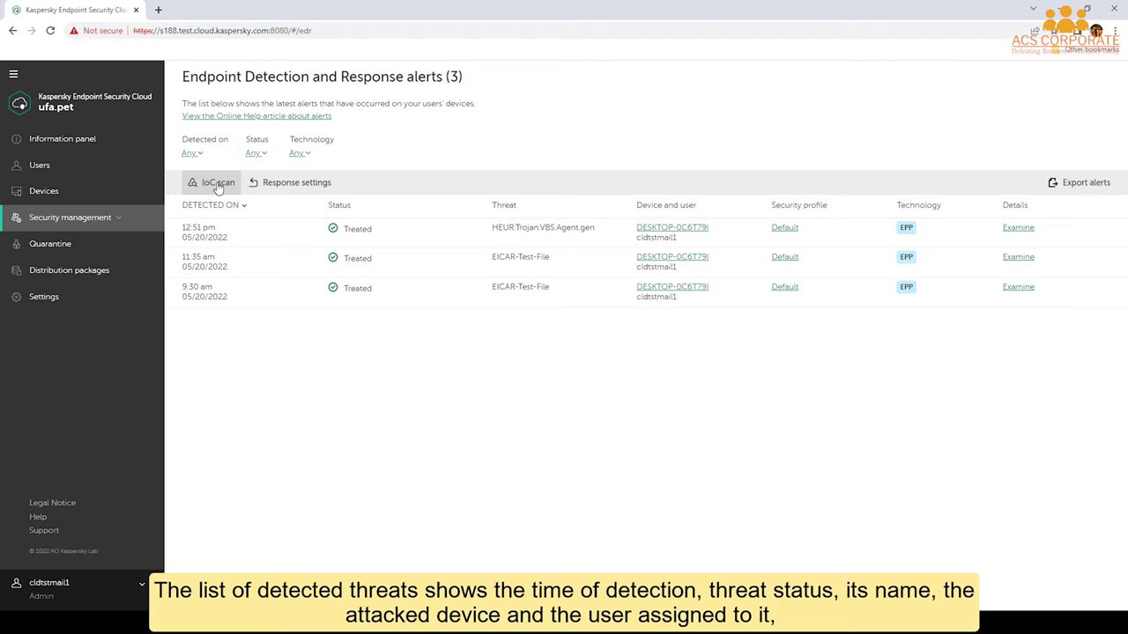
Open the threat chain graph for the 12:51 pm HEUR:Trojan.VBS.Agent.gen alert
left_click(1015, 229)
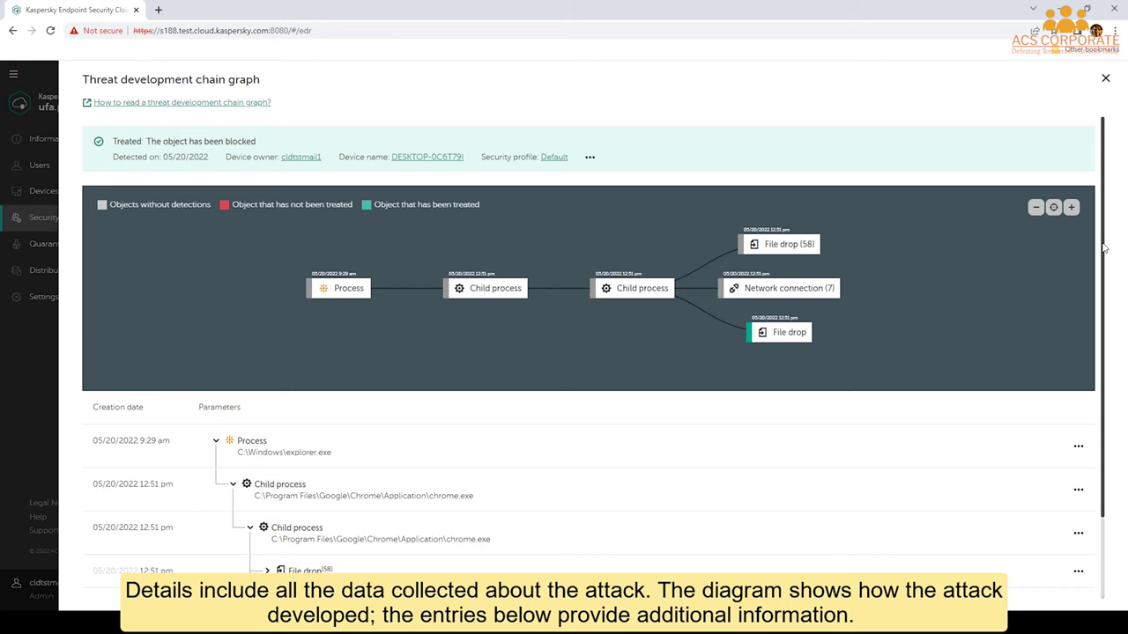
left_click_drag(1103, 250, 1096, 308)
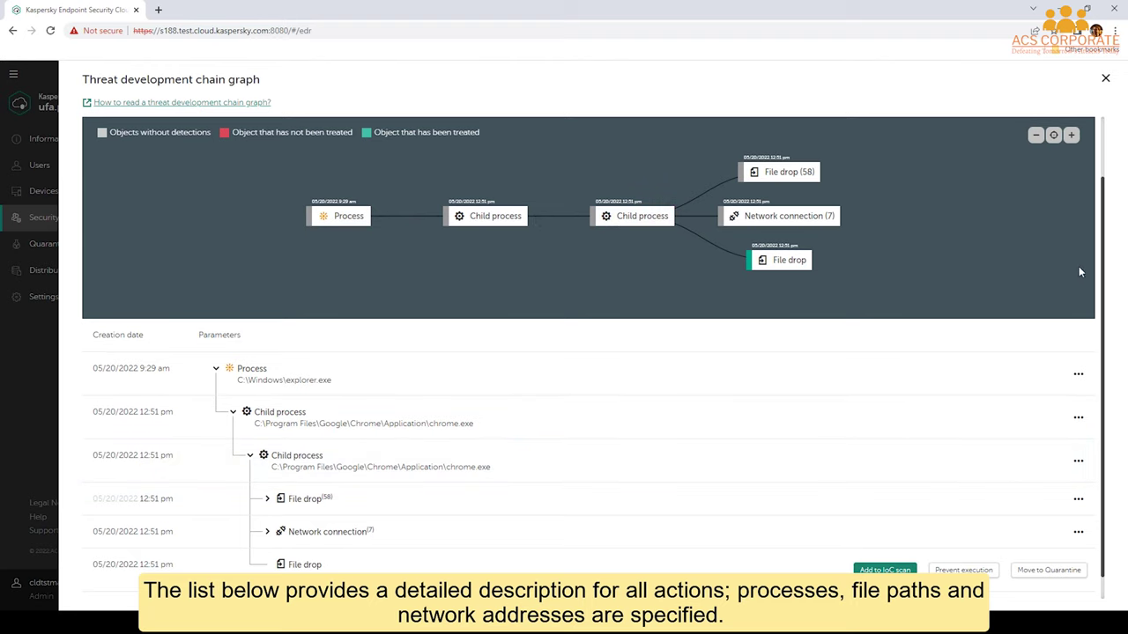
left_click_drag(1107, 282, 1097, 358)
left_click(1108, 346)
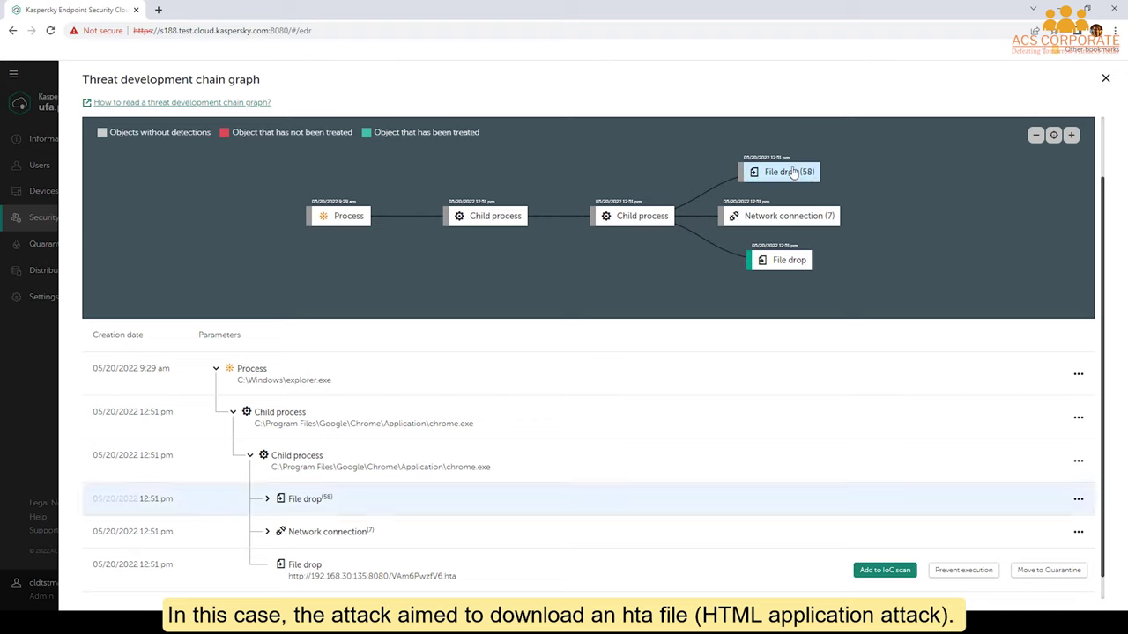
Expand the File drop (58) and Network connection rows and scroll to the hta file drop
left_click(792, 172)
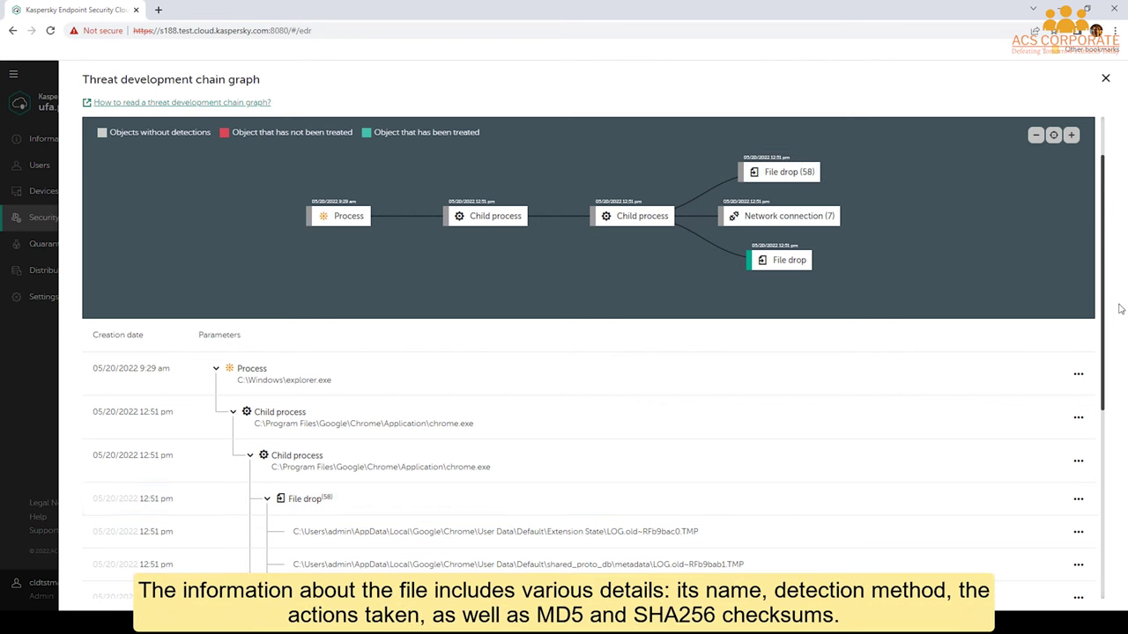
left_click_drag(1106, 310, 1091, 480)
scroll(1091, 480, "down", 1)
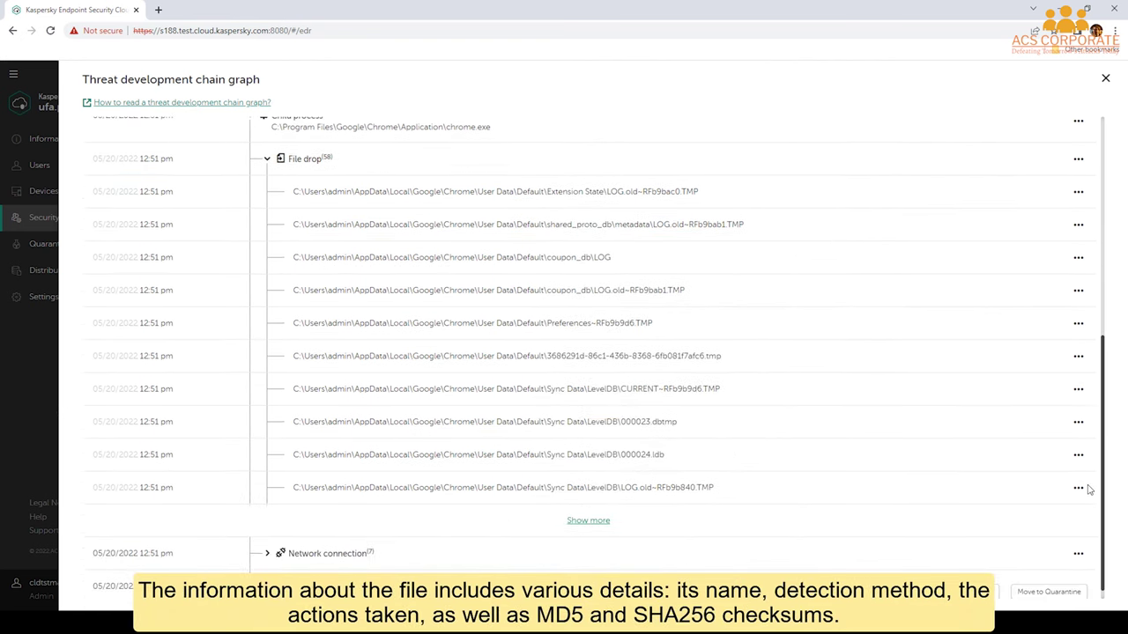
left_click(935, 546)
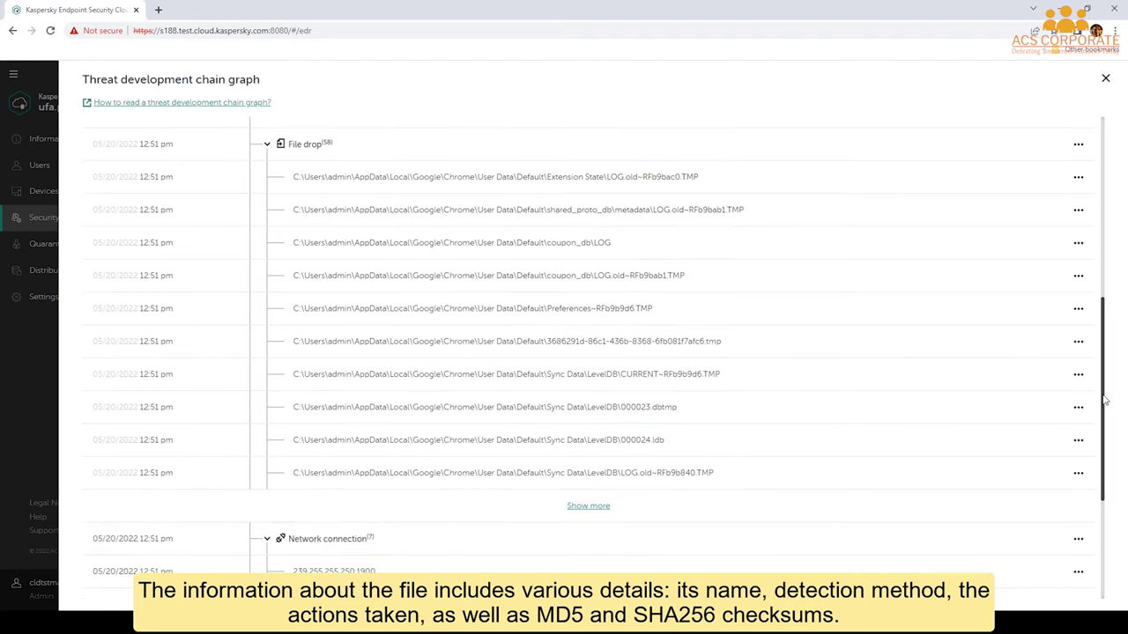
left_click_drag(1105, 401, 1089, 535)
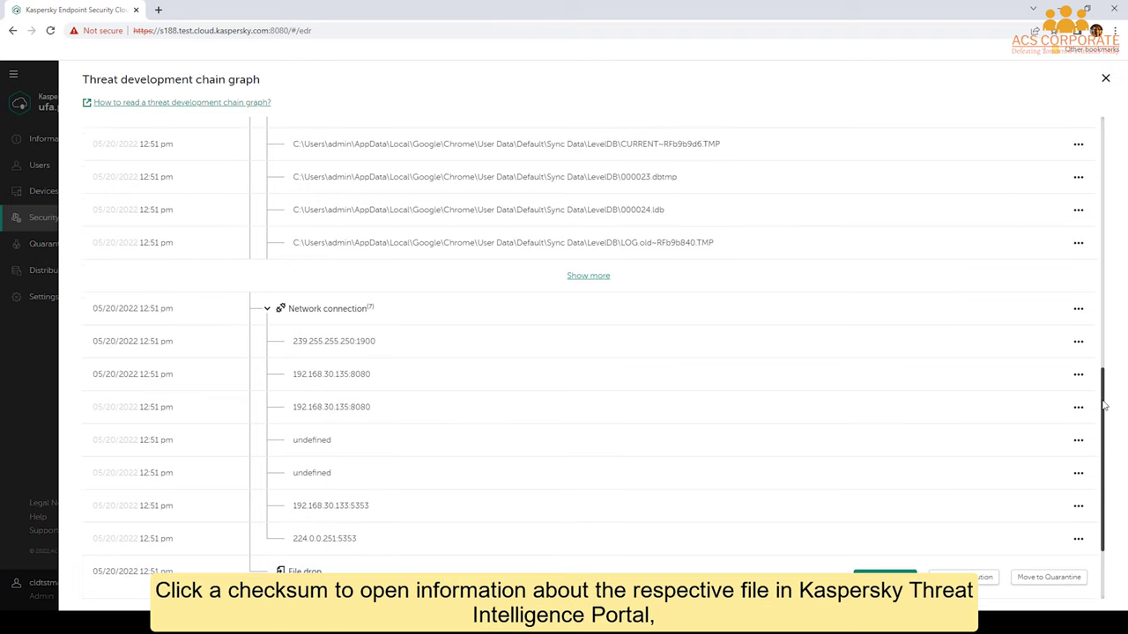
left_click_drag(1105, 405, 1105, 449)
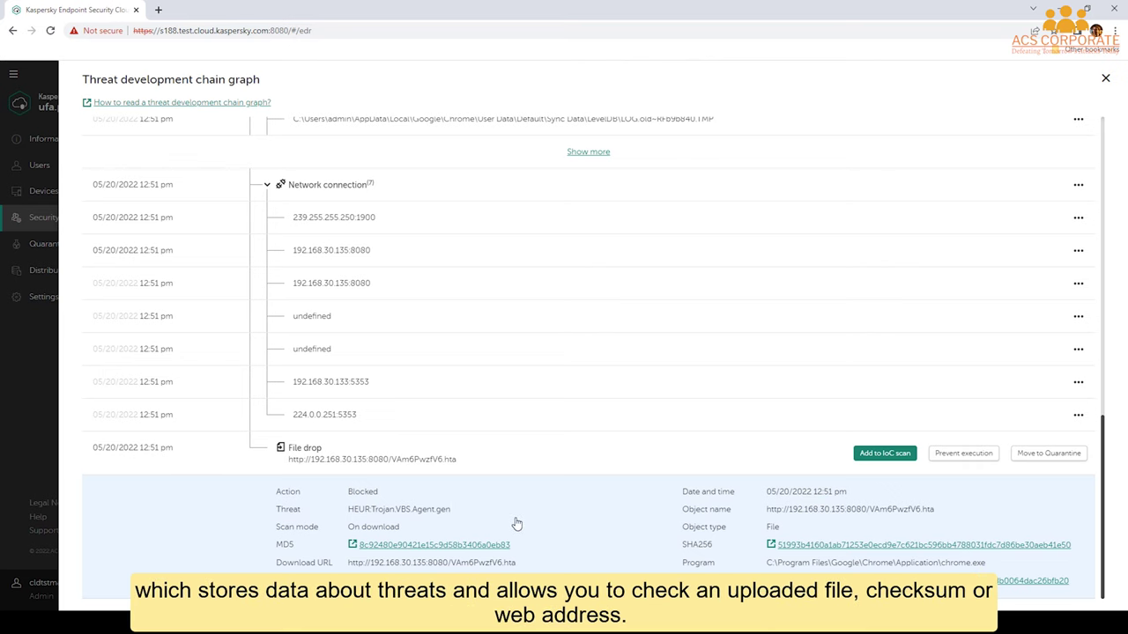
Look up the hta file's MD5 in the Threat Intelligence Portal and review the HEUR:Trojan.VBS.Agent.gen description
left_click(490, 548)
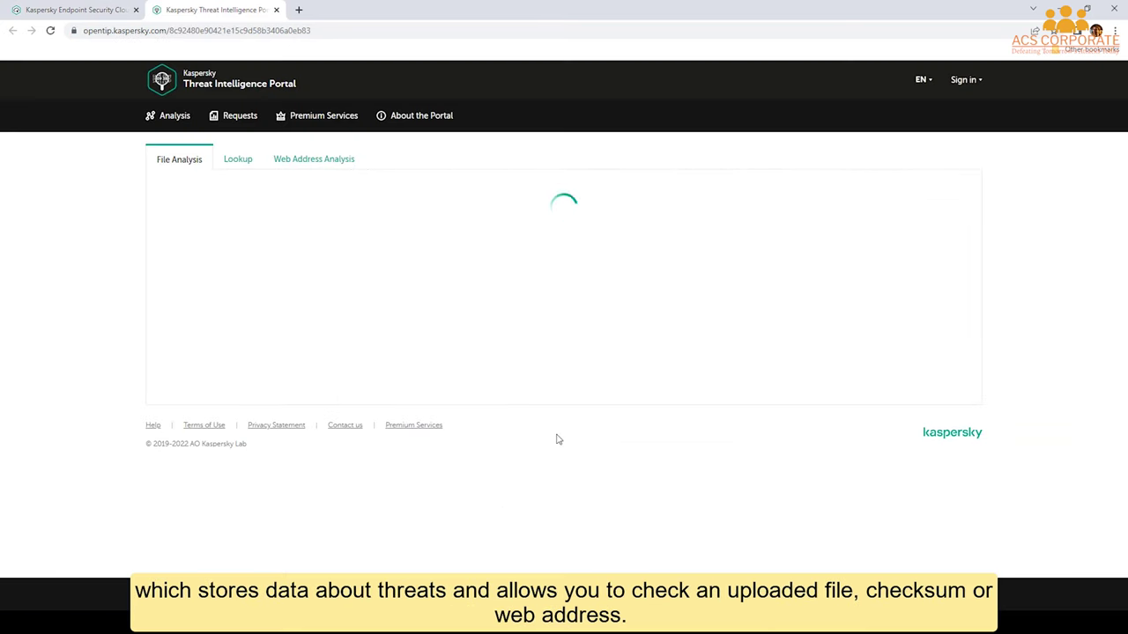
scroll(1097, 233, "down", 1)
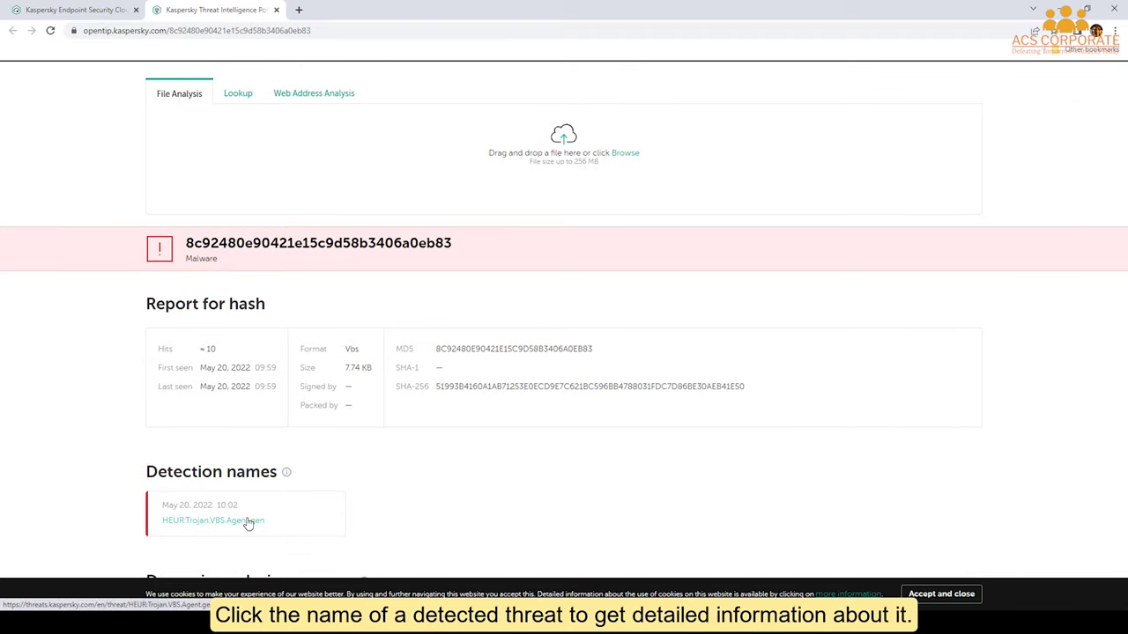
left_click(244, 520)
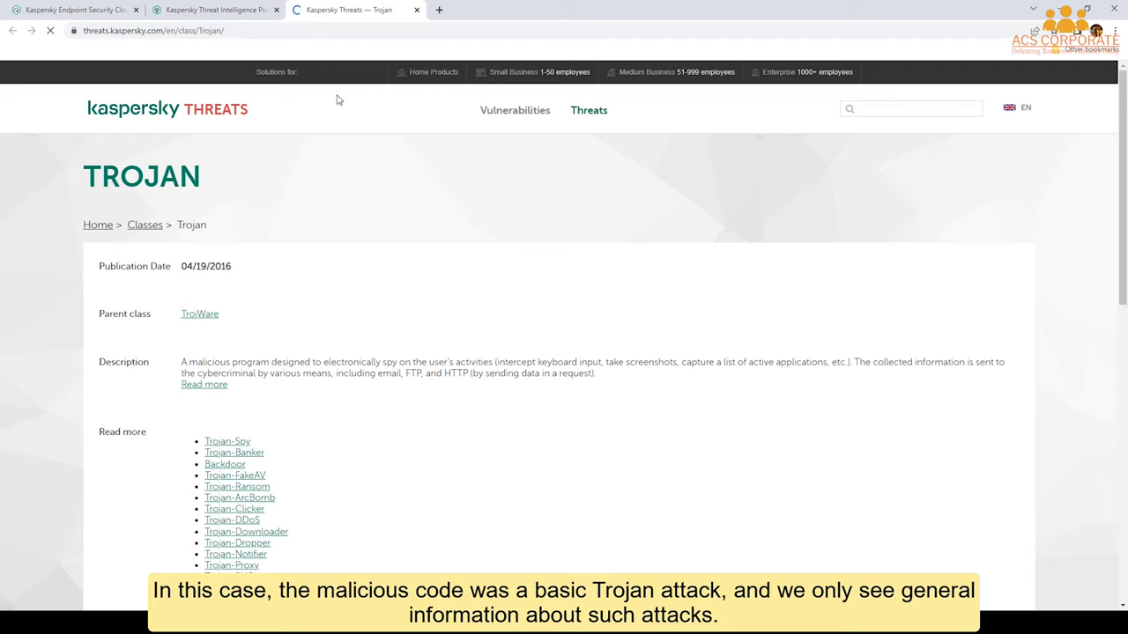
left_click(417, 9)
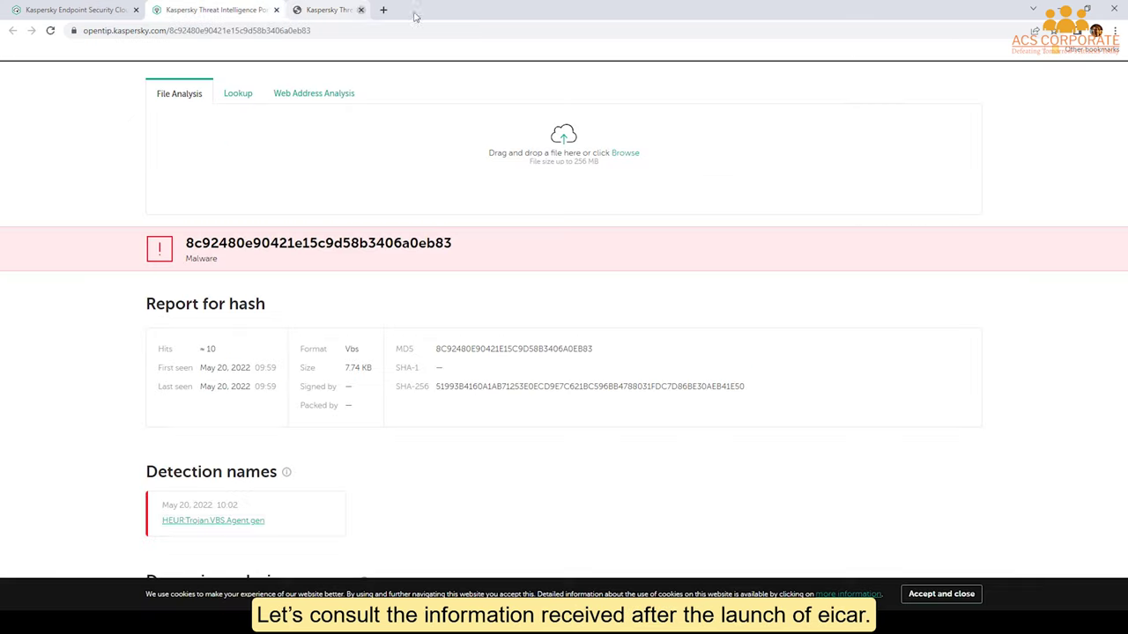
Return to the alerts and open the chain graph for the 11:35 am EICAR-Test-File alert
left_click(277, 9)
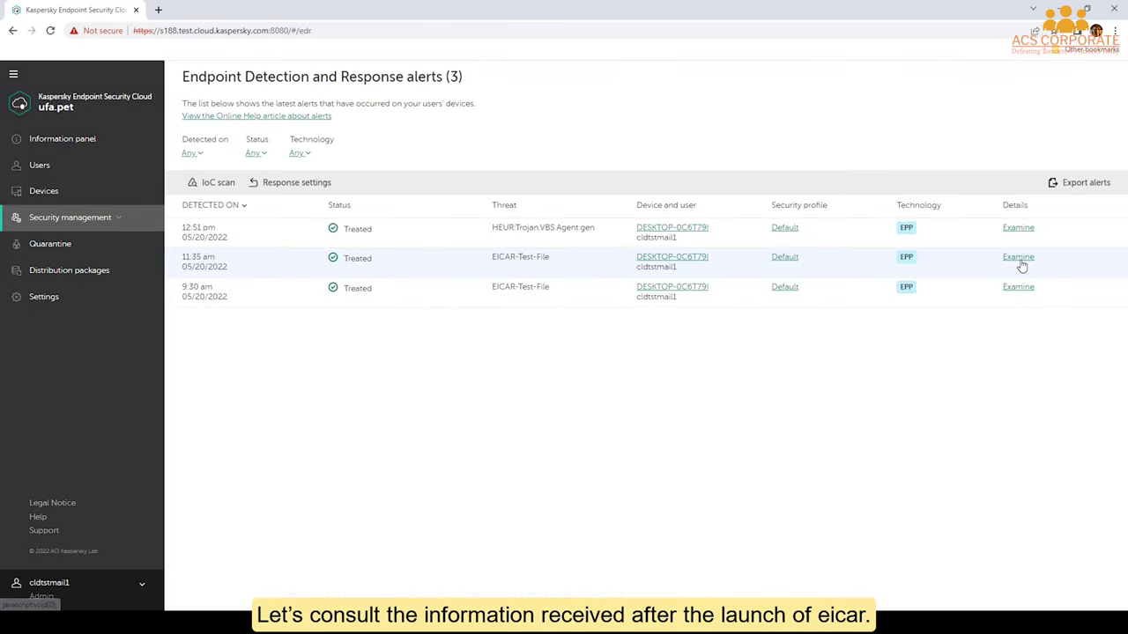
left_click(1019, 261)
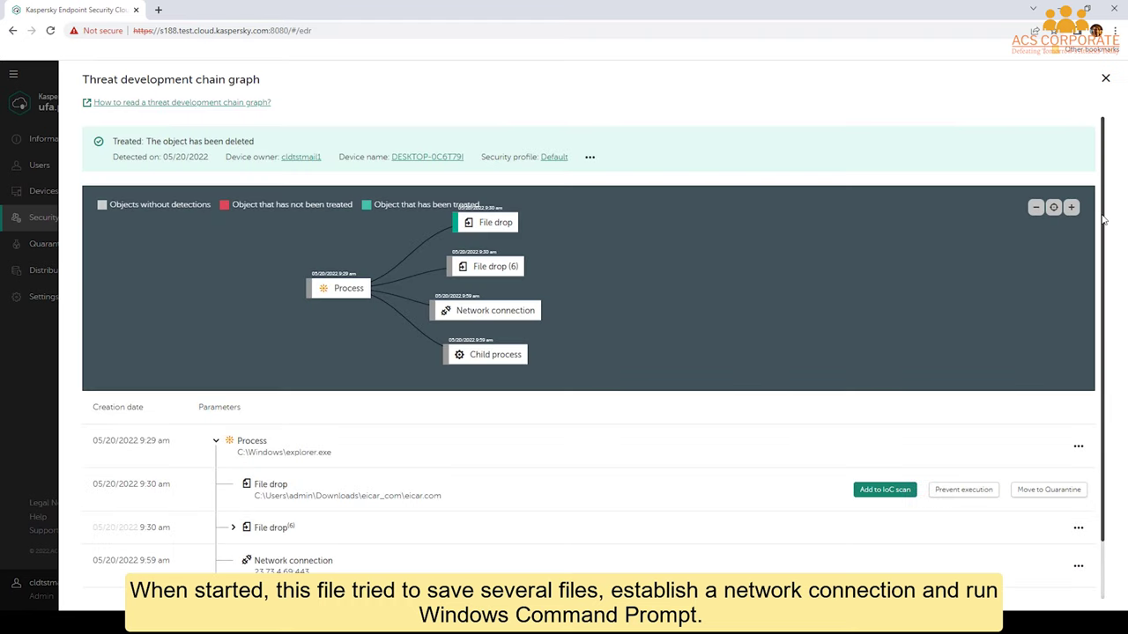
left_click_drag(1103, 220, 1105, 284)
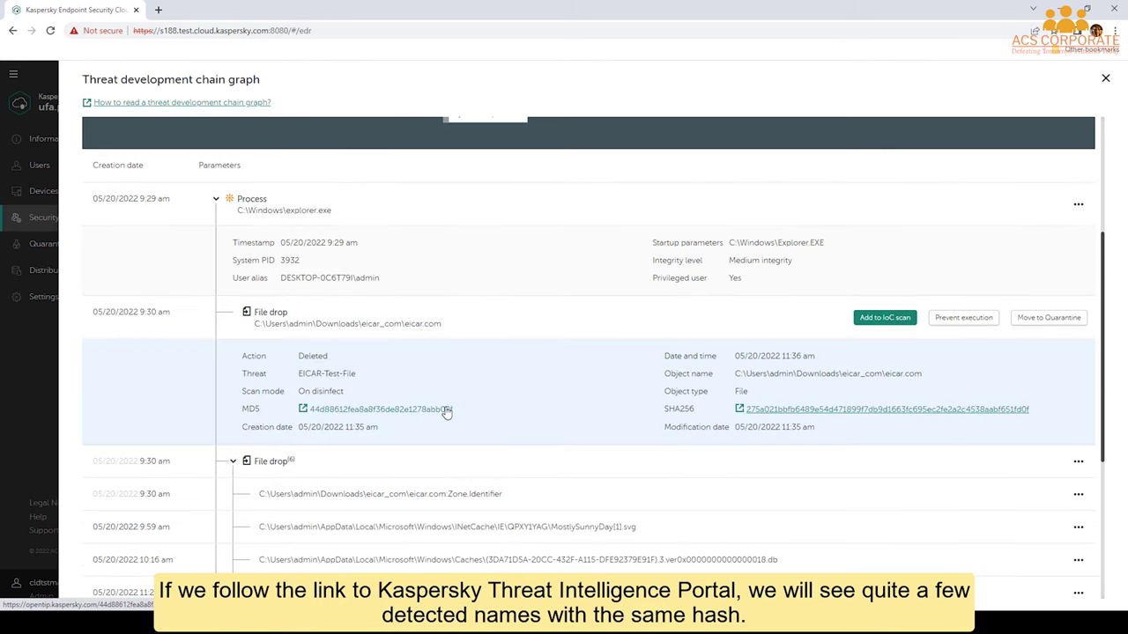
Look up eicar.com's MD5 hash report and open the EICAR-Test-File threat description
left_click(446, 411)
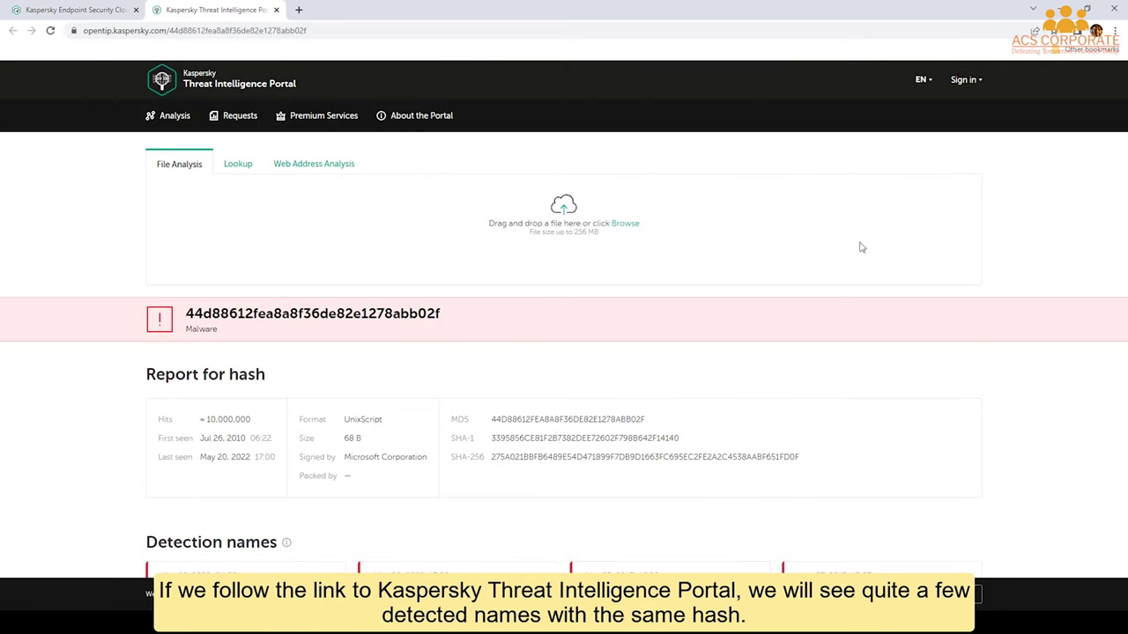
scroll(1063, 243, "down", 4)
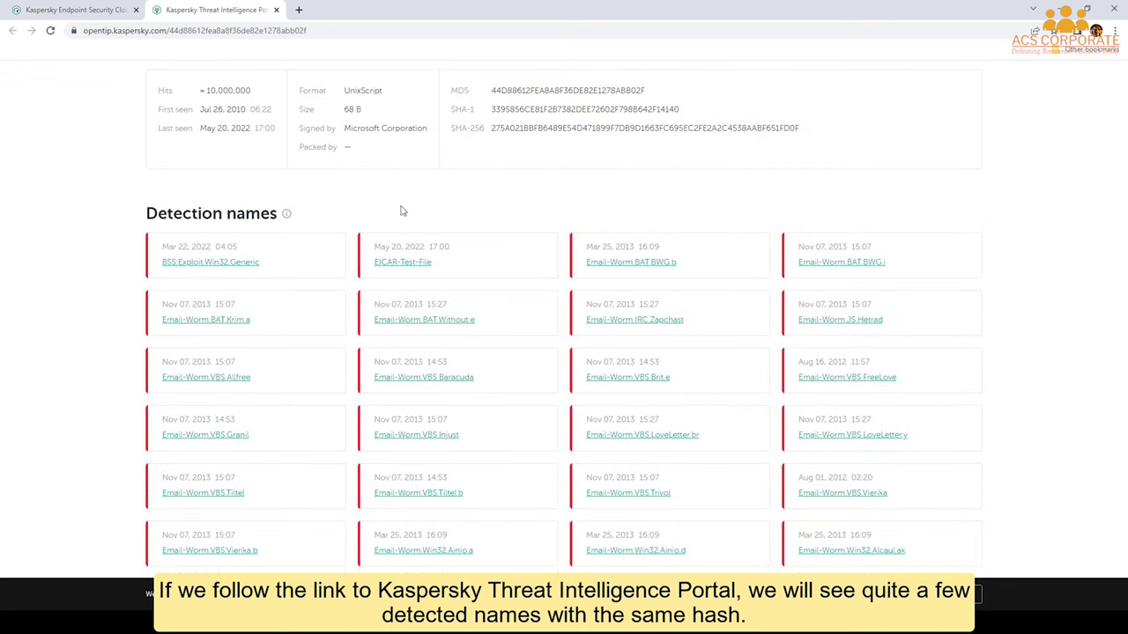
left_click(414, 269)
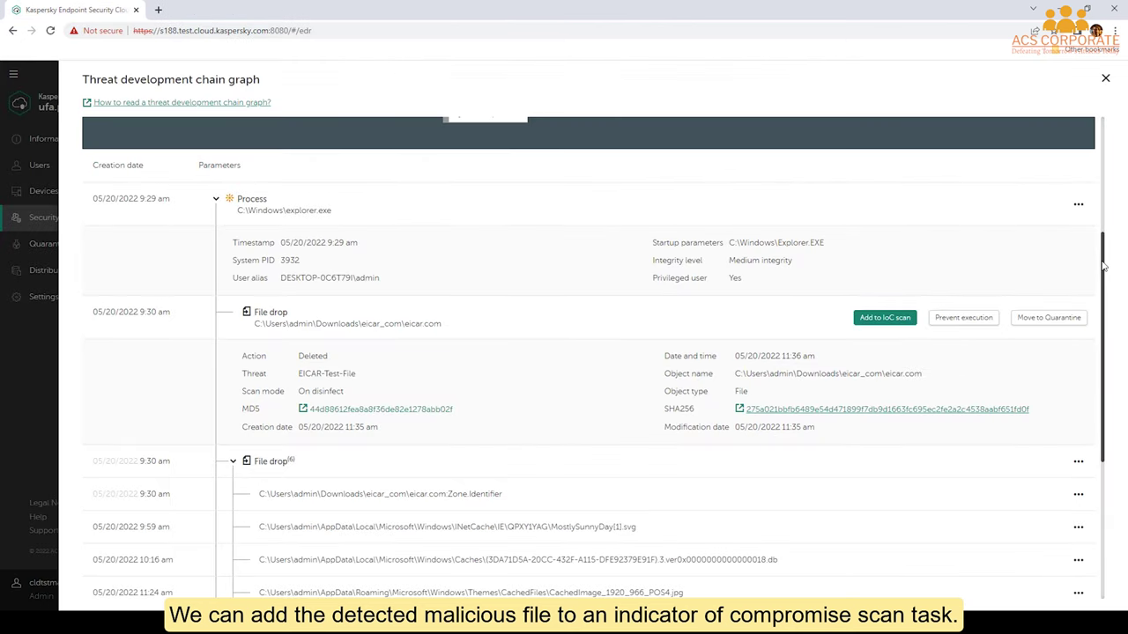
Add the eicar.com file's MD5 hash to a reactive IoC scan
left_click_drag(1105, 266, 1103, 305)
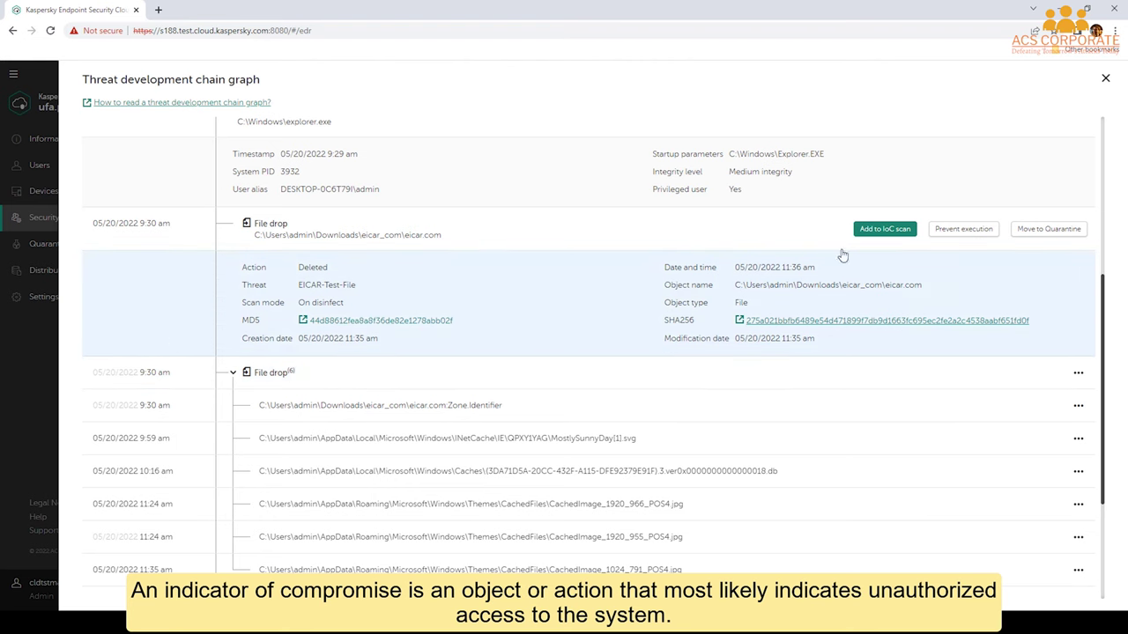
left_click(874, 229)
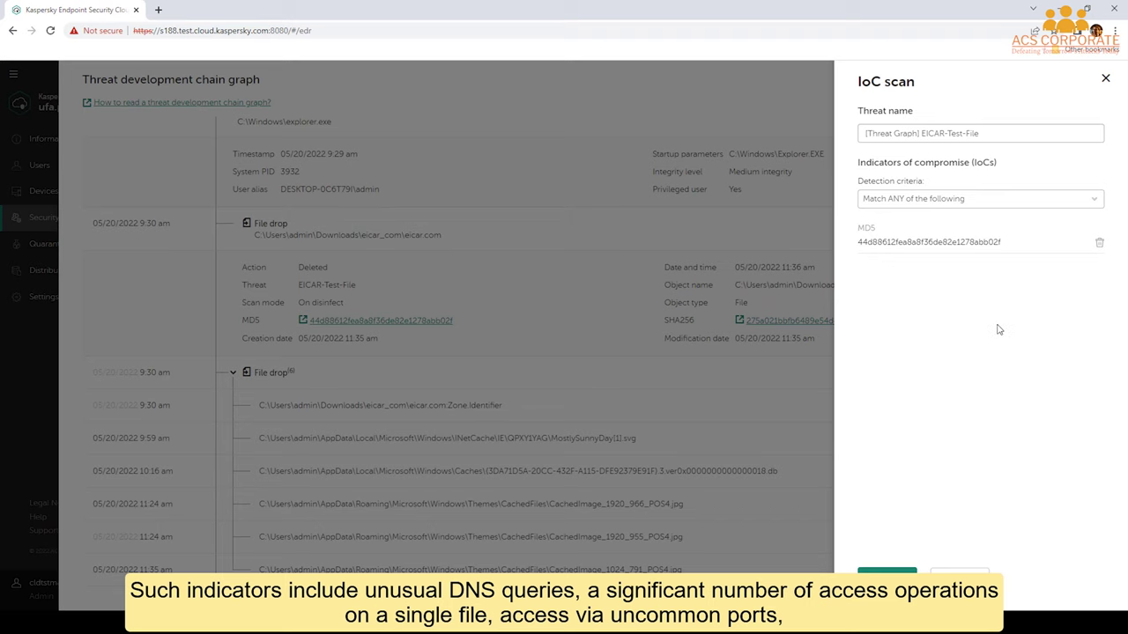
left_click(886, 577)
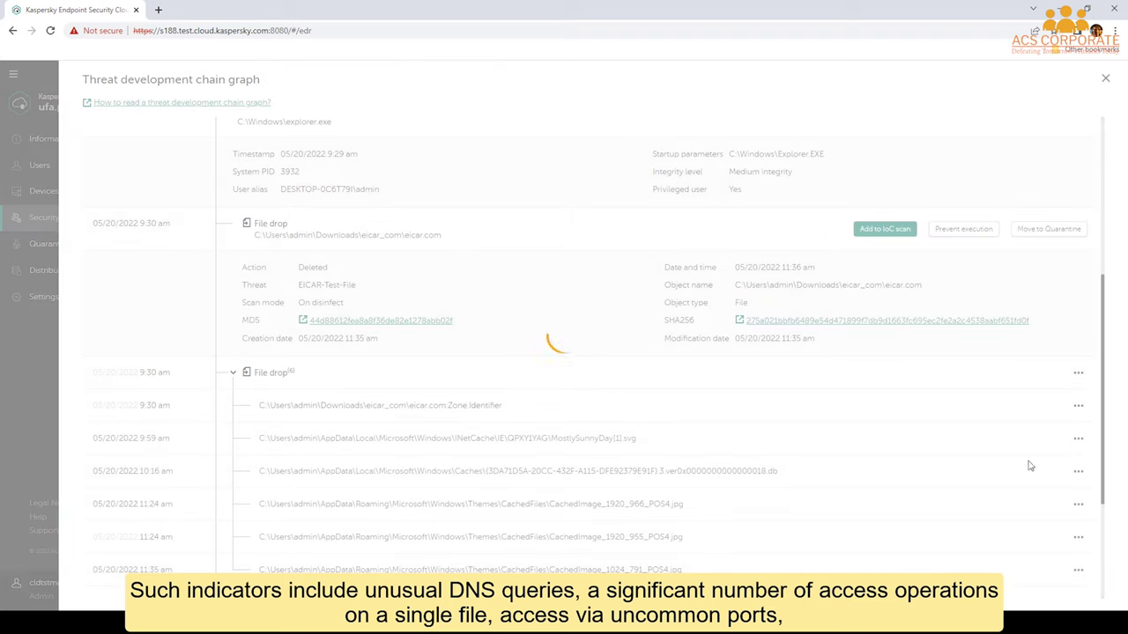
Close the threat chain graph to get back to the EDR alerts list
left_click_drag(1104, 391, 1103, 123)
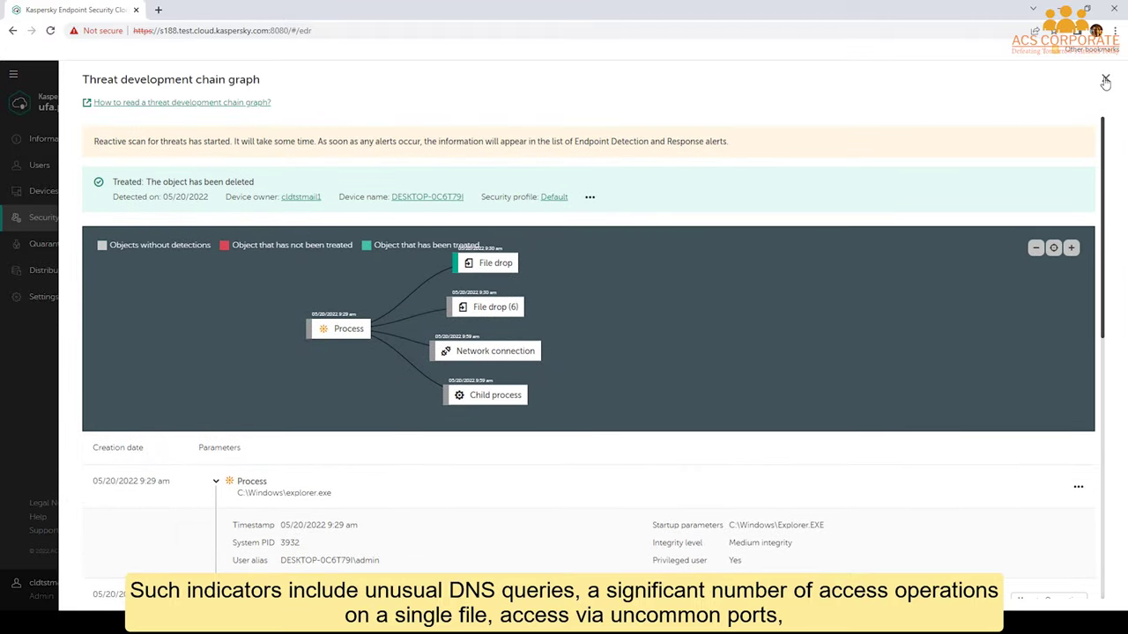
left_click(1104, 79)
left_click(290, 183)
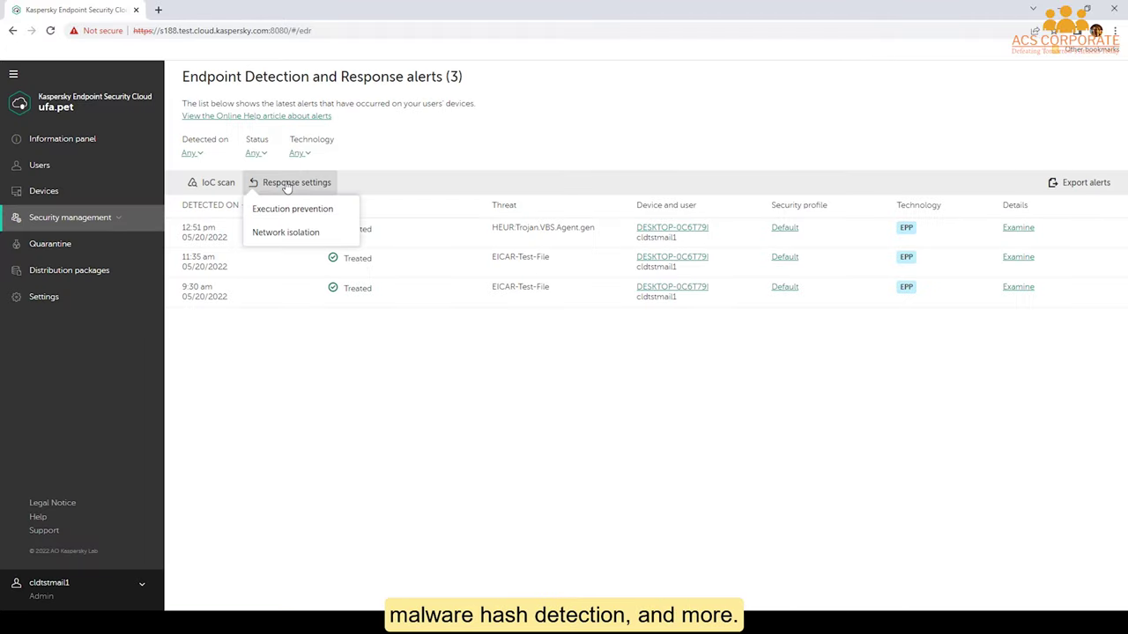
Open the IoC scan overview and check the Reactive scan's 2 threats, including EICAR-Test-File
left_click(232, 186)
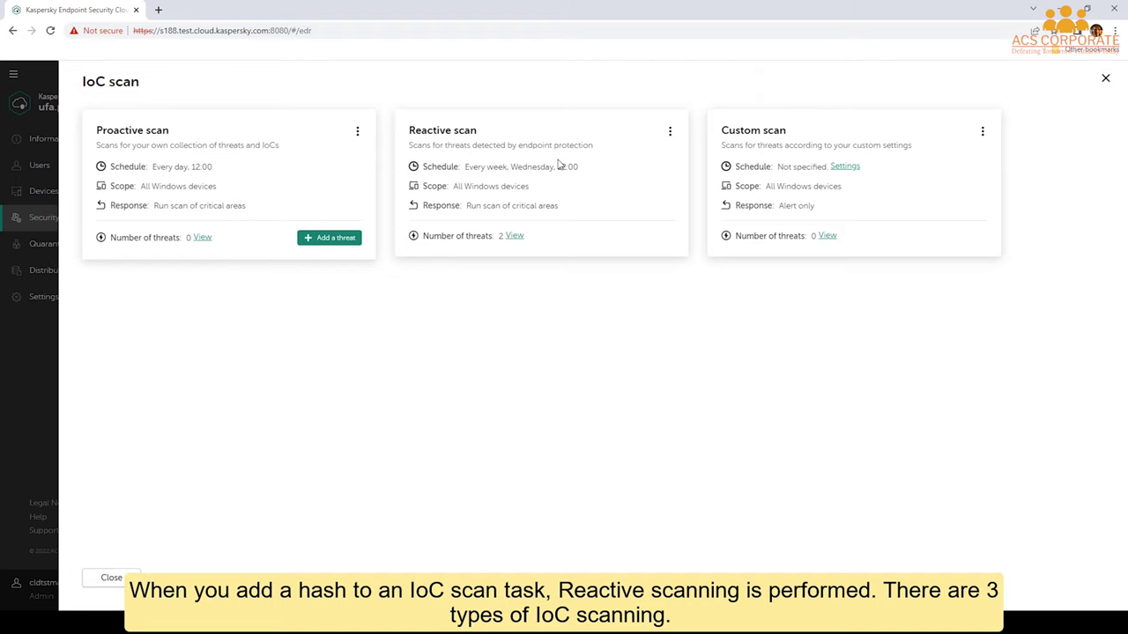
left_click(516, 238)
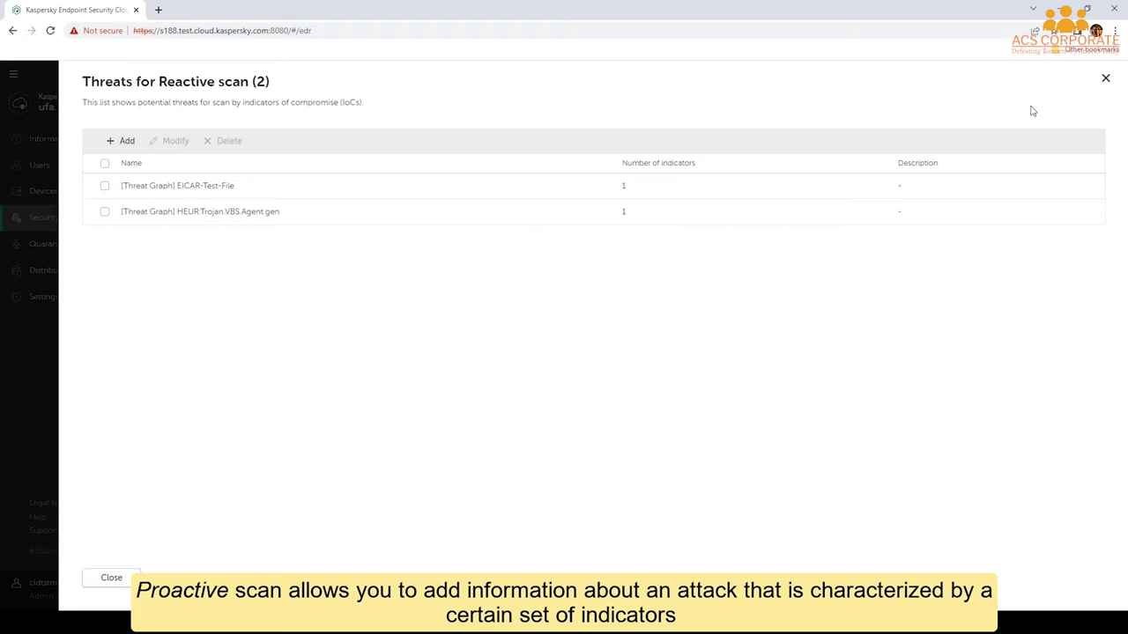
left_click(1107, 81)
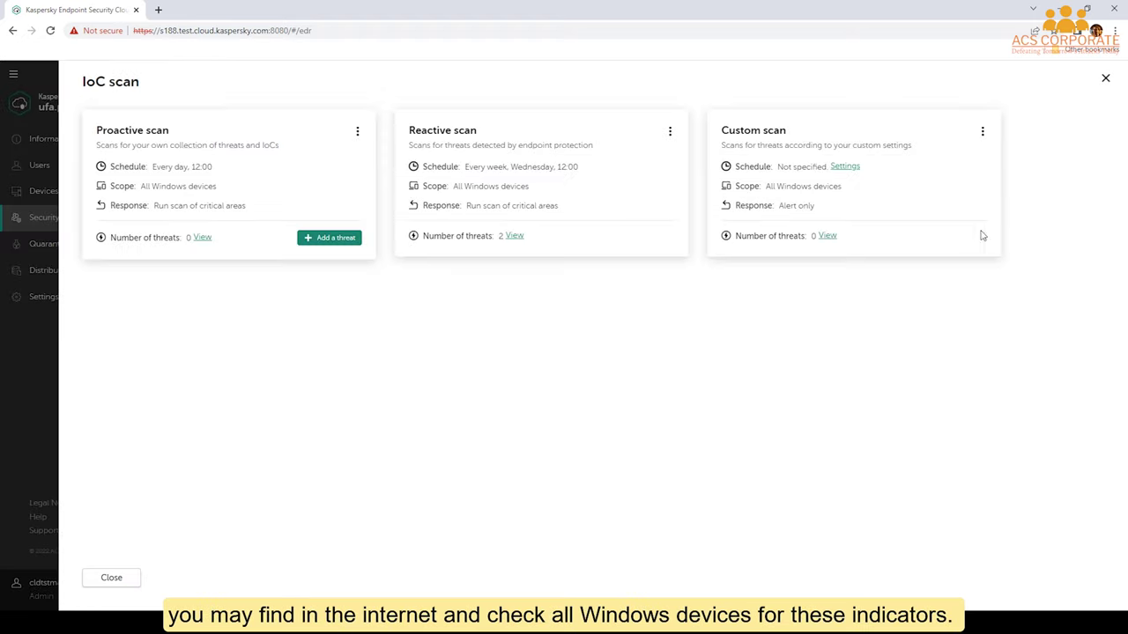
left_click(343, 246)
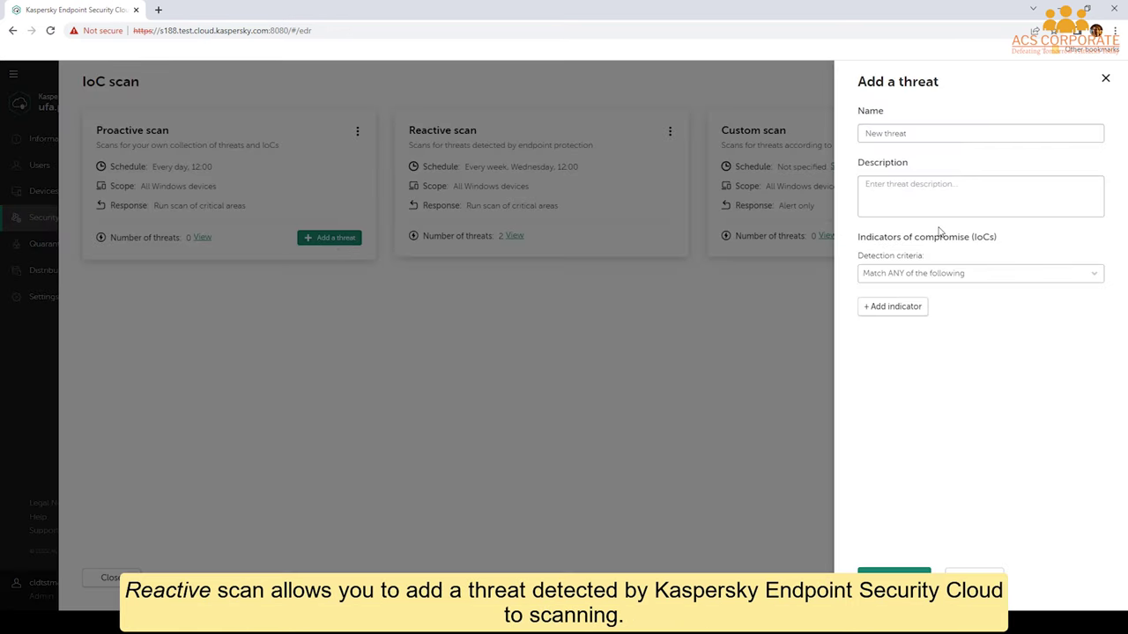
left_click(962, 276)
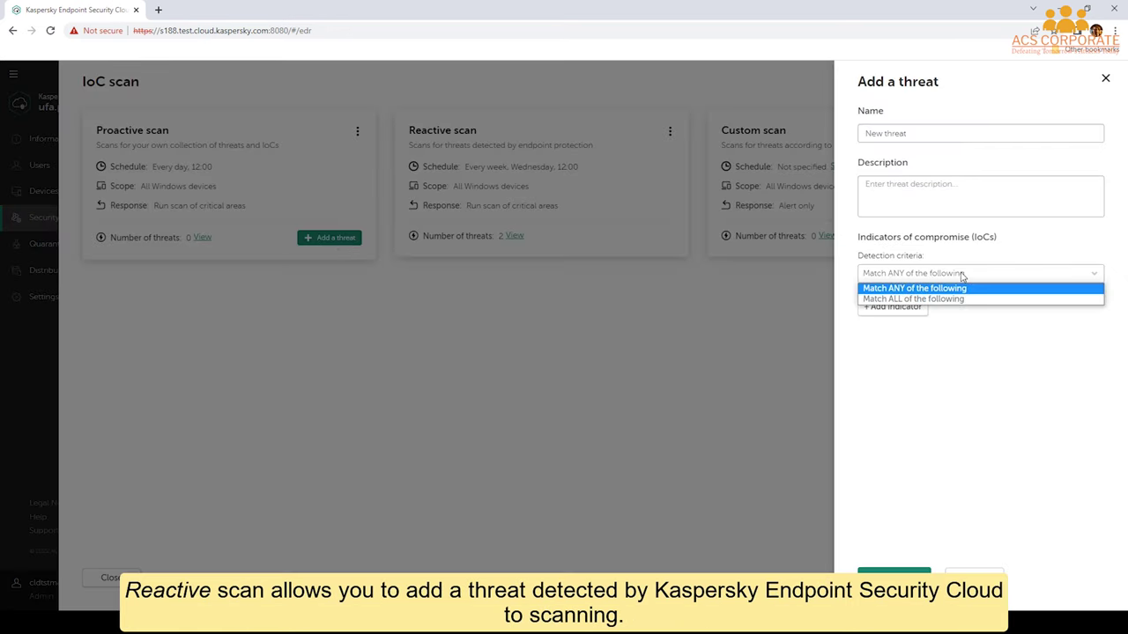
left_click(916, 288)
left_click(892, 306)
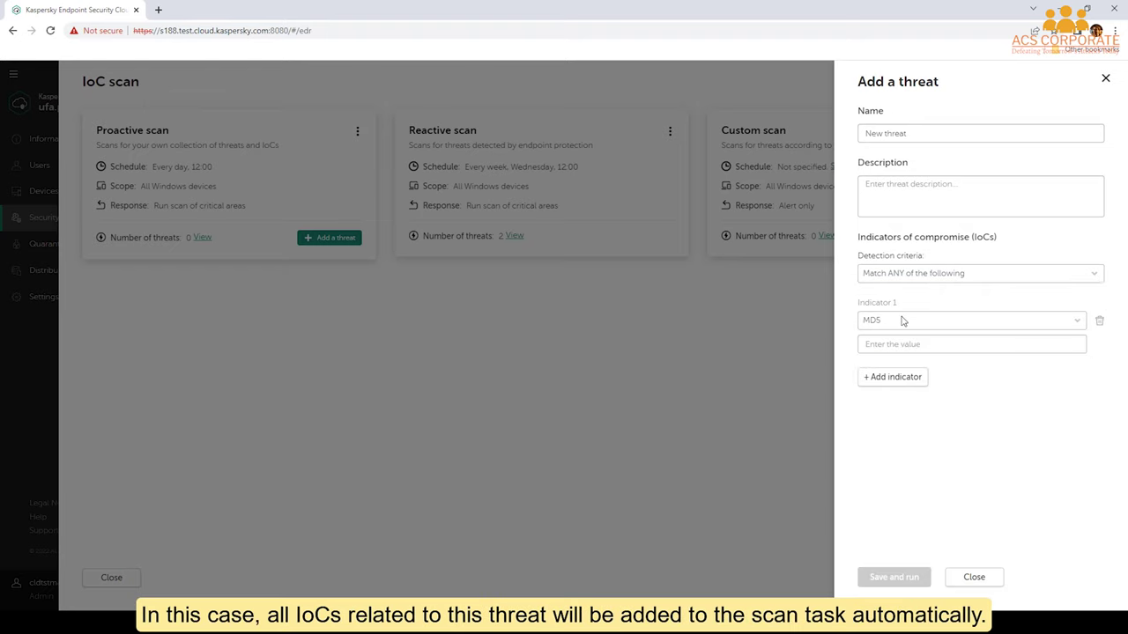
left_click(903, 322)
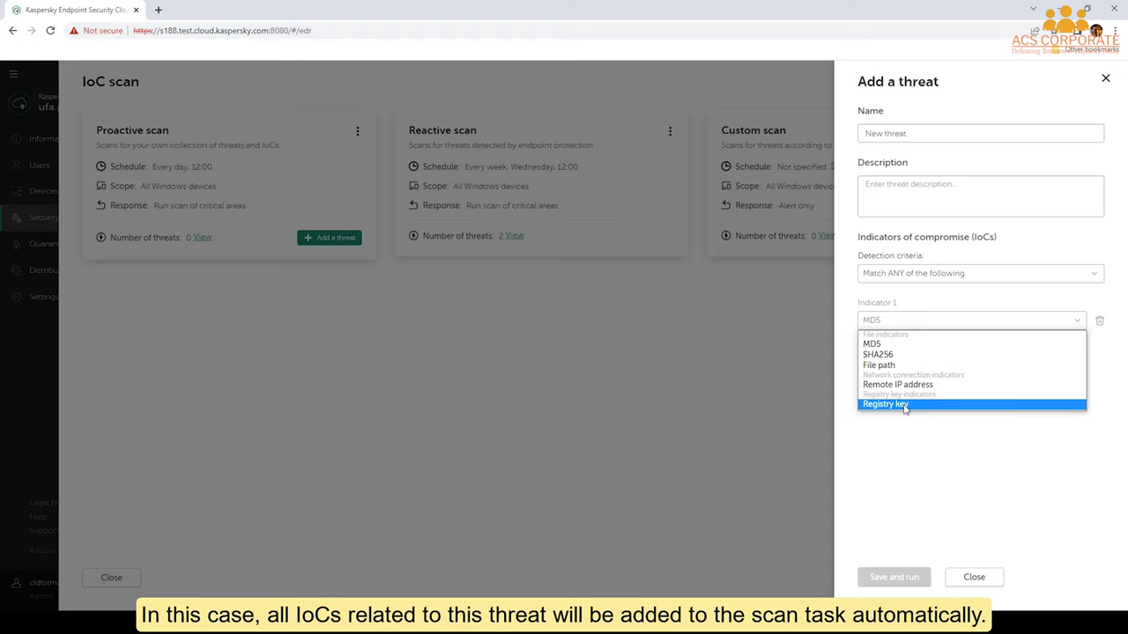
left_click(906, 434)
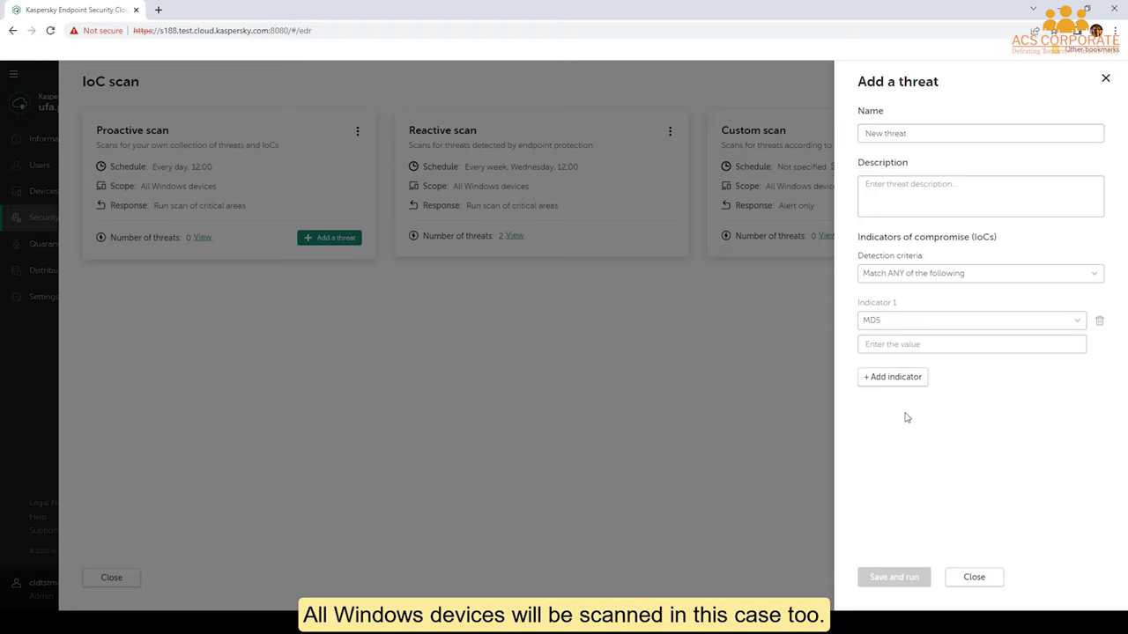
left_click(905, 385)
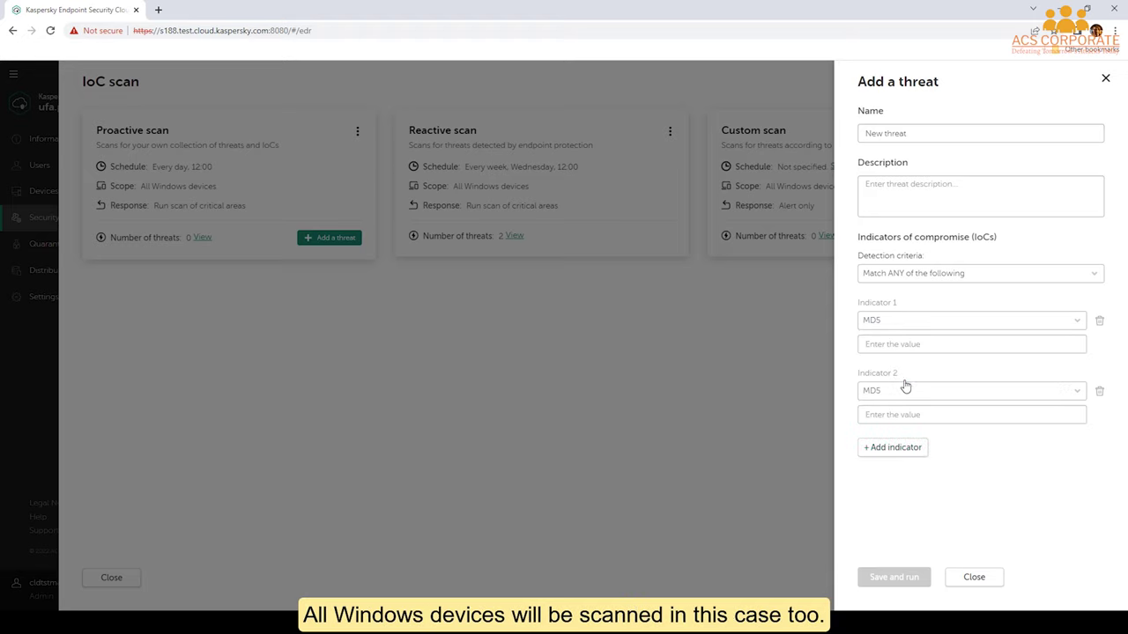
left_click(913, 324)
left_click(907, 349)
left_click(895, 391)
left_click(886, 456)
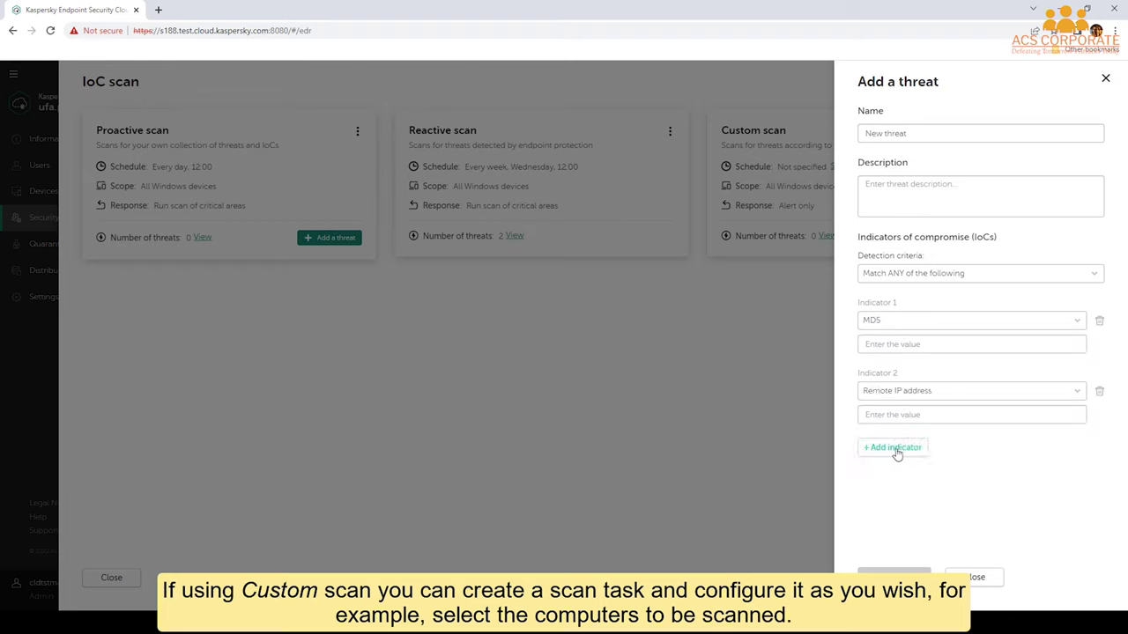
left_click(888, 450)
left_click(897, 469)
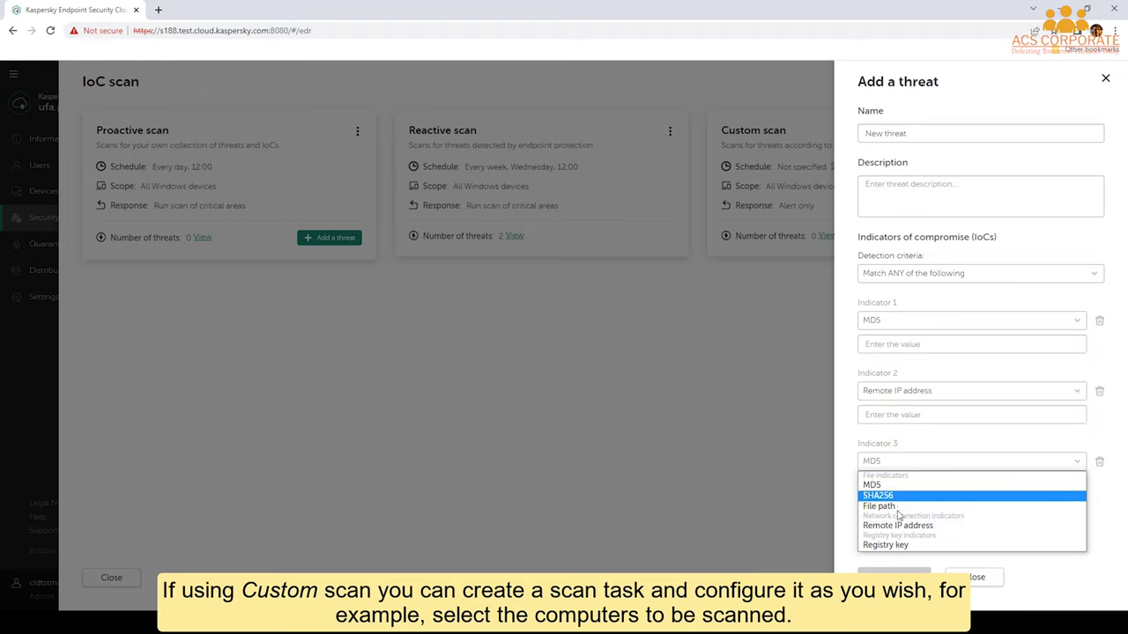
left_click(888, 544)
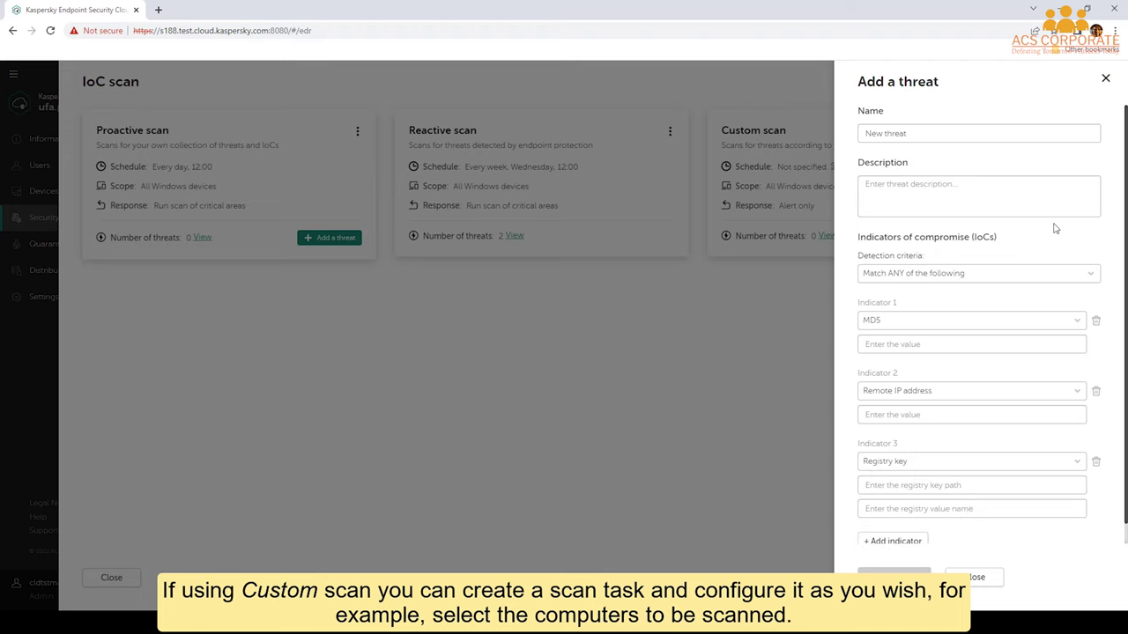
left_click(1104, 79)
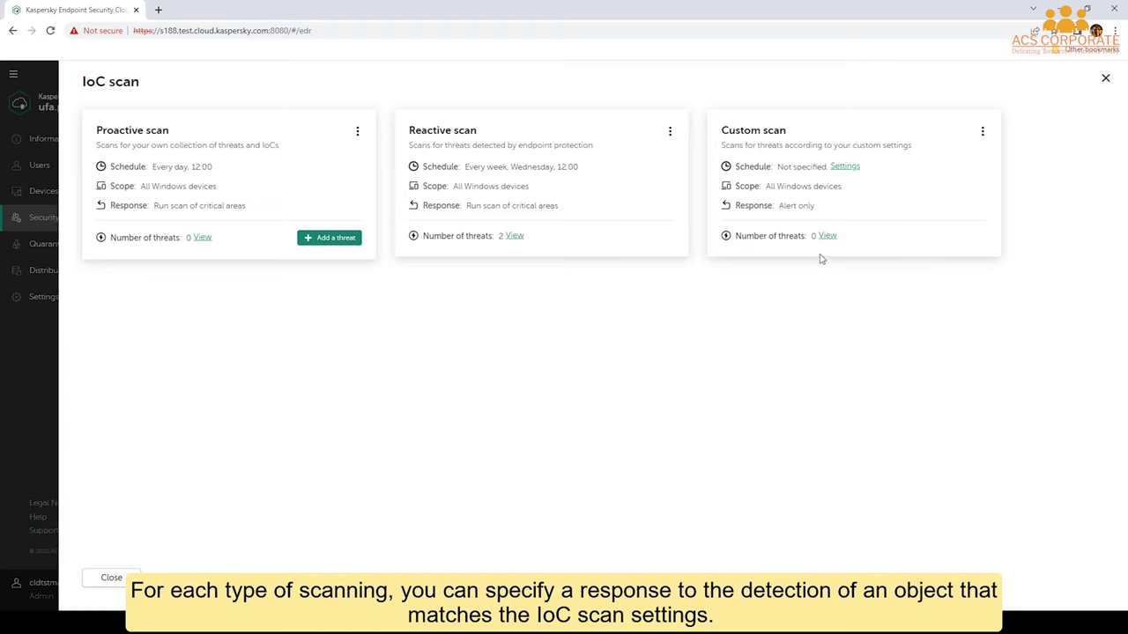
left_click(983, 132)
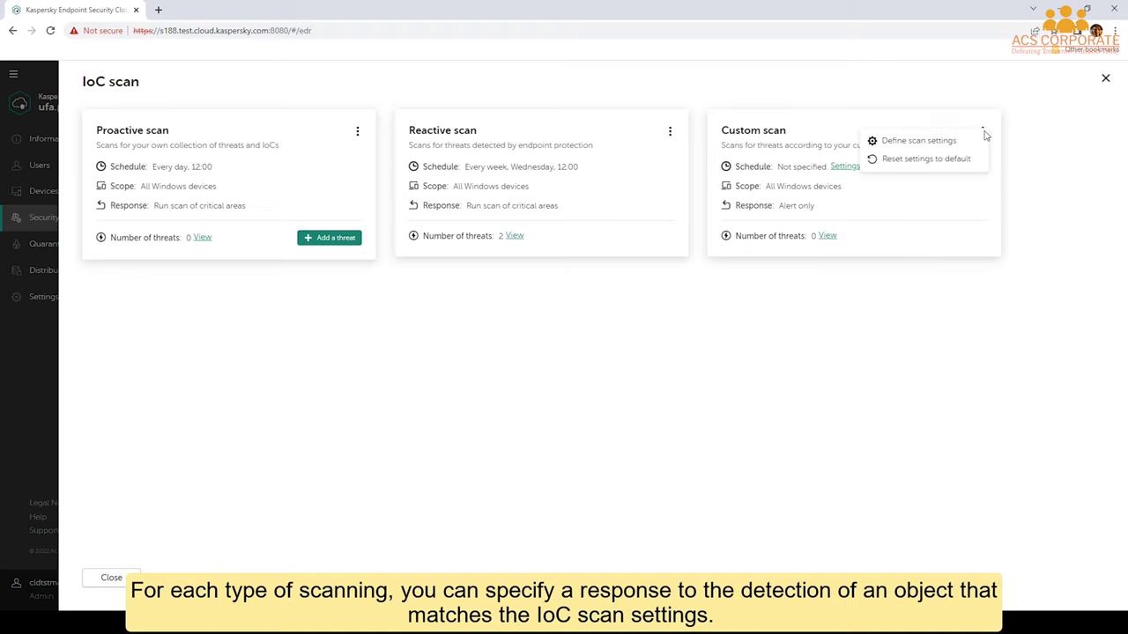
left_click(827, 236)
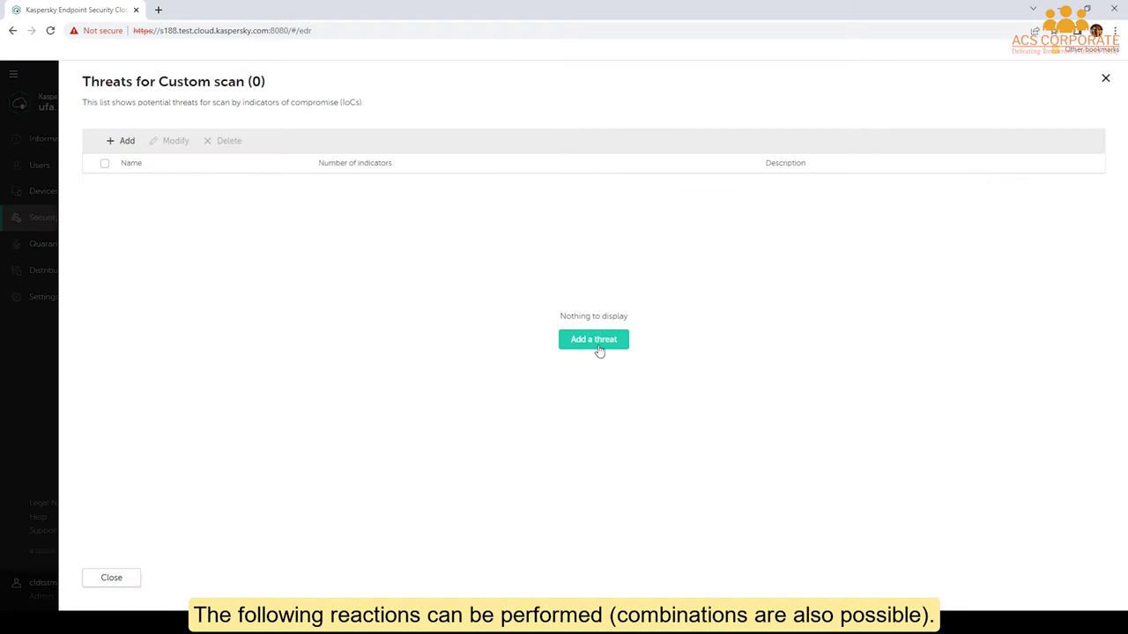
left_click(606, 347)
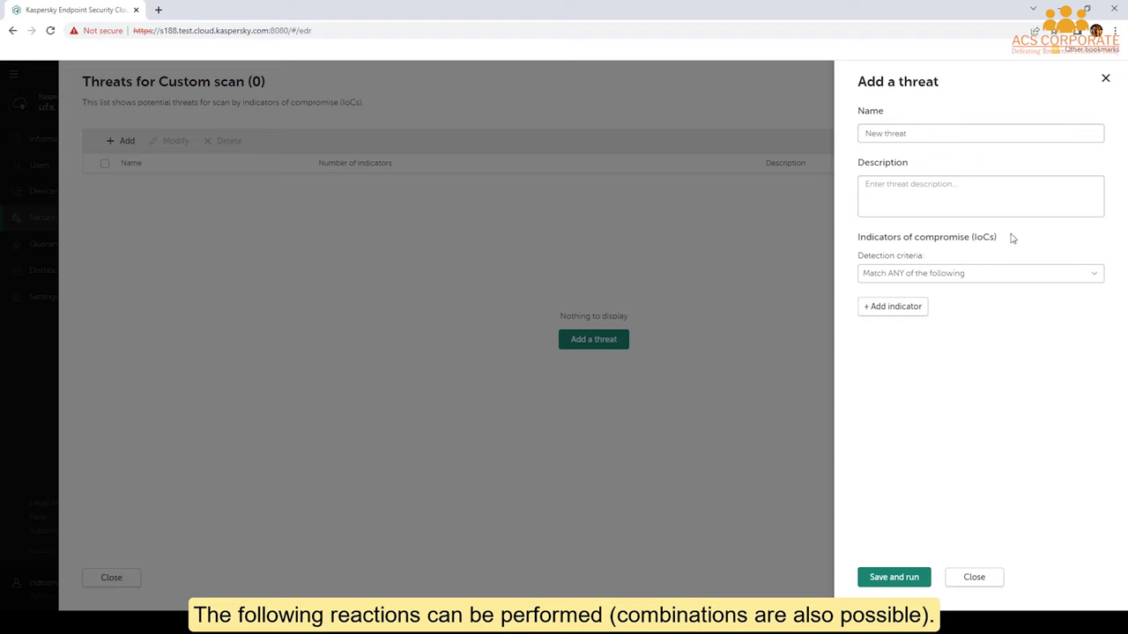
left_click(1104, 79)
left_click(1105, 81)
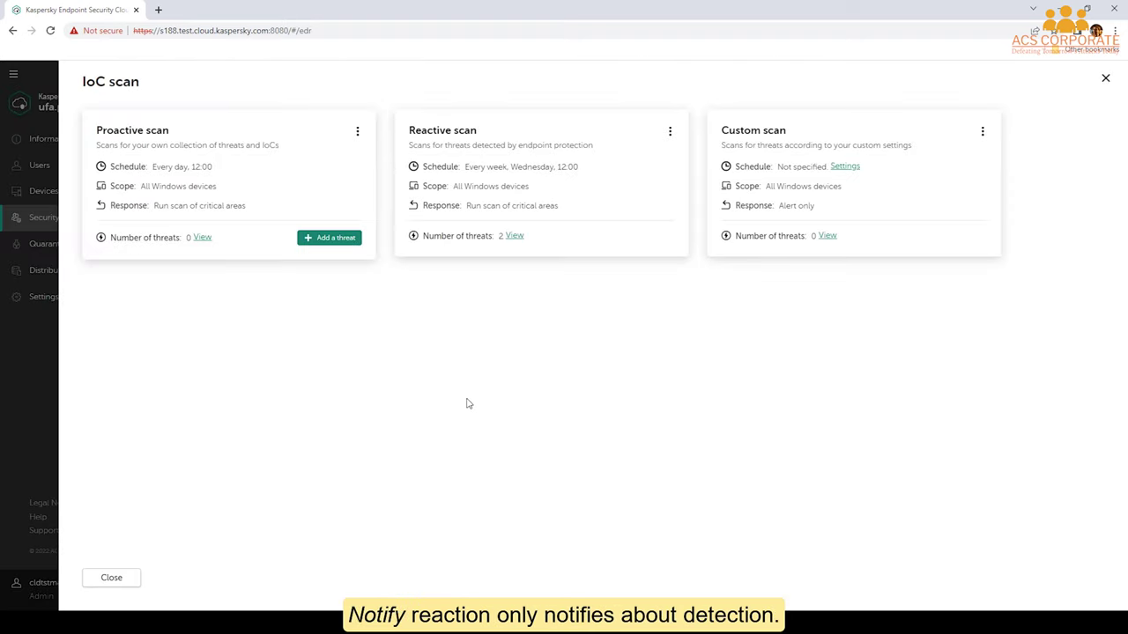
left_click(670, 132)
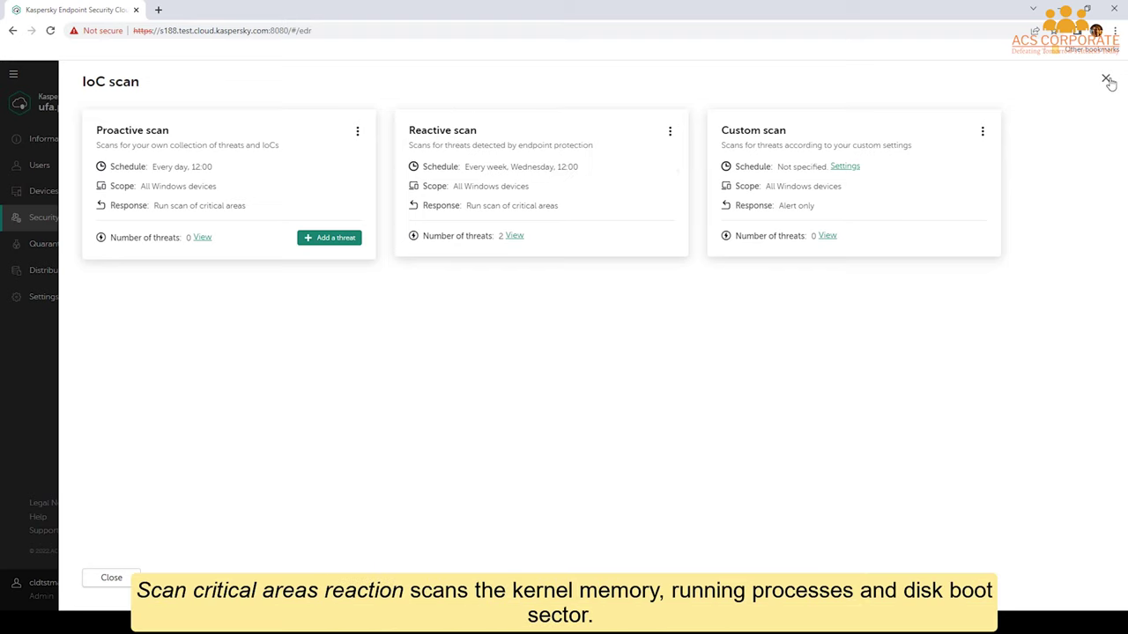
Leave IoC scan and open the Execution prevention response settings
left_click(1106, 79)
left_click(328, 183)
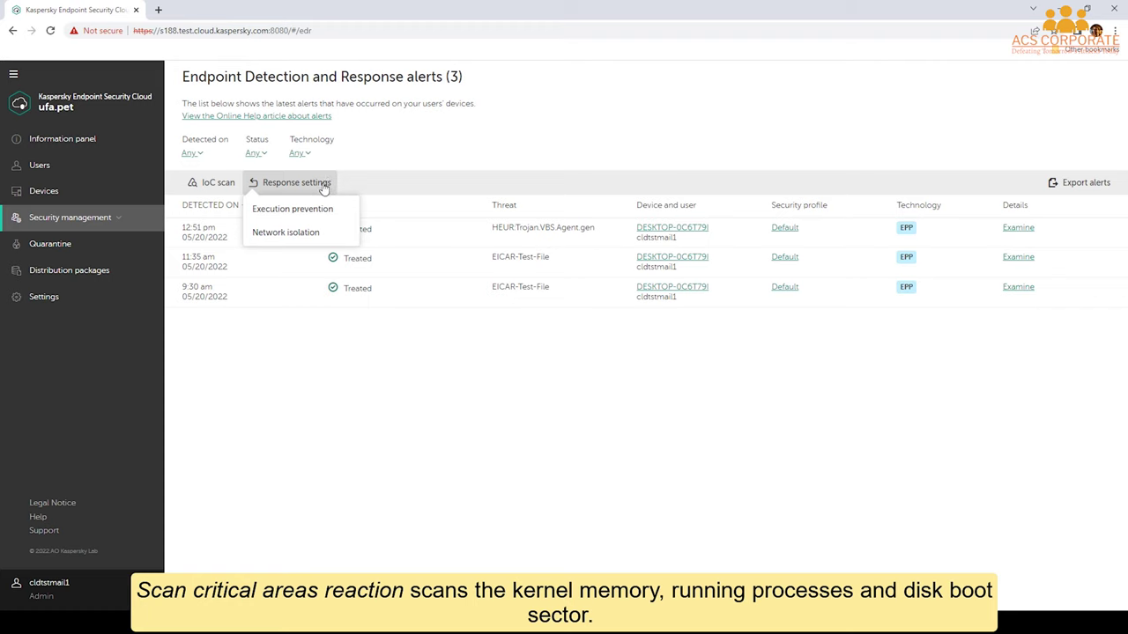
left_click(308, 215)
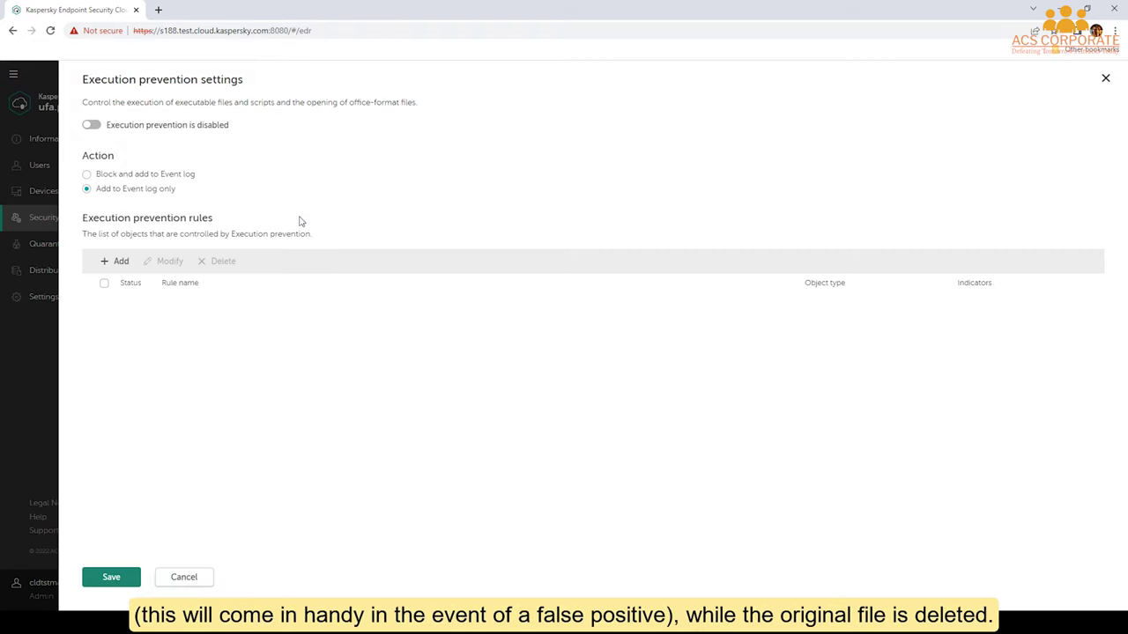
Draft an execution prevention rule for a Script identified by MD5, then cancel it and close the settings
left_click(108, 262)
left_click(946, 171)
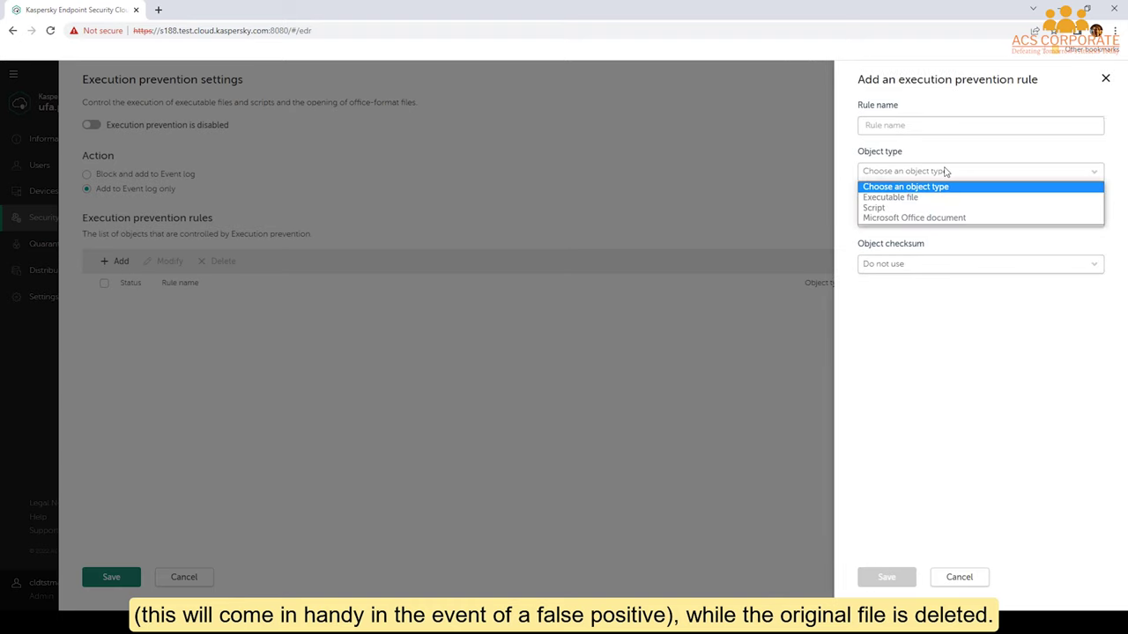
left_click(939, 209)
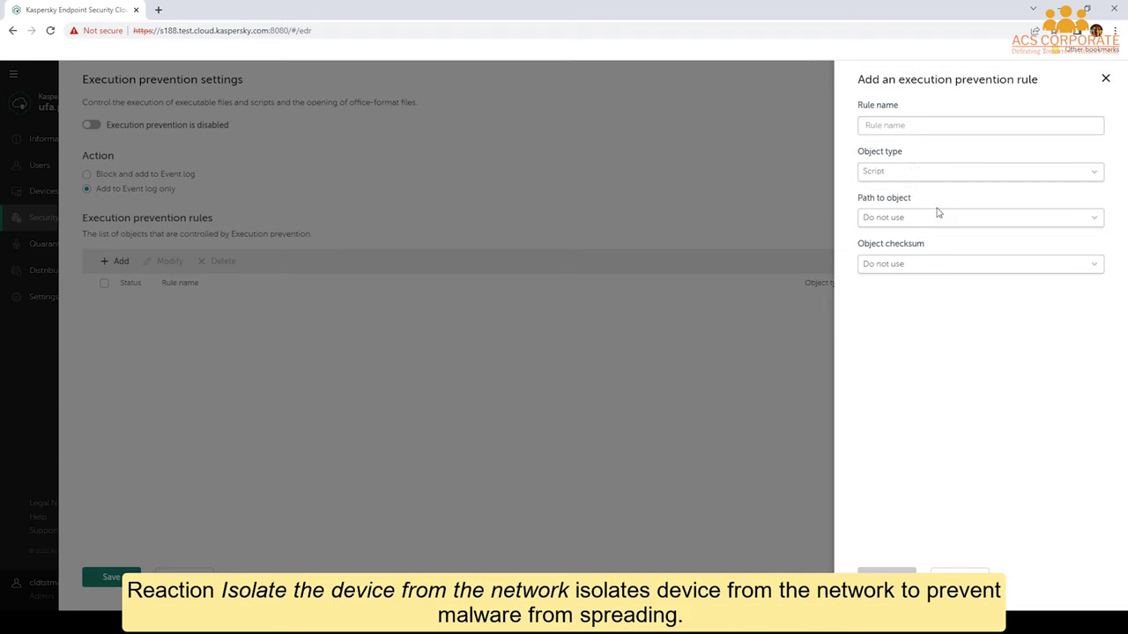
left_click(937, 221)
left_click(926, 275)
left_click(926, 268)
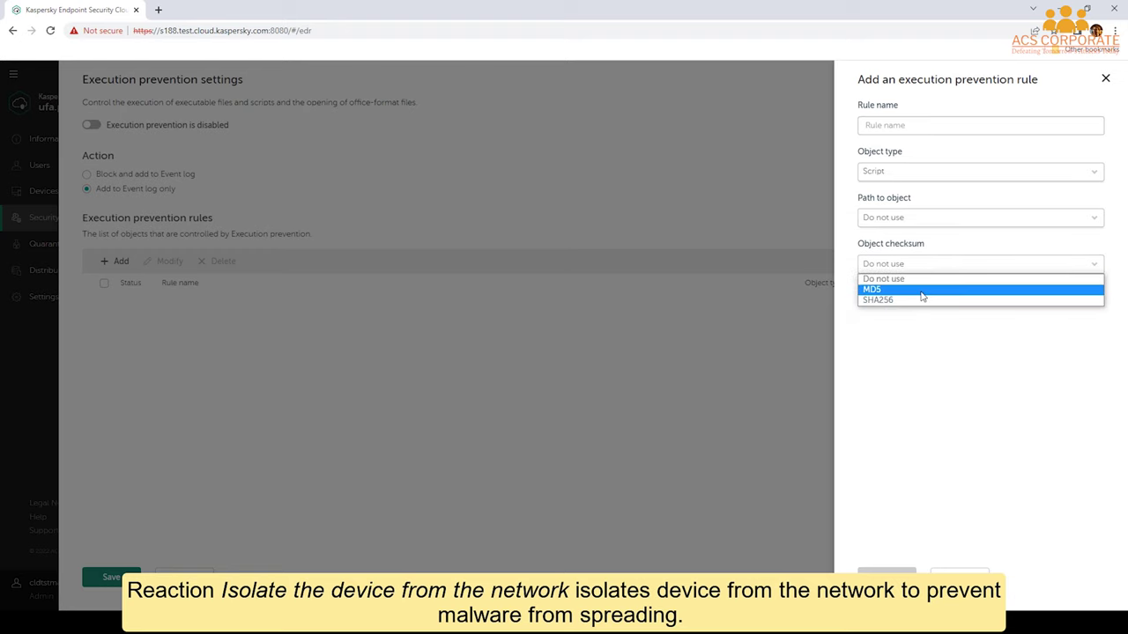
left_click(916, 289)
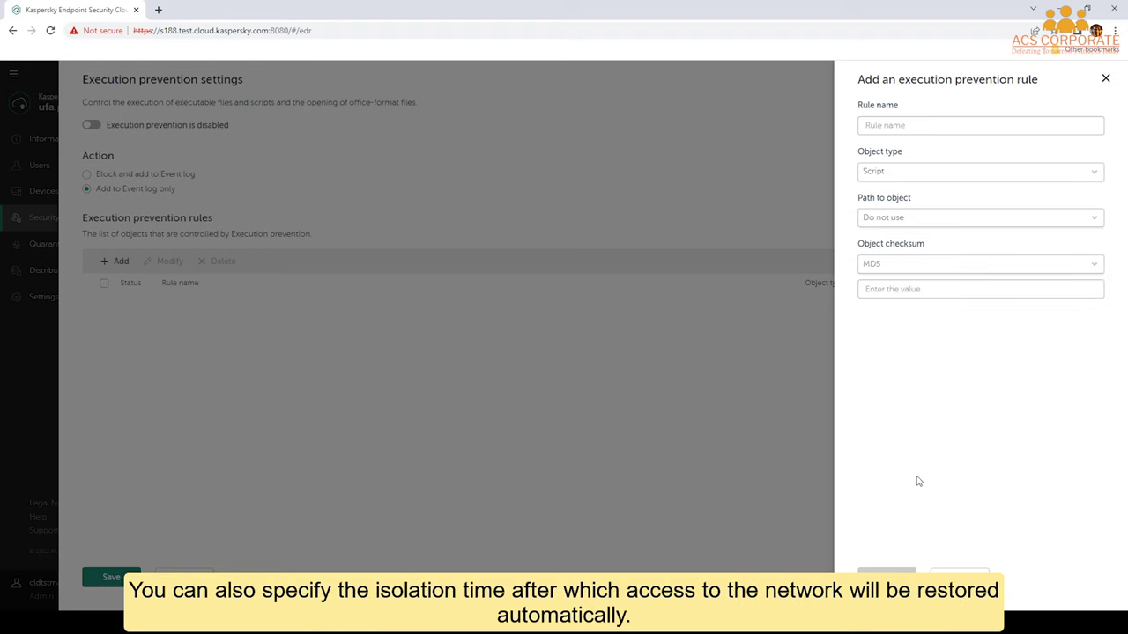
left_click(960, 573)
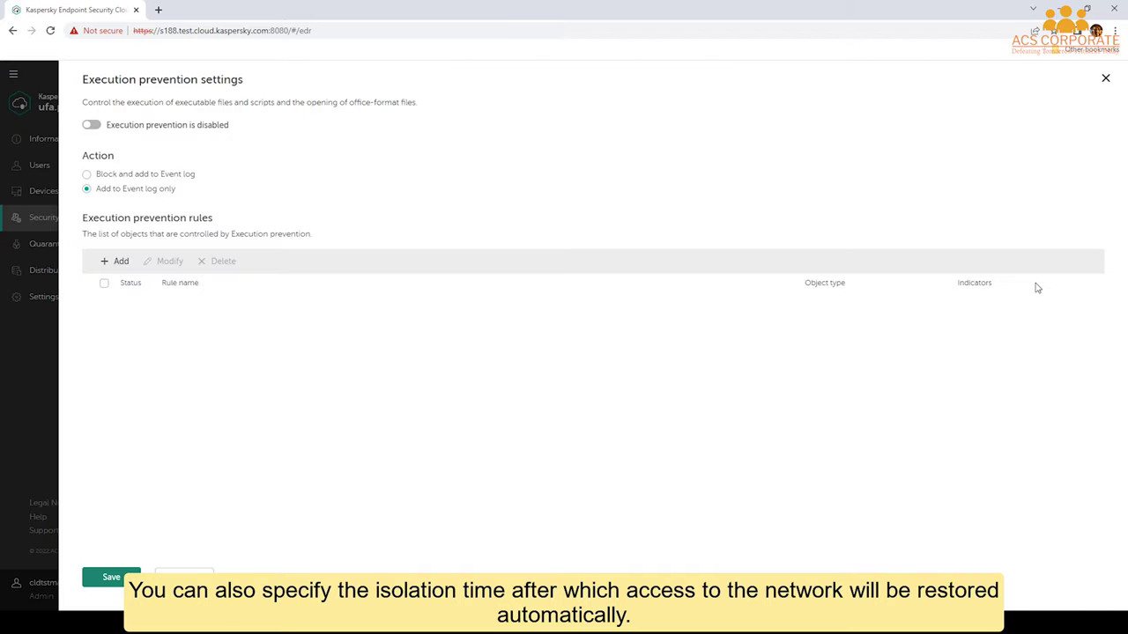
left_click(1106, 80)
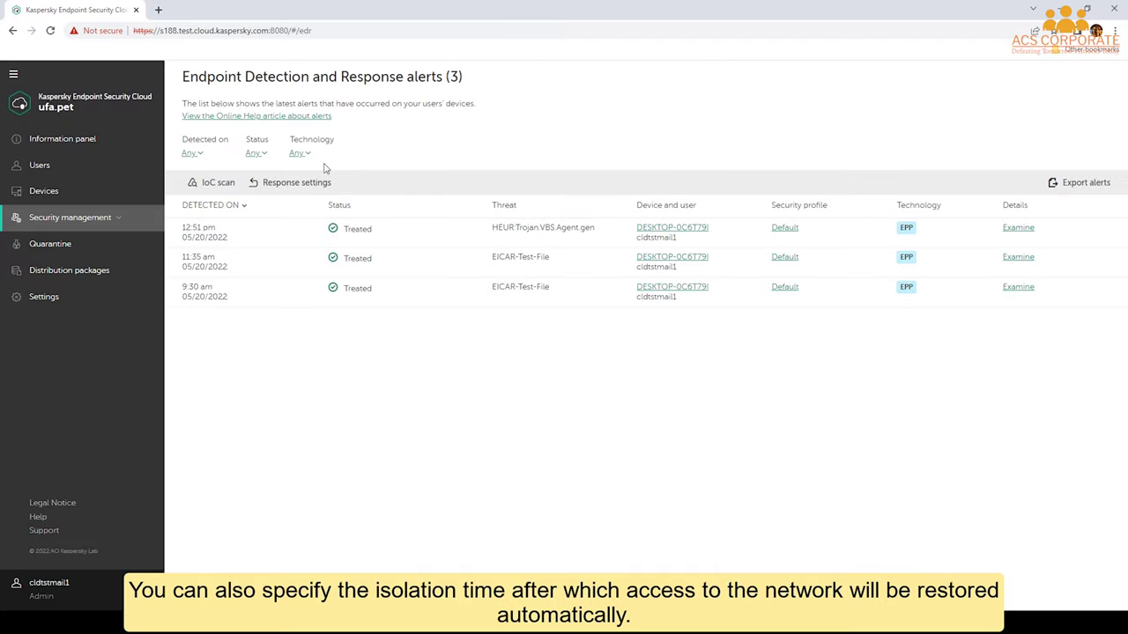
left_click(296, 182)
Set network isolation to automatically unlock isolated devices after 4 hours
left_click(285, 233)
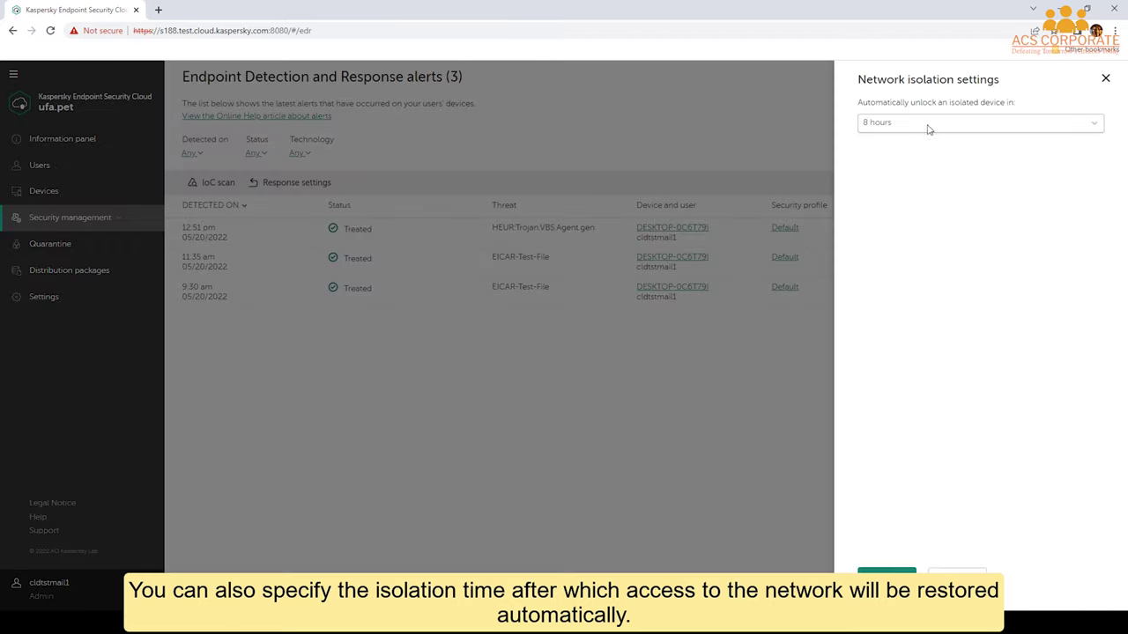
left_click(958, 128)
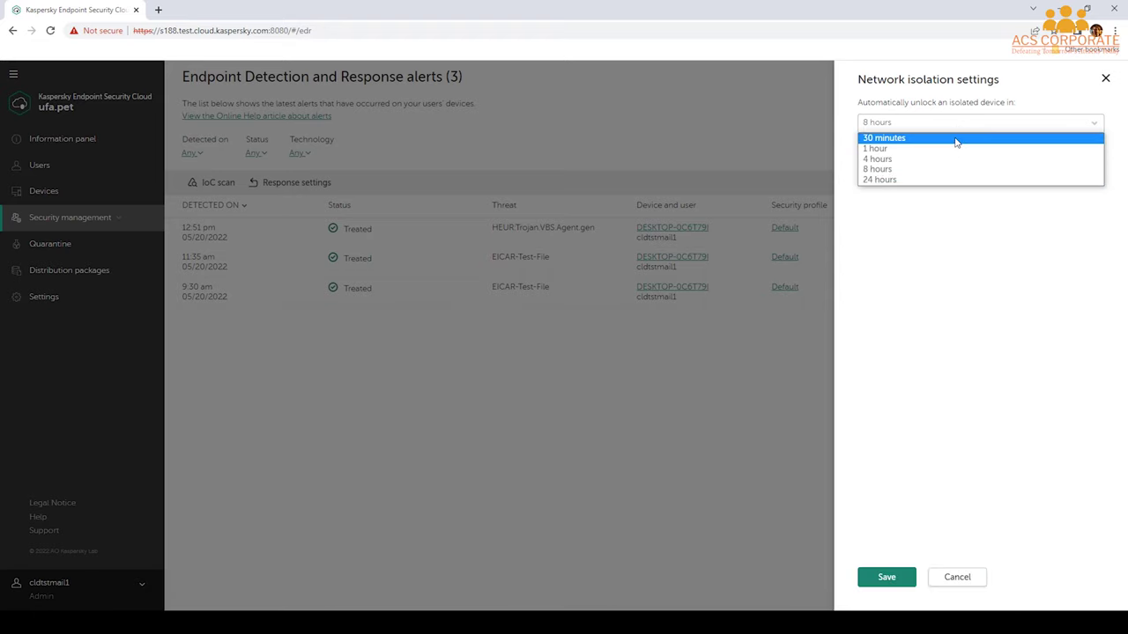
left_click(951, 160)
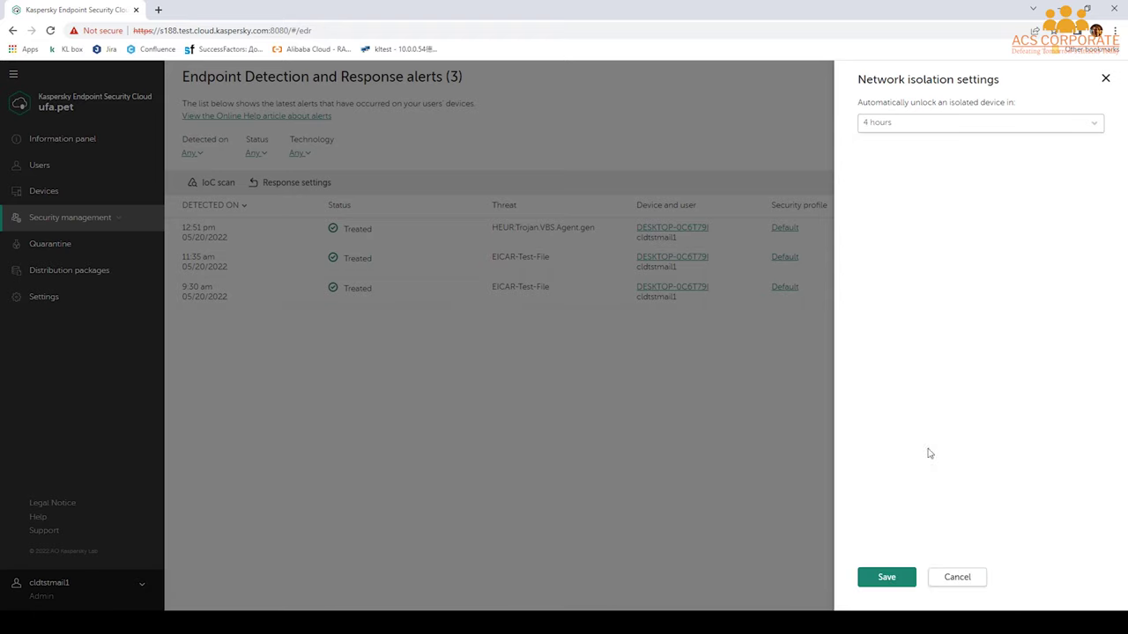
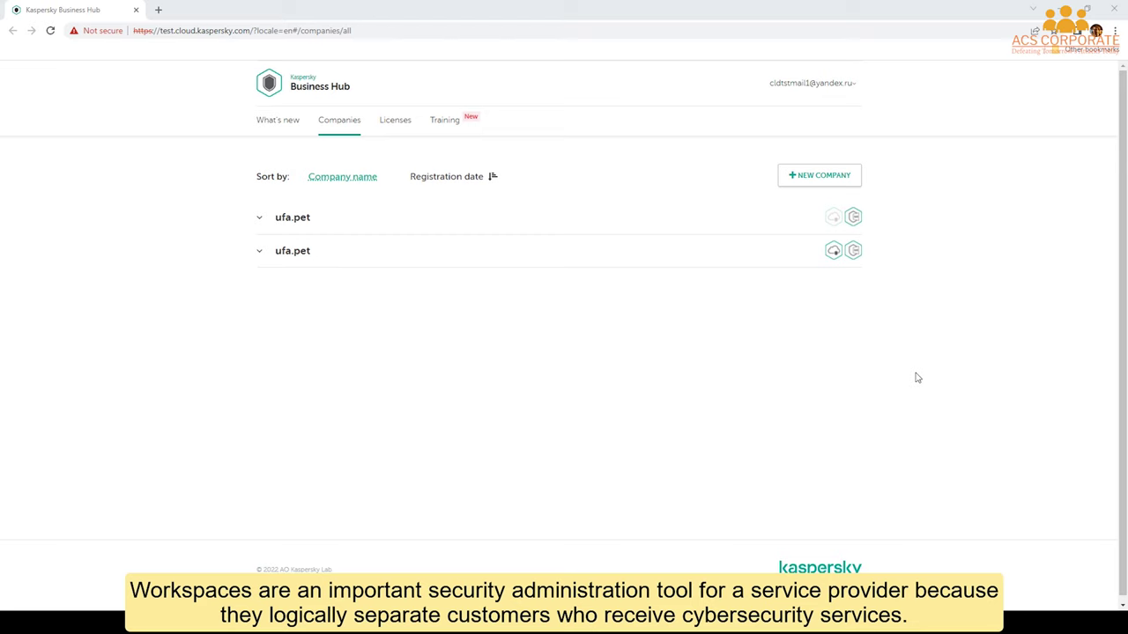
Start a new Endpoint Security Cloud company and accept its agreement, privacy and data processing terms
left_click(827, 180)
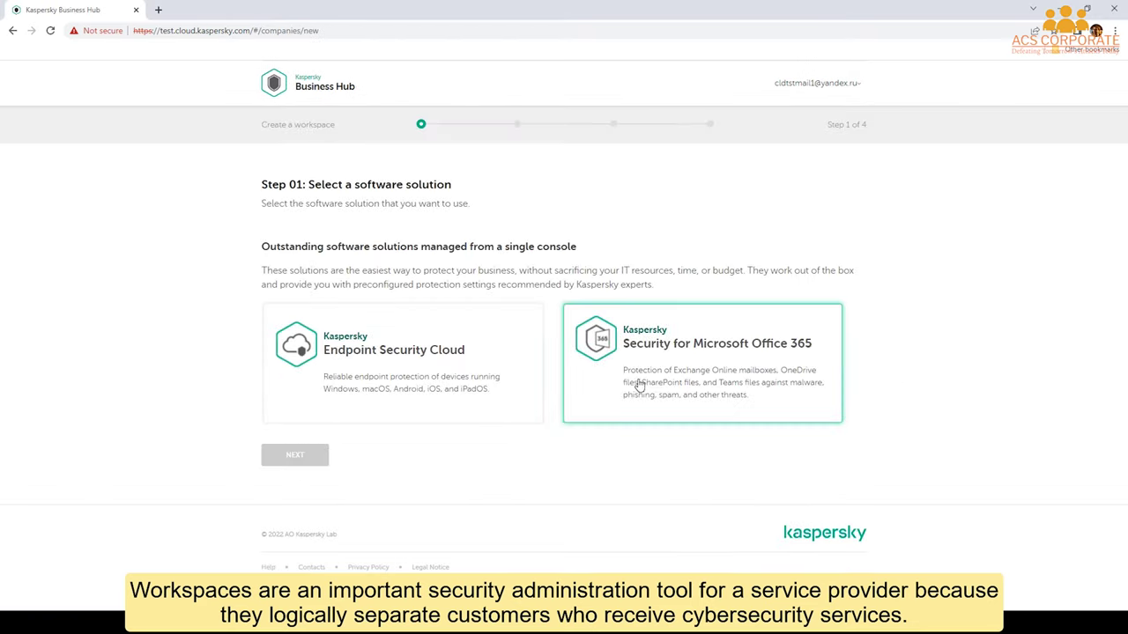
left_click(336, 380)
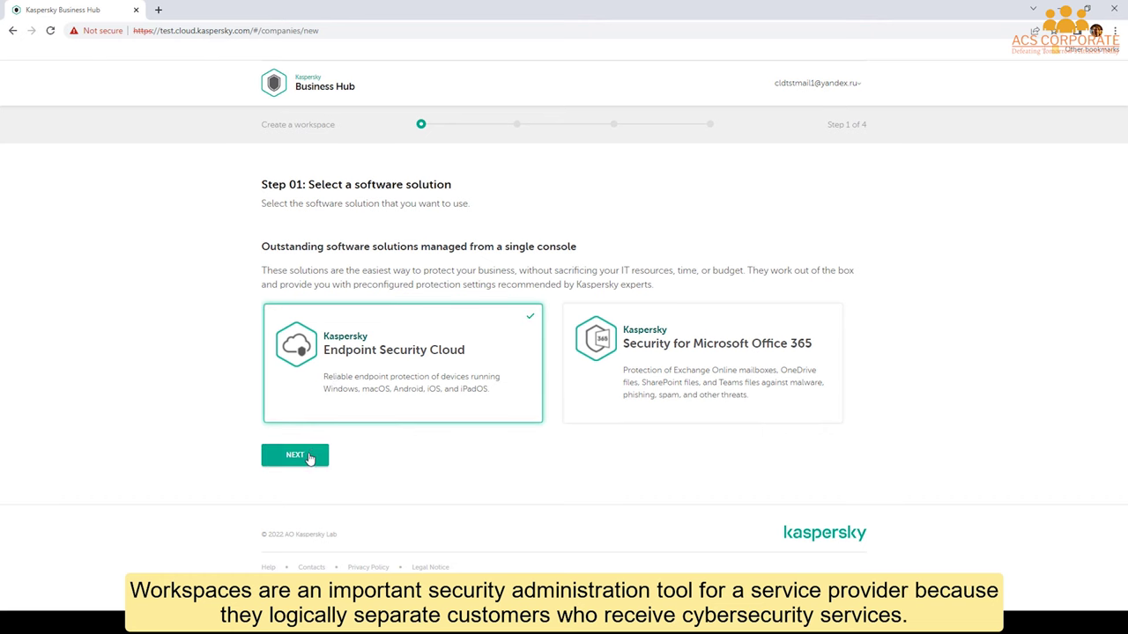
left_click(311, 456)
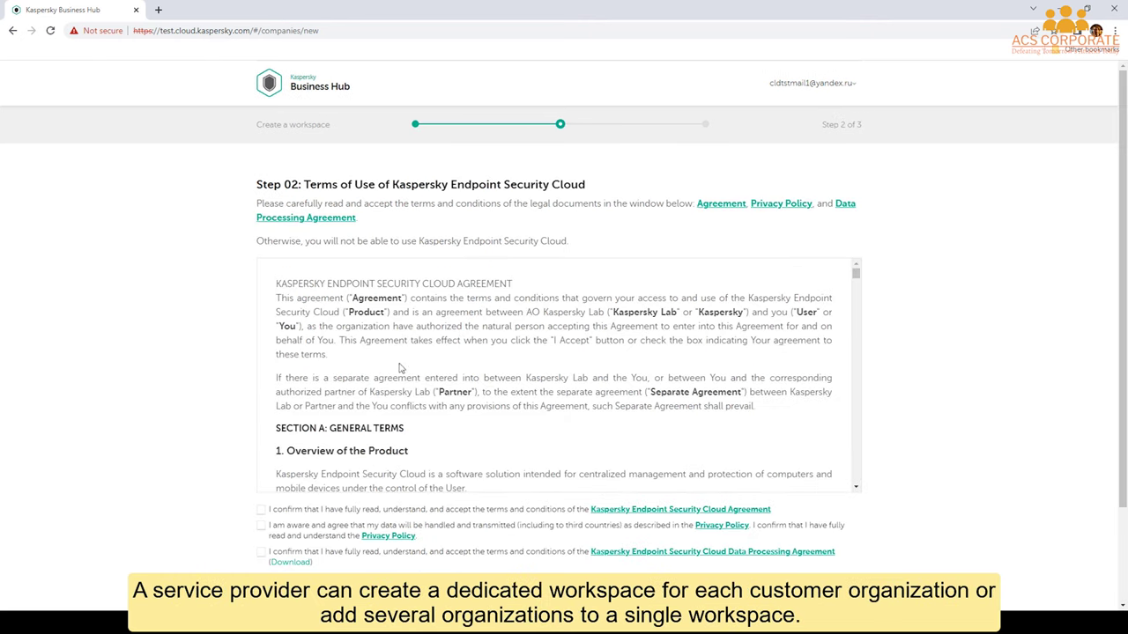
scroll(244, 331, "down", 2)
left_click(260, 392)
left_click(261, 409)
left_click(261, 434)
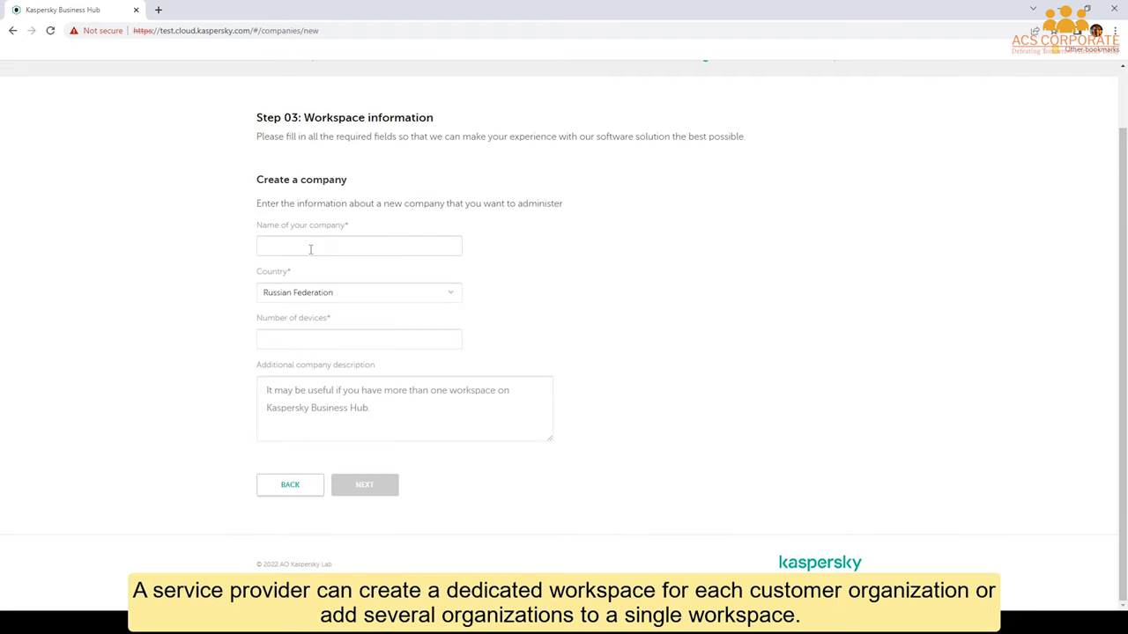
Enter company01 as the name, Ireland as the country, 10 devices and a description, then submit
left_click(311, 249)
type("company01")
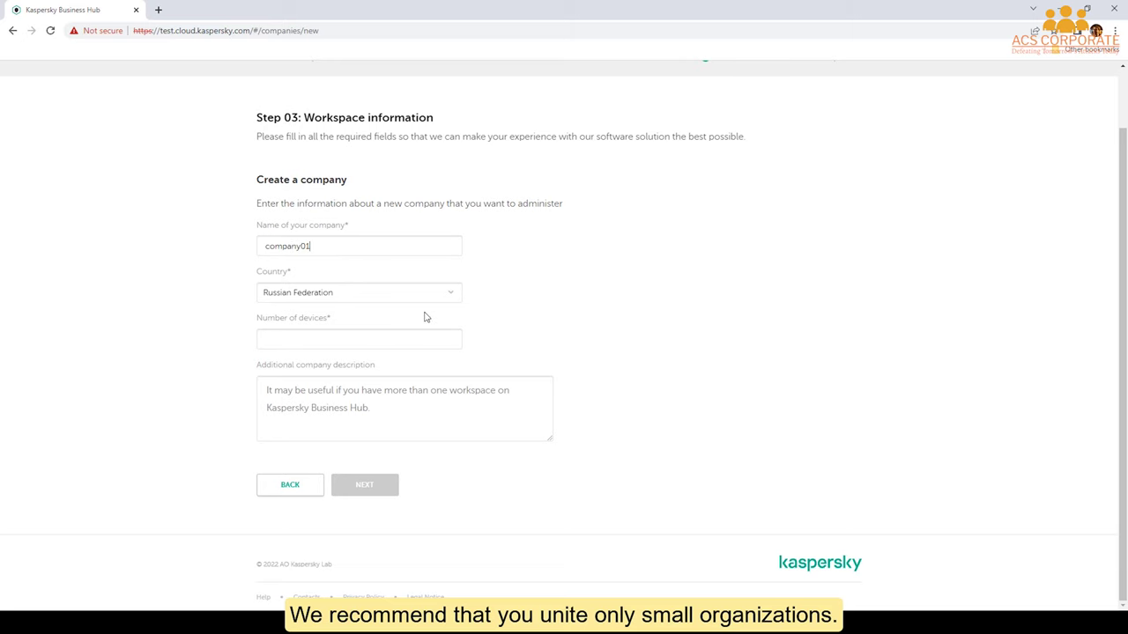
left_click(436, 300)
scroll(403, 432, "down", 5)
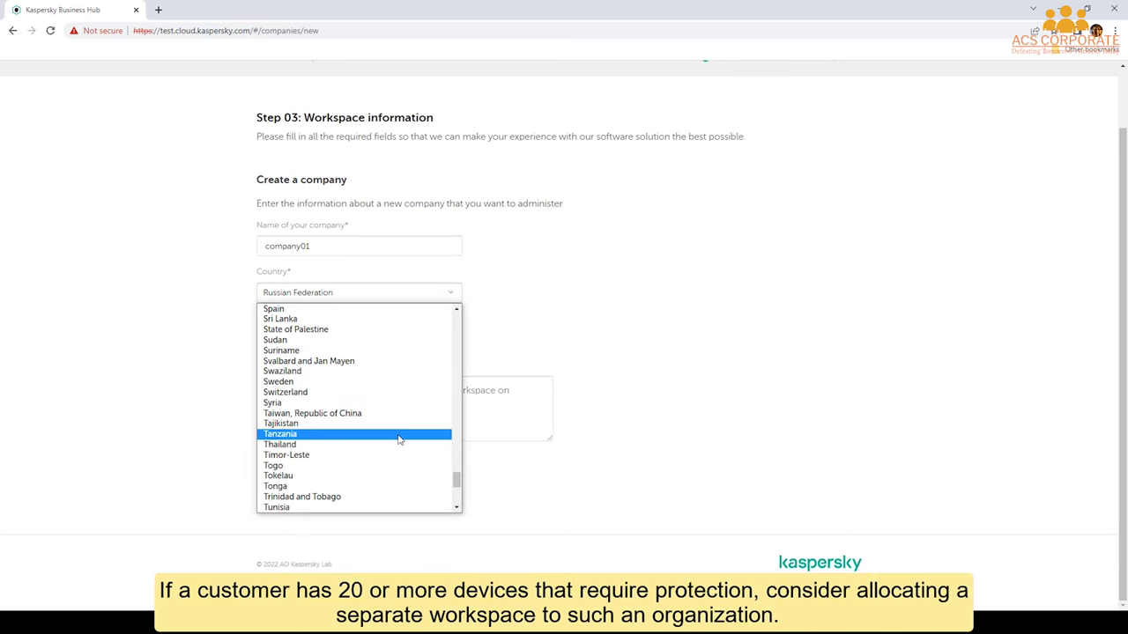
type("iran")
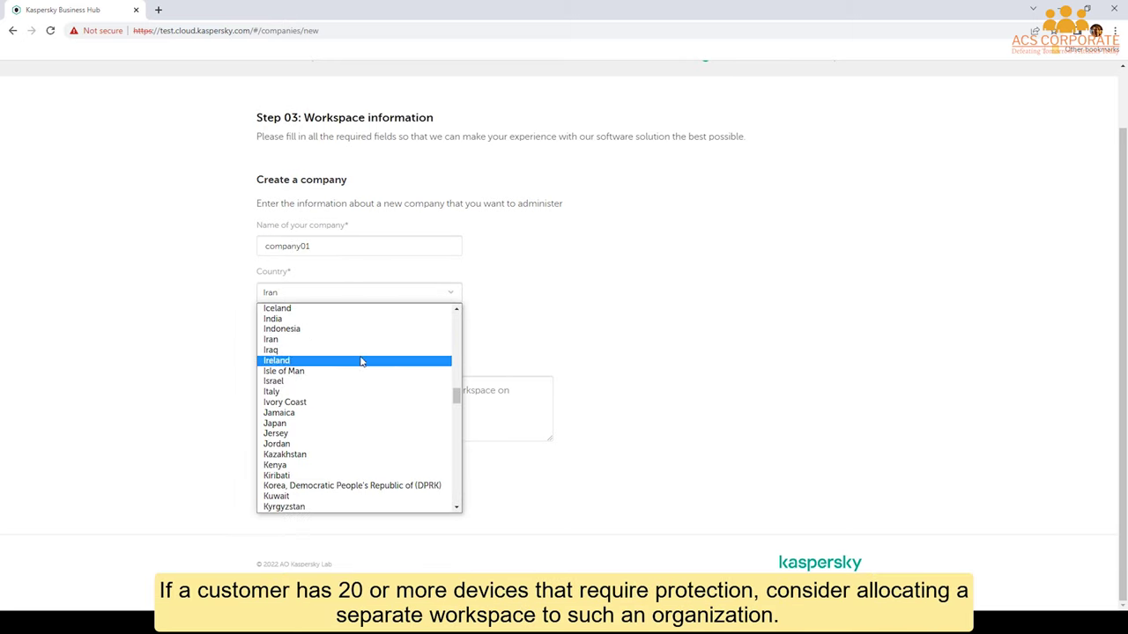
left_click(352, 361)
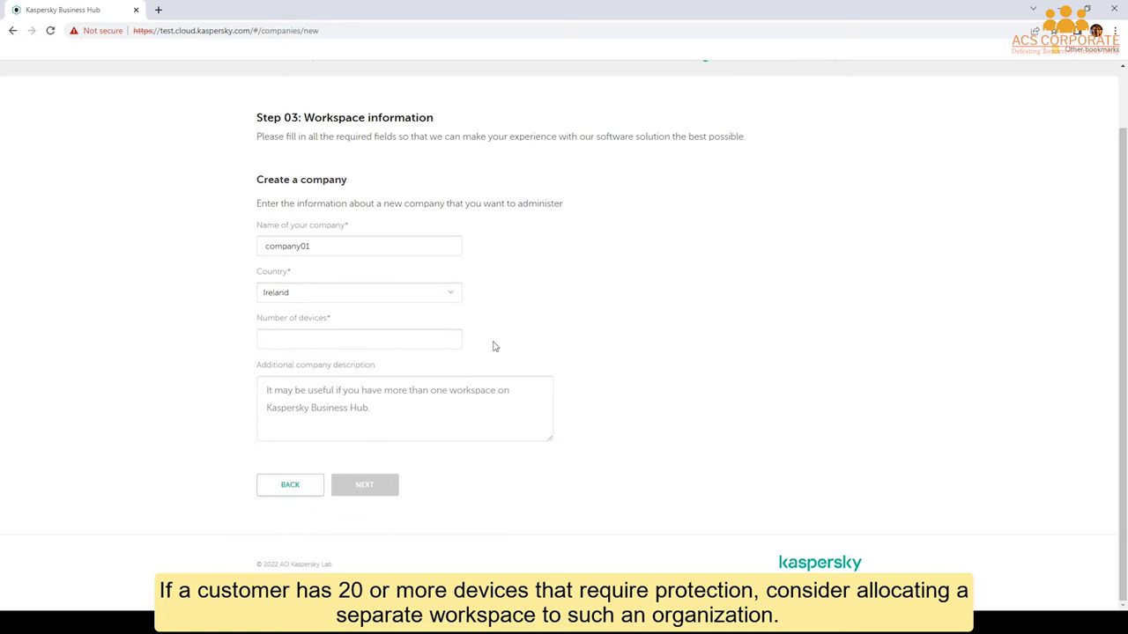
left_click(443, 343)
type("5")
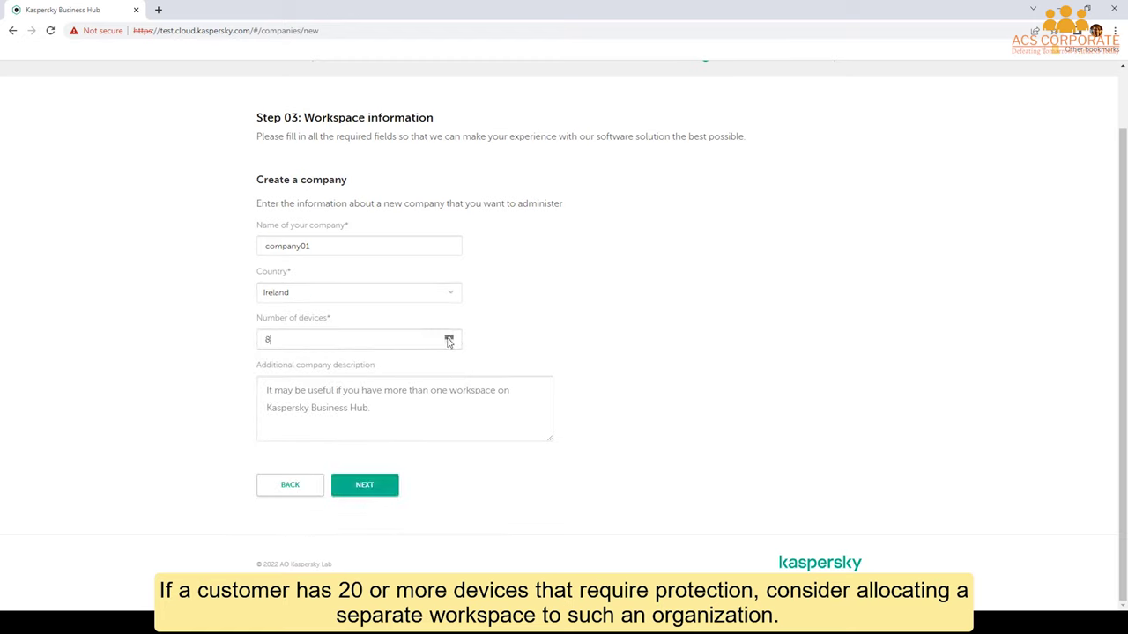
left_click(449, 341)
left_click(394, 412)
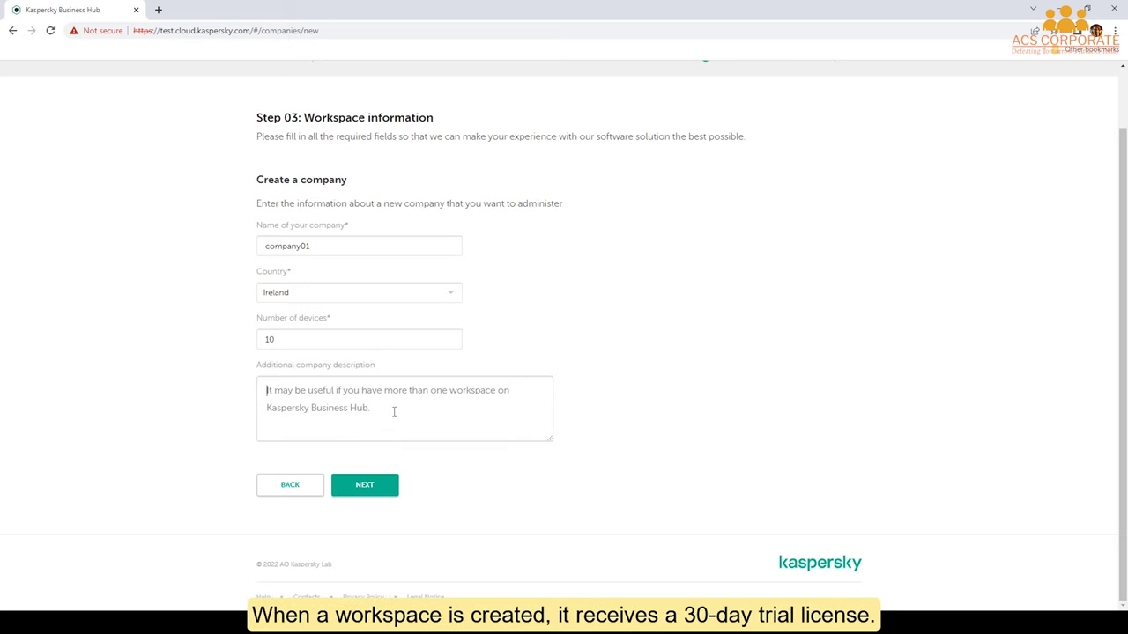
type("Customer company 01")
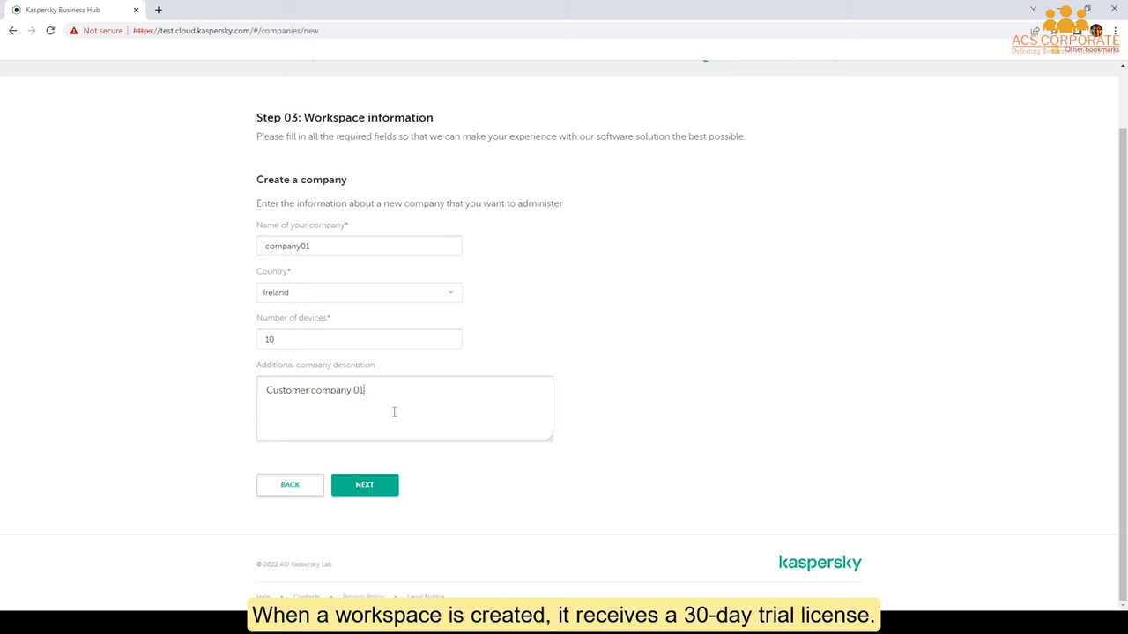
left_click(370, 478)
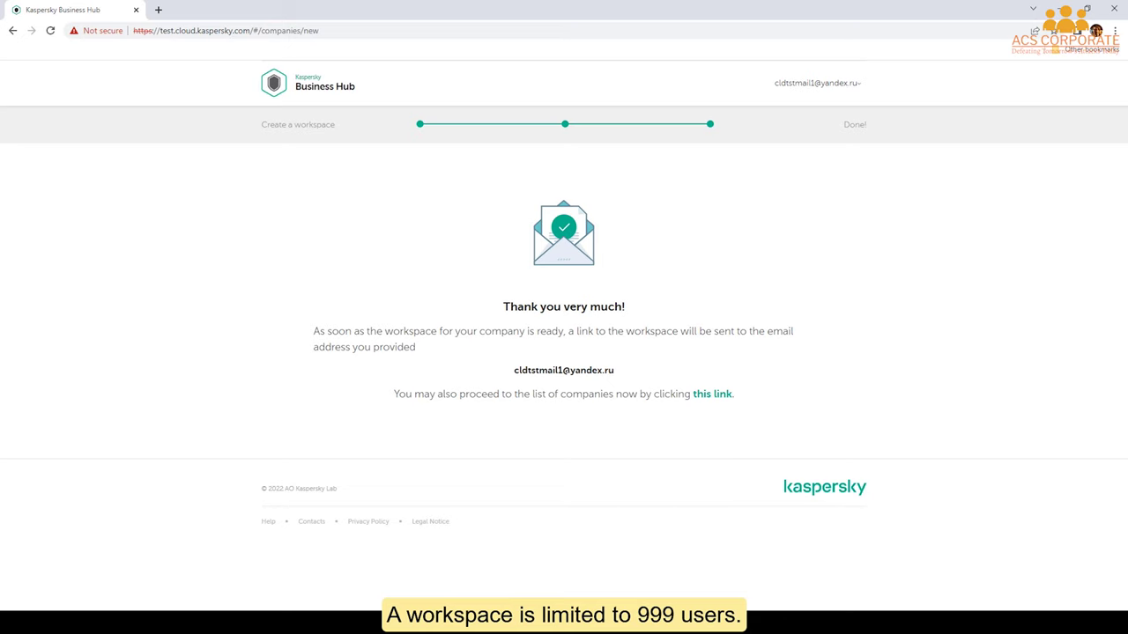
Expand company01 in the companies list and open its Endpoint Security Cloud workspace
left_click(304, 95)
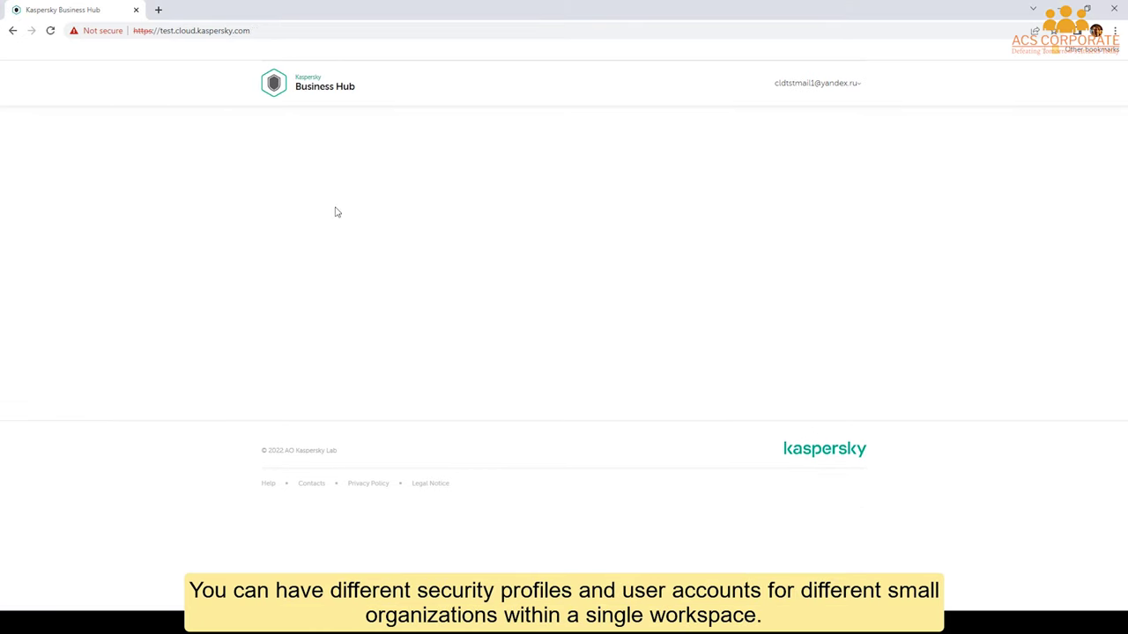
scroll(196, 411, "down", 1)
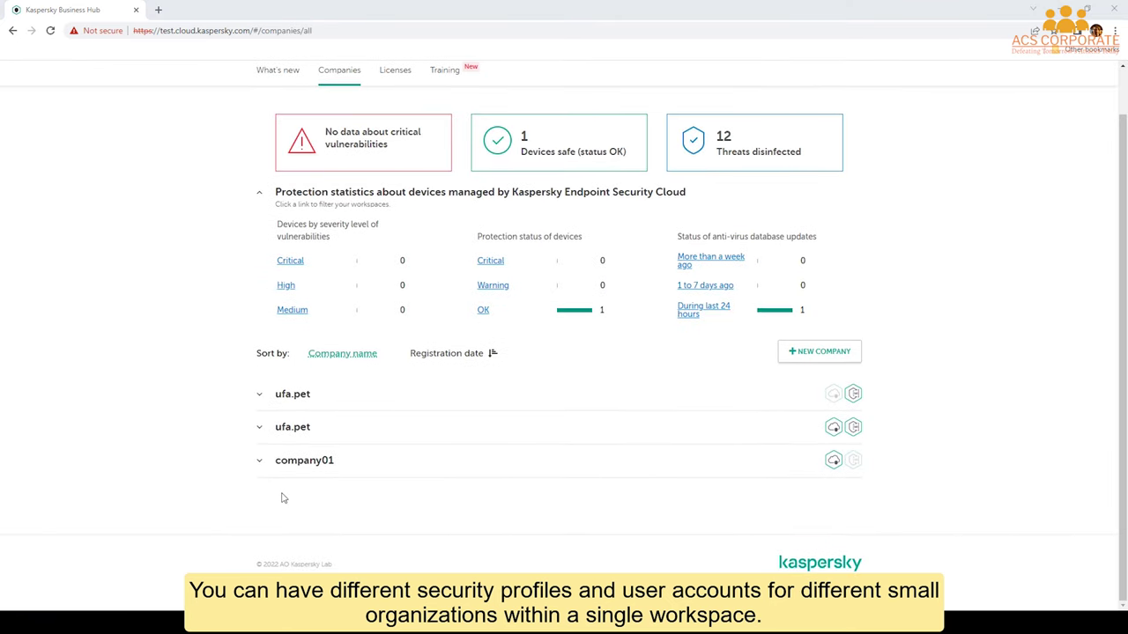
left_click(310, 462)
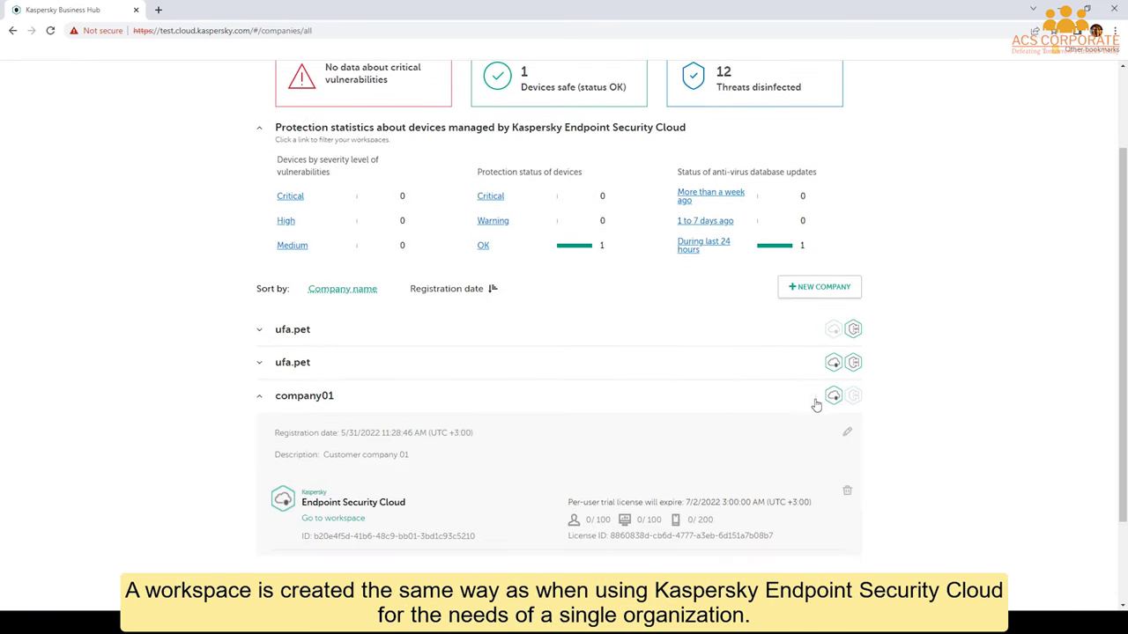
left_click(831, 397)
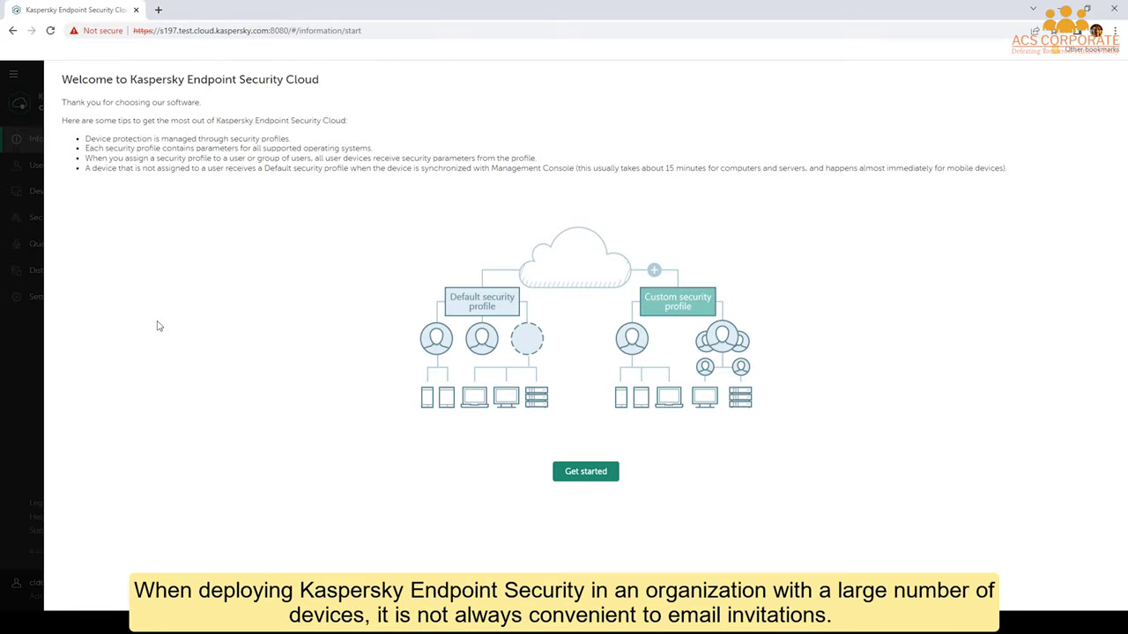
Begin workspace setup, accepting the Windows and Mac agreements and skipping the proxy server
left_click(586, 474)
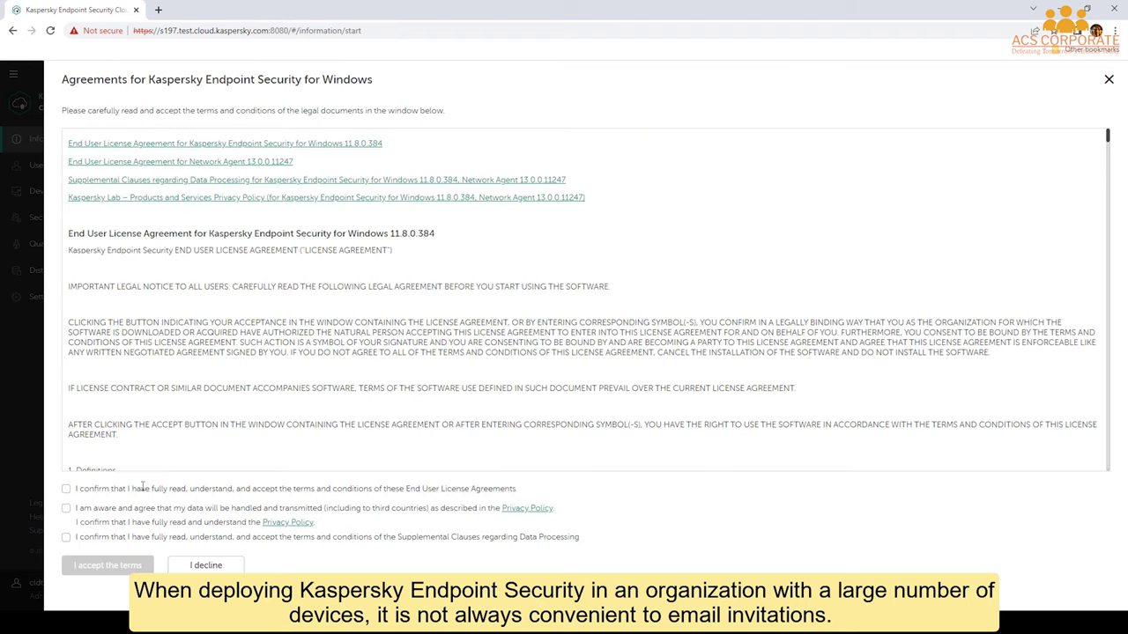
left_click(67, 490)
left_click(67, 535)
left_click(108, 565)
left_click(66, 508)
left_click(66, 527)
left_click(107, 565)
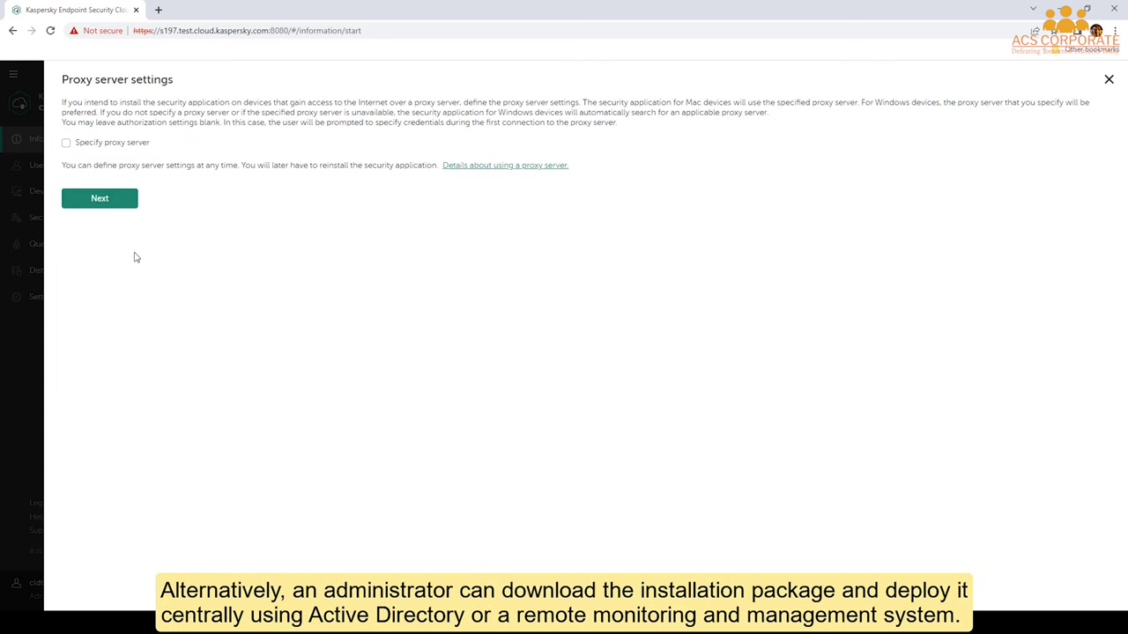
left_click(97, 196)
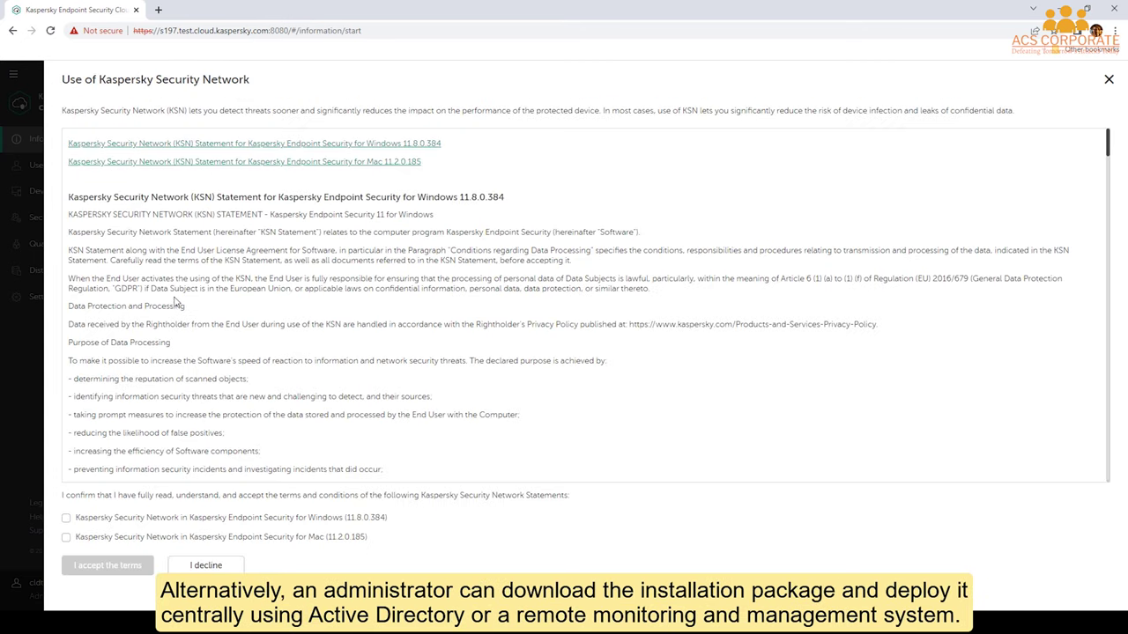
Accept the KSN statements and Data Discovery agreement, then enable the offered features
left_click(66, 518)
left_click(66, 537)
left_click(98, 565)
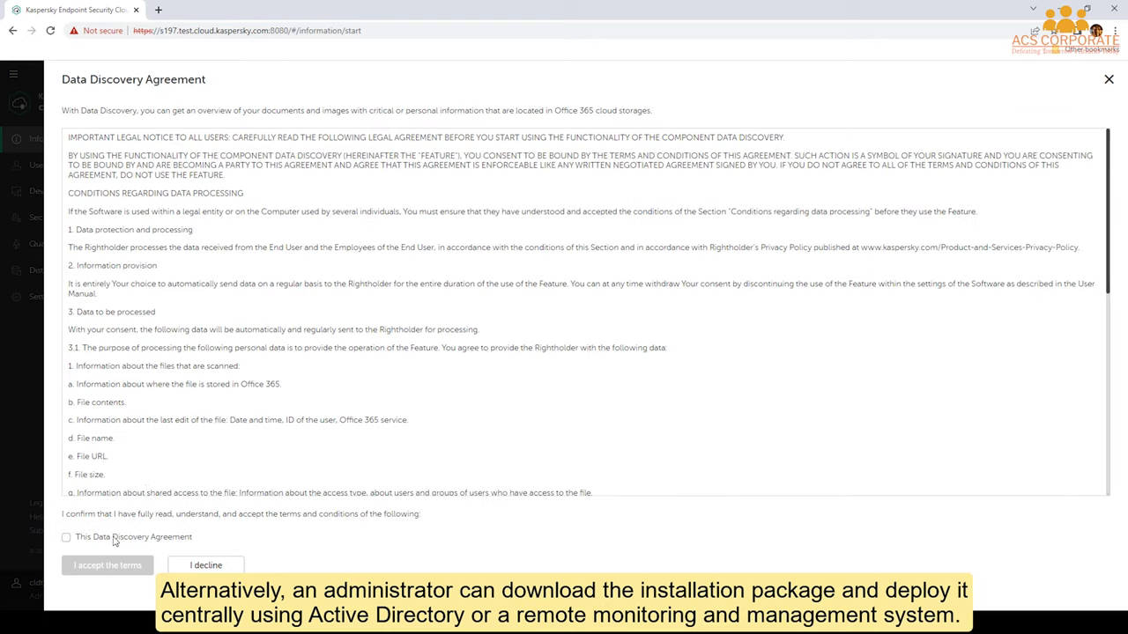
left_click(67, 537)
left_click(106, 566)
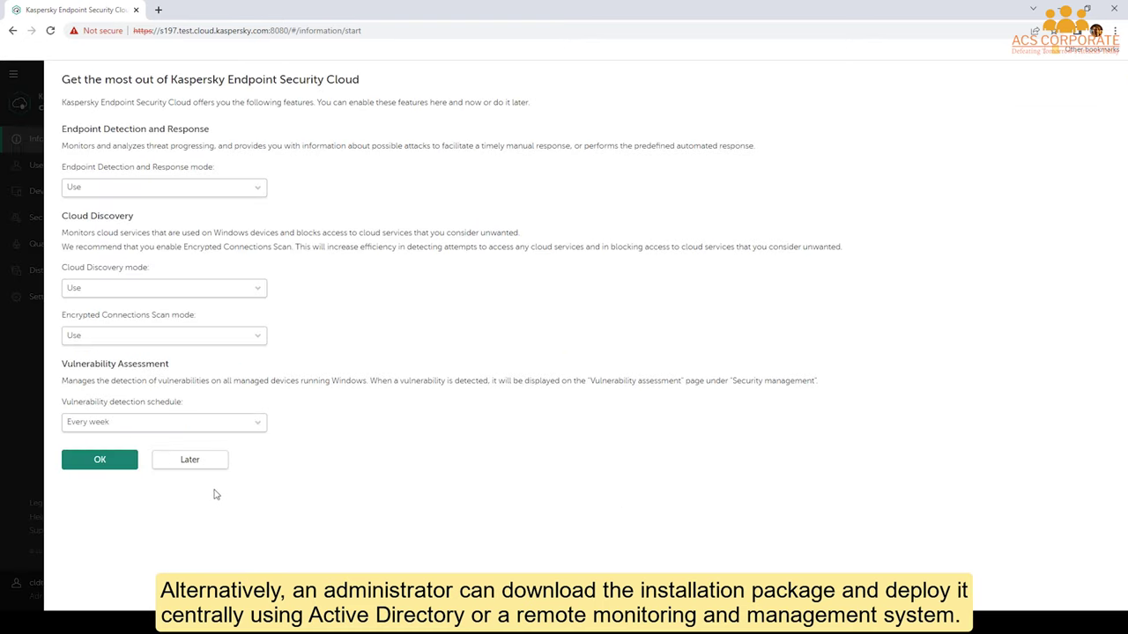
left_click(116, 464)
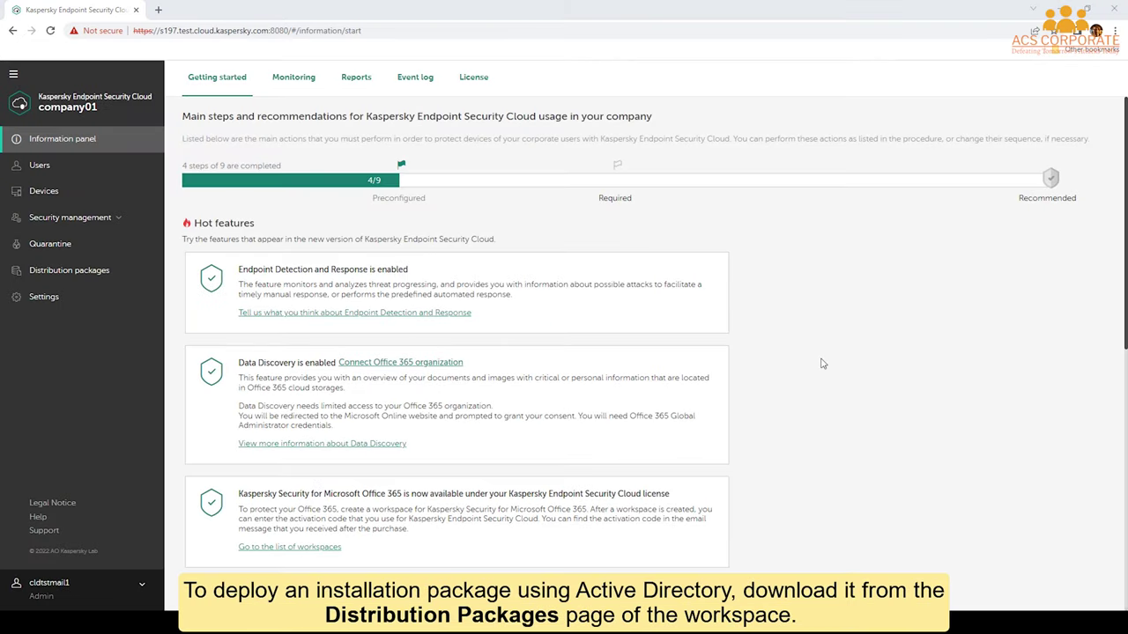
Download the Kaspersky Endpoint Security for Windows (11.8.0) package into Downloads
left_click(86, 271)
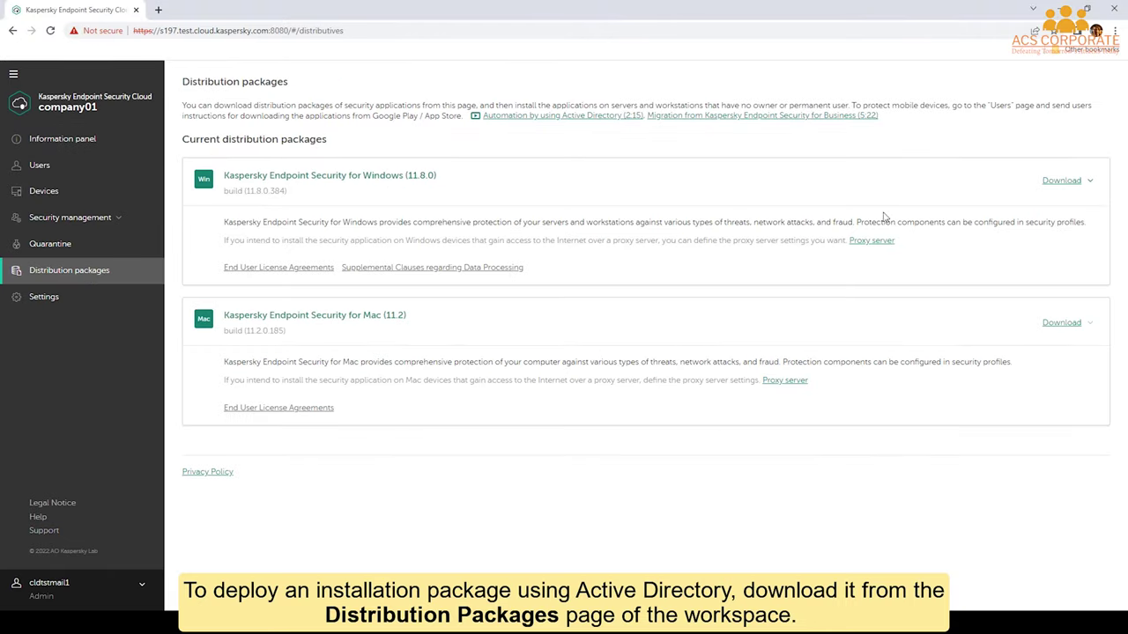
left_click(1062, 181)
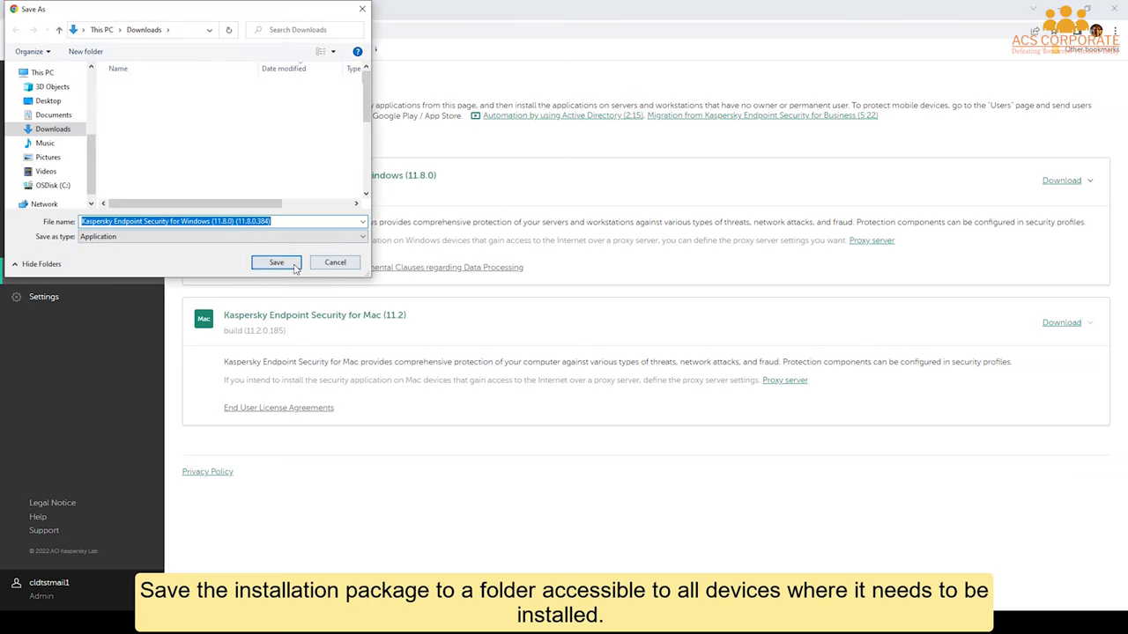
left_click(294, 263)
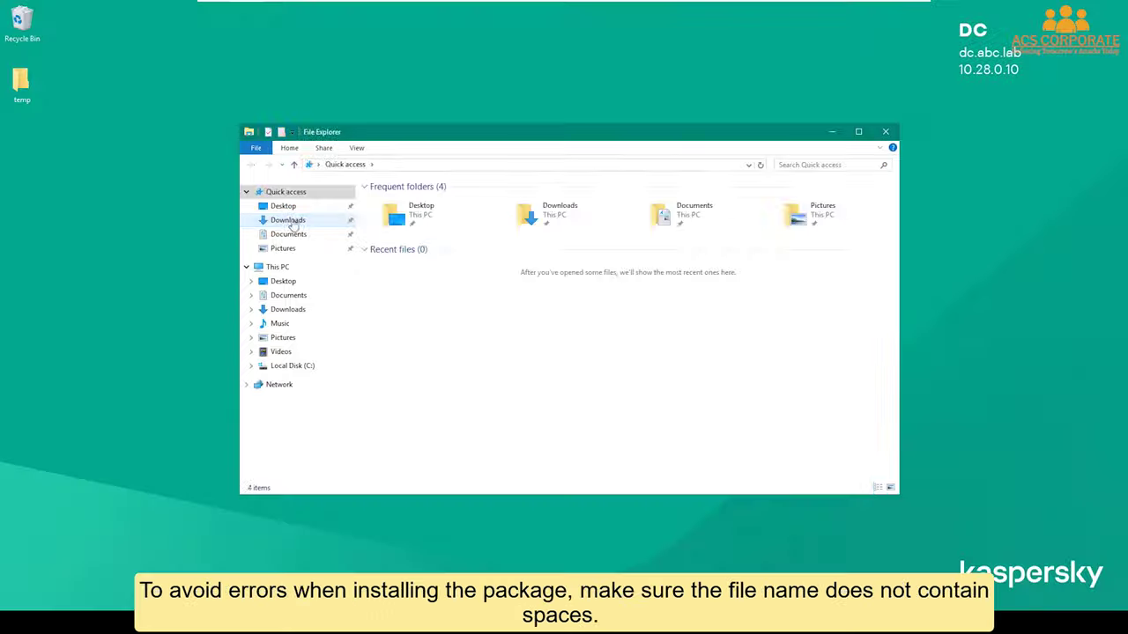
Rename the downloaded package, replacing every space in its name with an underscore
left_click(288, 219)
right_click(418, 213)
left_click(449, 411)
key("BackSpace")
type("_")
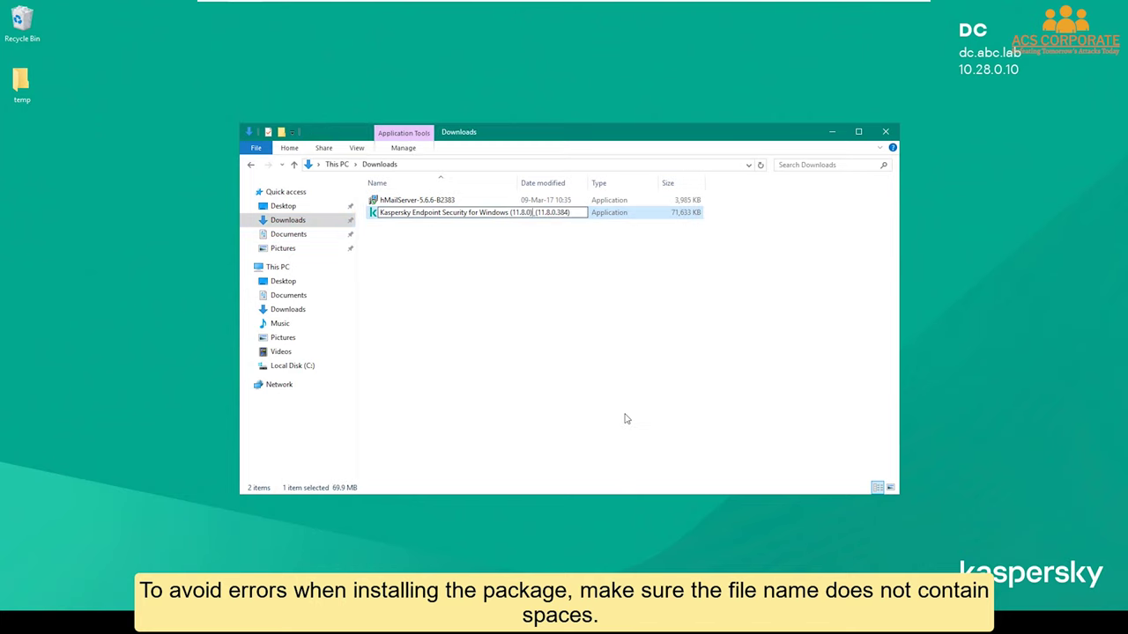
key("ctrl+Left")
key("BackSpace")
type("_")
key("ctrl+Left")
key("BackSpace")
type("_")
key("ctrl+Left")
key("BackSpace")
type("_")
key("BackSpace")
type("_")
key("ctrl+Left")
key("BackSpace")
type("_")
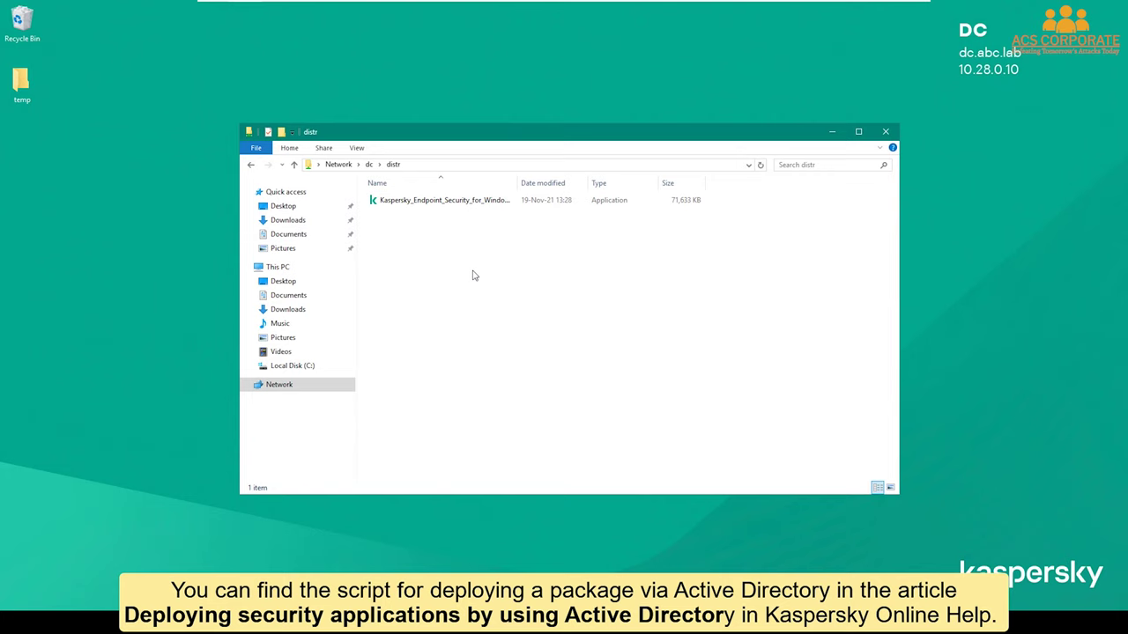
Create a new text document named kl_deploy in the distr folder
right_click(473, 273)
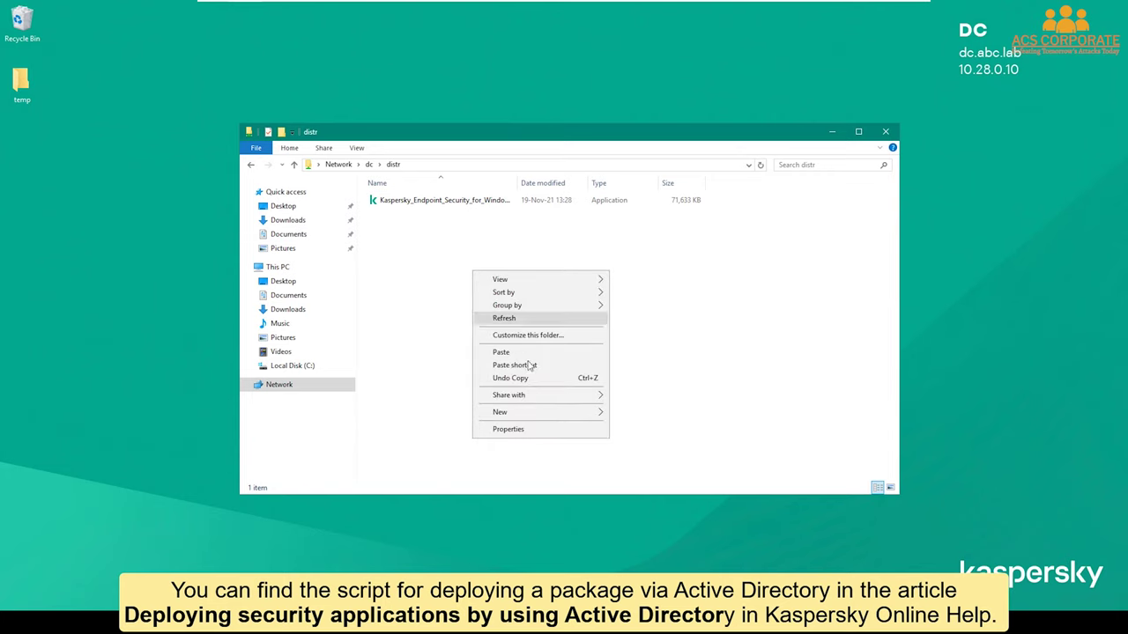
mouse_move(534, 410)
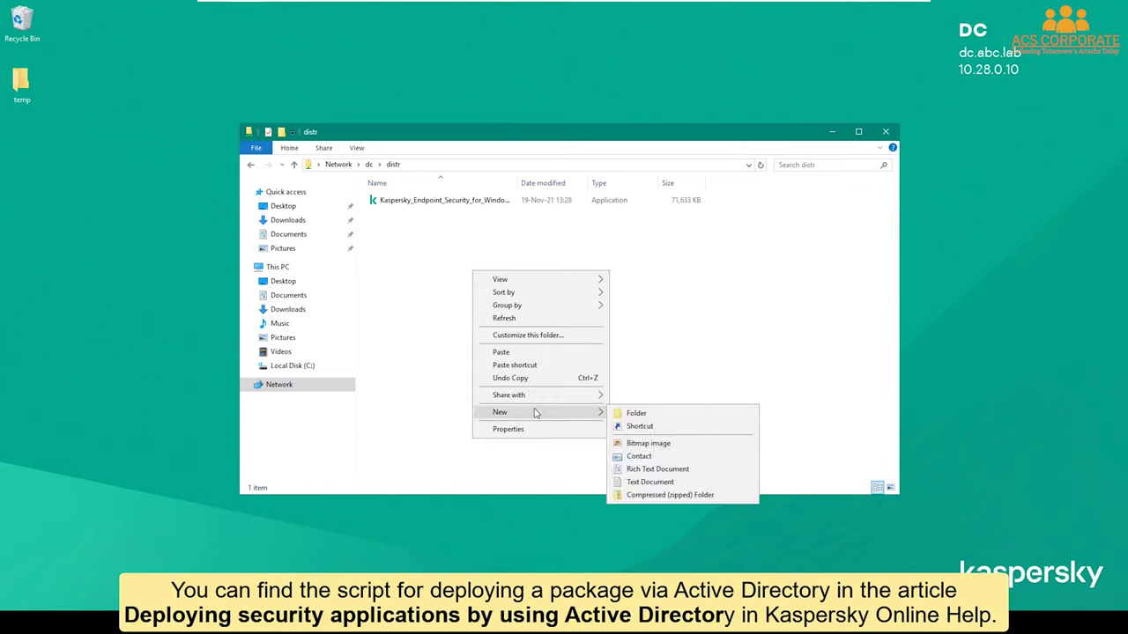
left_click(654, 482)
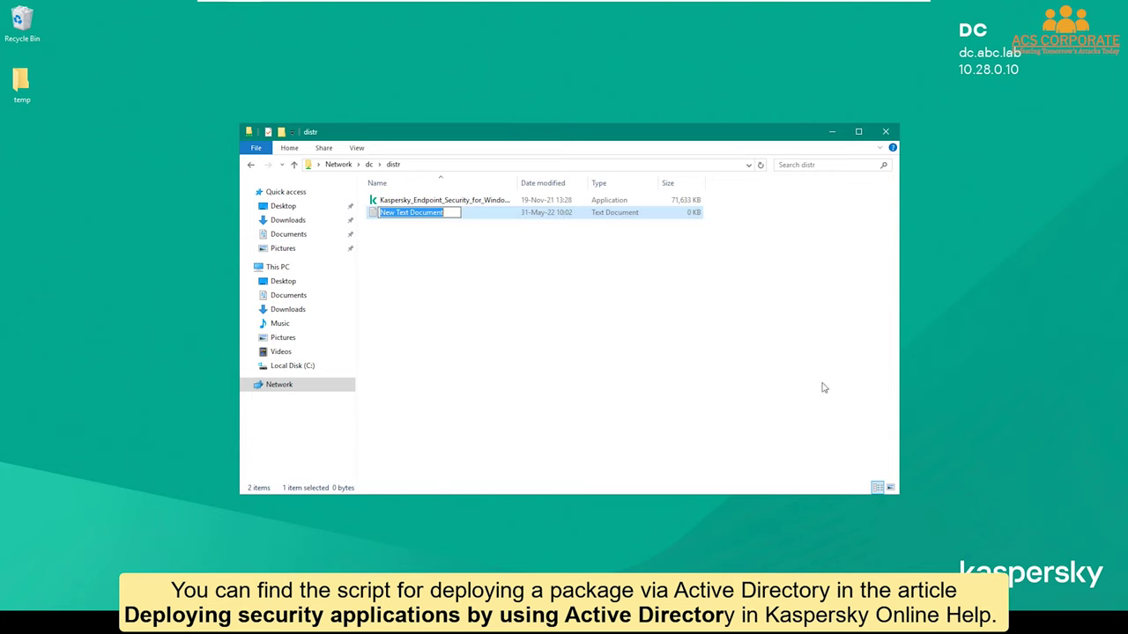
type("kl_")
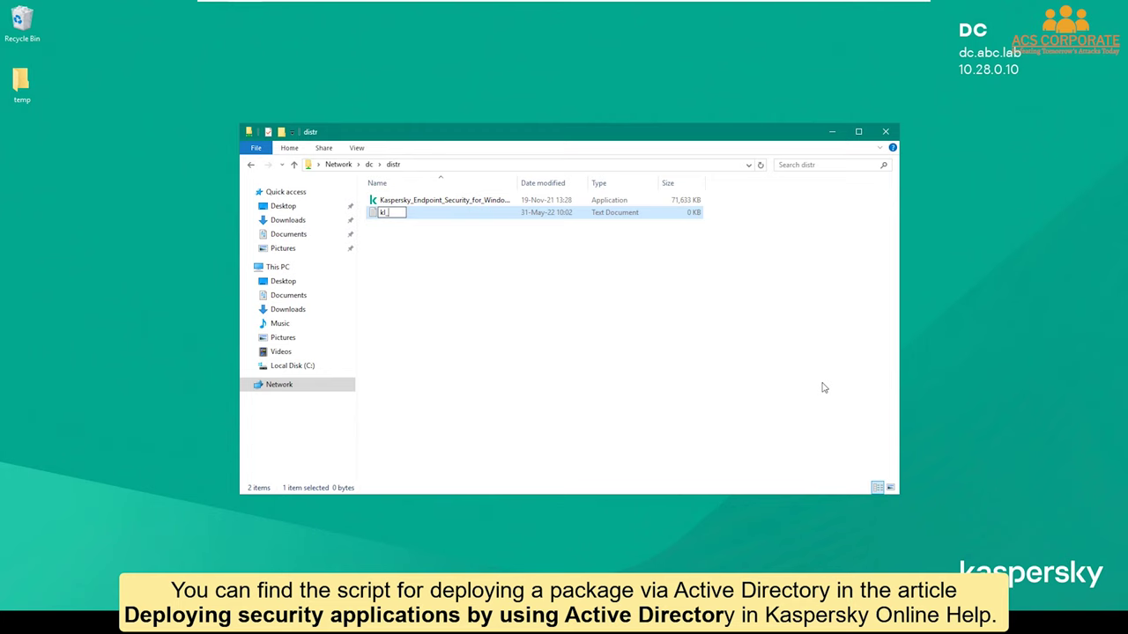
type("deploy")
key("Return")
key("Return")
Copy the deployment script from the help article and paste it into kl_deploy
key("alt+Tab")
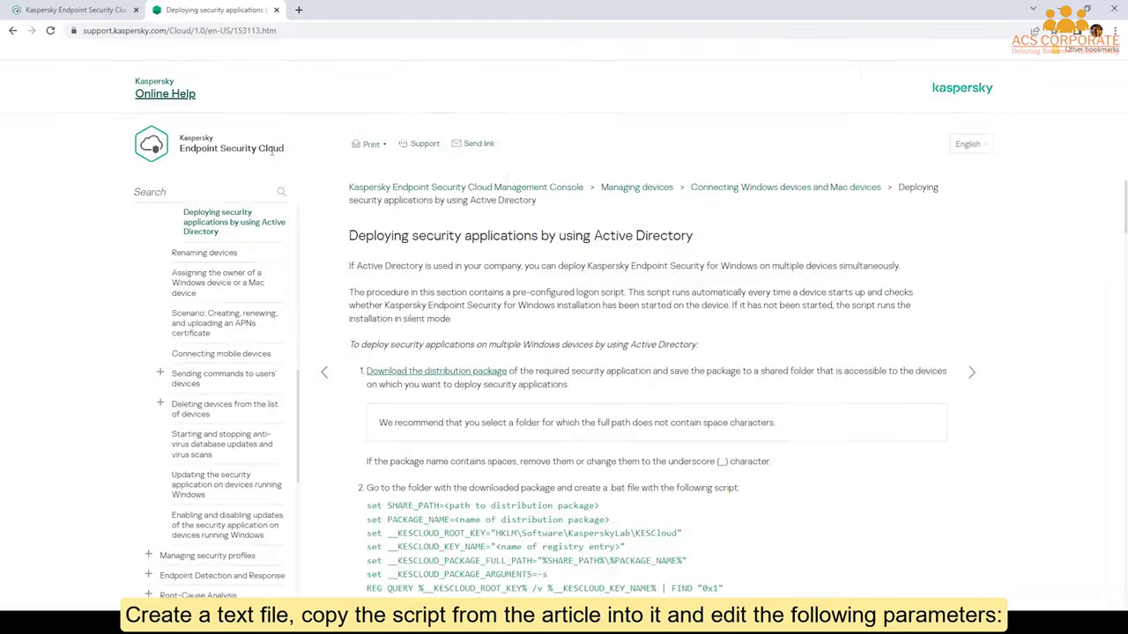
scroll(652, 277, "down", 3)
left_click_drag(367, 271, 495, 435)
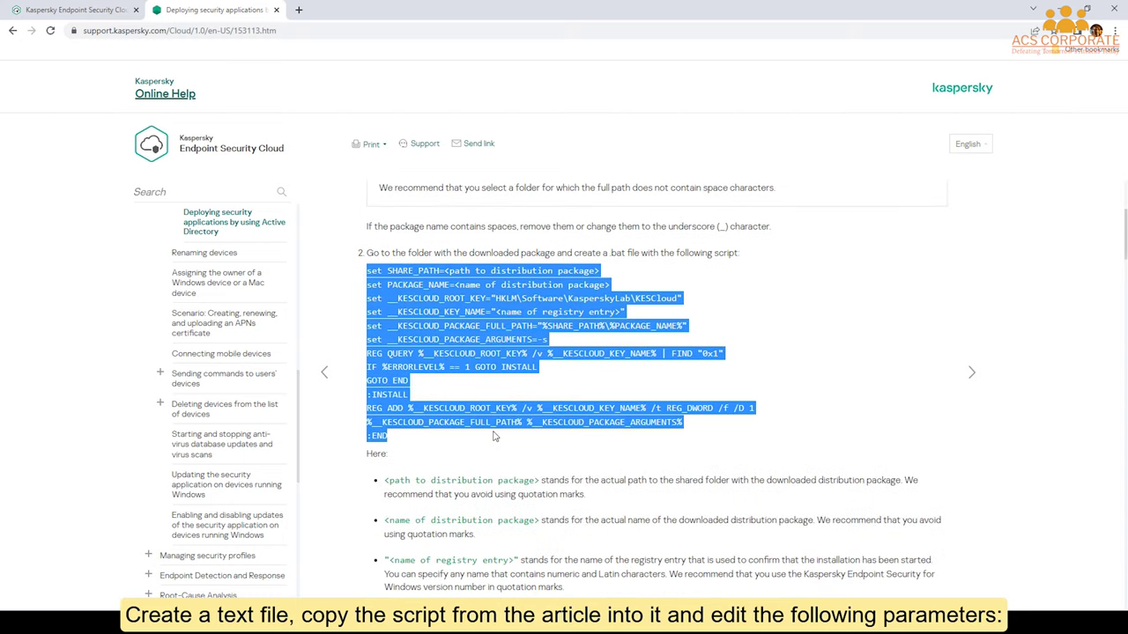
right_click(480, 326)
left_click(502, 334)
key("alt+Tab")
key("ctrl+v")
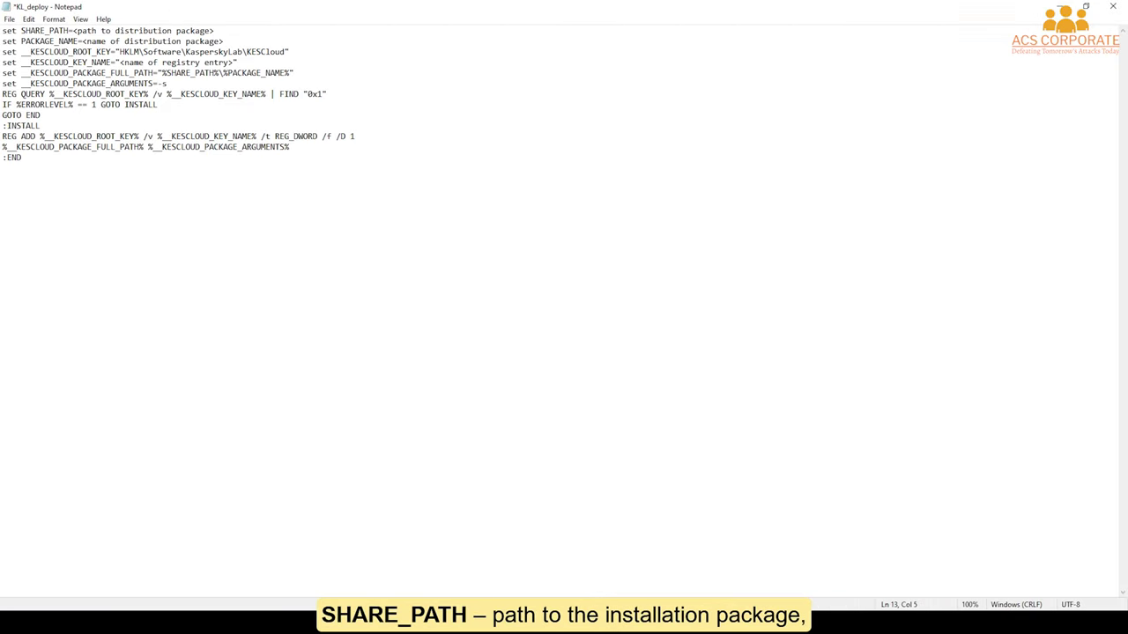
Set SHARE_PATH to \\dc\distr, the full 11.8.0.384 package file name, and key name 11.8.0
left_click(80, 18)
left_click(75, 31)
left_click_drag(76, 31, 215, 33)
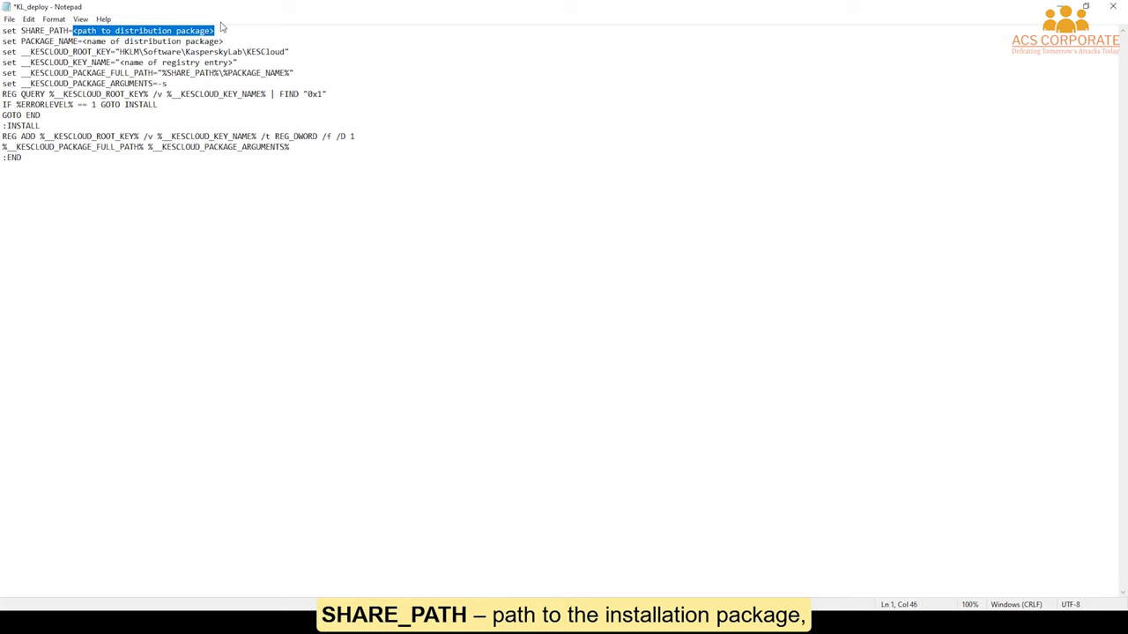
type("\\dc\\distr")
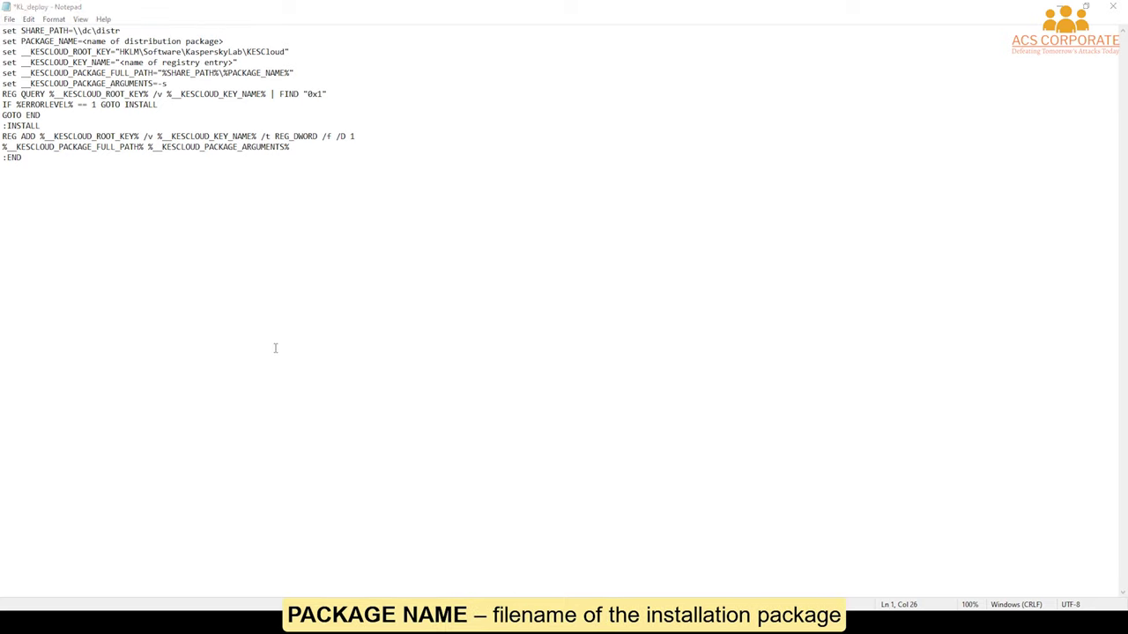
left_click_drag(82, 42, 225, 41)
key("ctrl+v")
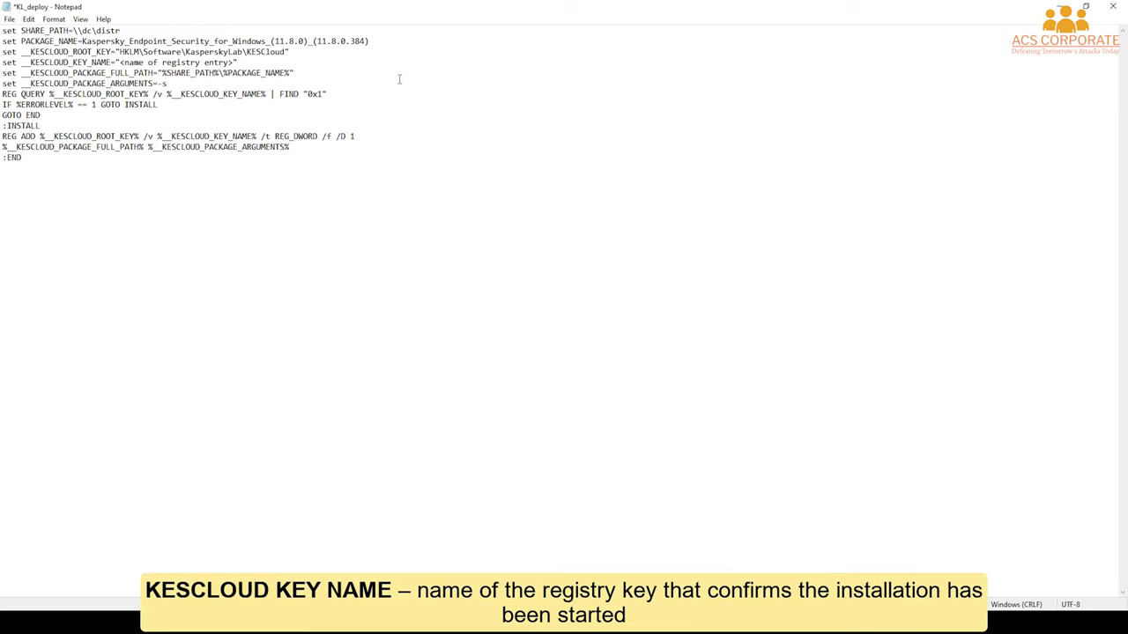
left_click_drag(121, 63, 234, 62)
type("11.8.0")
Save the edited script and start renaming the kl_deploy file
left_click(9, 19)
left_click(35, 72)
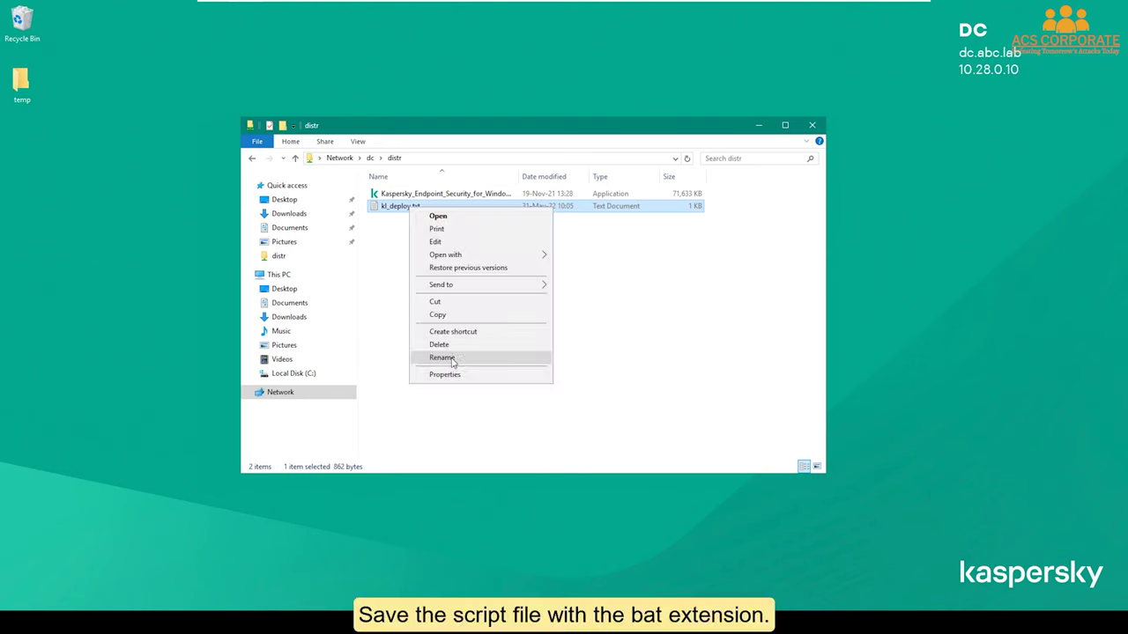
left_click(480, 357)
Rename the file to kl_deploy.bat, confirming the extension change
type("kl_deploy.bat")
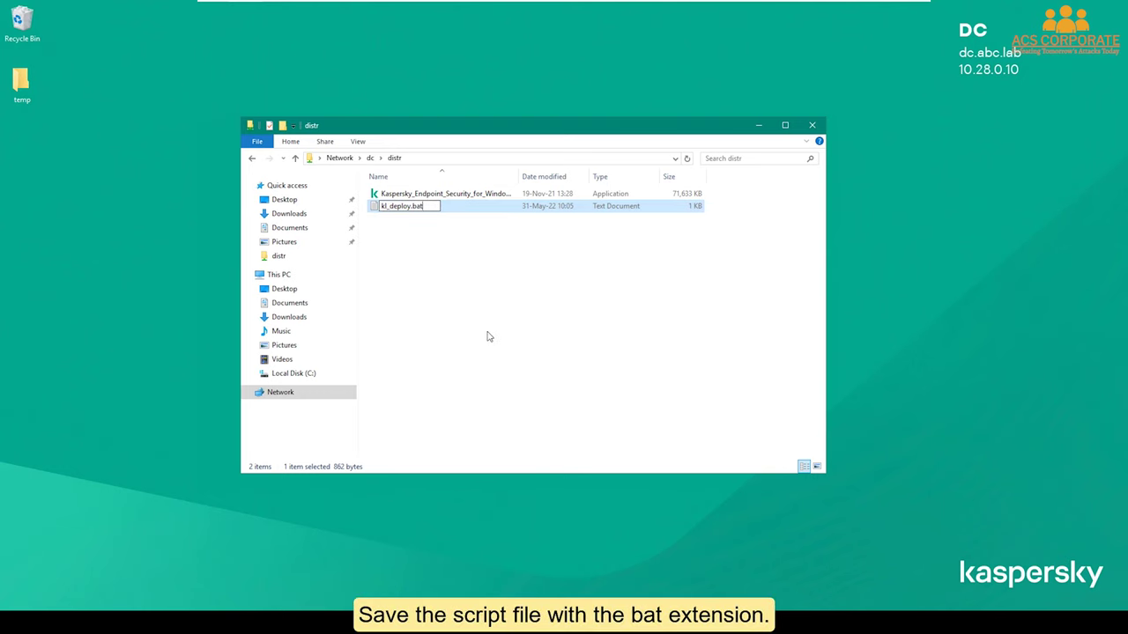
key("Return")
left_click(611, 313)
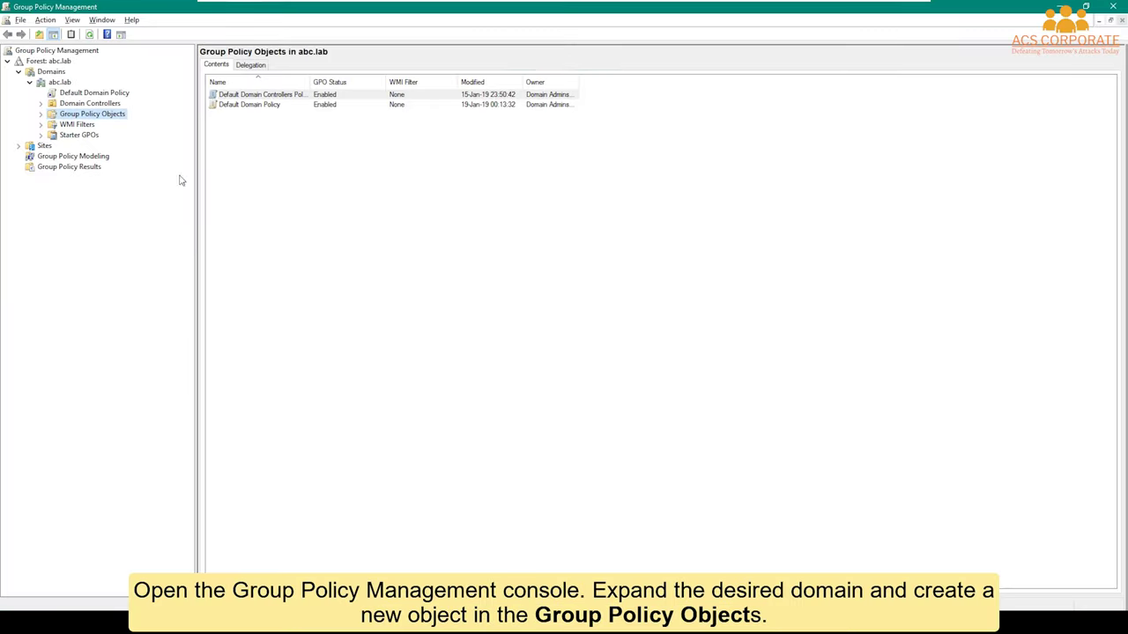
Create a new GPO named KL_deploy under abc.lab's Group Policy Objects
left_click(59, 83)
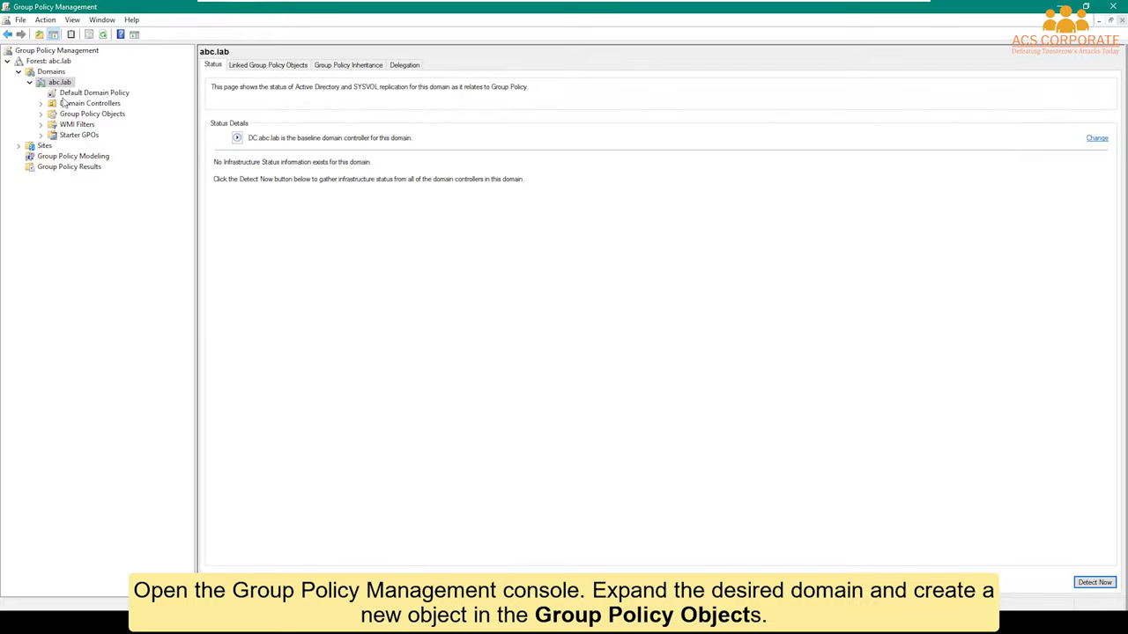
left_click(89, 115)
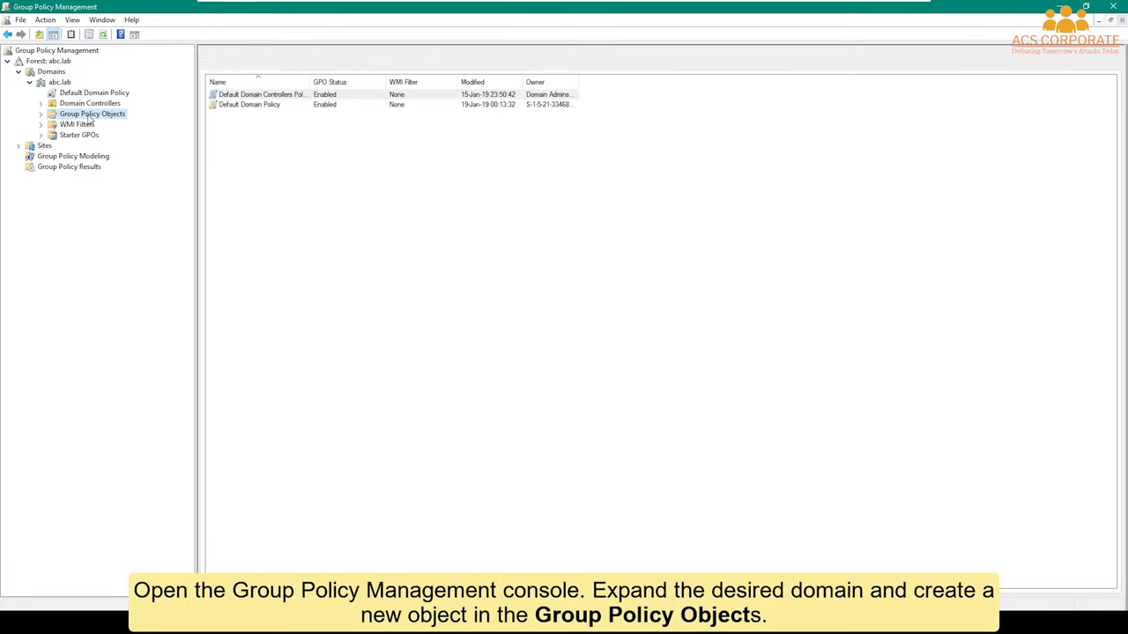
right_click(294, 183)
left_click(300, 191)
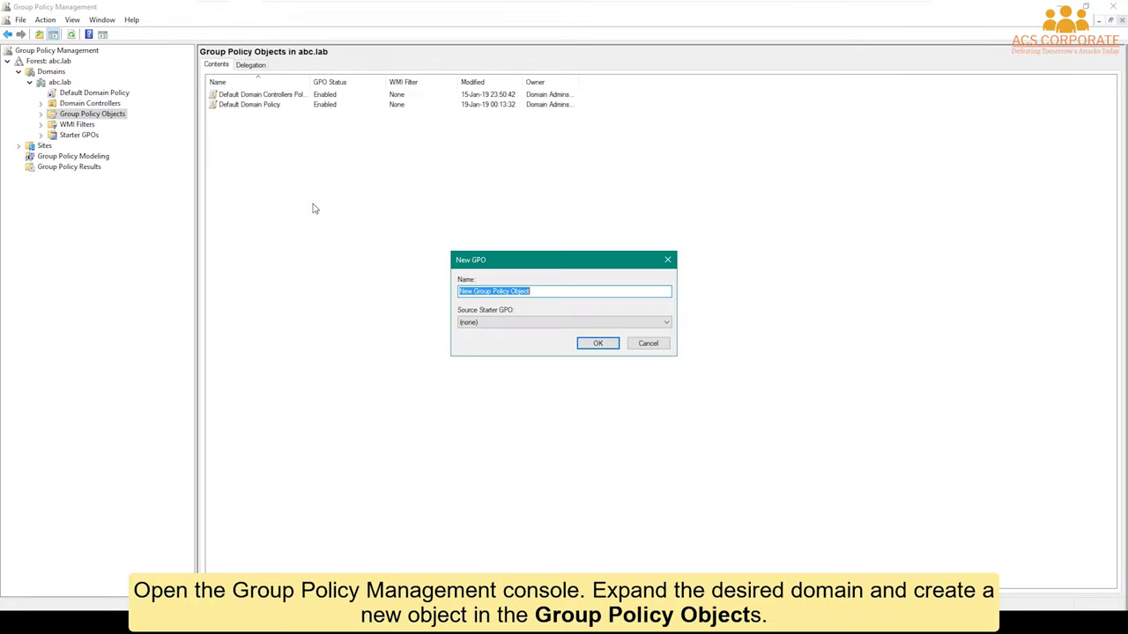
type("KL_deploy")
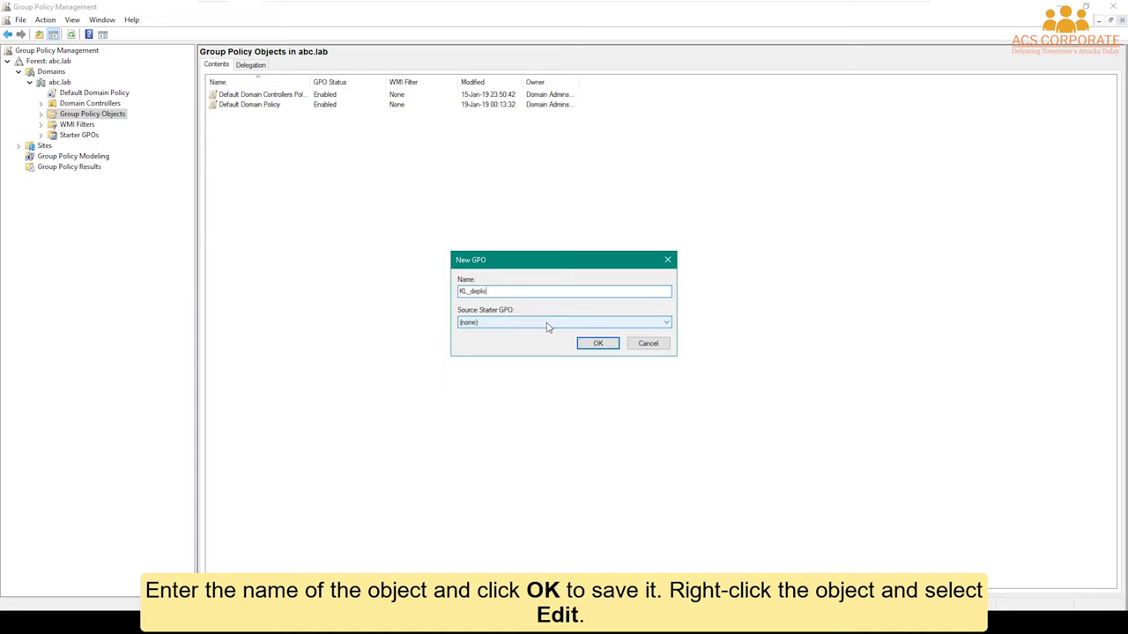
left_click(608, 345)
left_click(88, 146)
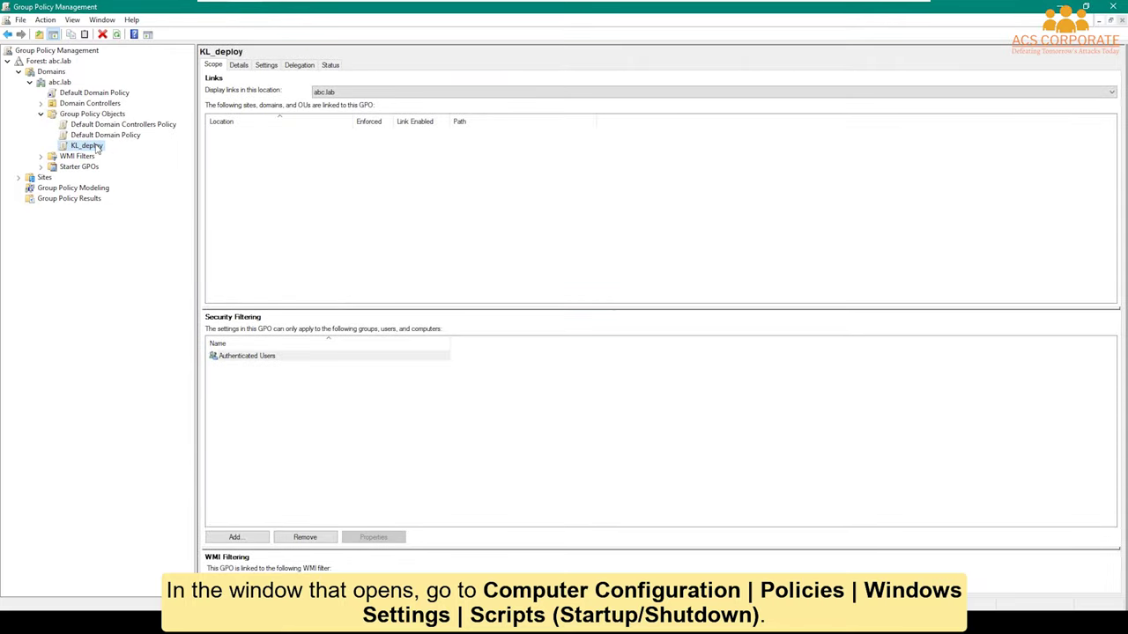
right_click(97, 149)
Add \\dc\distr\kl_deploy.bat as KL_deploy's computer Startup script, apply, and close the editor
left_click(117, 155)
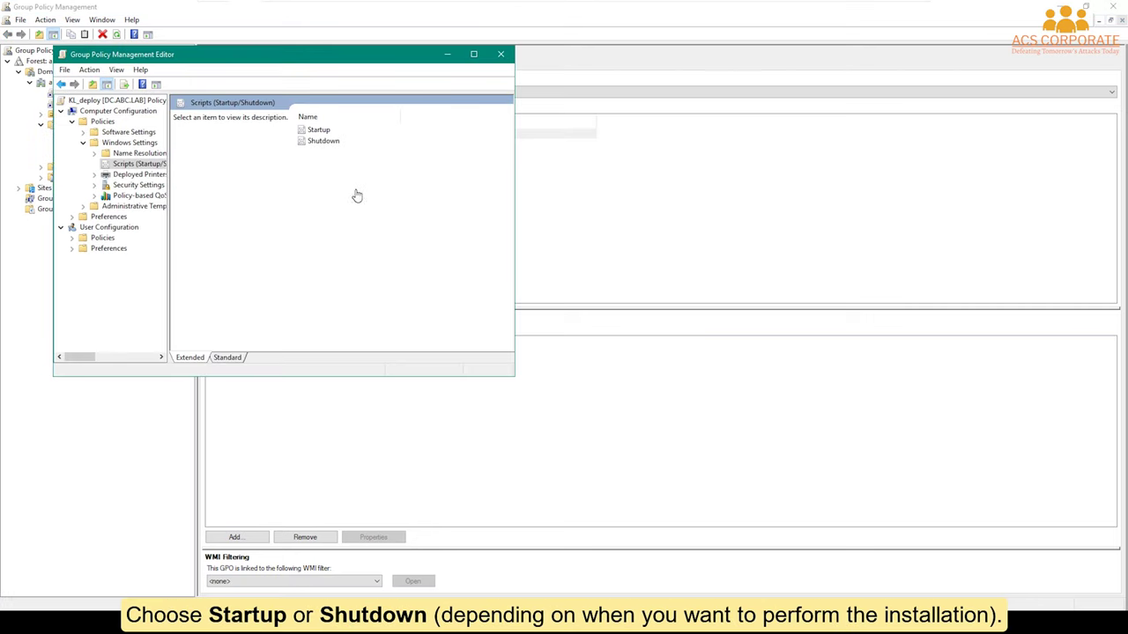
left_click(319, 131)
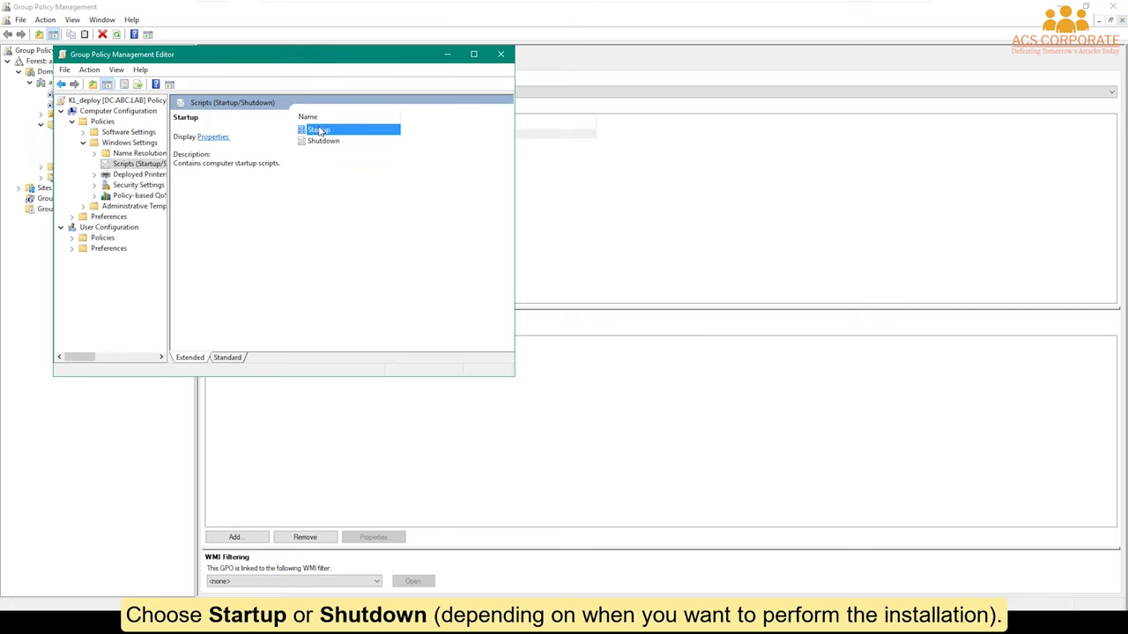
double_click(324, 131)
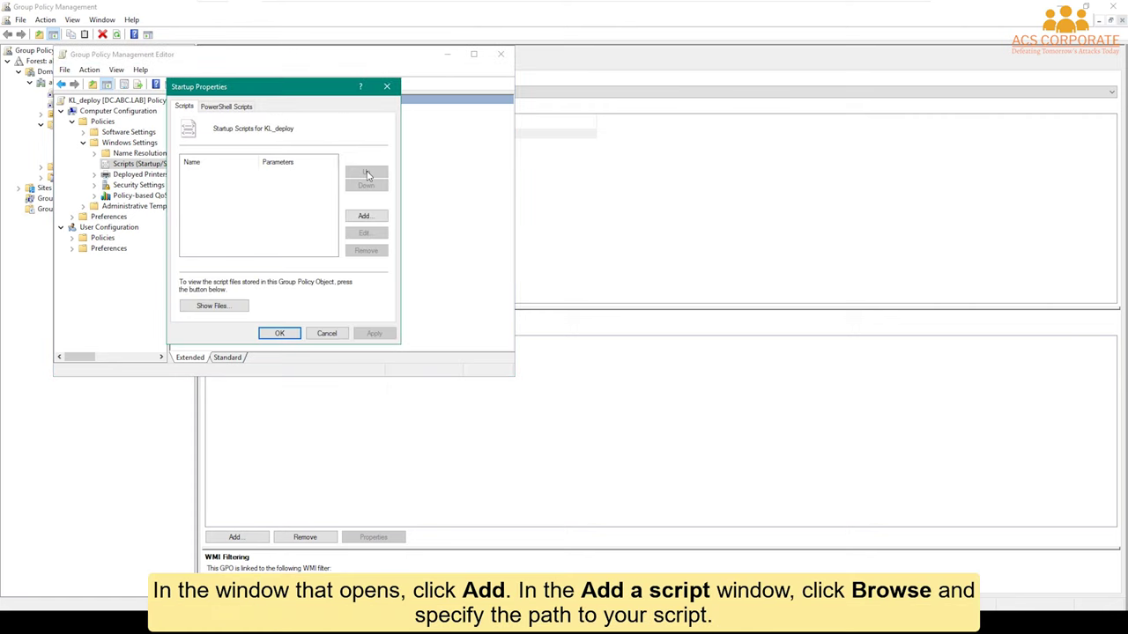
left_click(365, 217)
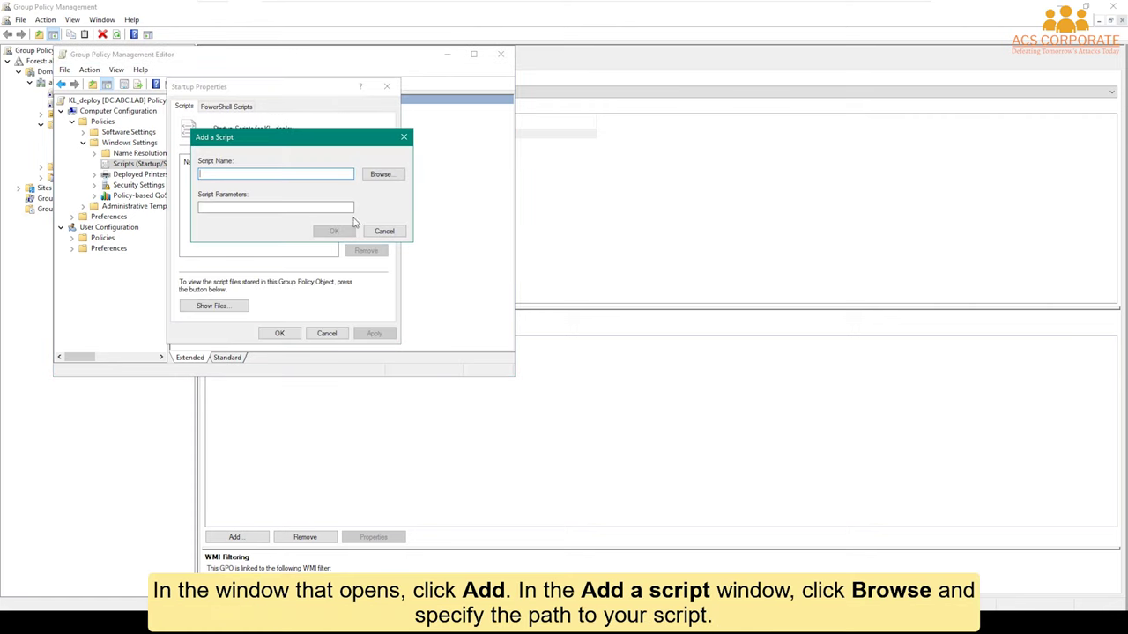
left_click(380, 176)
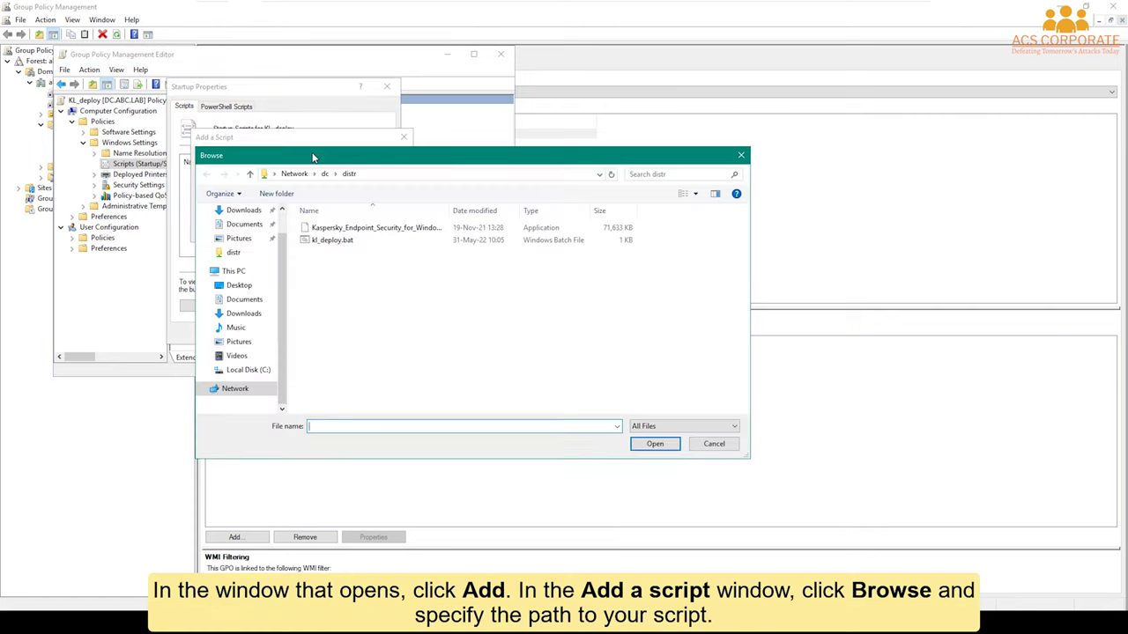
left_click(334, 241)
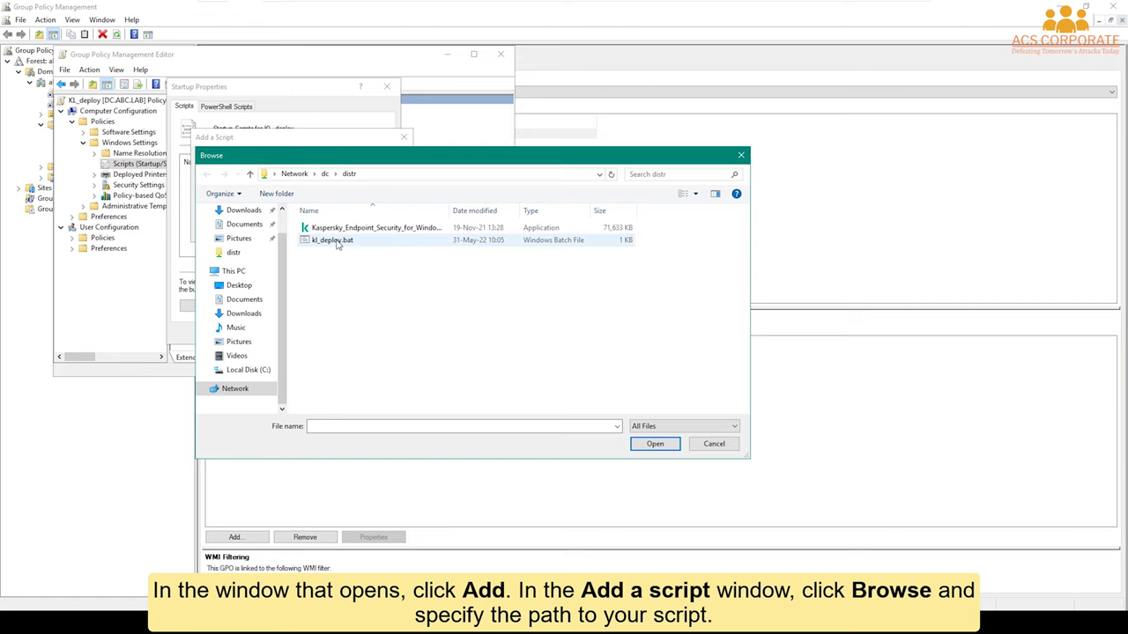
left_click(656, 447)
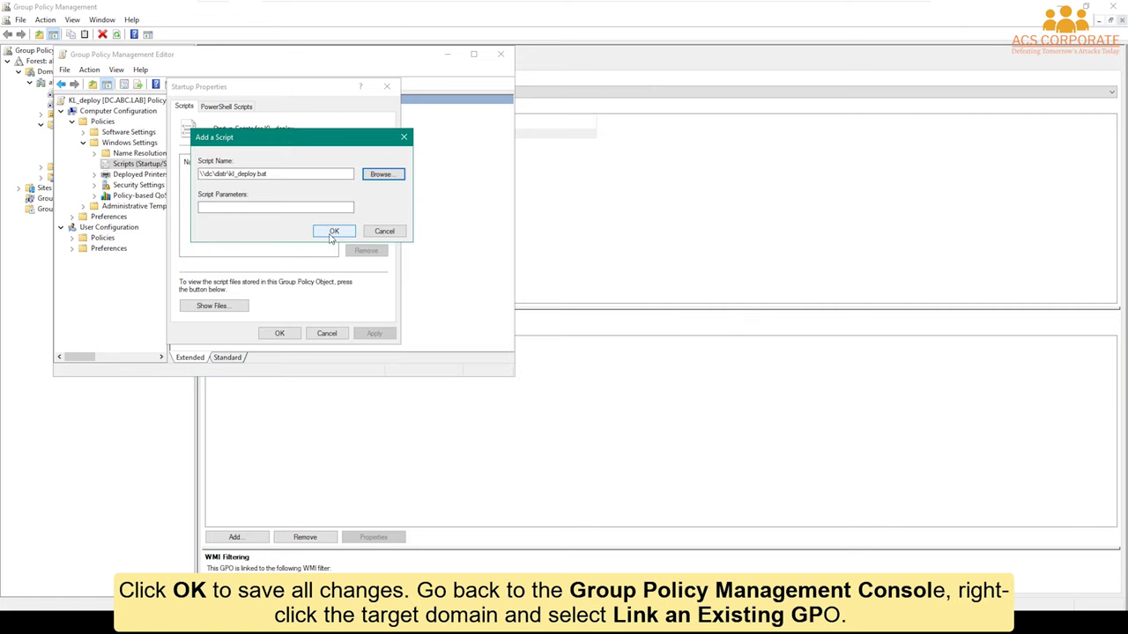
left_click(333, 231)
left_click(374, 333)
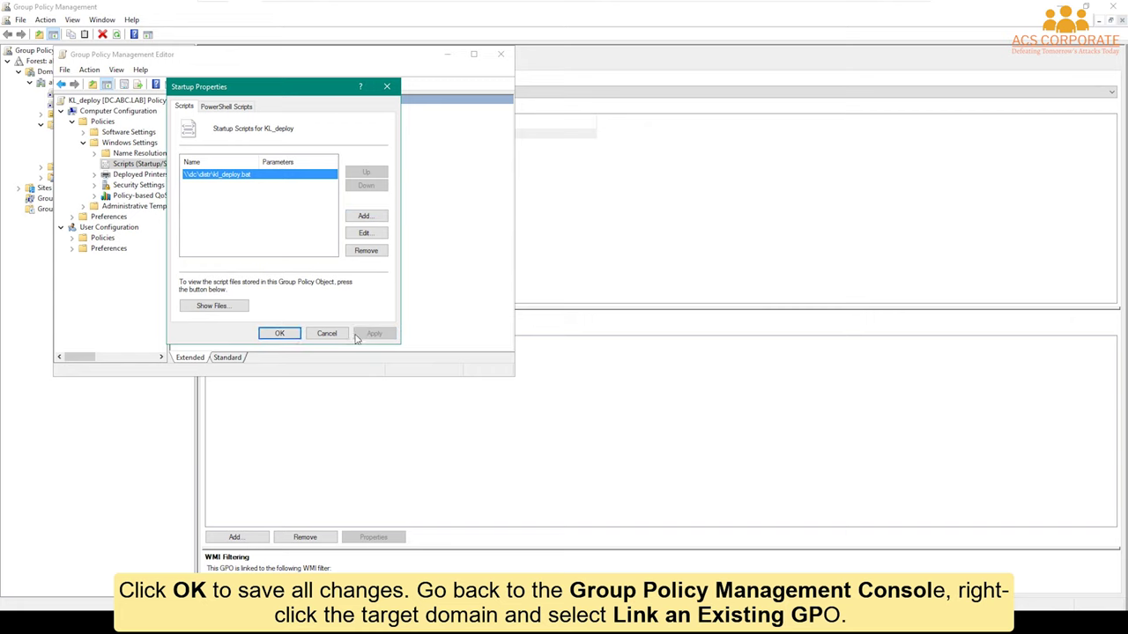
left_click(280, 333)
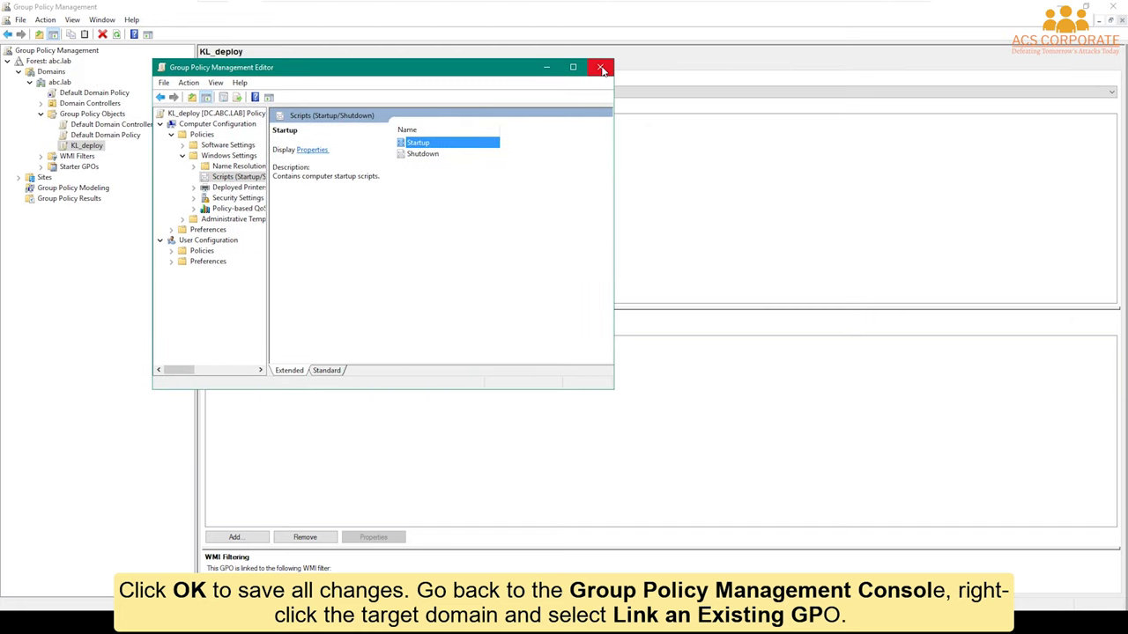
left_click(602, 68)
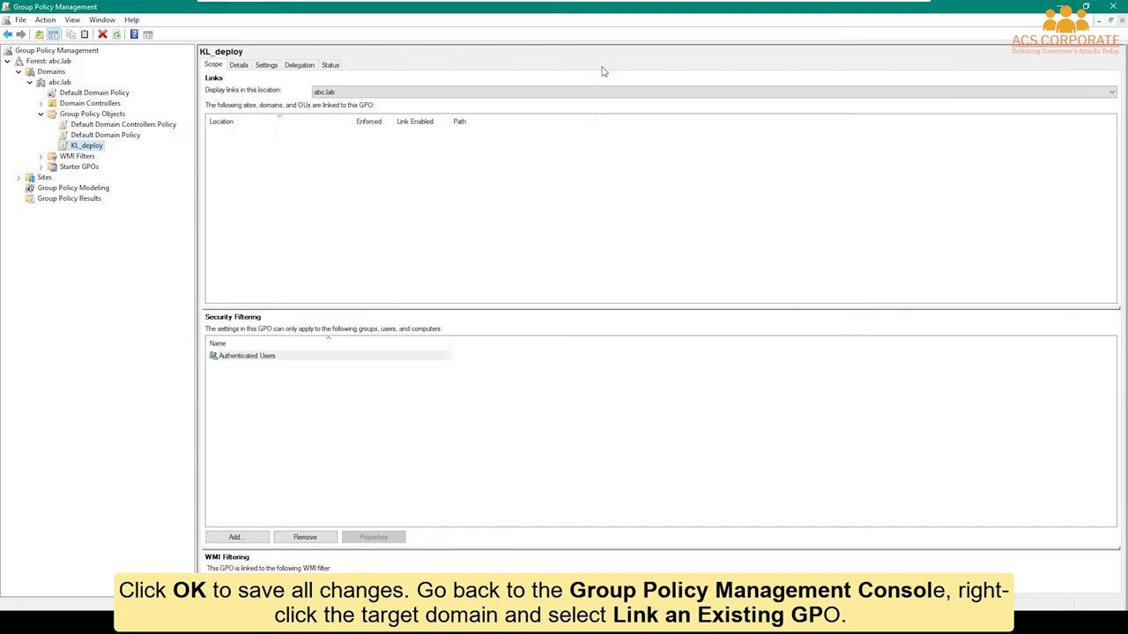
Use Link an Existing GPO on abc.lab and select KL_deploy
right_click(60, 82)
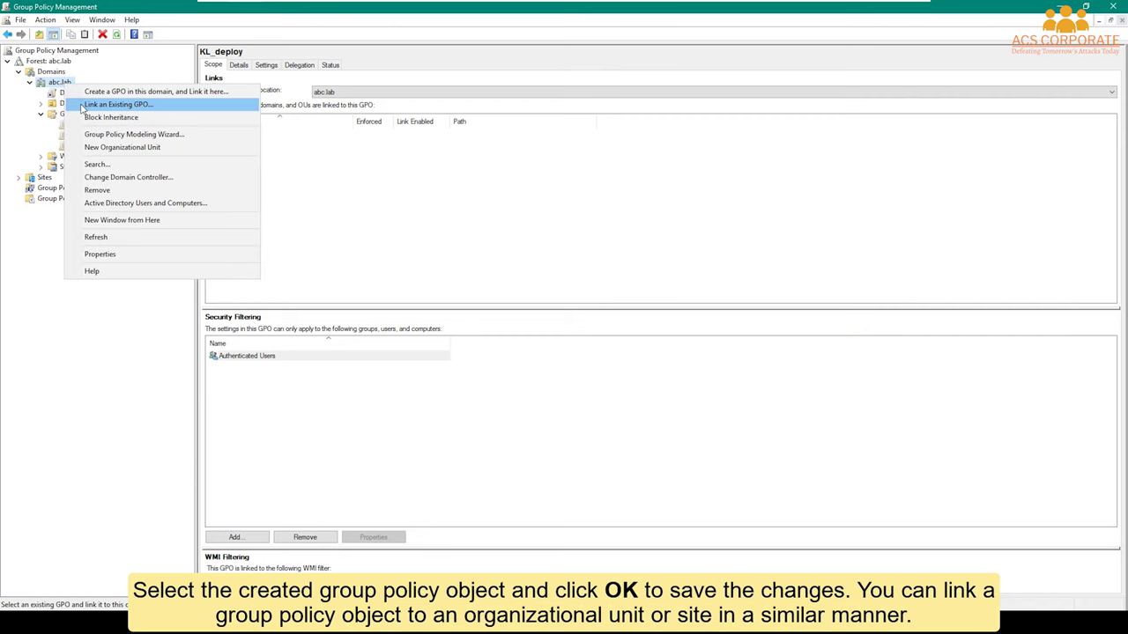
left_click(118, 104)
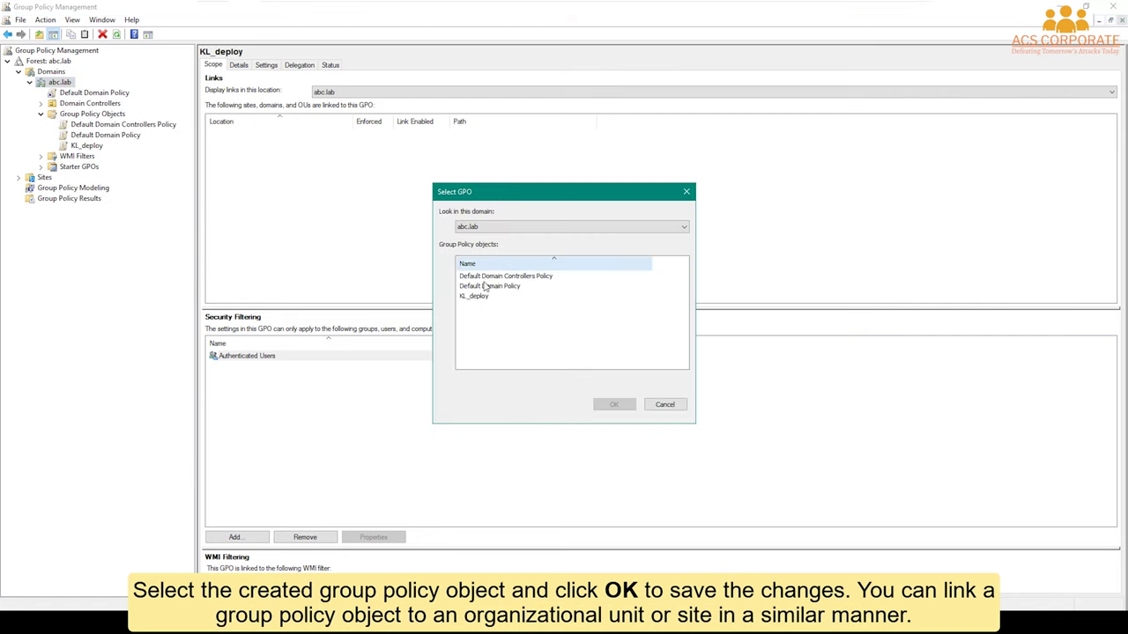
left_click(477, 297)
left_click(612, 405)
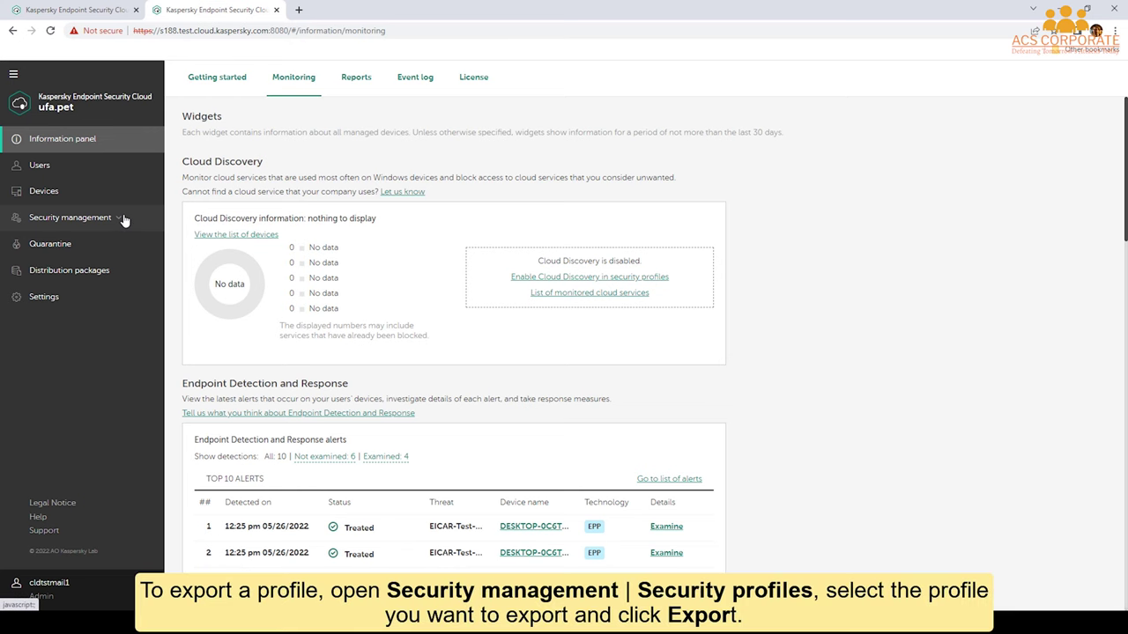
Select the High security profile under Security management > Security profiles and start exporting it
left_click(75, 222)
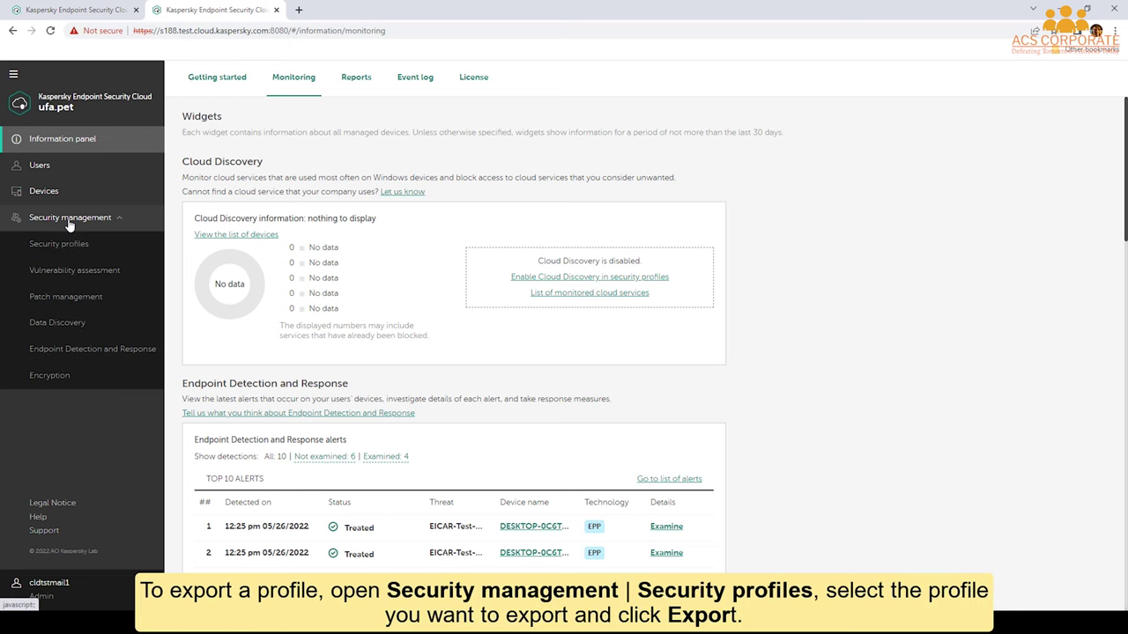
left_click(62, 246)
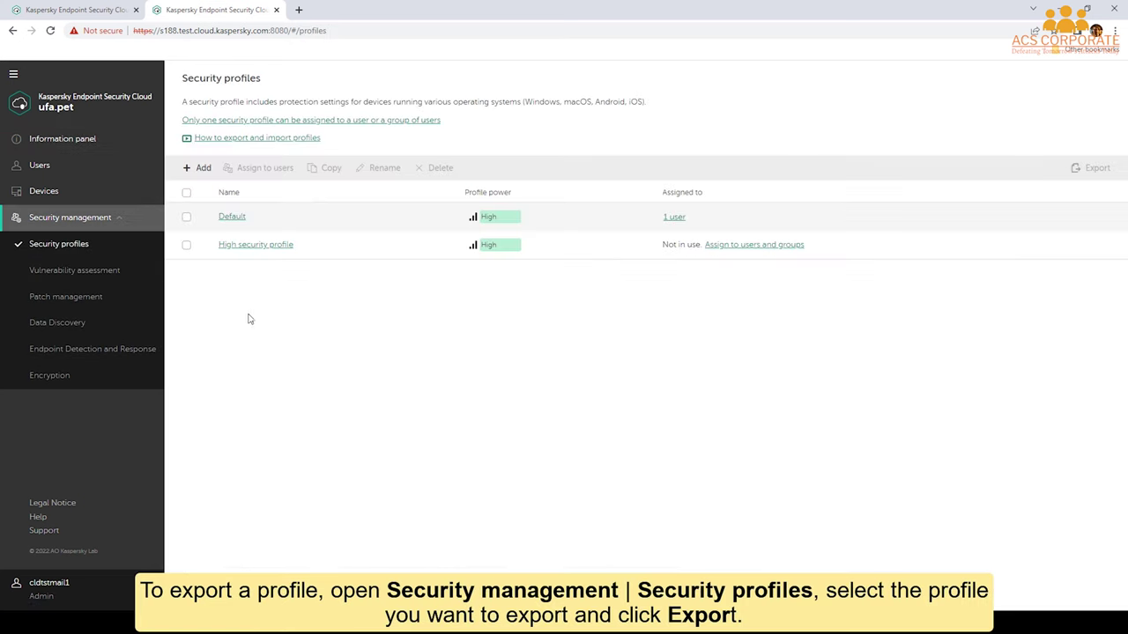
left_click(186, 246)
left_click(1092, 176)
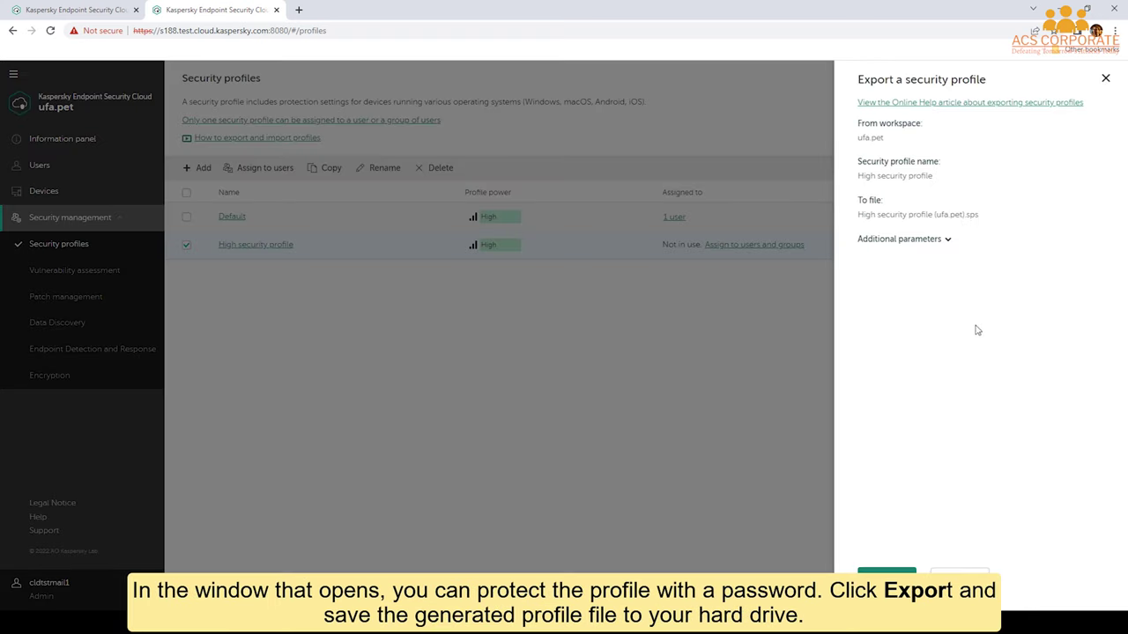
Protect the export with a confirmed password and save the .sps file to Documents
left_click(964, 243)
left_click(921, 280)
type("•••••")
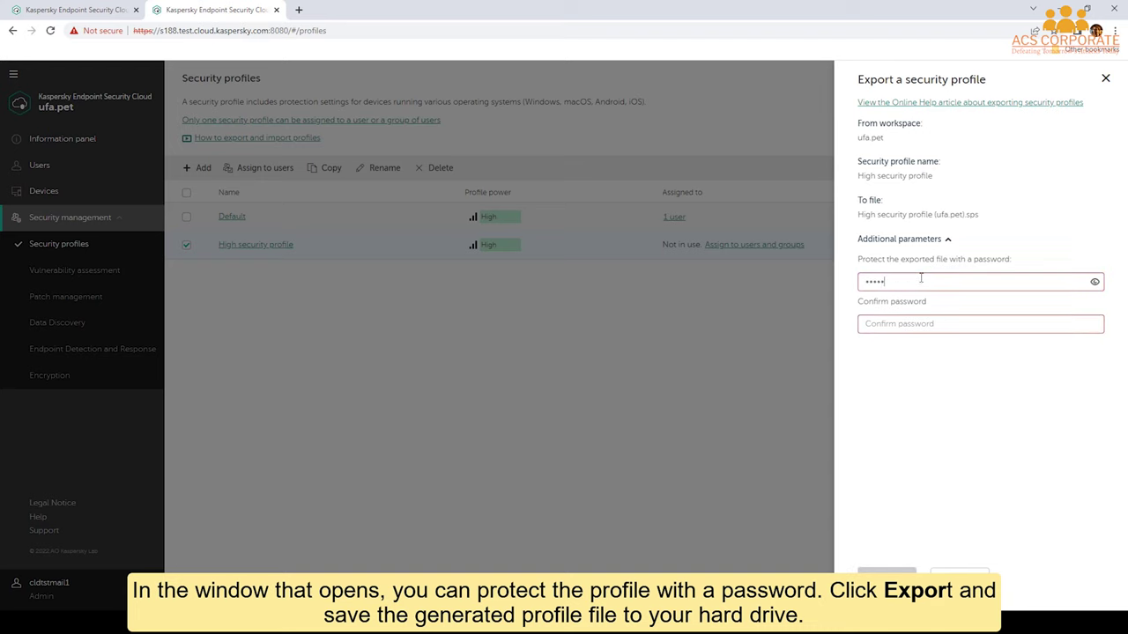
key("Tab")
type("•••••••••")
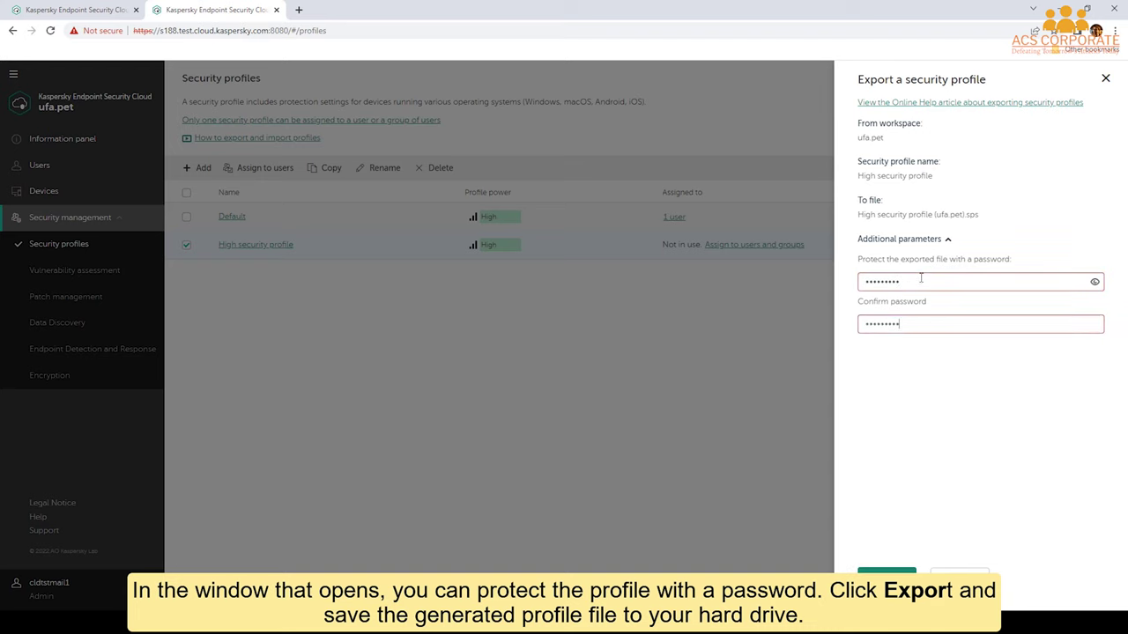
left_click(887, 571)
left_click(50, 113)
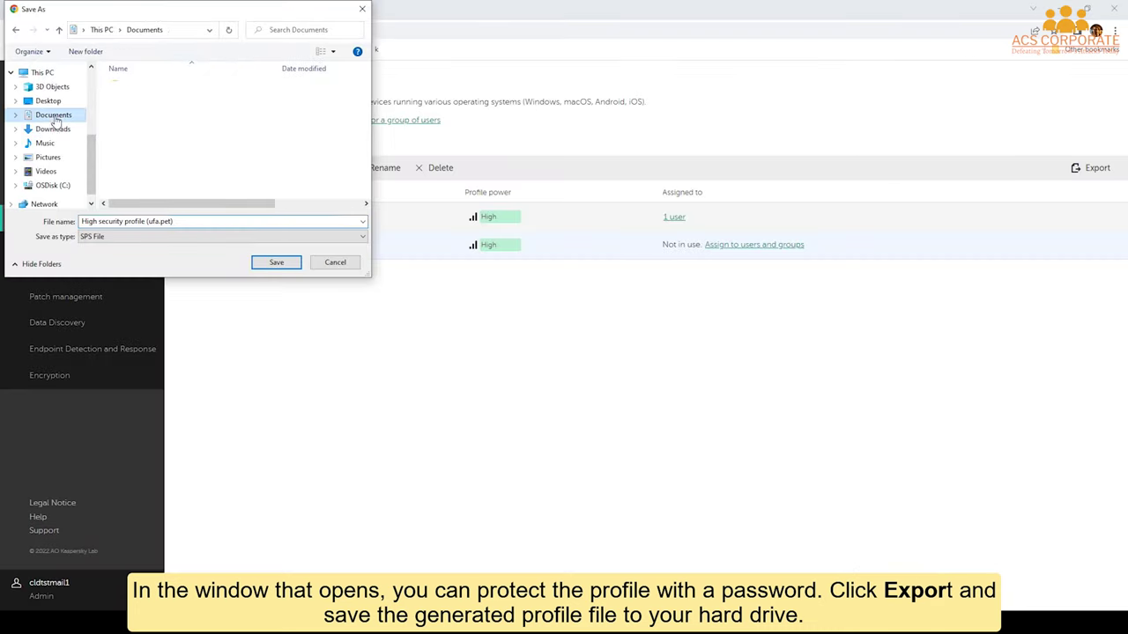
left_click(273, 260)
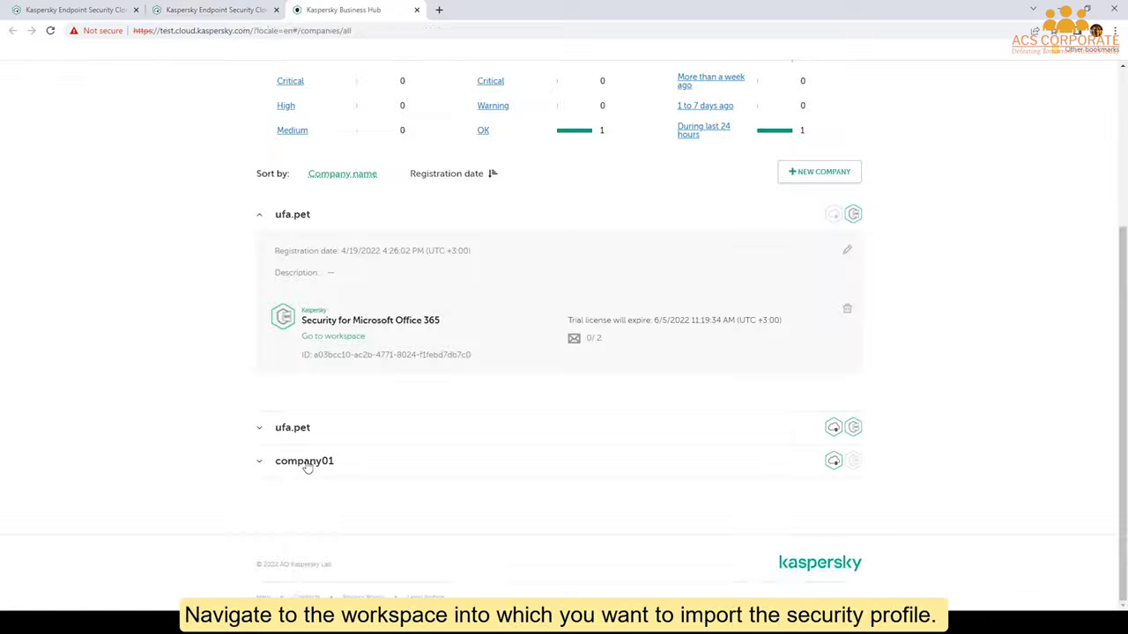
left_click(307, 465)
In company01's workspace, choose Add > Import under Security management > Security profiles
scroll(493, 430, "down", 2)
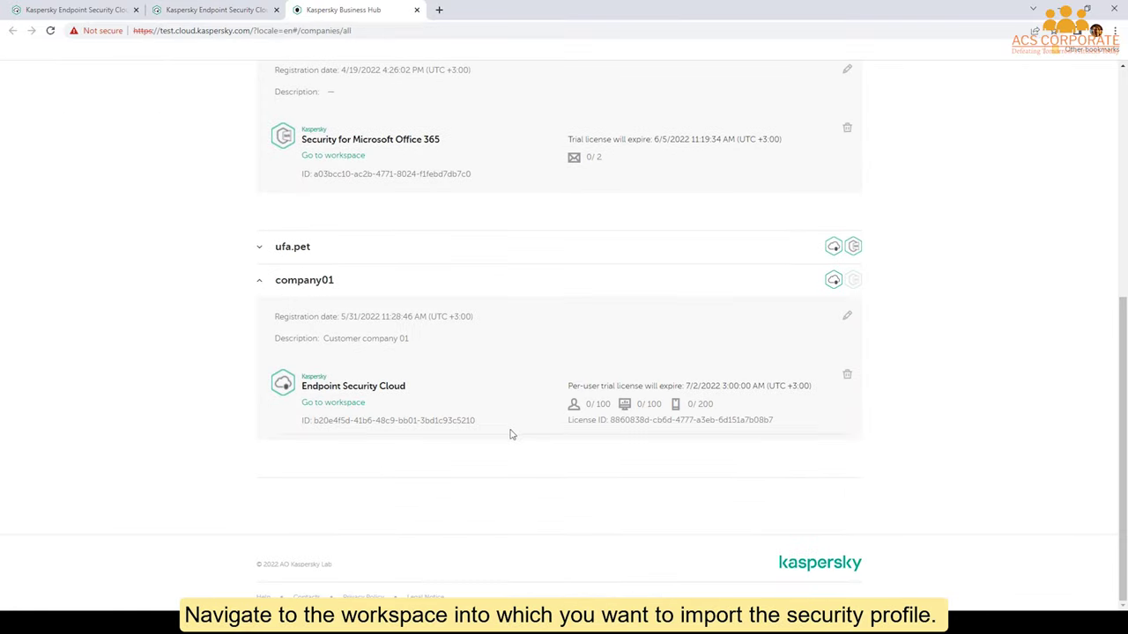
left_click(830, 282)
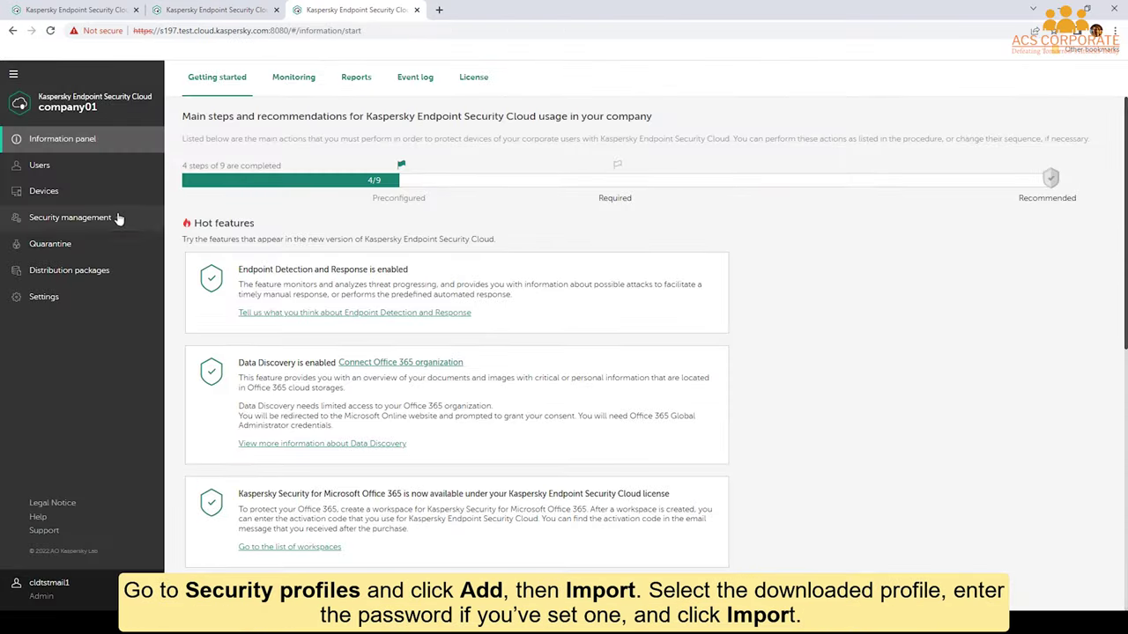
left_click(70, 217)
left_click(58, 243)
left_click(201, 169)
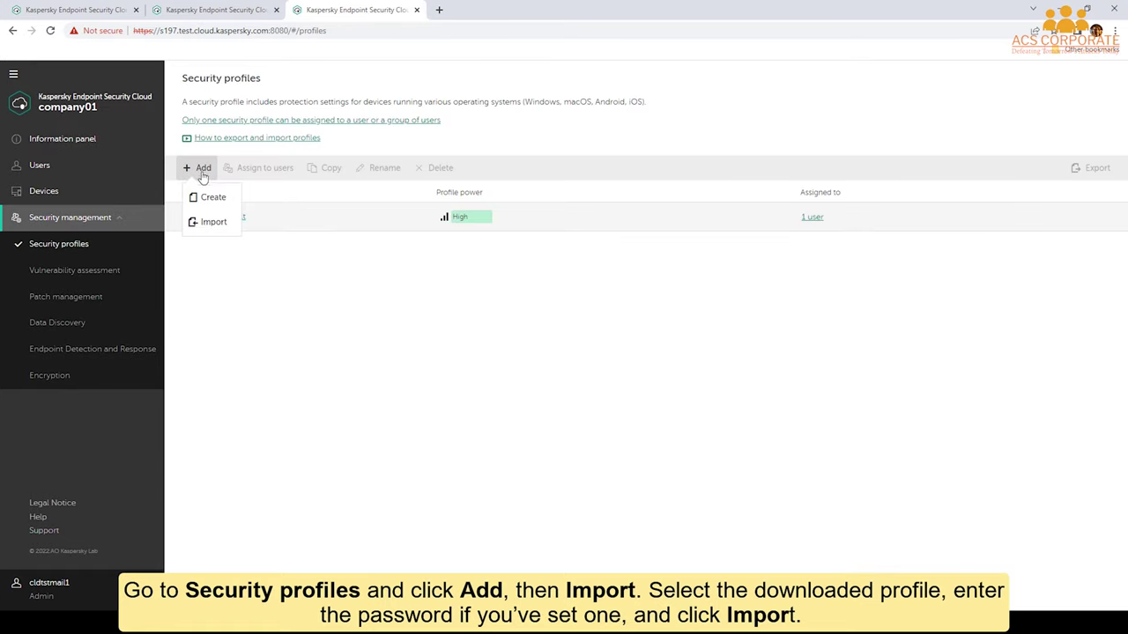
left_click(207, 222)
Import High security profile (ufa.pet).sps, unlocking it with its password
left_click(885, 137)
left_click(172, 135)
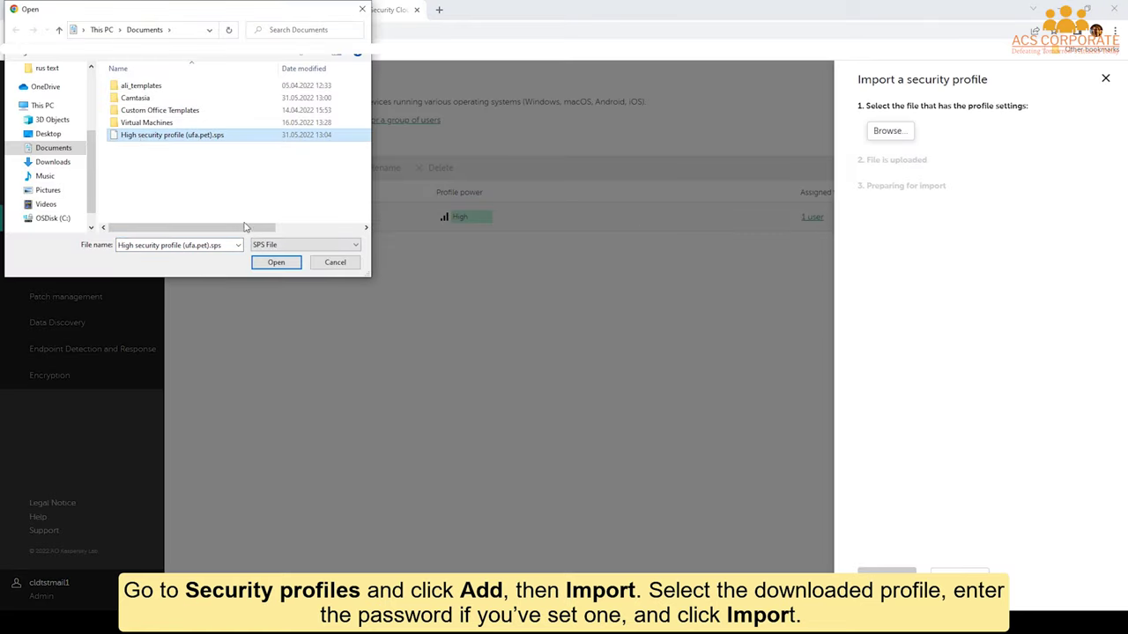
left_click(276, 261)
left_click(910, 242)
type("•")
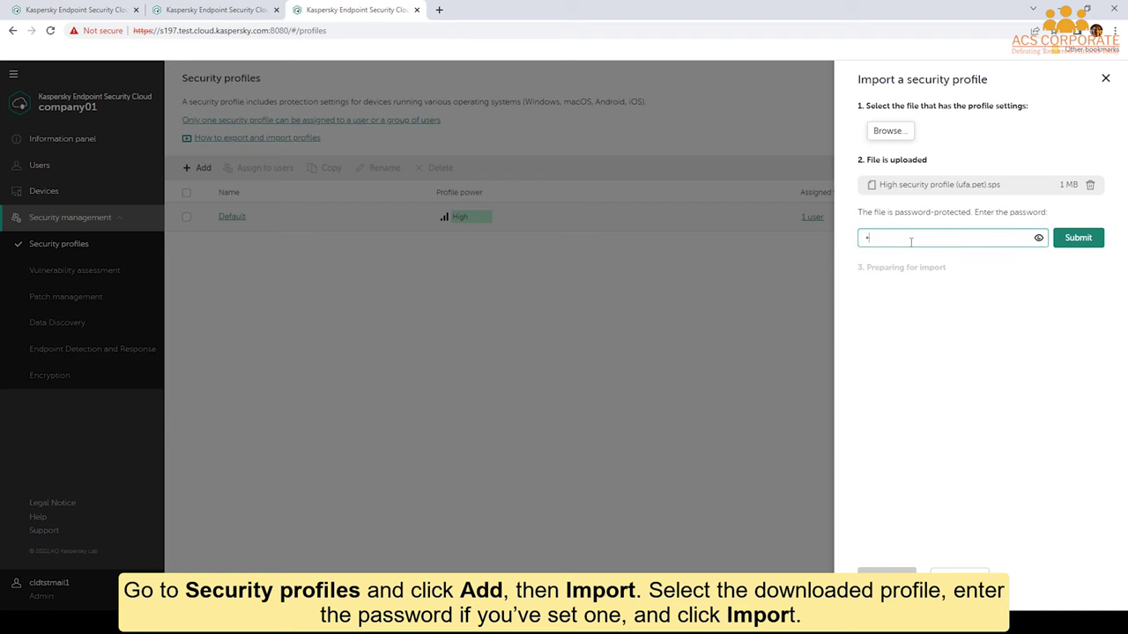
left_click(1077, 238)
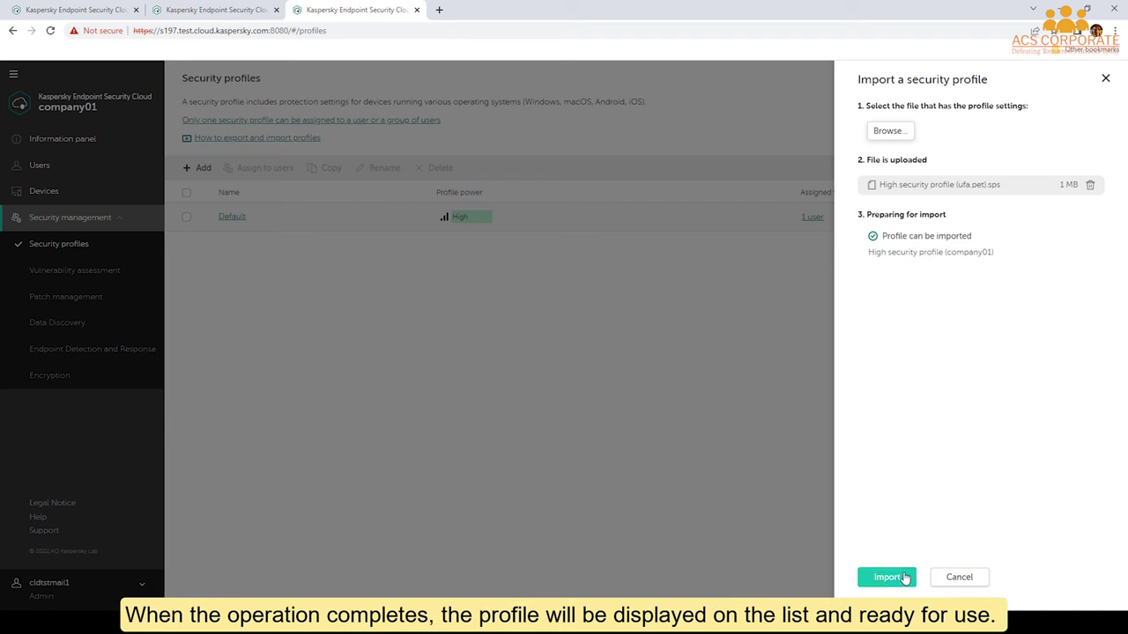
left_click(887, 578)
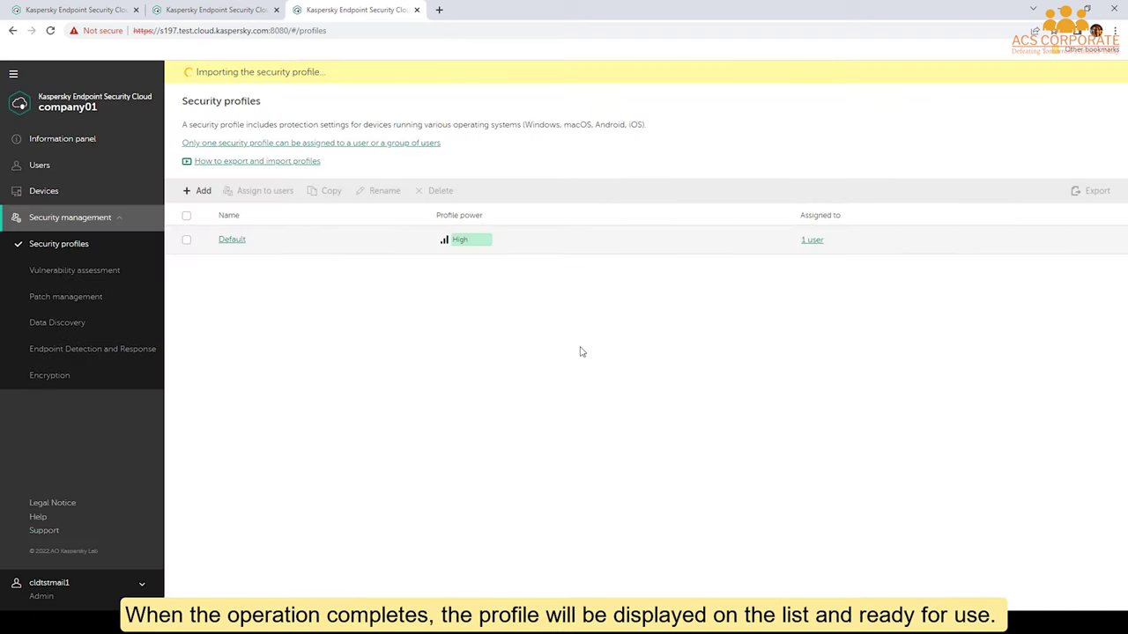